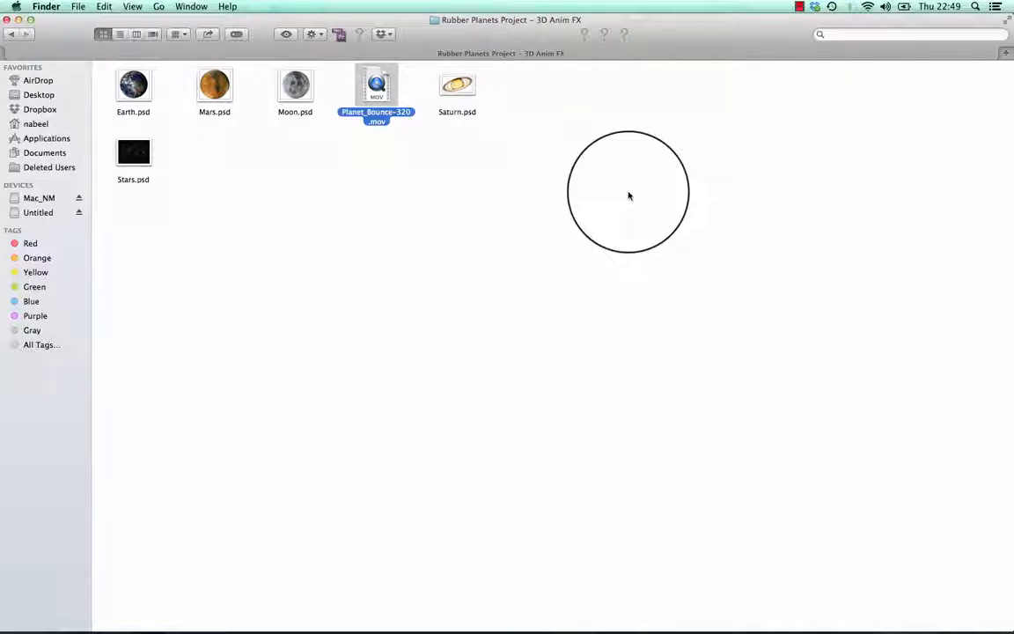
Open Planet_Bounce-320.mov in VLC and enlarge the player window
{"action": "right_click", "coordinate": [378, 84]}
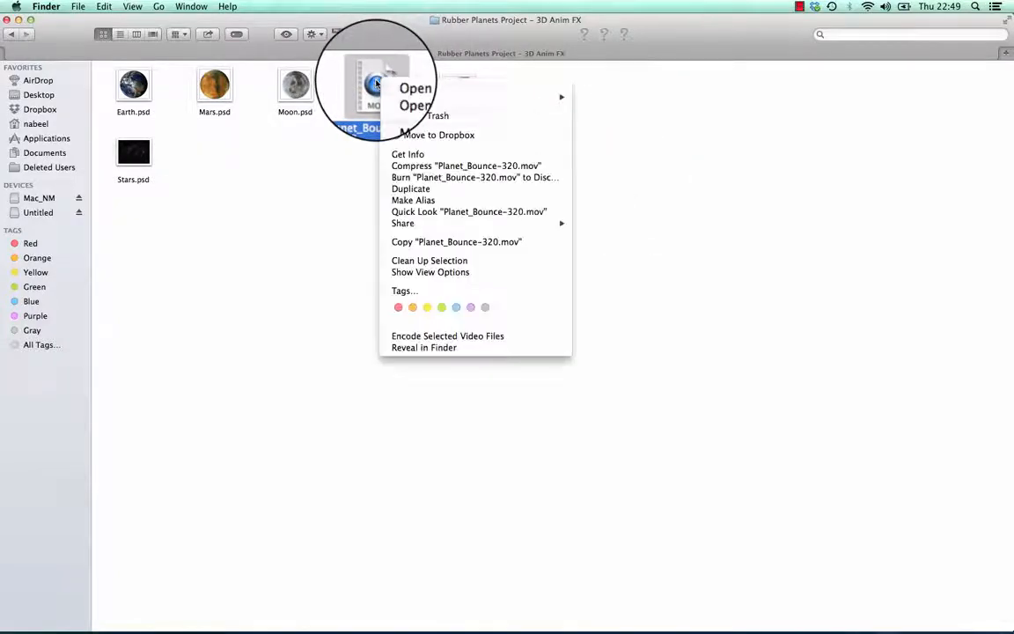
{"action": "mouse_move", "coordinate": [414, 97]}
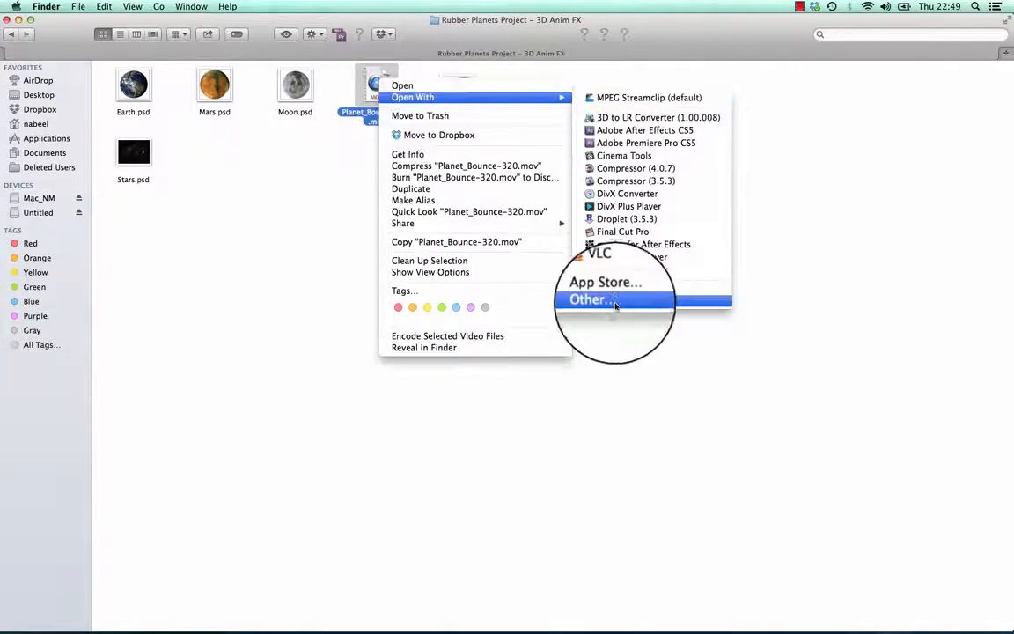
{"action": "left_click", "coordinate": [613, 269]}
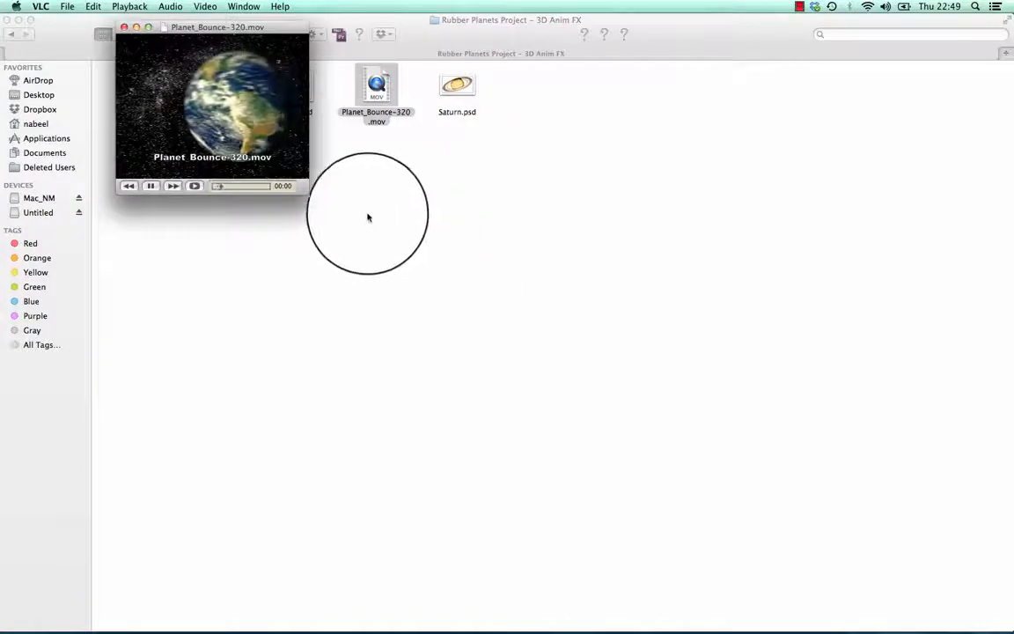
{"action": "left_click_drag", "start_coordinate": [304, 190], "coordinate": [747, 486]}
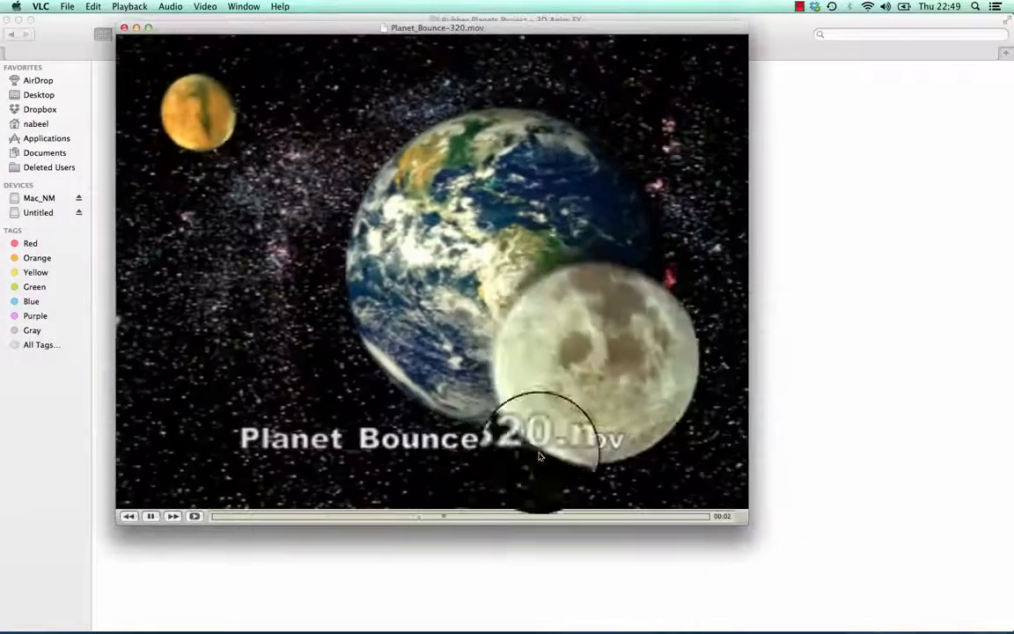
Rewind the Planet_Bounce-320.mov preview to the start and replay the planet animation in an enlarged window
{"action": "left_click", "coordinate": [151, 516]}
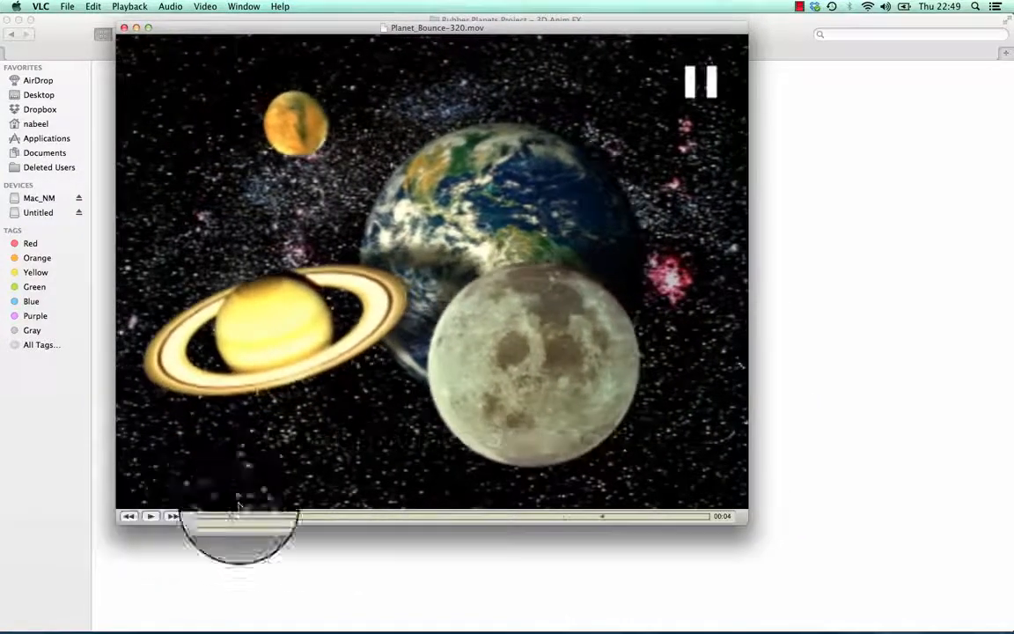
{"action": "left_click_drag", "start_coordinate": [460, 517], "coordinate": [186, 515]}
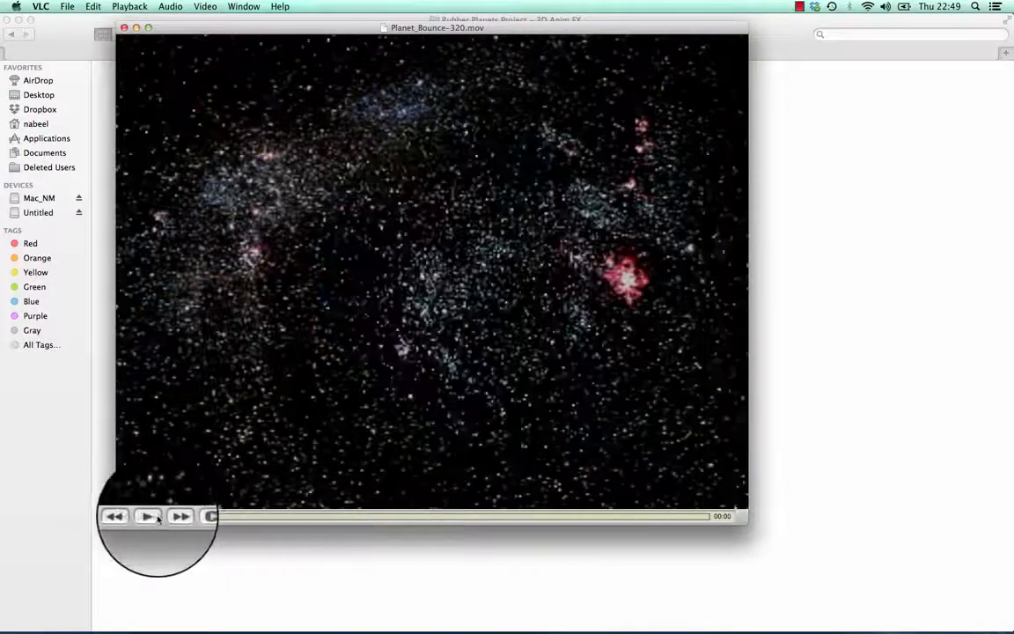
{"action": "left_click", "coordinate": [151, 516]}
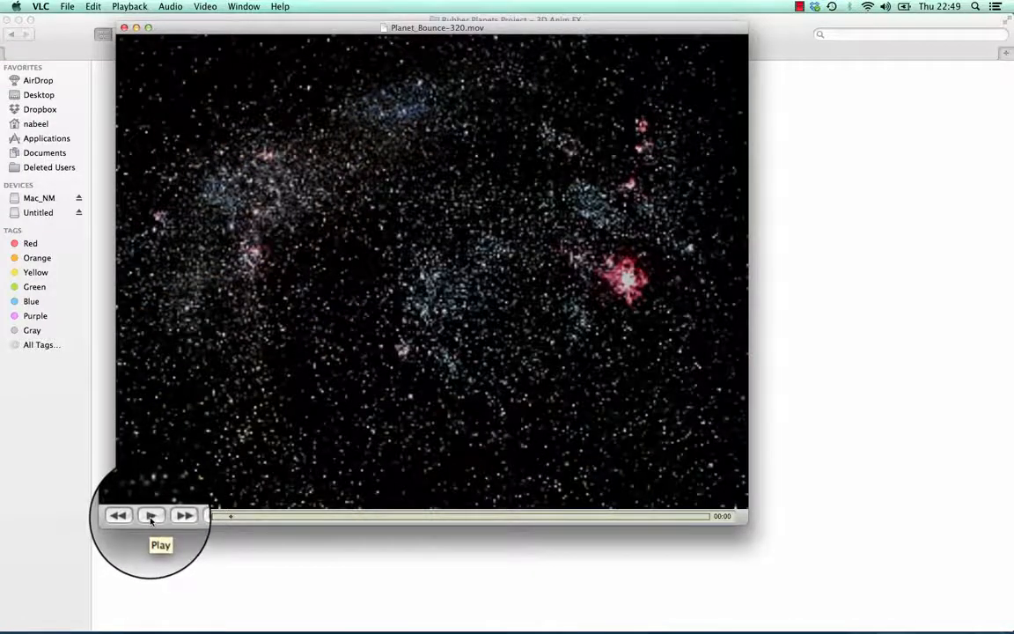
{"action": "left_click", "coordinate": [150, 517]}
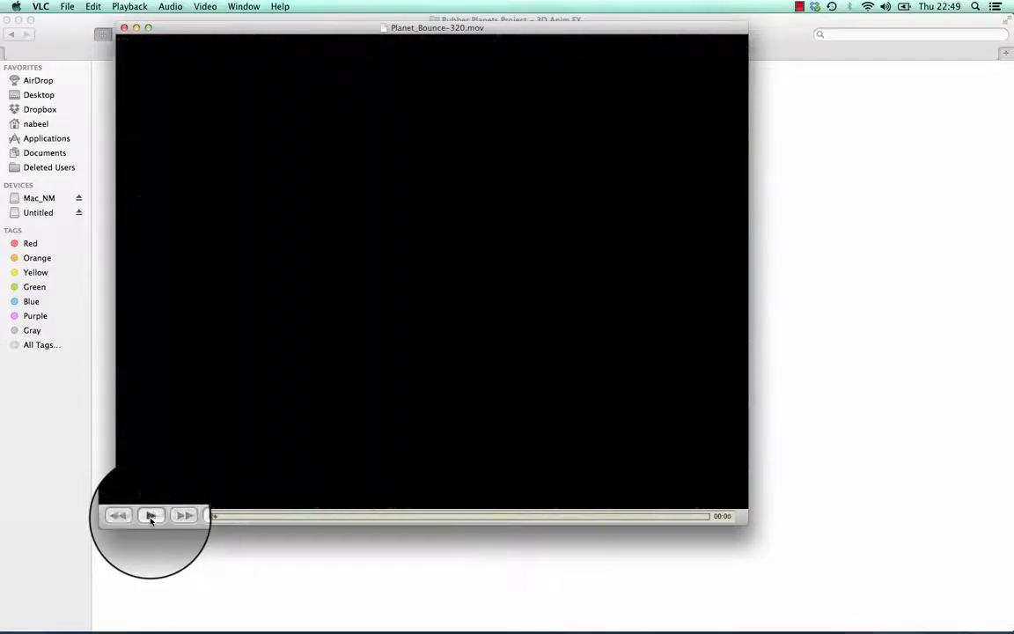
{"action": "left_click", "coordinate": [150, 516]}
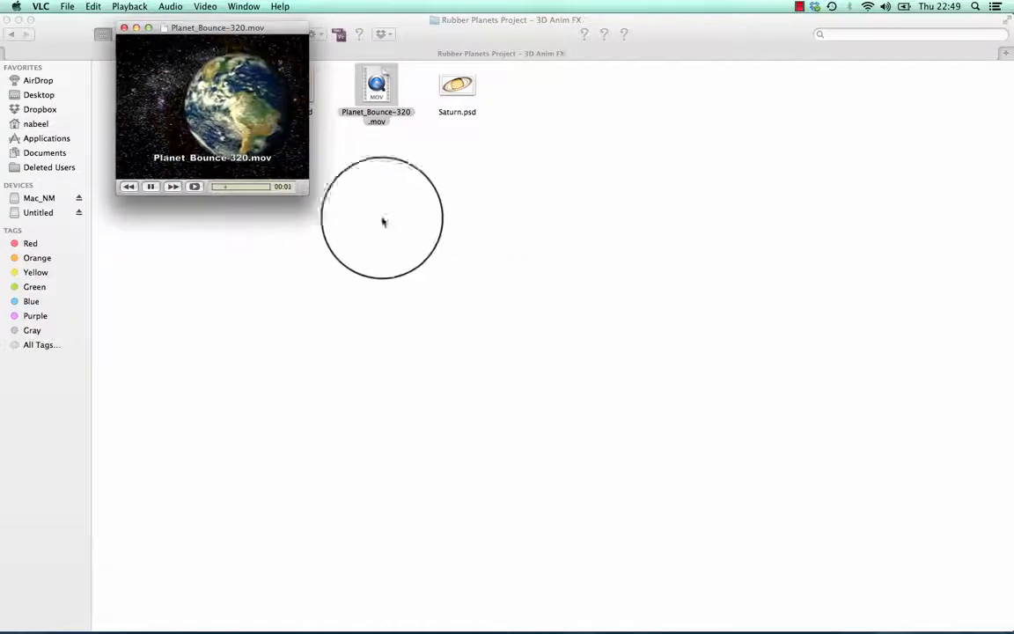
{"action": "left_click_drag", "start_coordinate": [308, 193], "coordinate": [828, 581]}
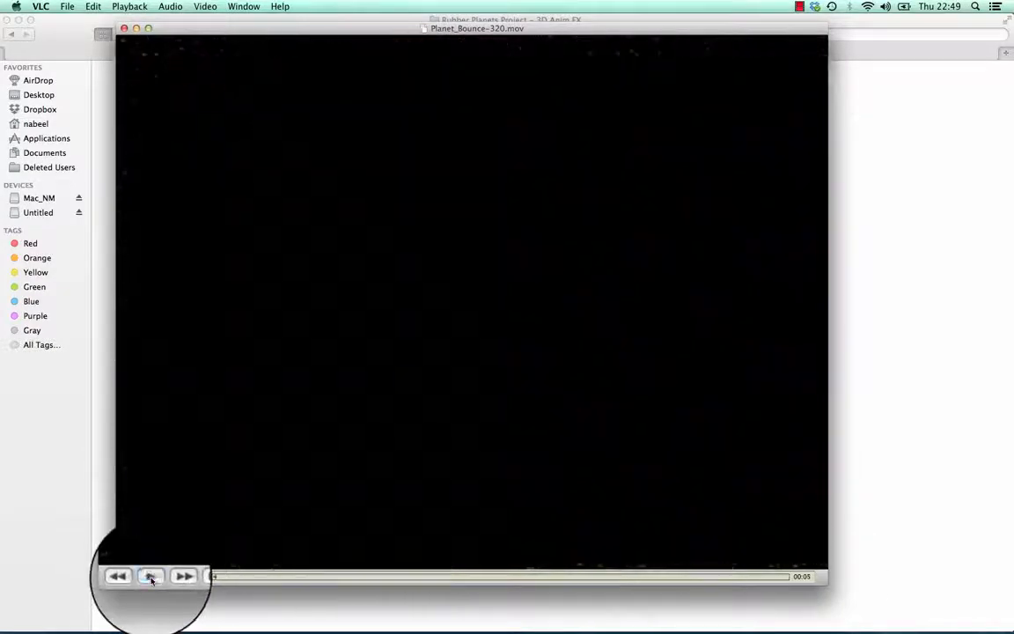
{"action": "left_click", "coordinate": [150, 576]}
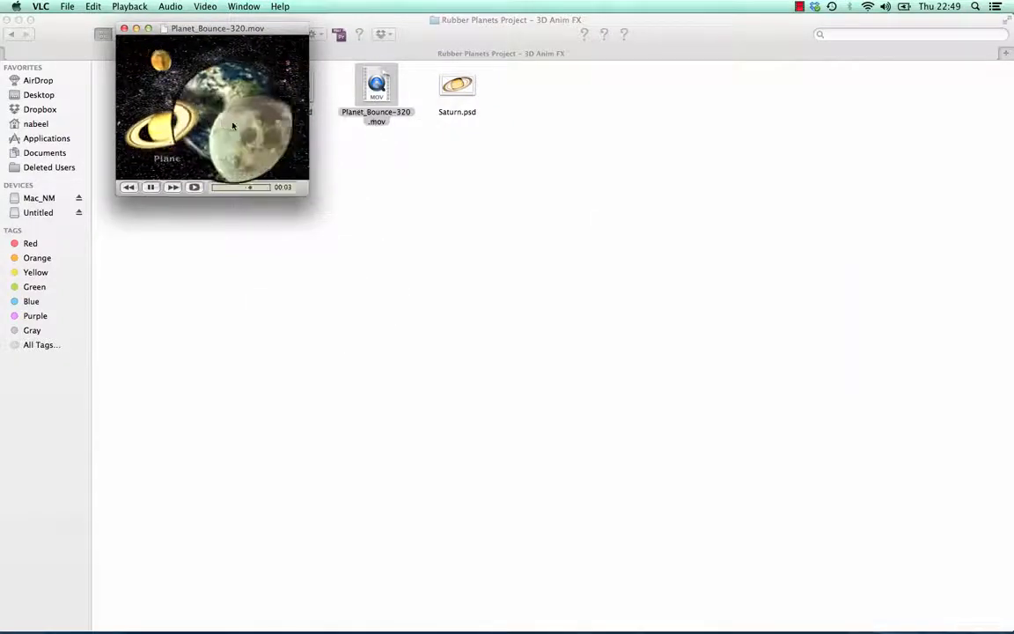
Minimise the movie preview window and switch to Adobe After Effects CS5
{"action": "left_click", "coordinate": [136, 29]}
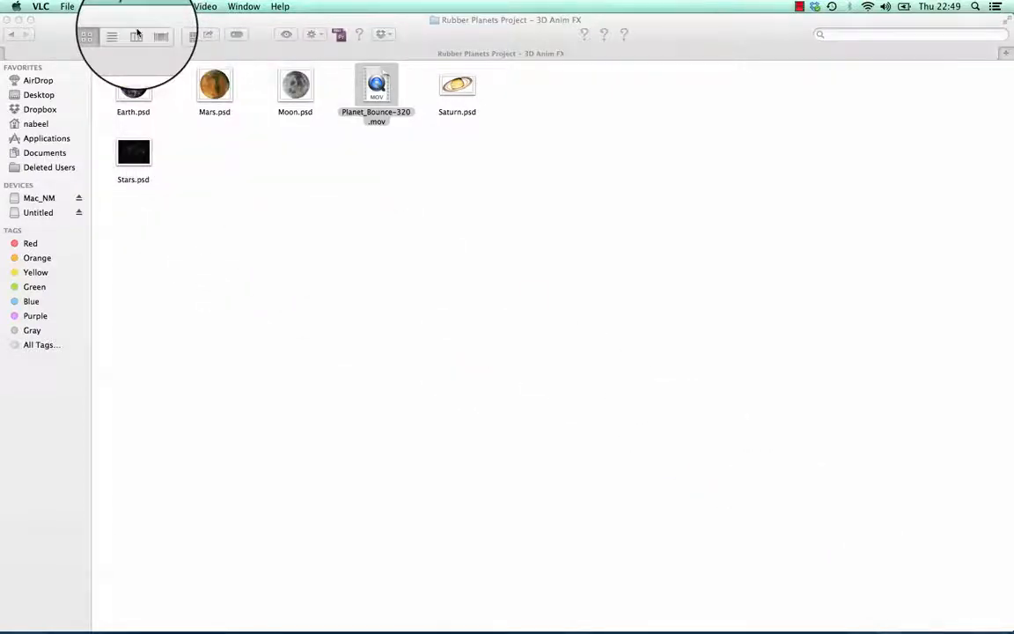
{"action": "mouse_move", "coordinate": [969, 627]}
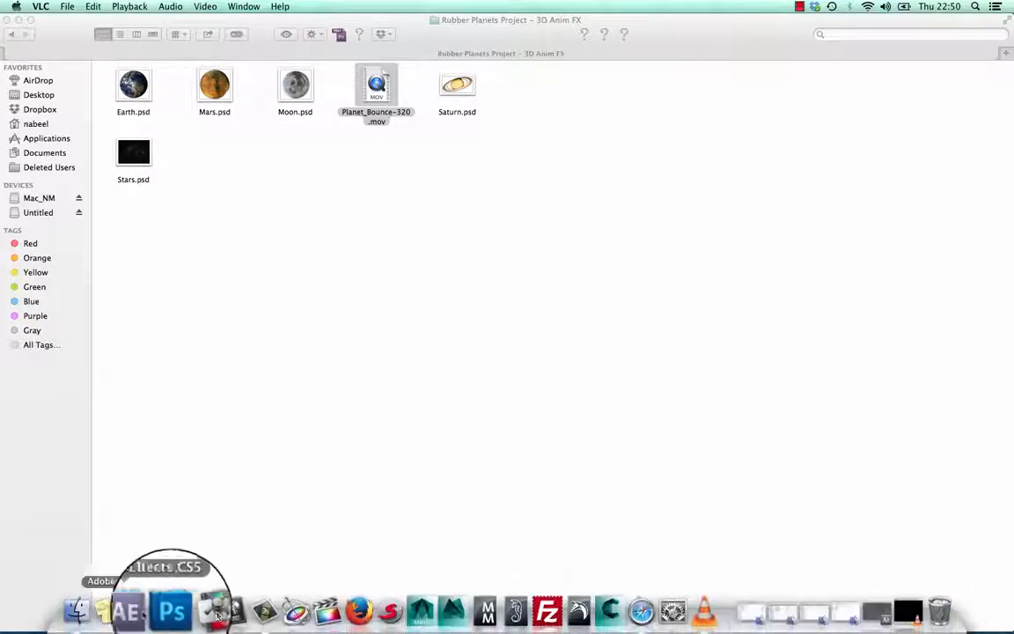
{"action": "left_click", "coordinate": [128, 610]}
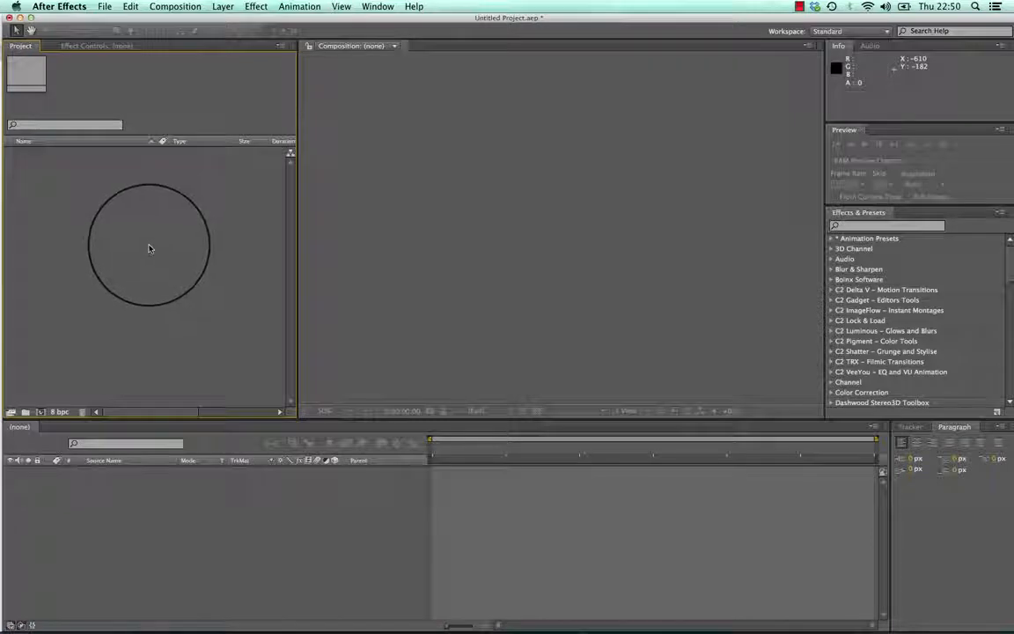
Start importing files into the project from the Rubber Planets Project folder
{"action": "right_click", "coordinate": [149, 248]}
{"action": "mouse_move", "coordinate": [221, 288]}
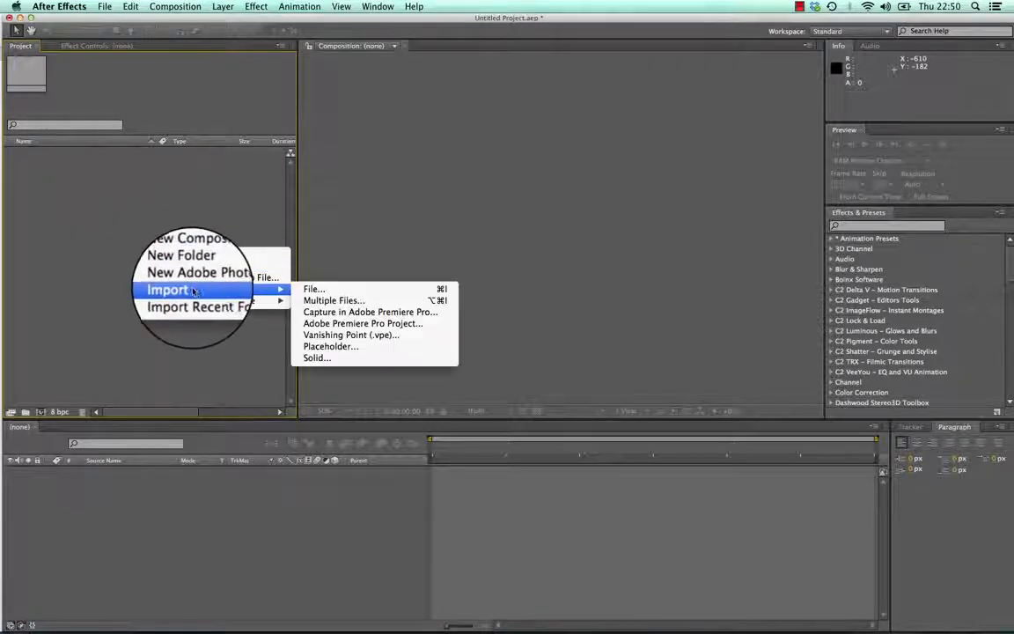
{"action": "left_click", "coordinate": [359, 291]}
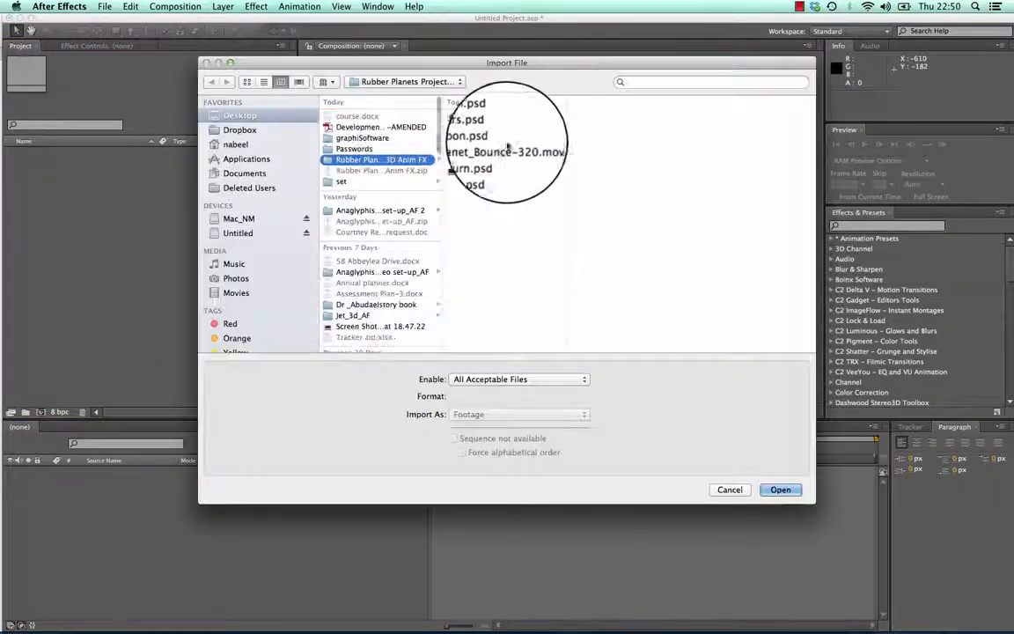
{"action": "left_click", "coordinate": [475, 115]}
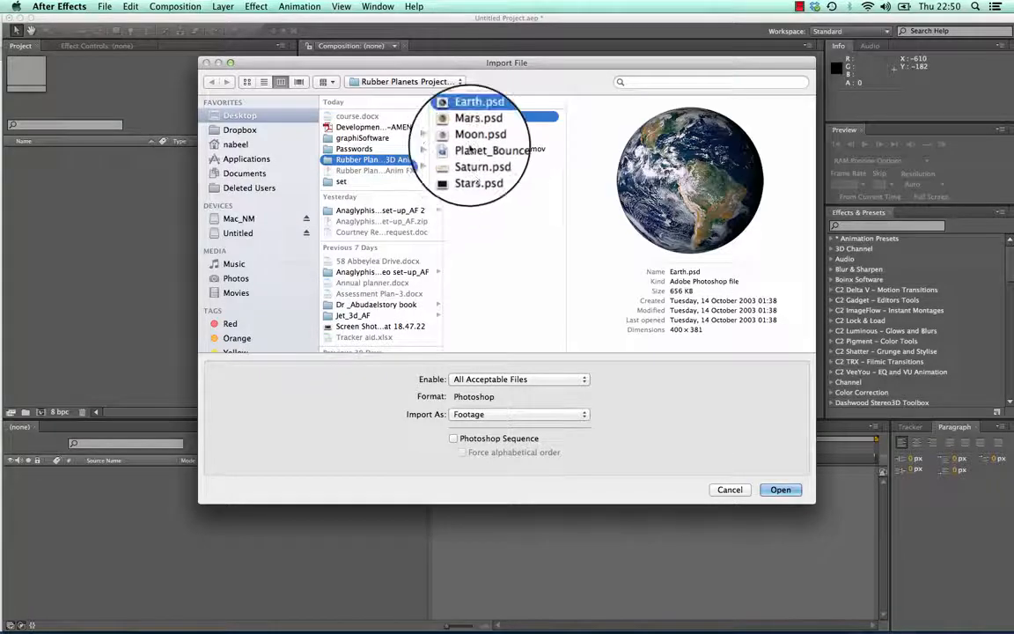
{"action": "left_click", "coordinate": [473, 148], "text": "shift"}
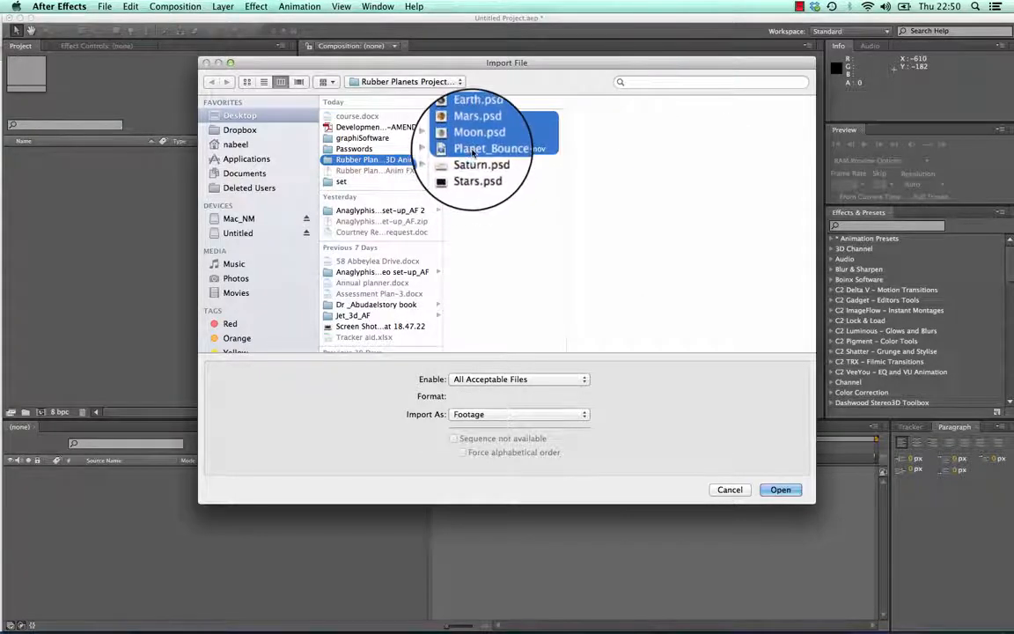
{"action": "left_click", "coordinate": [483, 202]}
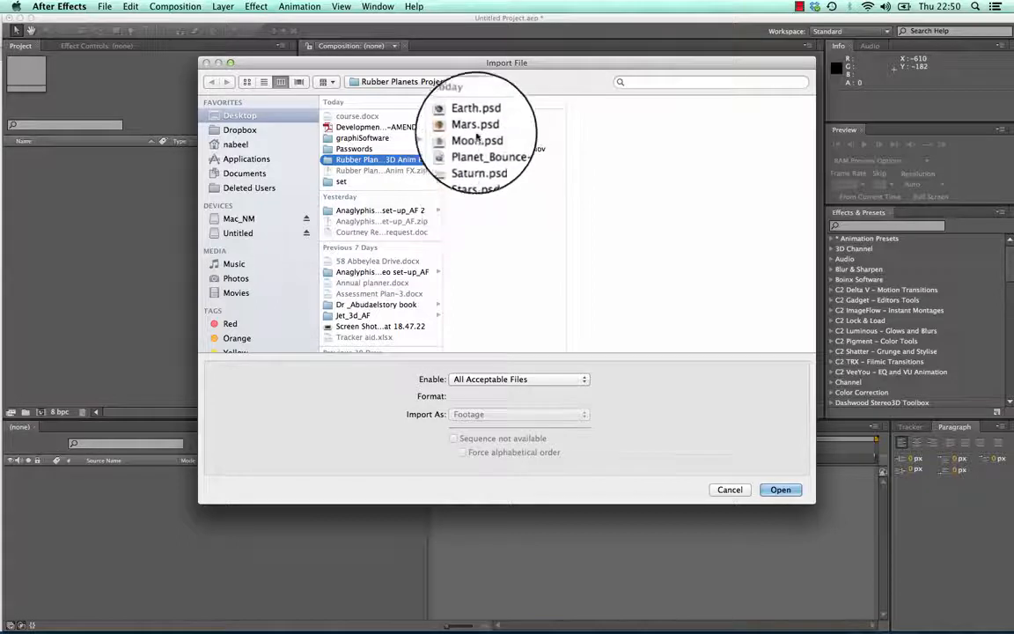
Import Earth.psd, Mars.psd, Moon.psd, Saturn.psd and Stars.psd together as footage, leaving out the movie file
{"action": "left_click", "coordinate": [476, 116]}
{"action": "left_click", "coordinate": [475, 138], "text": "shift"}
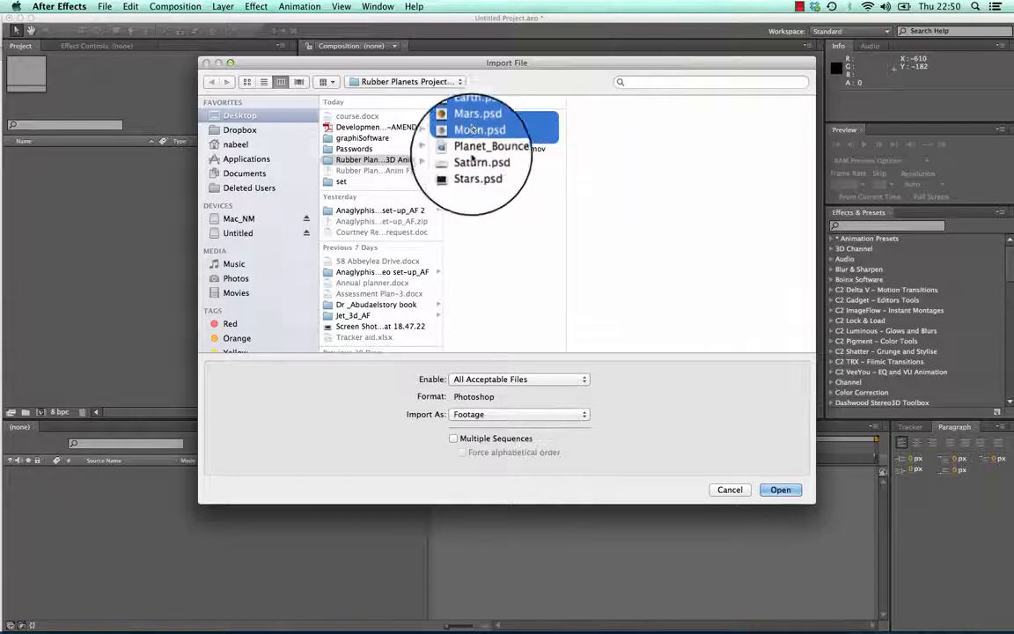
{"action": "left_click", "coordinate": [471, 160], "text": "super"}
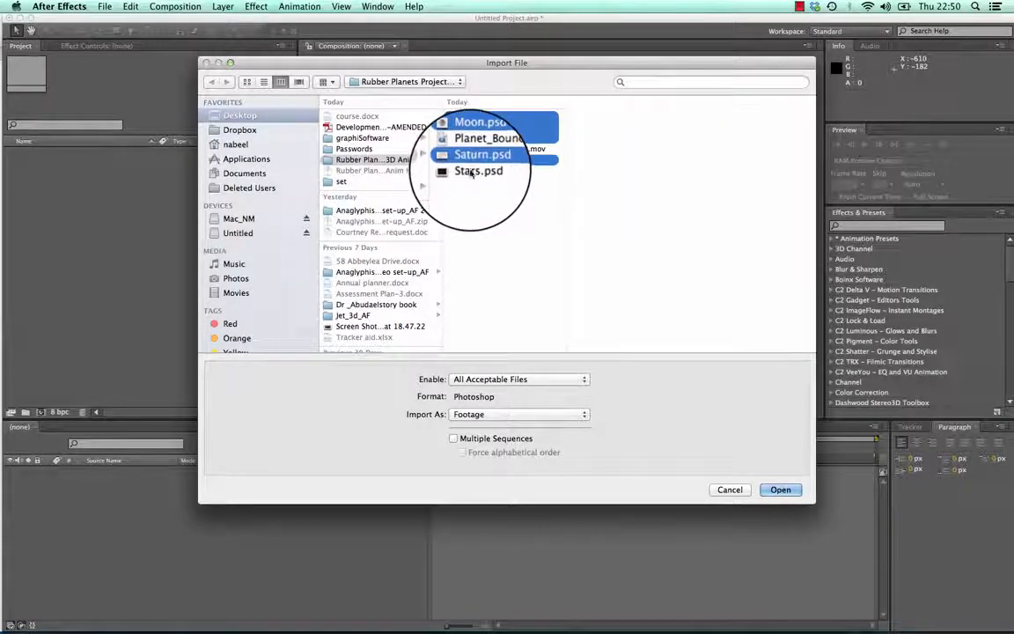
{"action": "left_click", "coordinate": [471, 171], "text": "super"}
{"action": "left_click", "coordinate": [778, 490]}
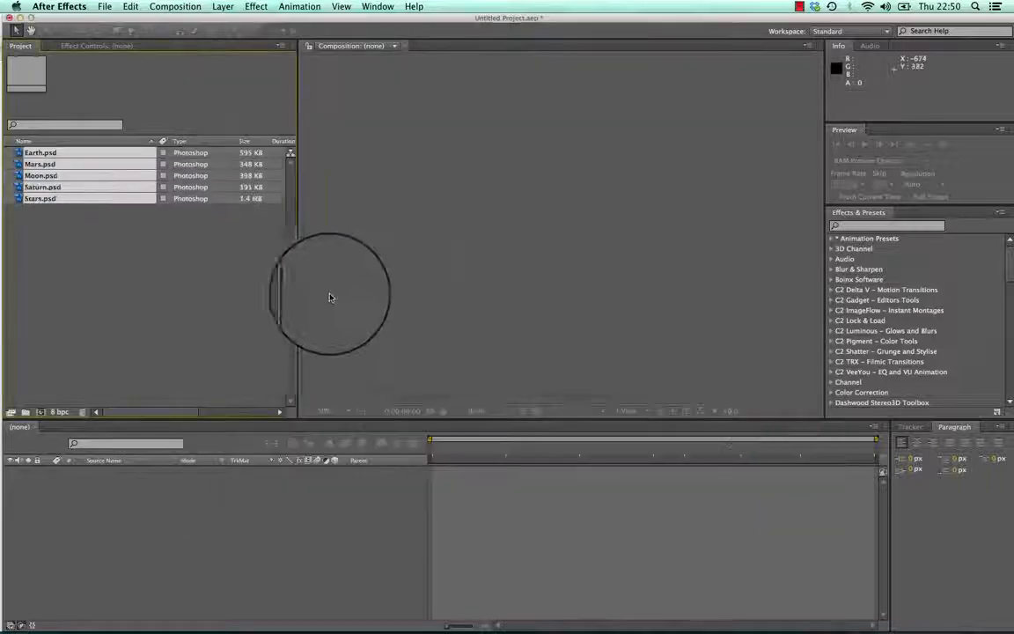
{"action": "left_click", "coordinate": [238, 297]}
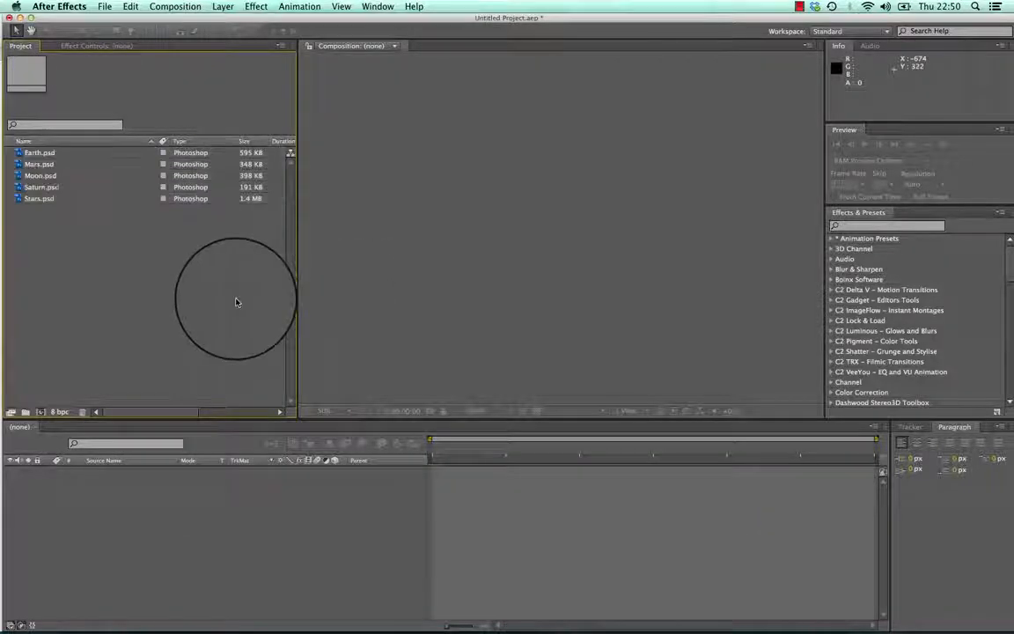
Examine the thumbnail and details of each imported Photoshop file, from Stars.psd up to Earth.psd
{"action": "left_click", "coordinate": [27, 201]}
{"action": "left_click", "coordinate": [33, 187]}
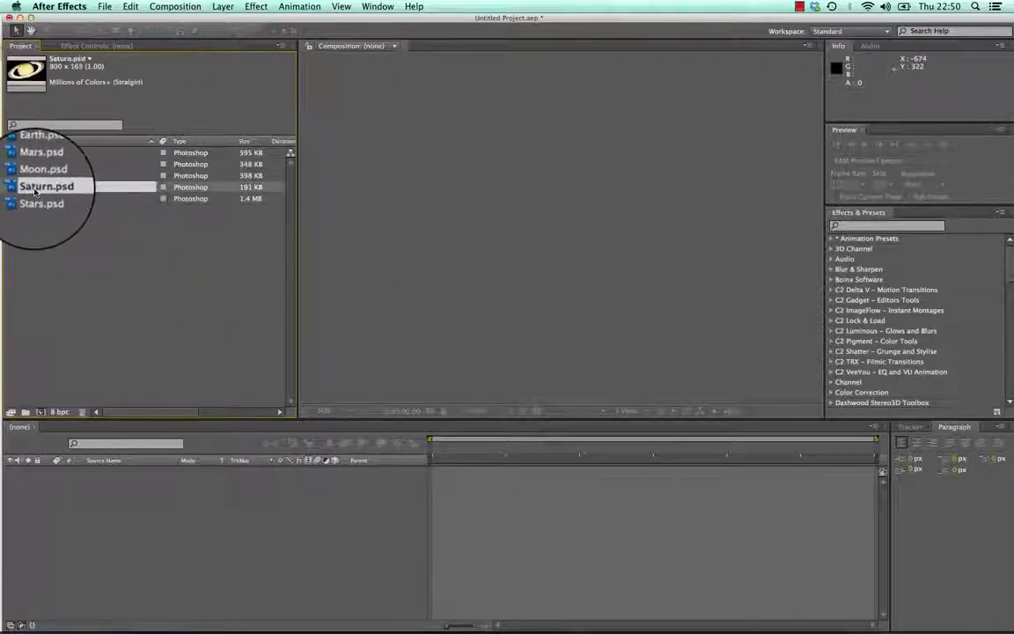
{"action": "left_click", "coordinate": [36, 177]}
{"action": "left_click", "coordinate": [35, 166]}
{"action": "left_click", "coordinate": [35, 154]}
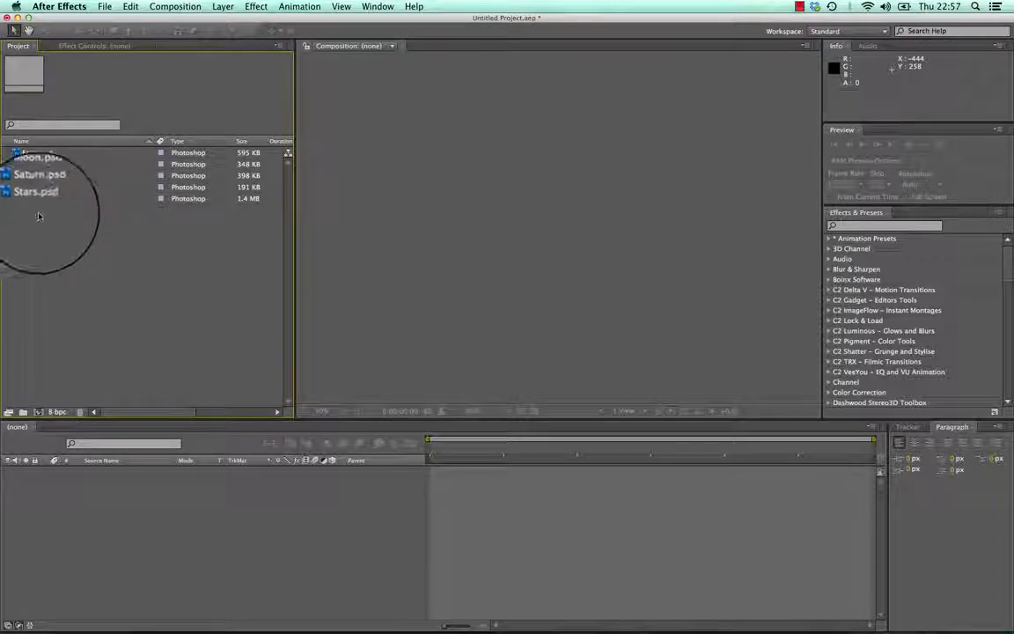
View Stars.psd as footage and create a new composition from it
{"action": "left_click", "coordinate": [35, 199]}
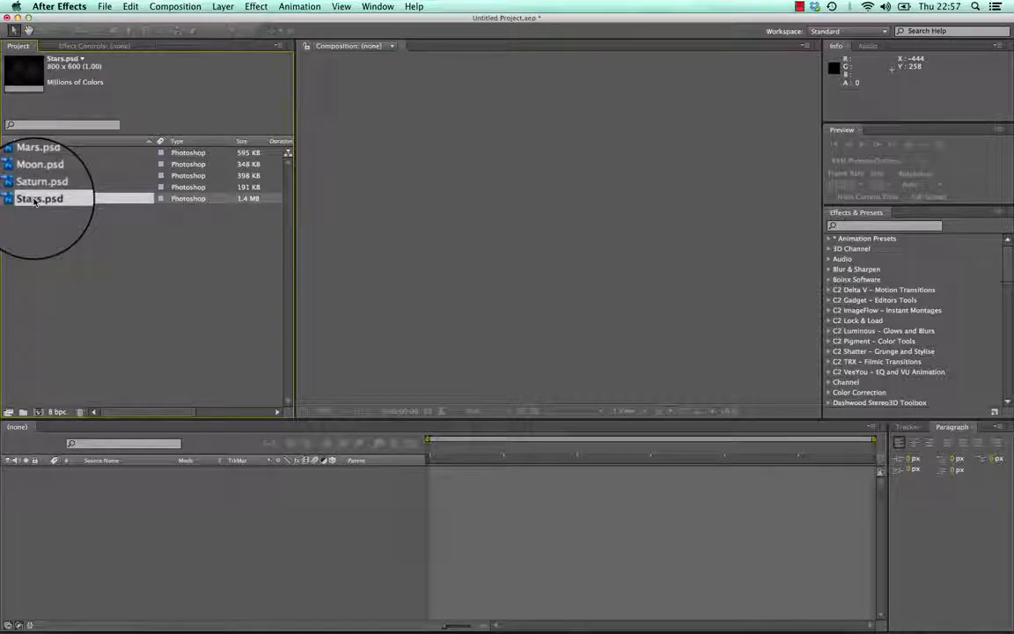
{"action": "double_click", "coordinate": [35, 199]}
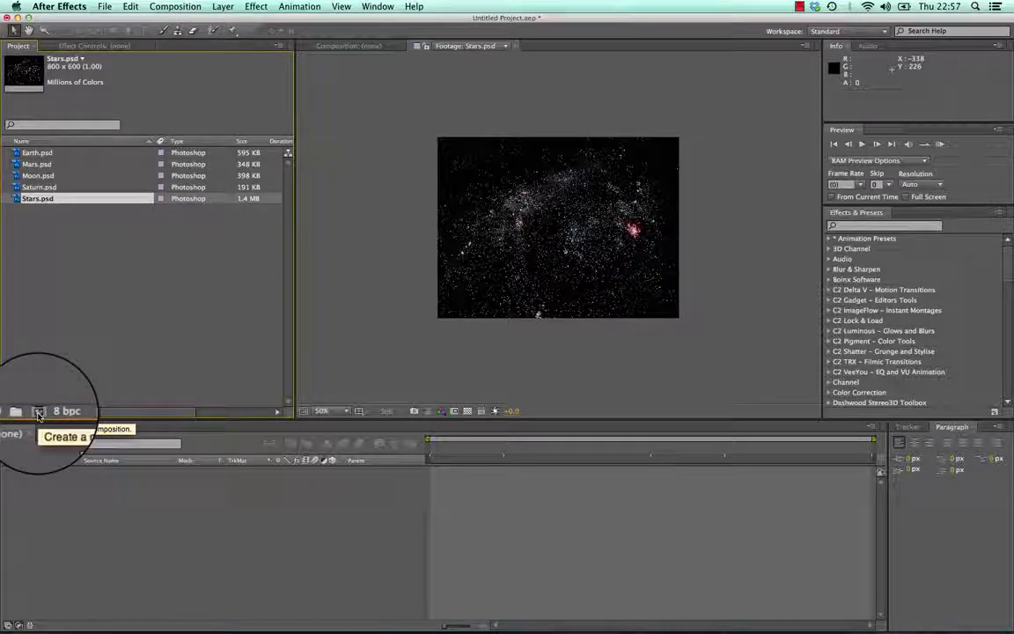
{"action": "left_click_drag", "start_coordinate": [22, 198], "coordinate": [38, 411]}
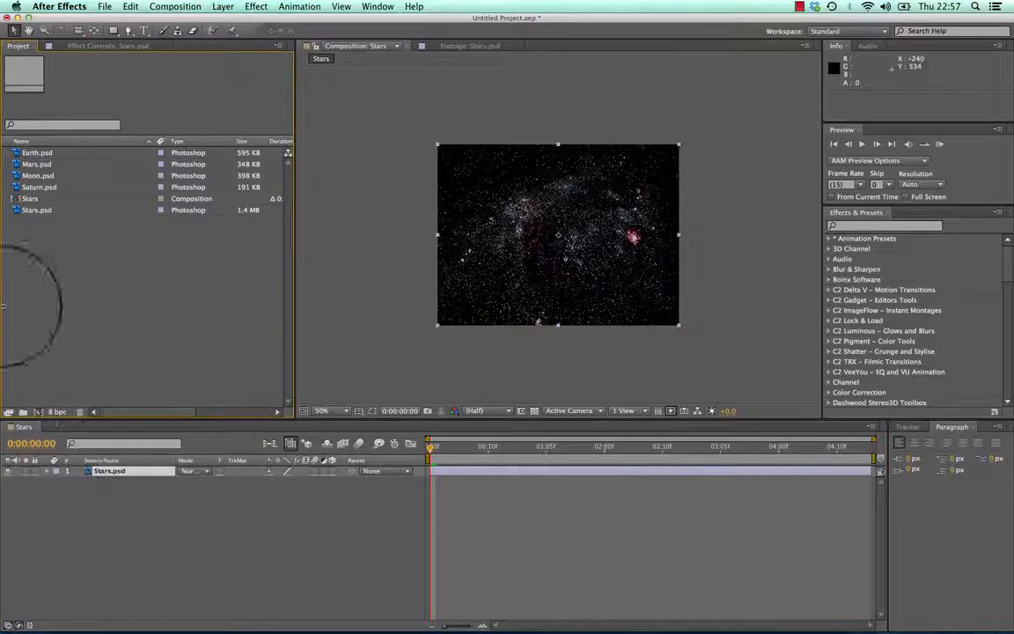
Rename the Stars composition as Planet_comp
{"action": "left_click", "coordinate": [30, 199]}
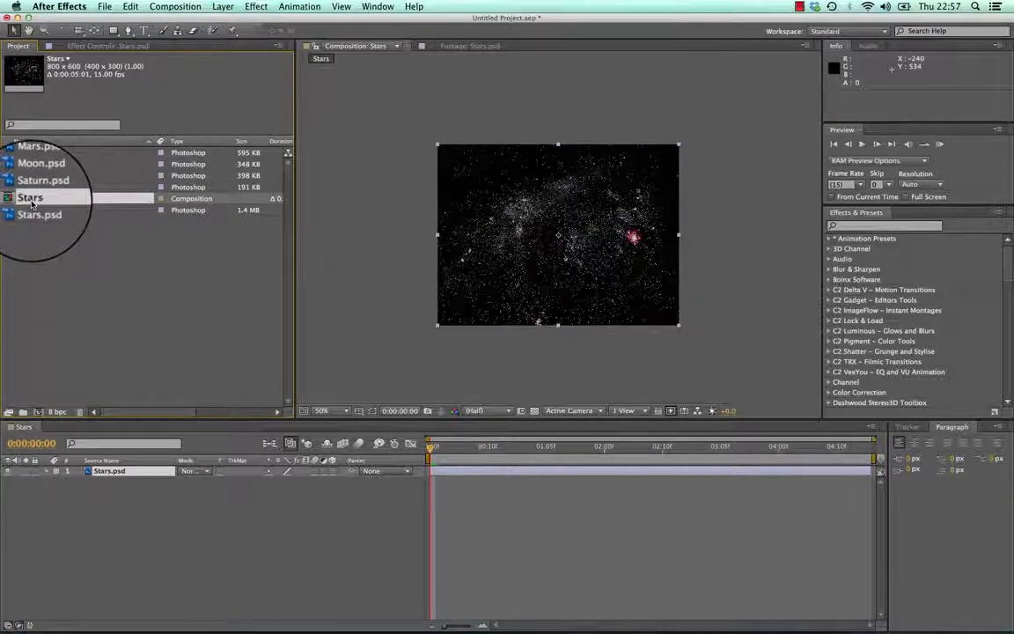
{"action": "right_click", "coordinate": [32, 204]}
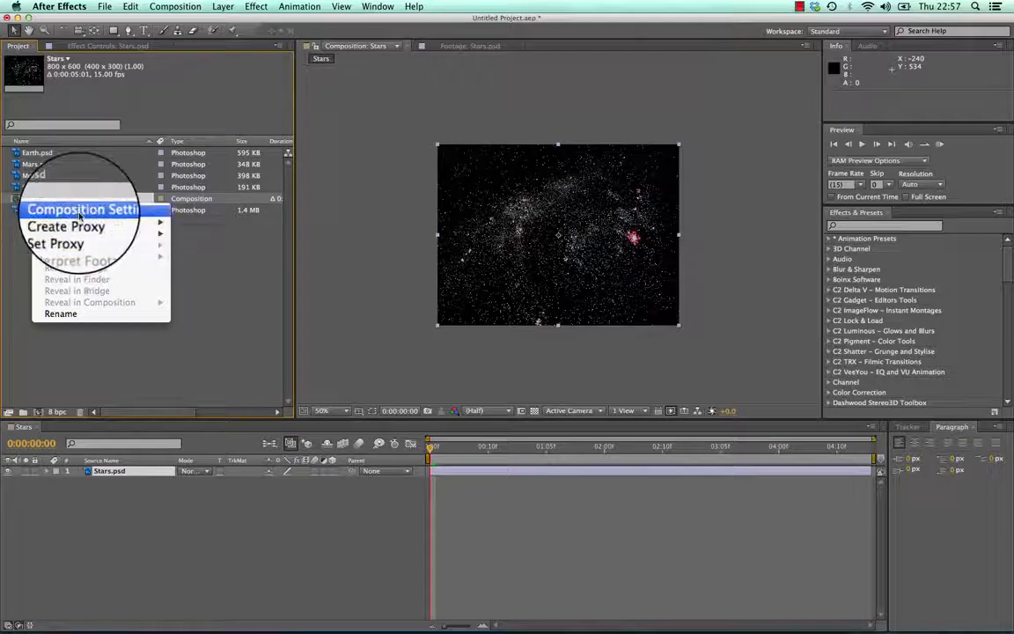
{"action": "left_click", "coordinate": [61, 313]}
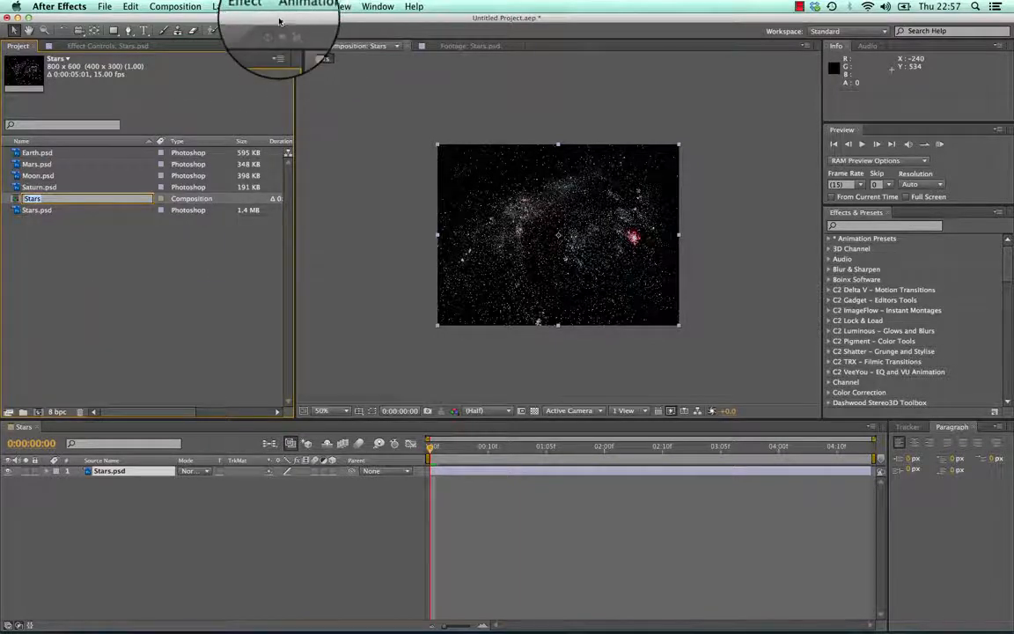
{"action": "left_click_drag", "start_coordinate": [280, 20], "coordinate": [280, 44]}
{"action": "type", "text": "Planet_comp"}
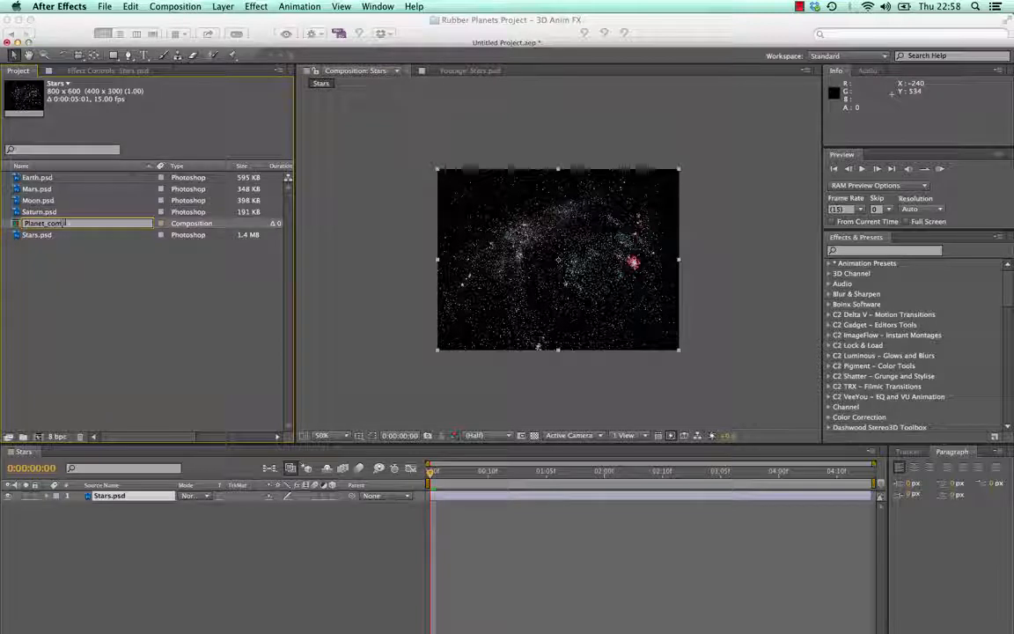
{"action": "left_click", "coordinate": [168, 276]}
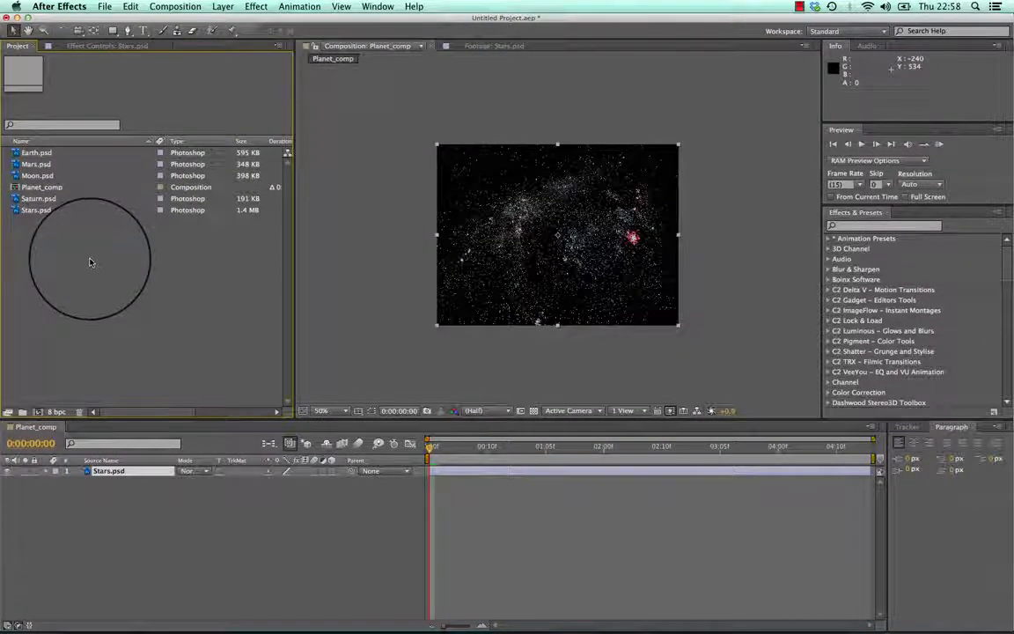
{"action": "left_click", "coordinate": [39, 188]}
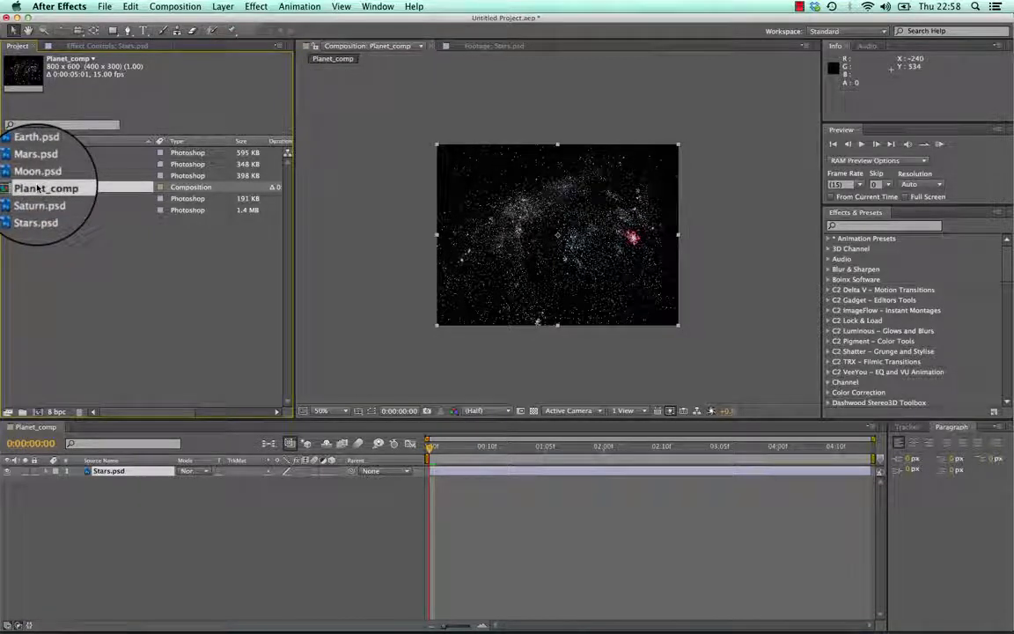
{"action": "left_click", "coordinate": [48, 242]}
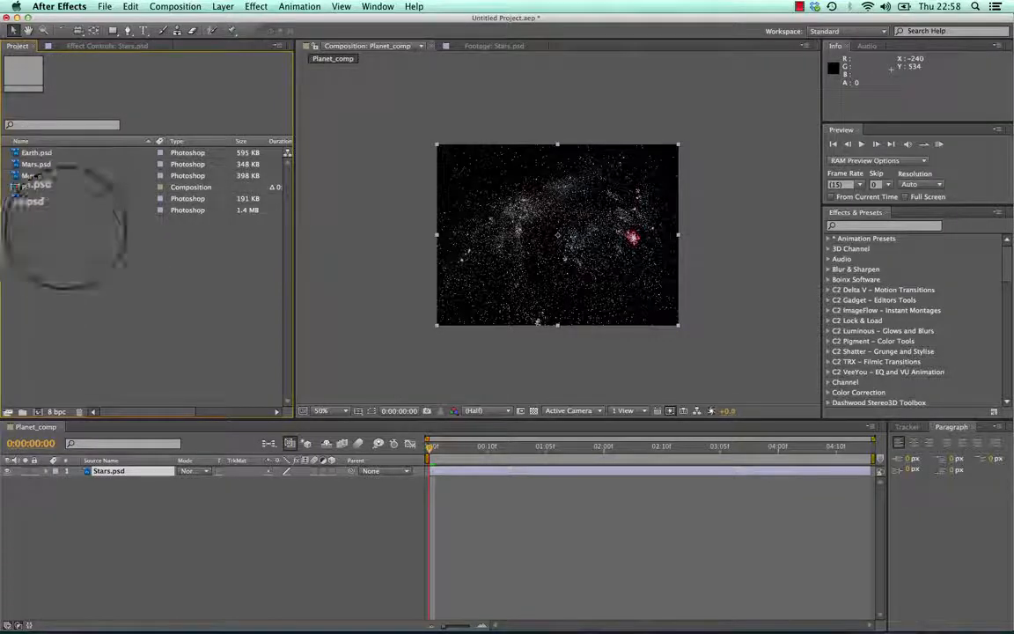
Set the duration of Planet_comp to 0:00:03:00 in its composition settings
{"action": "left_click", "coordinate": [48, 189]}
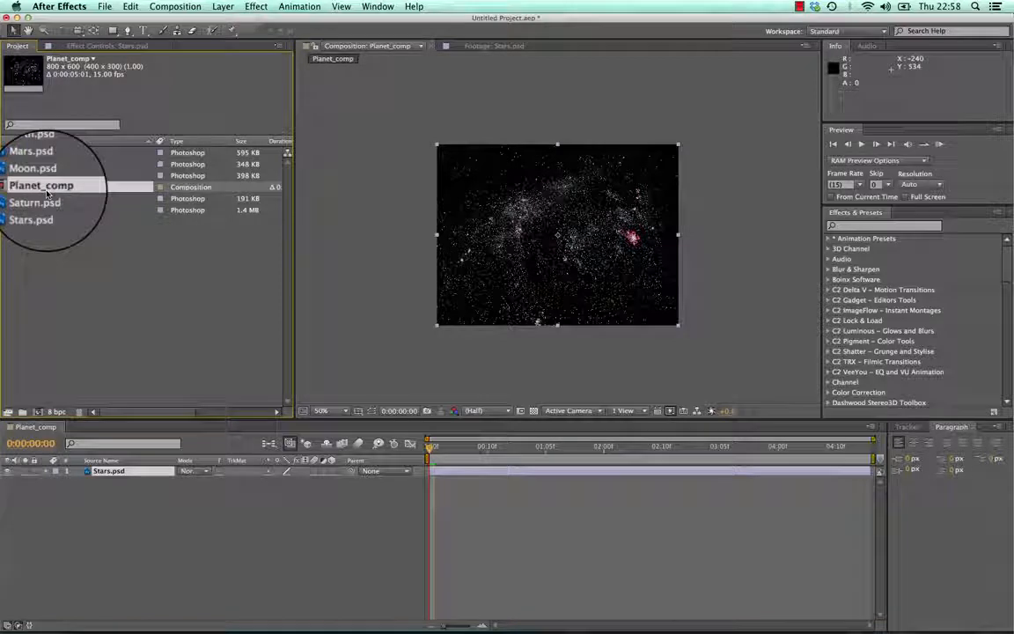
{"action": "right_click", "coordinate": [48, 193]}
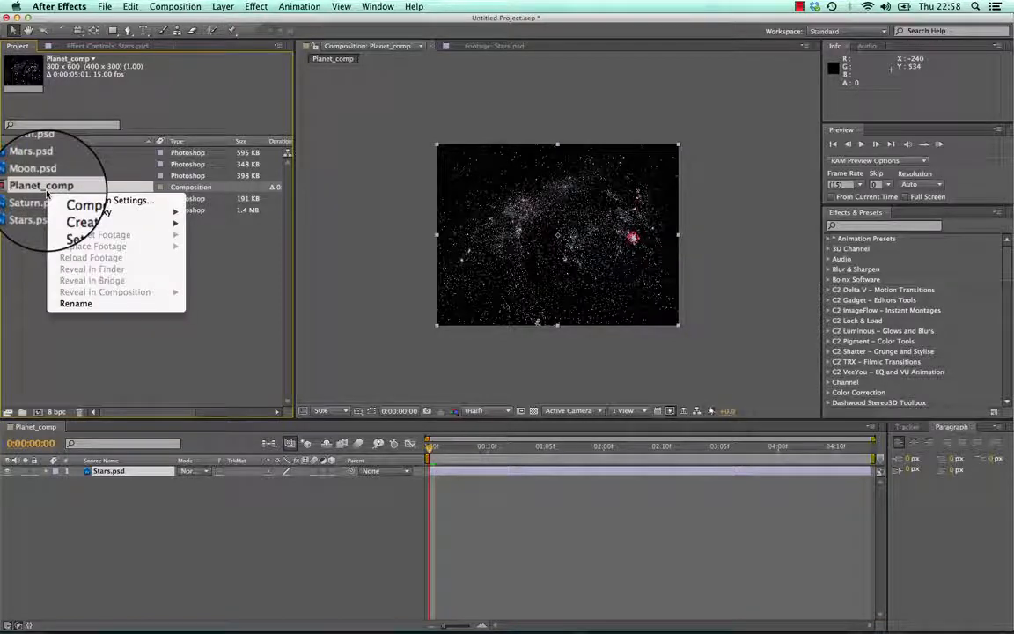
{"action": "left_click", "coordinate": [93, 202]}
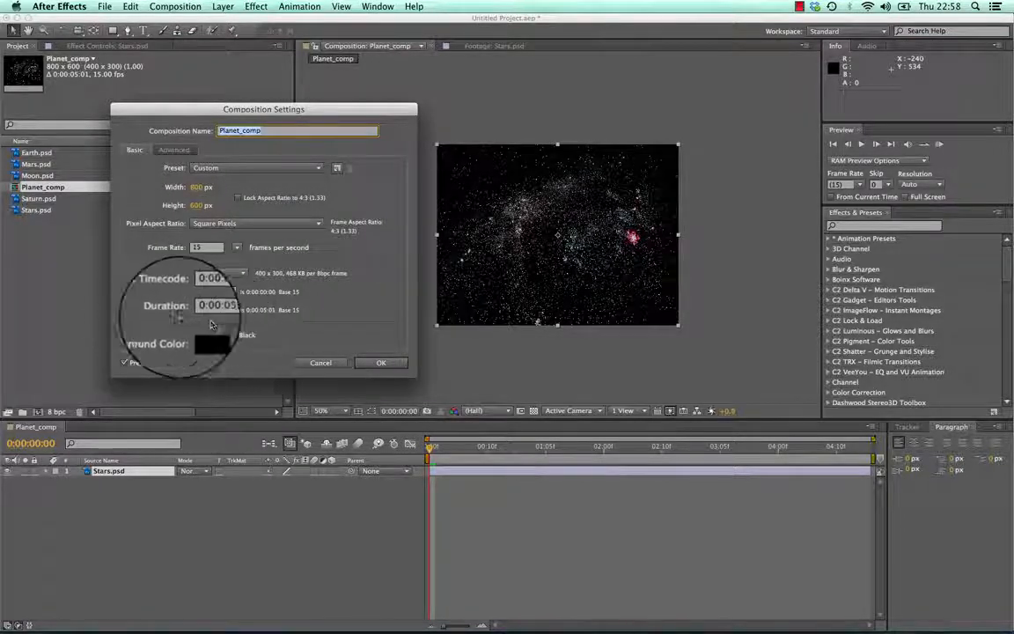
{"action": "left_click", "coordinate": [214, 309]}
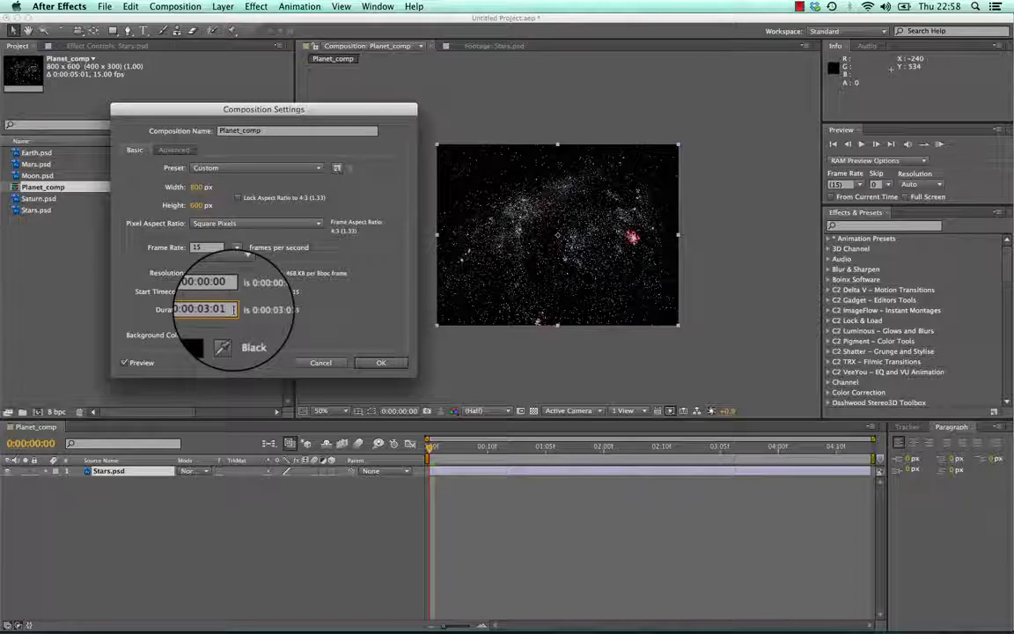
{"action": "key", "text": "BackSpace"}
{"action": "type", "text": "0"}
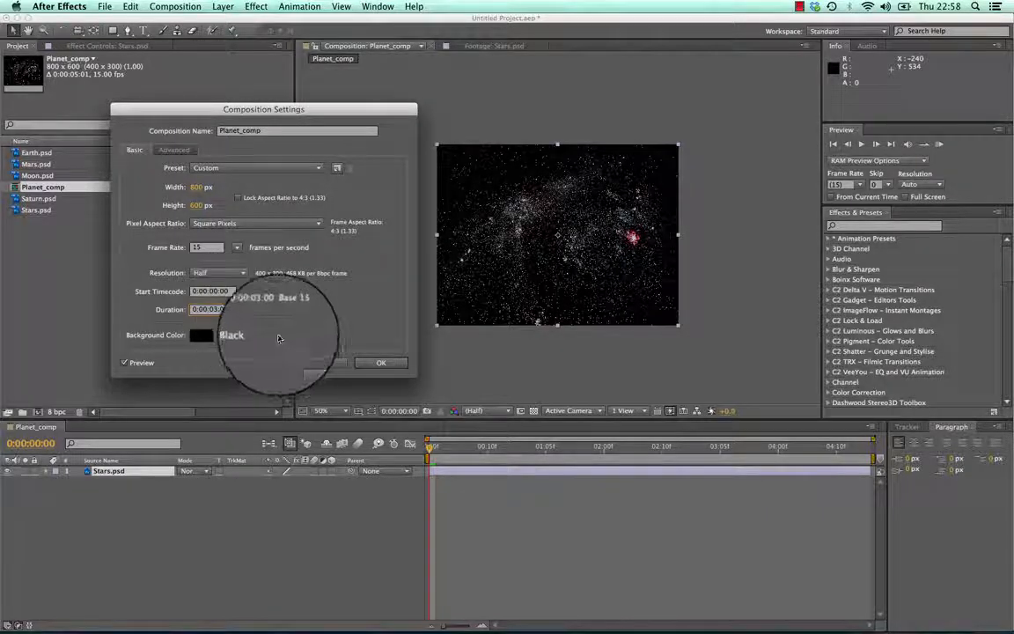
{"action": "left_click", "coordinate": [379, 364]}
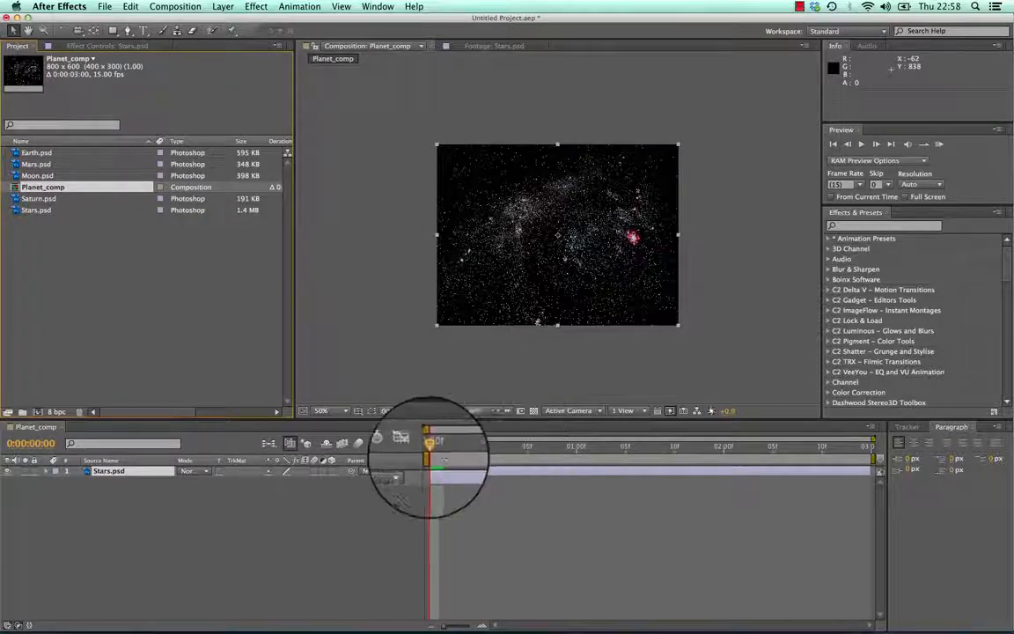
Add Earth.psd as a layer above Stars.psd in Planet_comp and move the planet toward the lower part of the frame
{"action": "mouse_move", "coordinate": [429, 445]}
{"action": "left_mouse_down"}
{"action": "mouse_move", "coordinate": [863, 457]}
{"action": "mouse_move", "coordinate": [702, 445]}
{"action": "mouse_move", "coordinate": [431, 464]}
{"action": "left_mouse_up"}
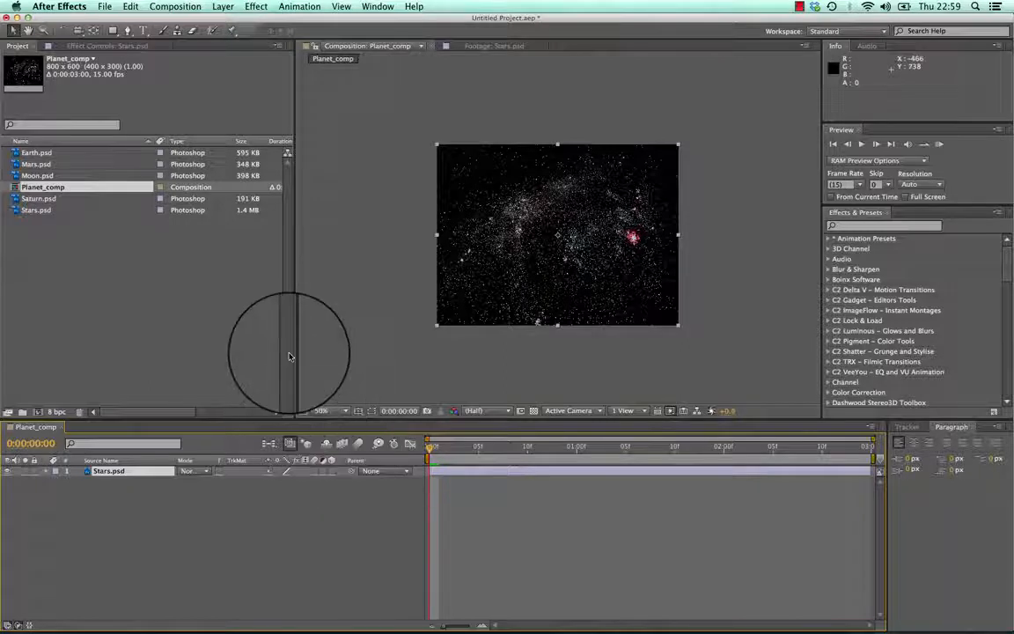
{"action": "left_click", "coordinate": [29, 155]}
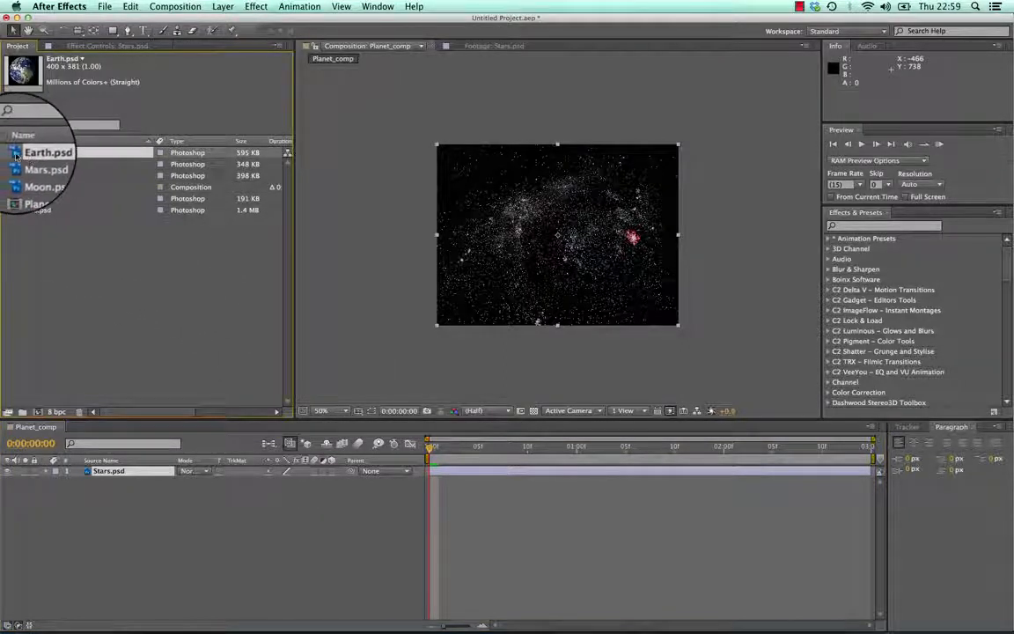
{"action": "left_click_drag", "start_coordinate": [16, 155], "coordinate": [73, 468]}
{"action": "left_click_drag", "start_coordinate": [73, 473], "coordinate": [73, 472]}
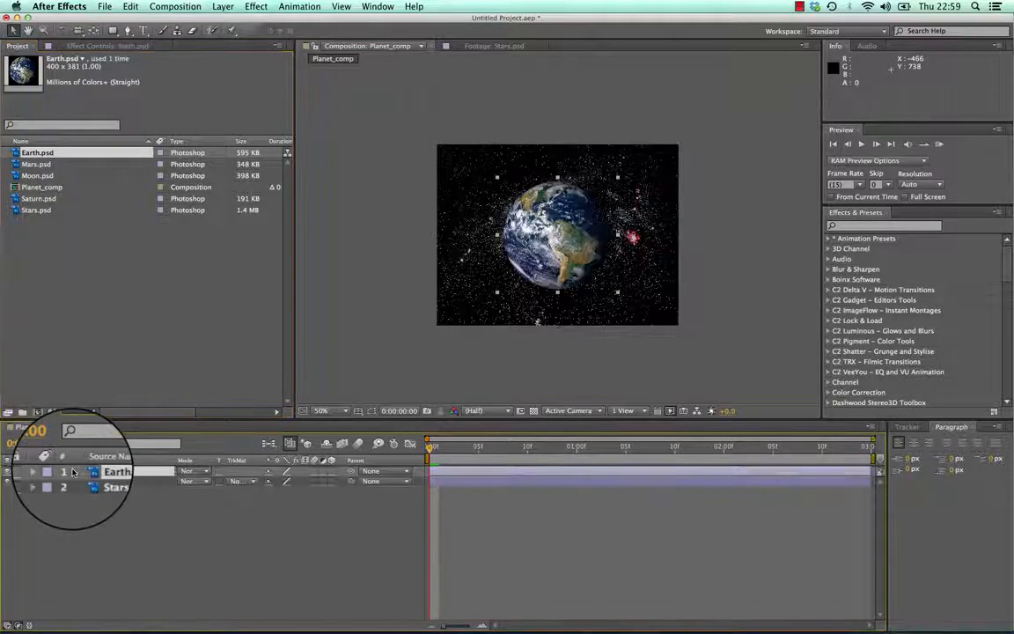
{"action": "left_click_drag", "start_coordinate": [582, 229], "coordinate": [596, 272]}
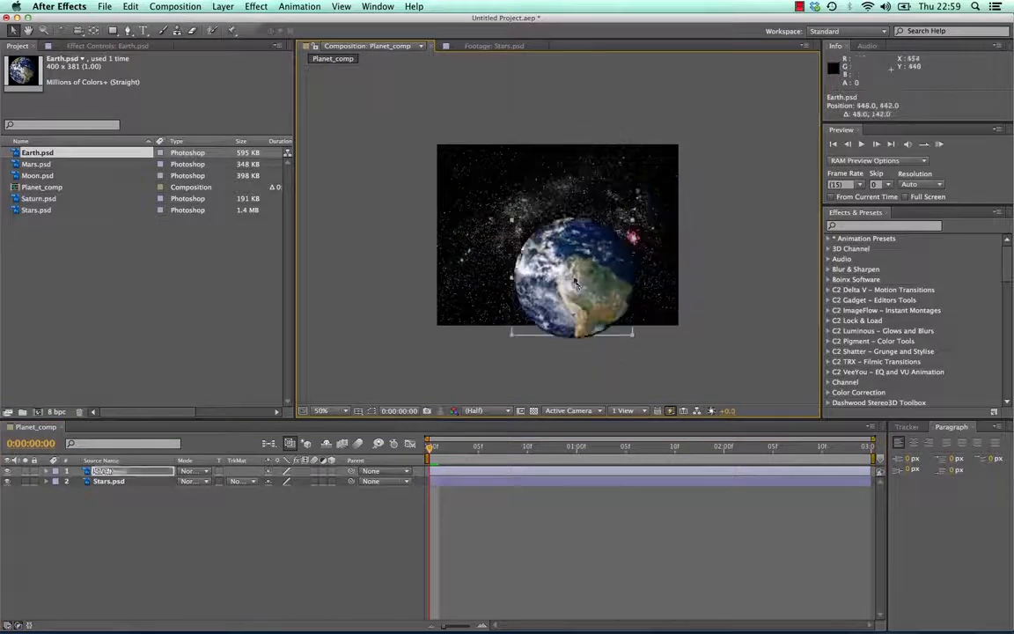
Try moving the Stars.psd layer up in the frame, and undo that move
{"action": "left_click", "coordinate": [115, 481]}
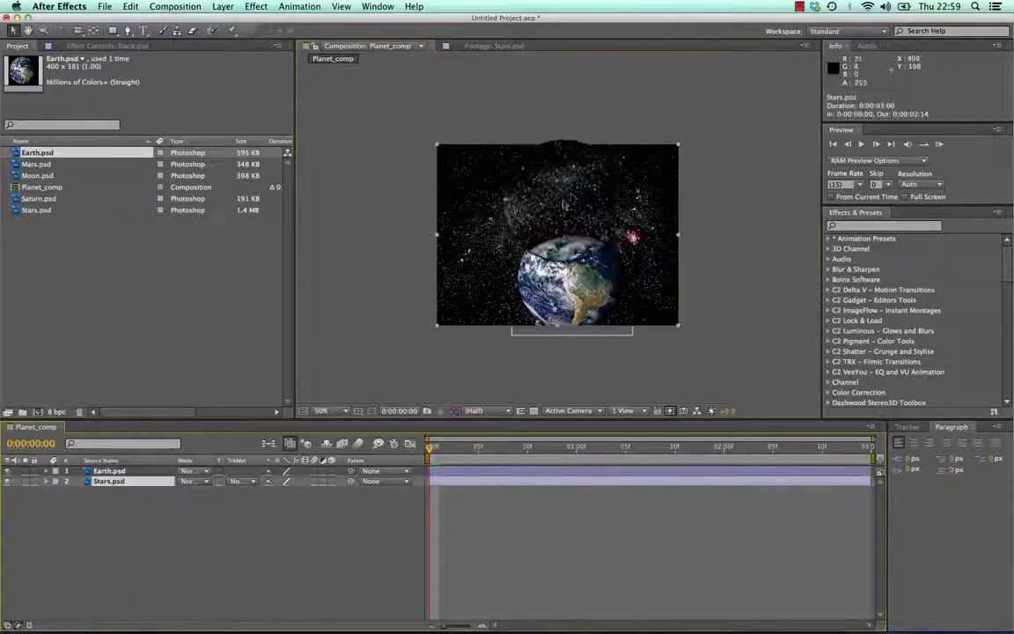
{"action": "left_click_drag", "start_coordinate": [488, 176], "coordinate": [572, 130]}
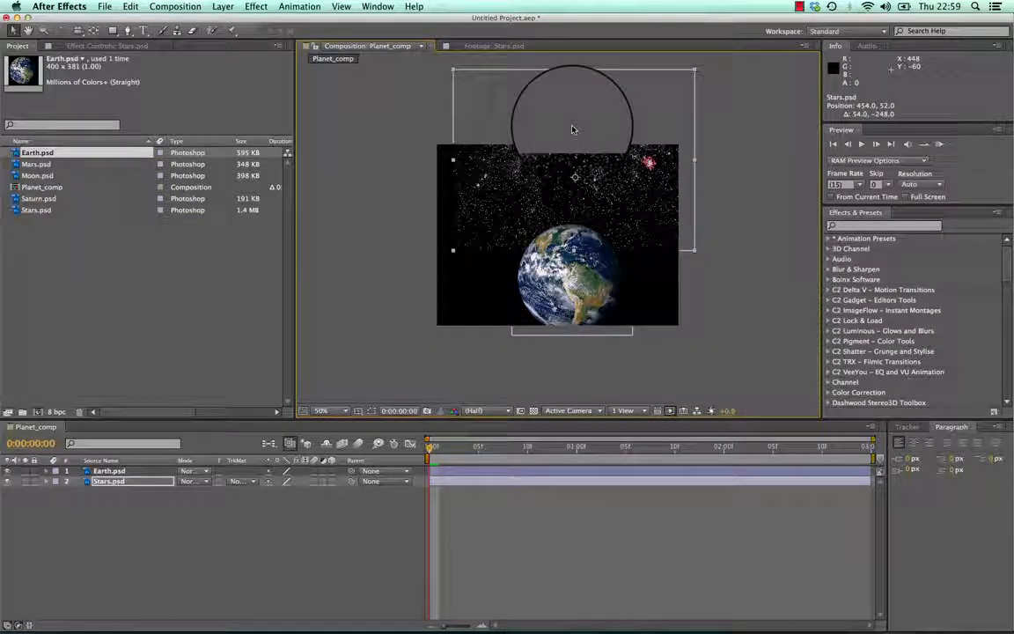
{"action": "key", "text": "super+z"}
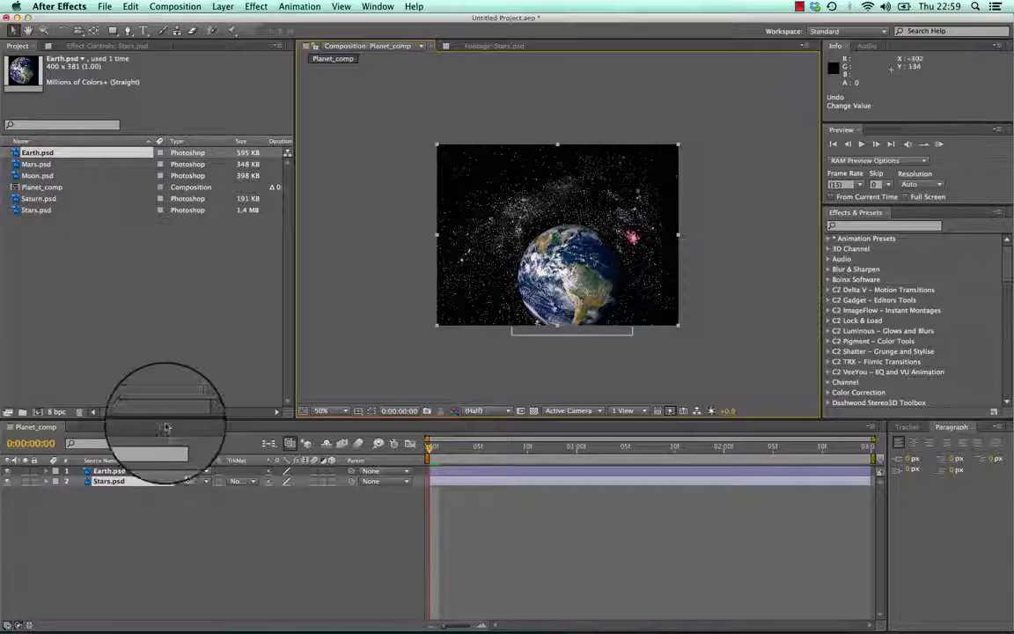
Scale the Earth.psd layer down to about 89% and place it just outside the frame's left edge, at about -226, 400
{"action": "left_click", "coordinate": [117, 472]}
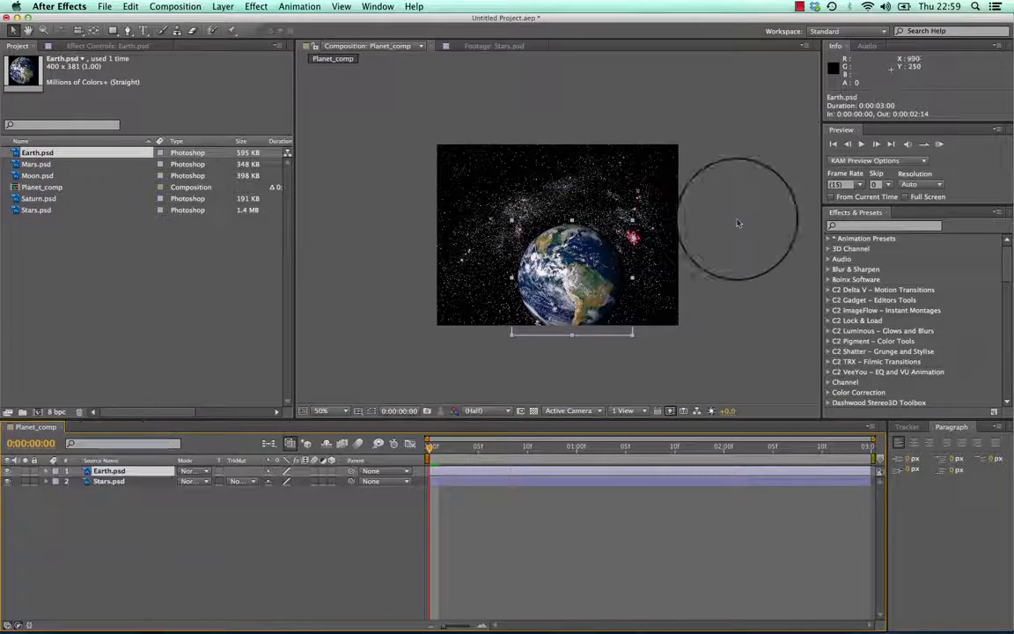
{"action": "left_click_drag", "start_coordinate": [591, 298], "coordinate": [578, 271]}
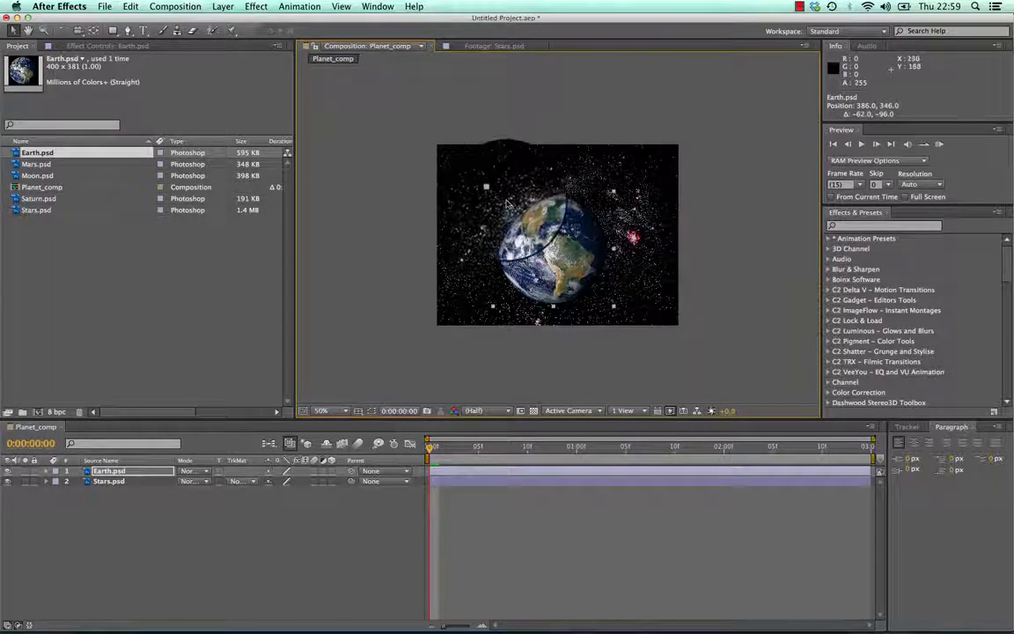
{"action": "mouse_move", "coordinate": [550, 239]}
{"action": "left_mouse_down"}
{"action": "mouse_move", "coordinate": [607, 248]}
{"action": "mouse_move", "coordinate": [507, 263]}
{"action": "mouse_move", "coordinate": [530, 220]}
{"action": "mouse_move", "coordinate": [560, 230]}
{"action": "left_mouse_up"}
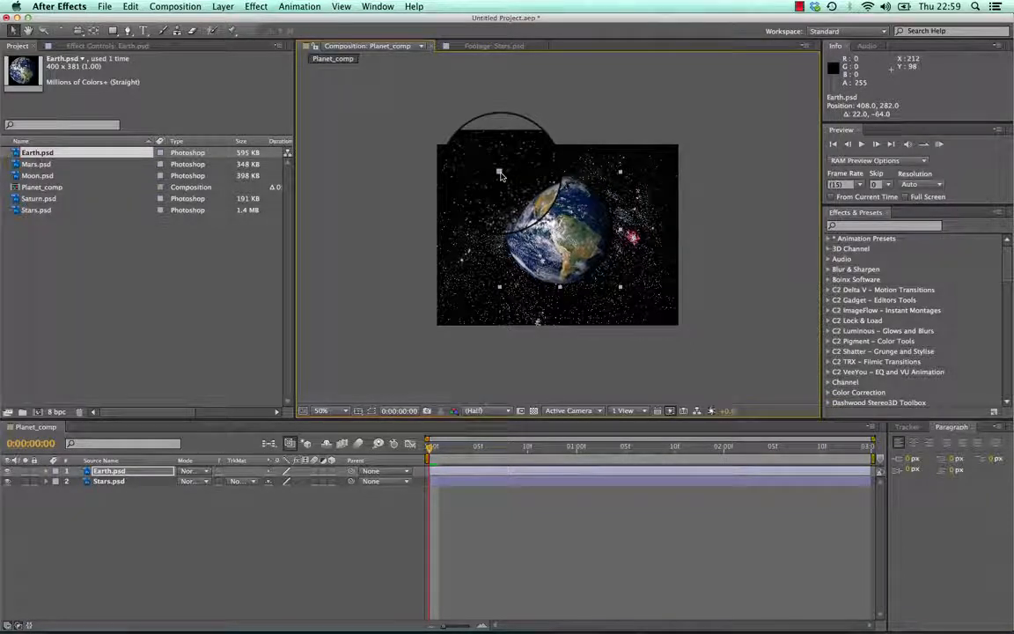
{"action": "mouse_move", "coordinate": [613, 262]}
{"action": "left_mouse_down"}
{"action": "mouse_move", "coordinate": [453, 143]}
{"action": "mouse_move", "coordinate": [572, 161]}
{"action": "left_mouse_up"}
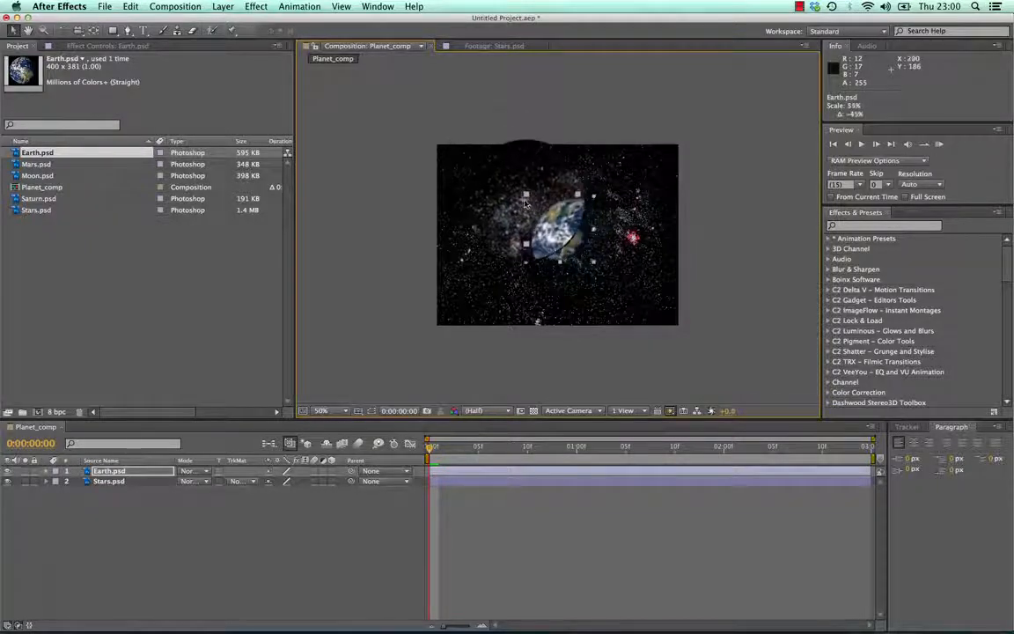
{"action": "left_click_drag", "start_coordinate": [486, 171], "coordinate": [511, 172]}
{"action": "left_click_drag", "start_coordinate": [546, 223], "coordinate": [370, 275]}
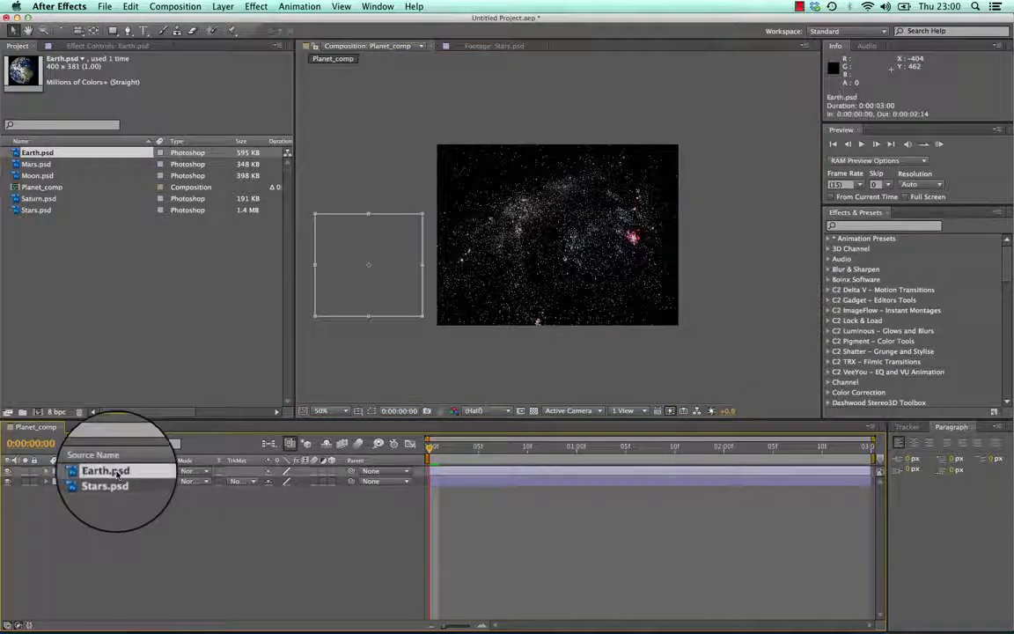
Keyframe Earth.psd's position from its off-frame start at 0:00:00:00 to about 648, 432 at 0:00:01:00
{"action": "key", "text": "p"}
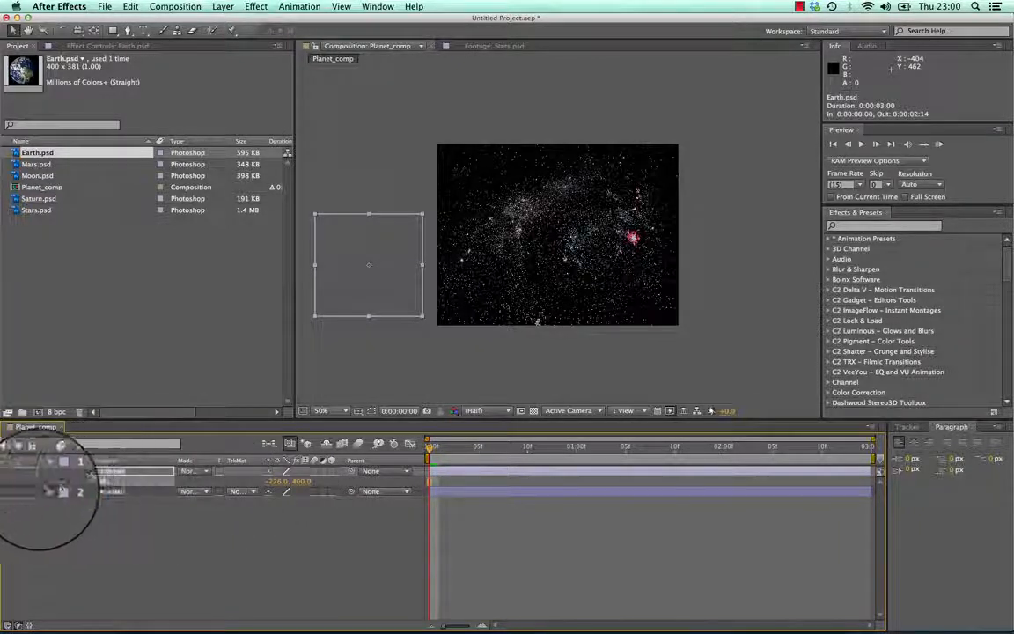
{"action": "left_click", "coordinate": [97, 483]}
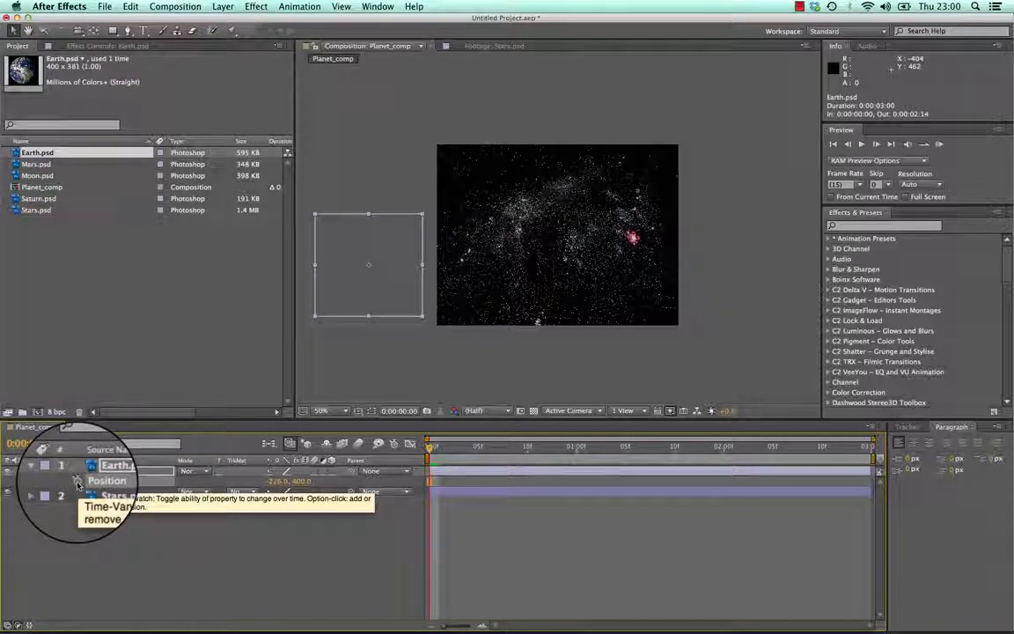
{"action": "left_click", "coordinate": [77, 482]}
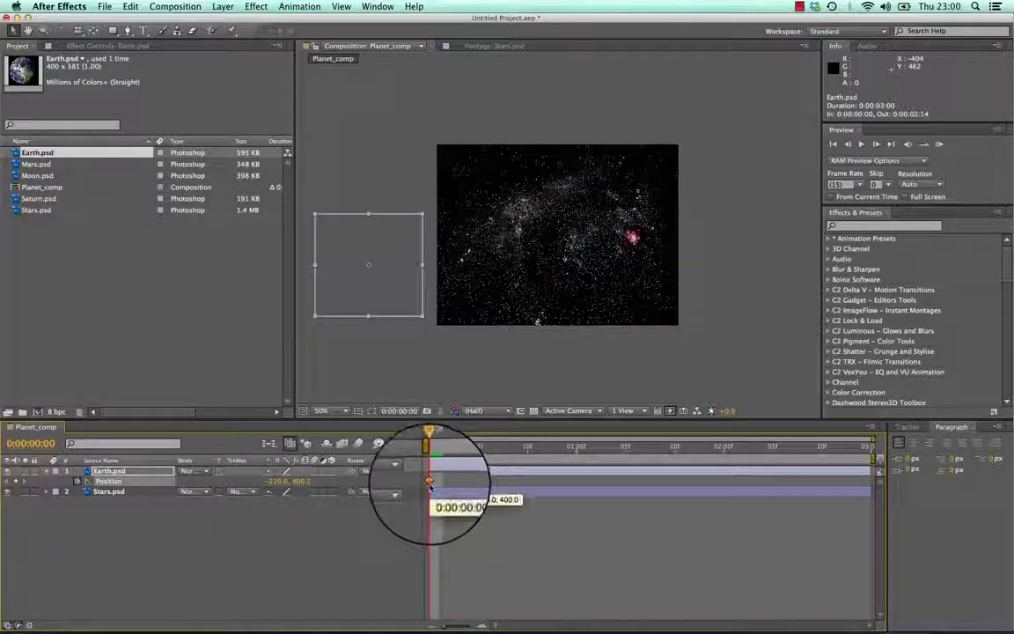
{"action": "left_click_drag", "start_coordinate": [429, 447], "coordinate": [578, 449]}
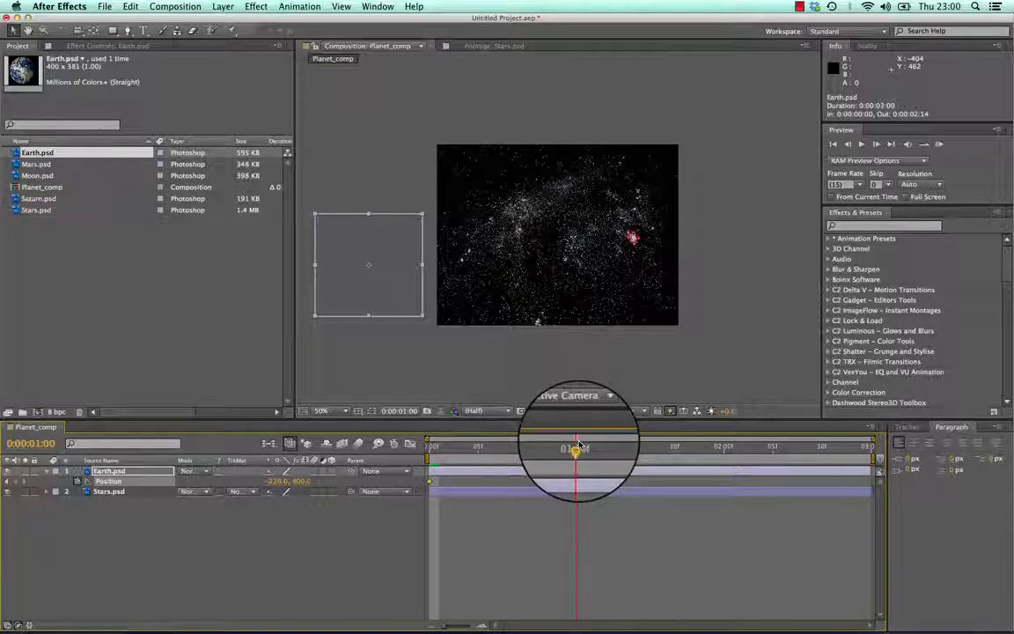
{"action": "mouse_move", "coordinate": [578, 444]}
{"action": "left_mouse_down"}
{"action": "mouse_move", "coordinate": [679, 447]}
{"action": "mouse_move", "coordinate": [629, 459]}
{"action": "mouse_move", "coordinate": [627, 427]}
{"action": "mouse_move", "coordinate": [578, 447]}
{"action": "left_mouse_up"}
{"action": "left_click_drag", "start_coordinate": [387, 303], "coordinate": [636, 315]}
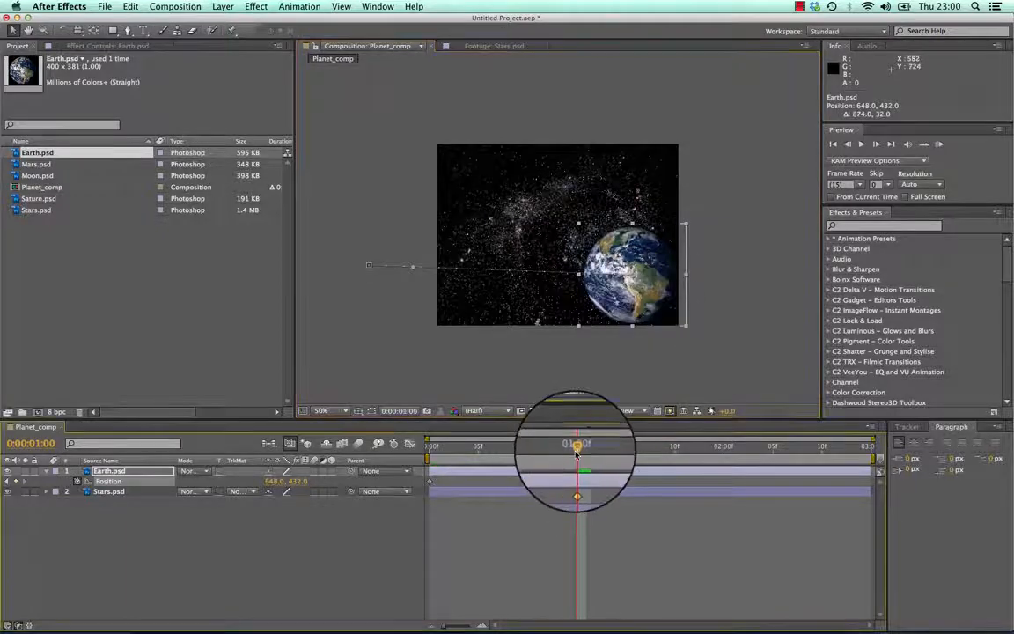
Play back Earth's movement across the frame from the start, and return to 0:00:00:00
{"action": "left_click_drag", "start_coordinate": [577, 447], "coordinate": [363, 445]}
{"action": "key", "text": "space"}
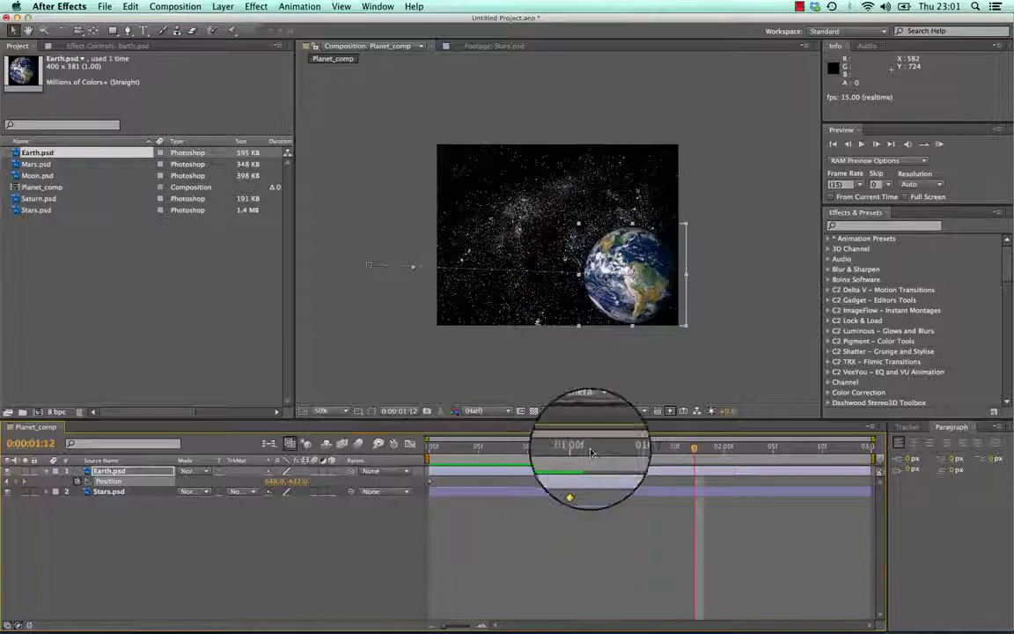
{"action": "left_click_drag", "start_coordinate": [692, 448], "coordinate": [411, 478]}
{"action": "key", "text": "space"}
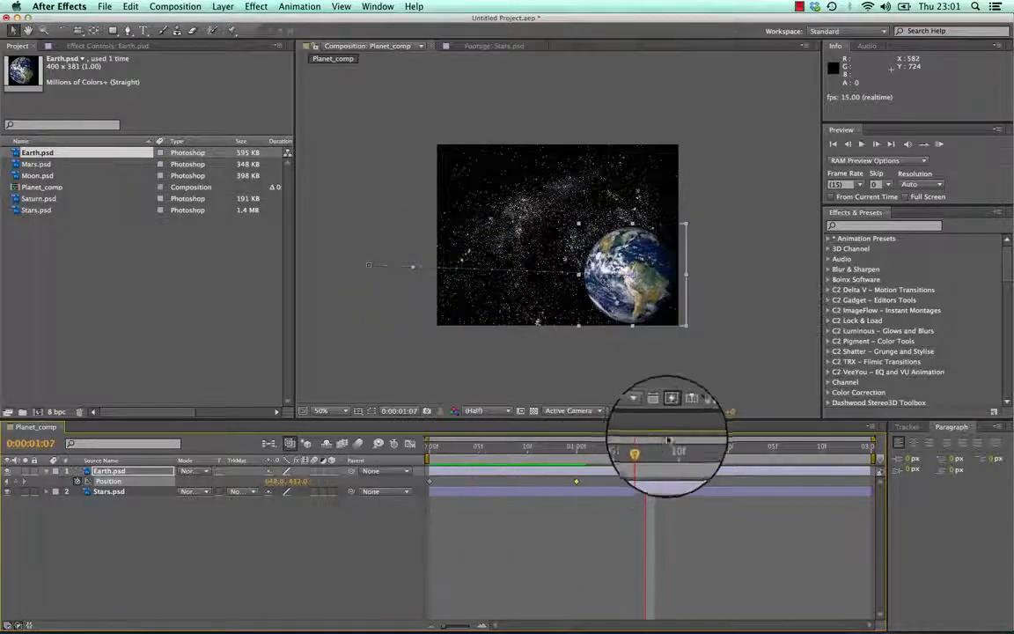
{"action": "key", "text": "space"}
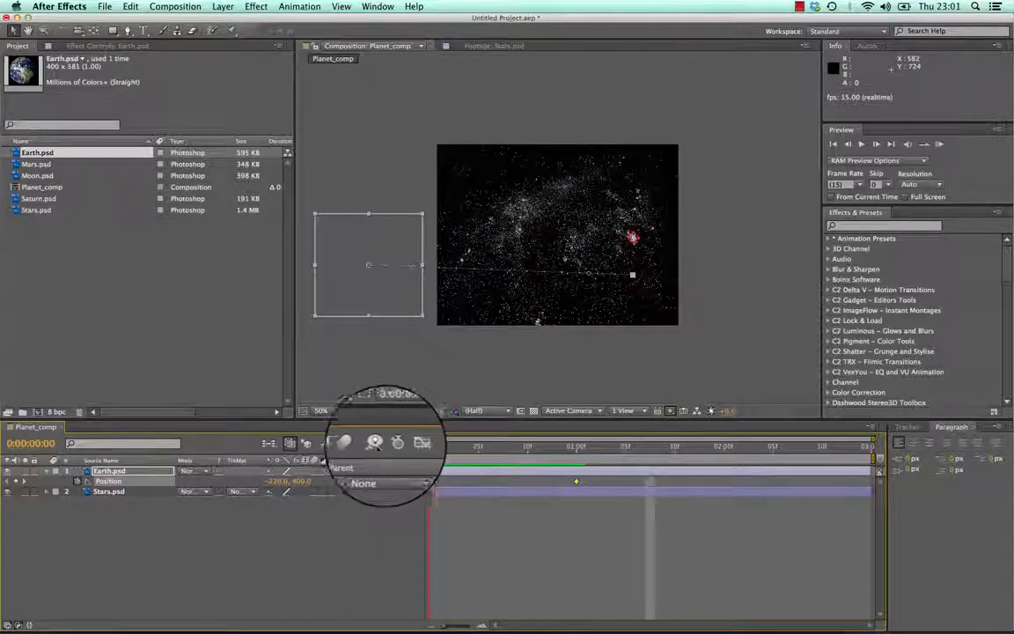
{"action": "mouse_move", "coordinate": [429, 446]}
{"action": "left_mouse_down"}
{"action": "mouse_move", "coordinate": [576, 449]}
{"action": "mouse_move", "coordinate": [404, 445]}
{"action": "mouse_move", "coordinate": [584, 446]}
{"action": "mouse_move", "coordinate": [432, 445]}
{"action": "mouse_move", "coordinate": [577, 447]}
{"action": "mouse_move", "coordinate": [489, 455]}
{"action": "mouse_move", "coordinate": [410, 453]}
{"action": "mouse_move", "coordinate": [585, 448]}
{"action": "mouse_move", "coordinate": [431, 446]}
{"action": "left_mouse_up"}
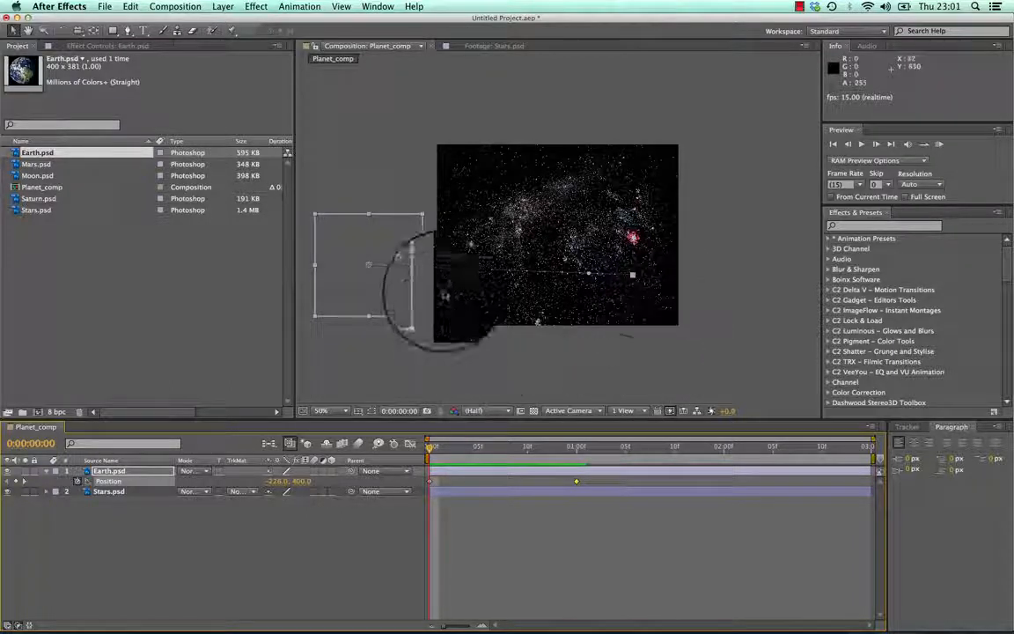
Start keyframing the scale of the Earth.psd layer at 0:00:00:05
{"action": "left_click_drag", "start_coordinate": [430, 448], "coordinate": [480, 449]}
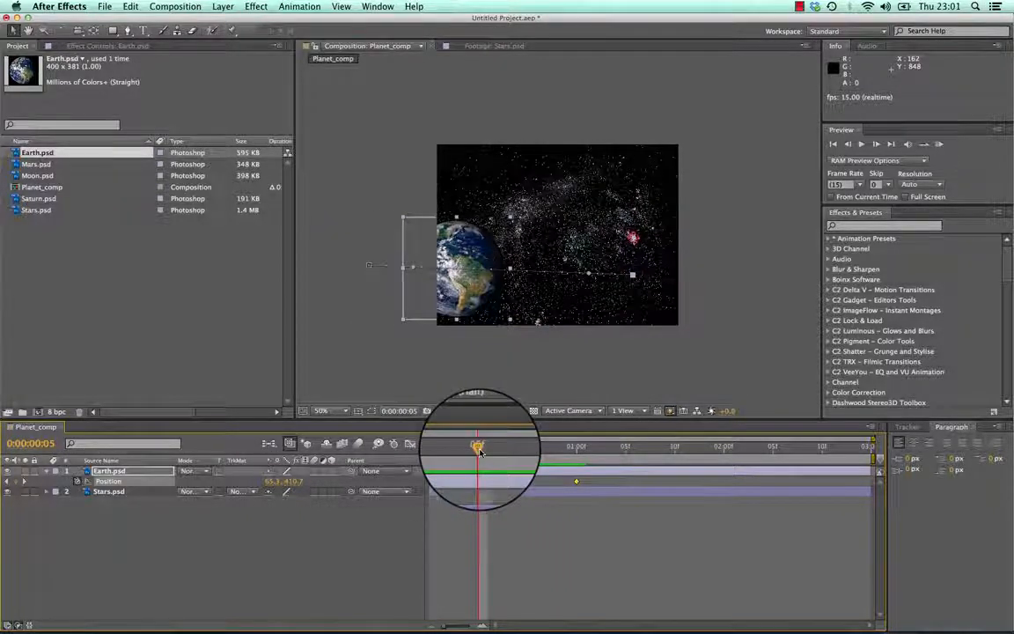
{"action": "left_click", "coordinate": [109, 472]}
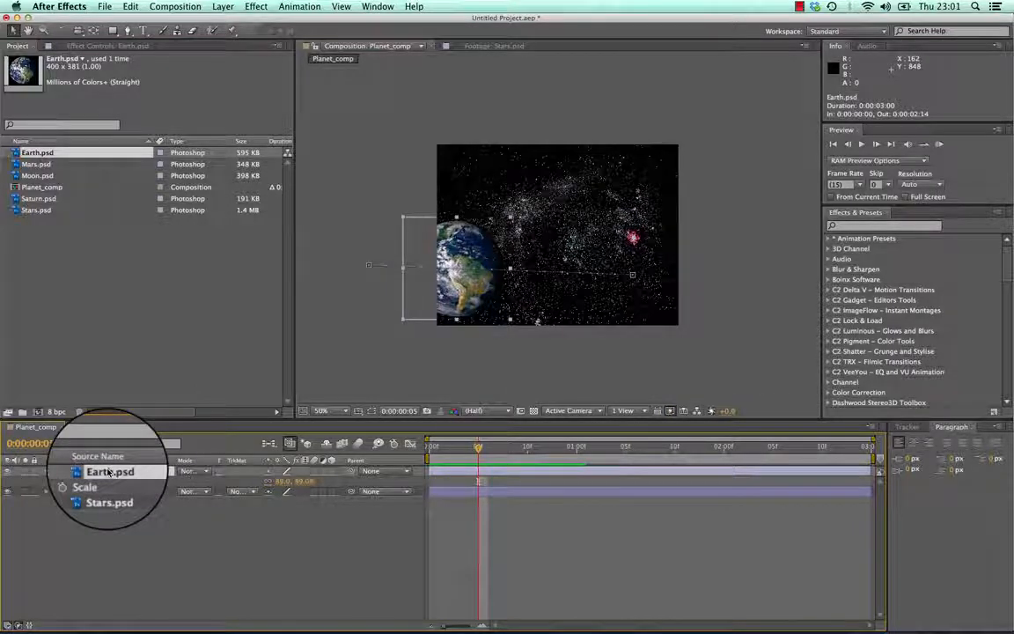
{"action": "mouse_move", "coordinate": [480, 448]}
{"action": "left_mouse_down"}
{"action": "mouse_move", "coordinate": [449, 448]}
{"action": "mouse_move", "coordinate": [478, 449]}
{"action": "left_mouse_up"}
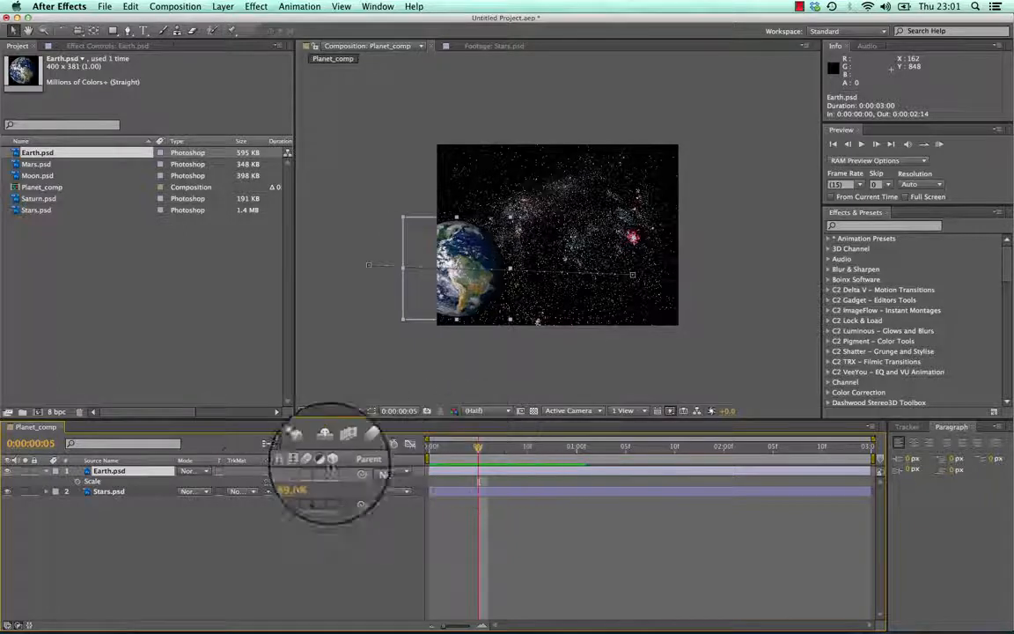
{"action": "left_click", "coordinate": [76, 481]}
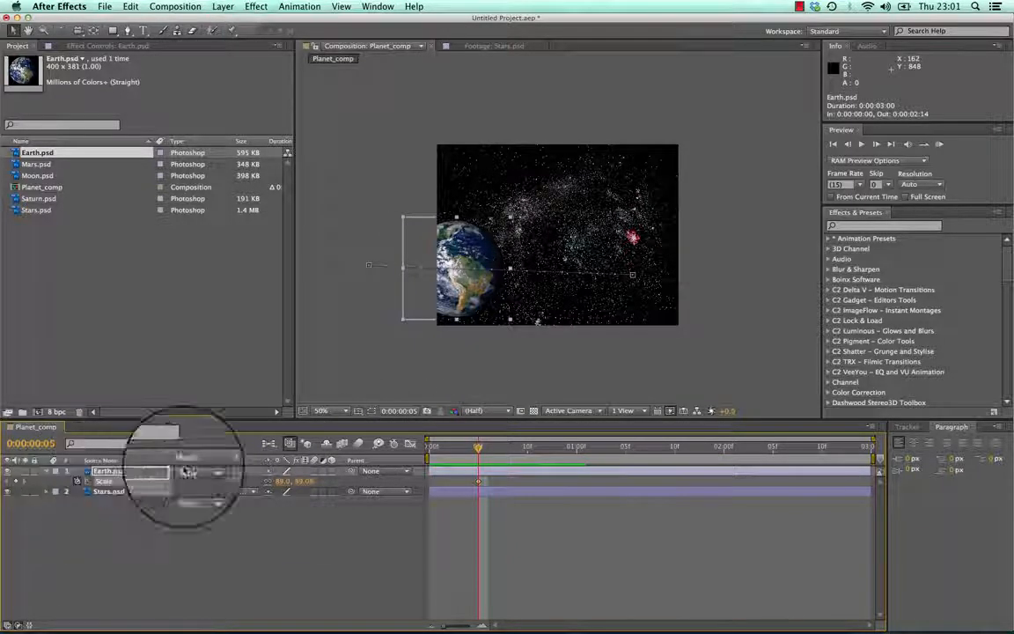
Add Earth.psd scale keyframes of 102% at 0:00:00:09 and 93% at 0:00:00:12
{"action": "left_click_drag", "start_coordinate": [478, 447], "coordinate": [518, 449]}
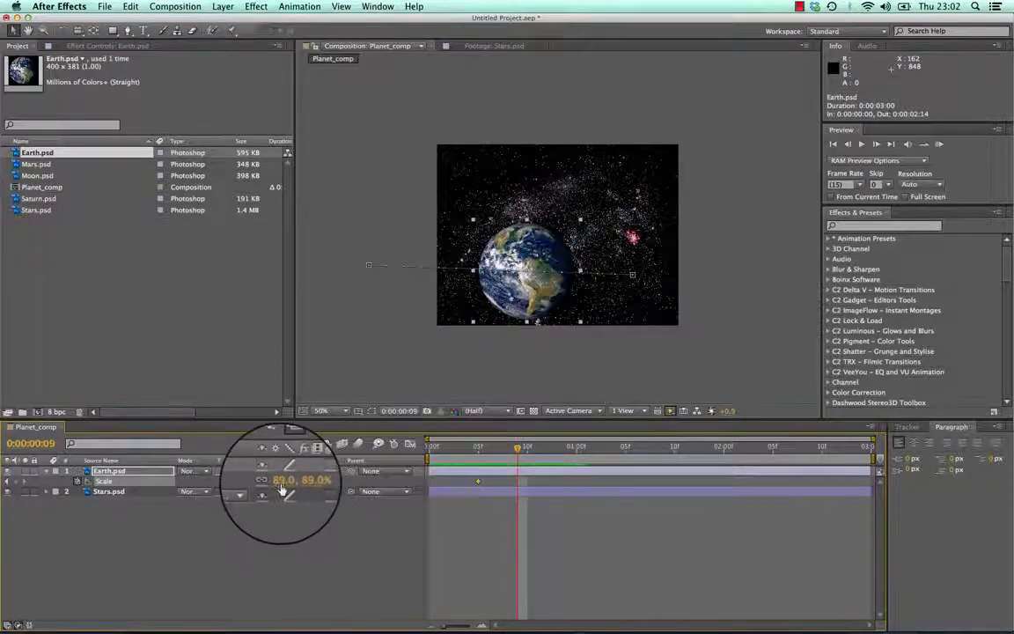
{"action": "left_click_drag", "start_coordinate": [279, 480], "coordinate": [287, 480]}
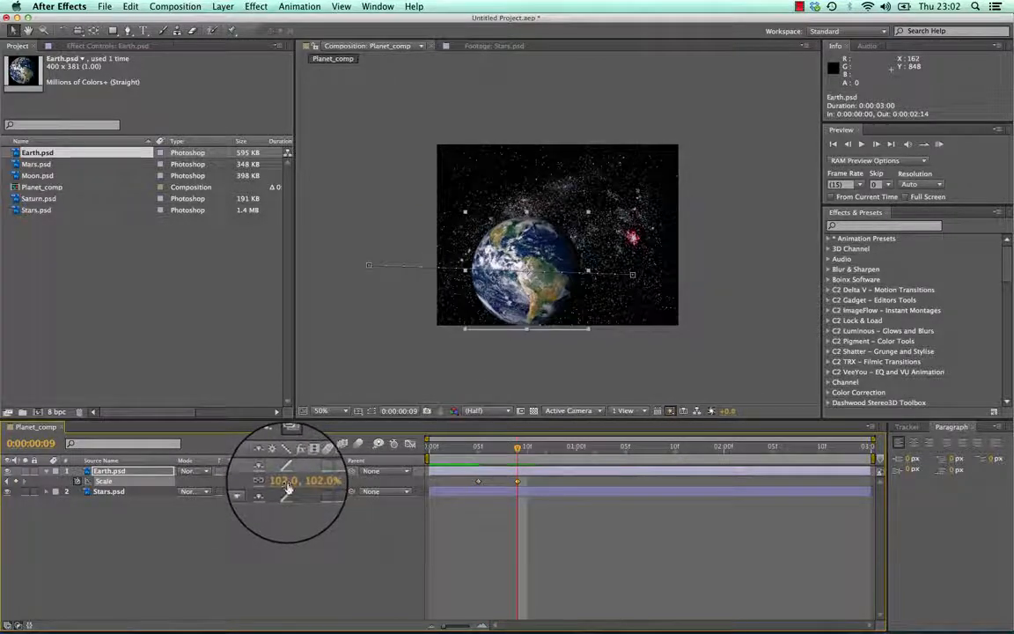
{"action": "left_click_drag", "start_coordinate": [521, 451], "coordinate": [547, 449]}
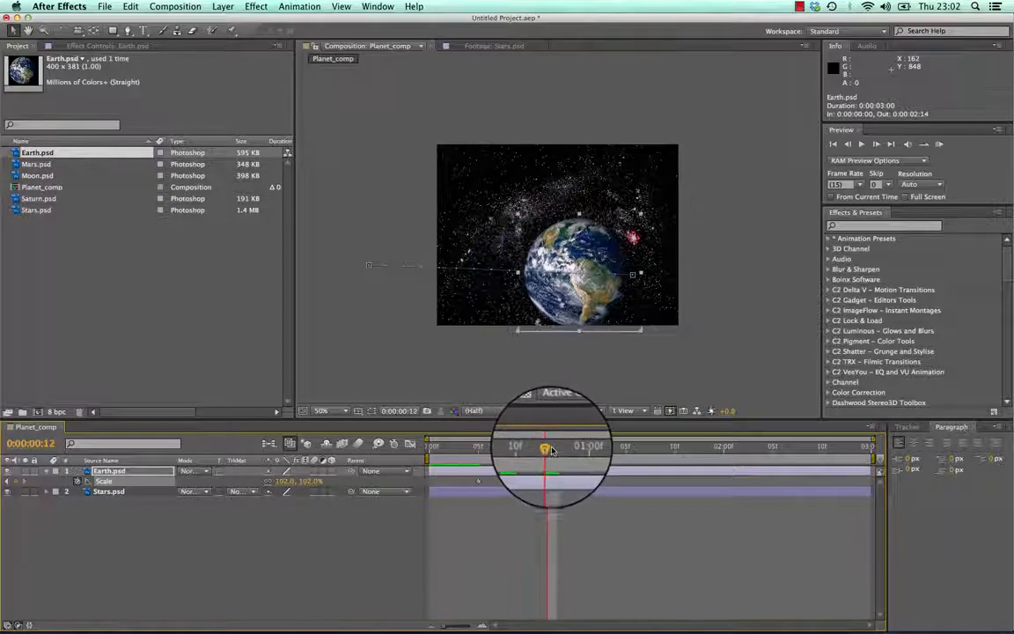
{"action": "left_click_drag", "start_coordinate": [284, 480], "coordinate": [280, 480]}
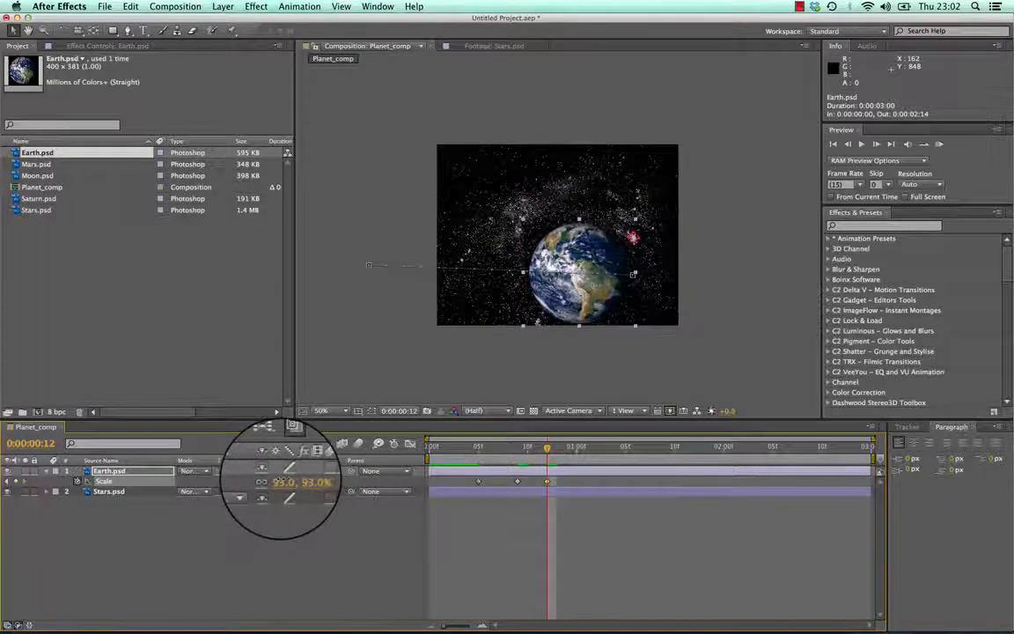
Play back Earth's movement and scale animation from the start, and return to 0:00:00:00
{"action": "left_click_drag", "start_coordinate": [548, 447], "coordinate": [429, 458]}
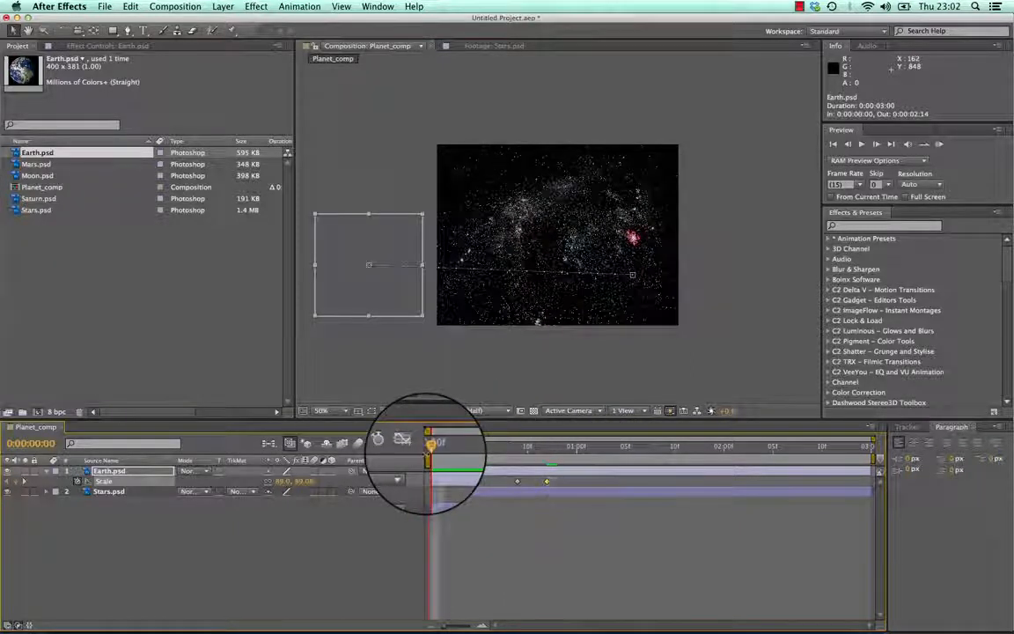
{"action": "key", "text": "space"}
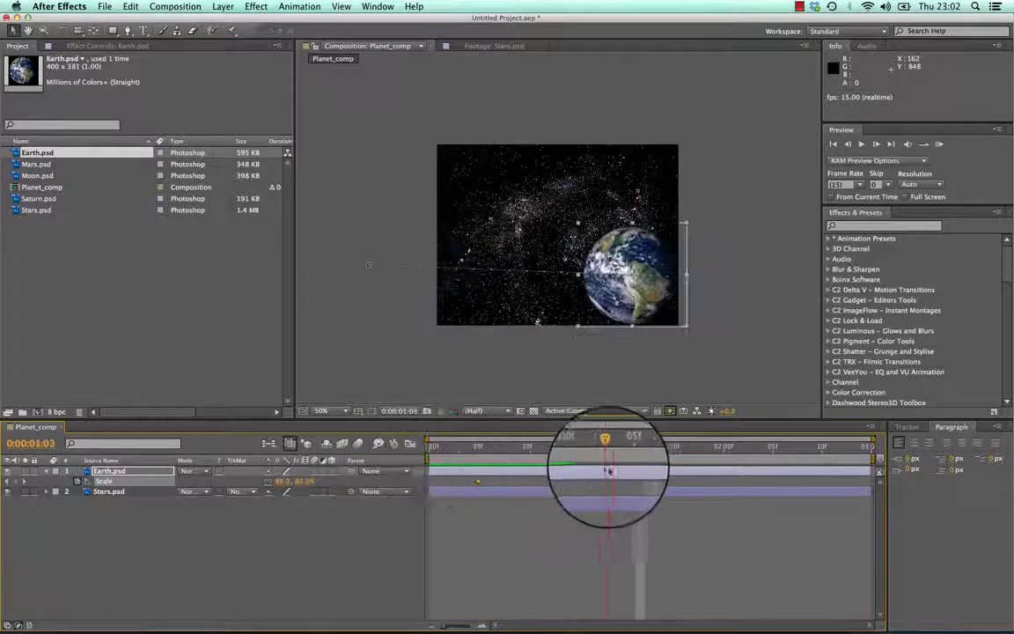
{"action": "left_click_drag", "start_coordinate": [608, 471], "coordinate": [198, 460]}
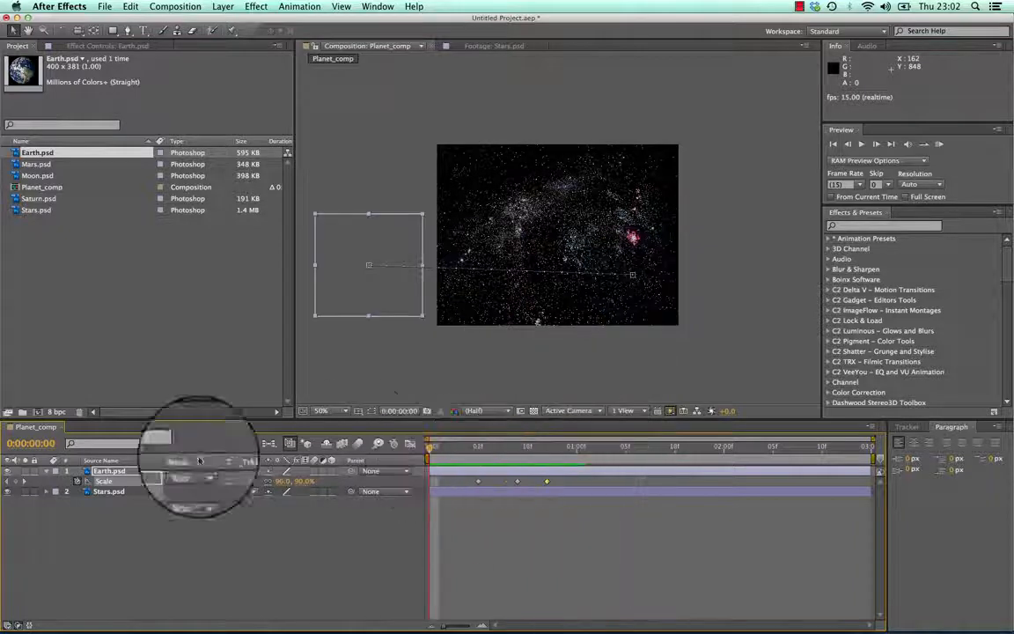
Examine the scale and position keyframes of Earth.psd, first separately and again together in its expanded Transform properties
{"action": "left_click", "coordinate": [90, 533]}
{"action": "left_click", "coordinate": [102, 481]}
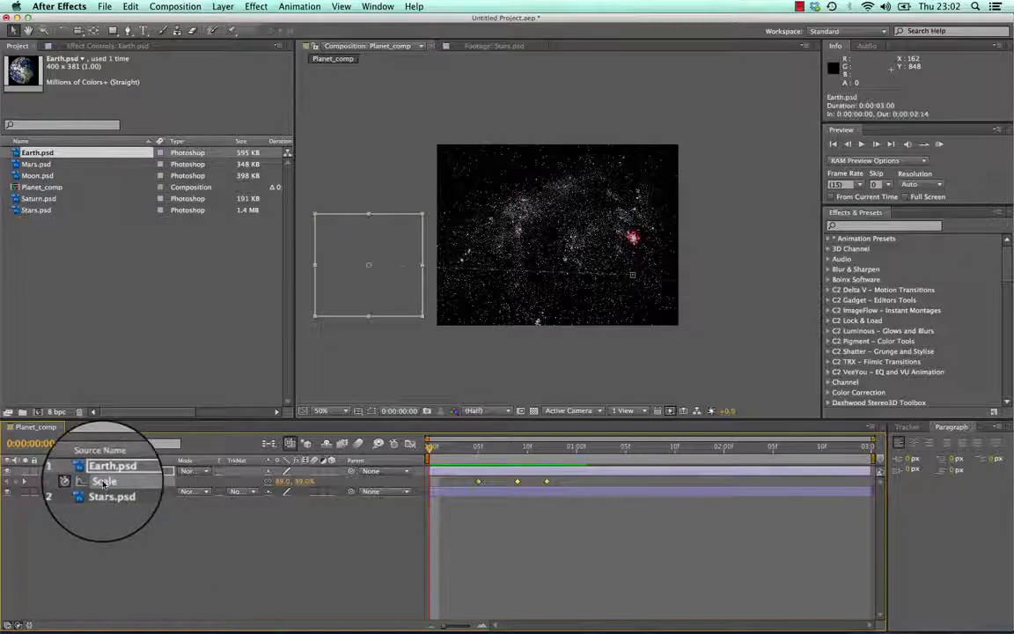
{"action": "key", "text": "s"}
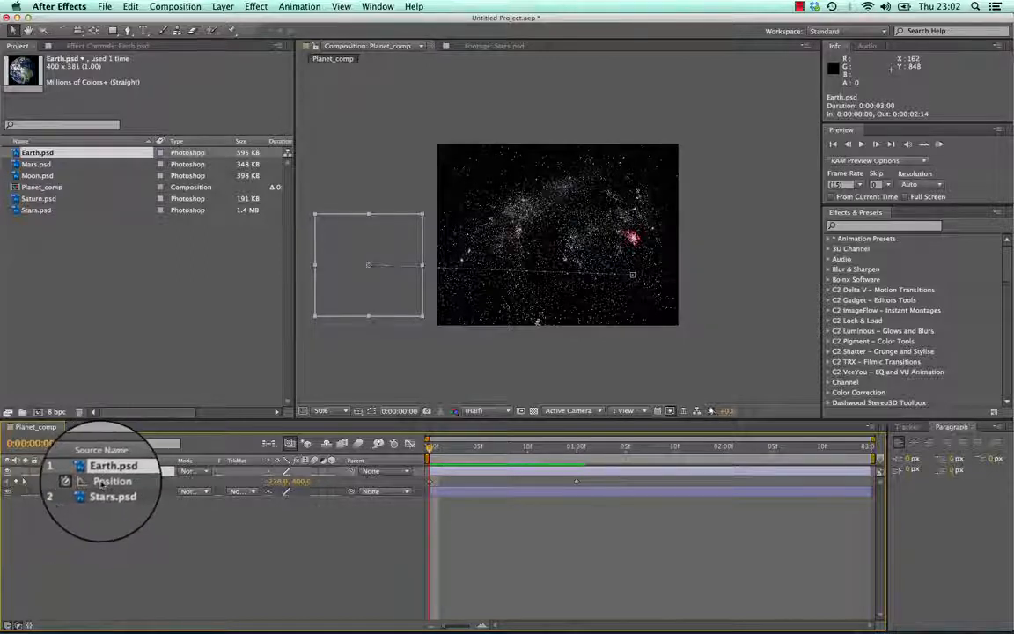
{"action": "left_click", "coordinate": [104, 524]}
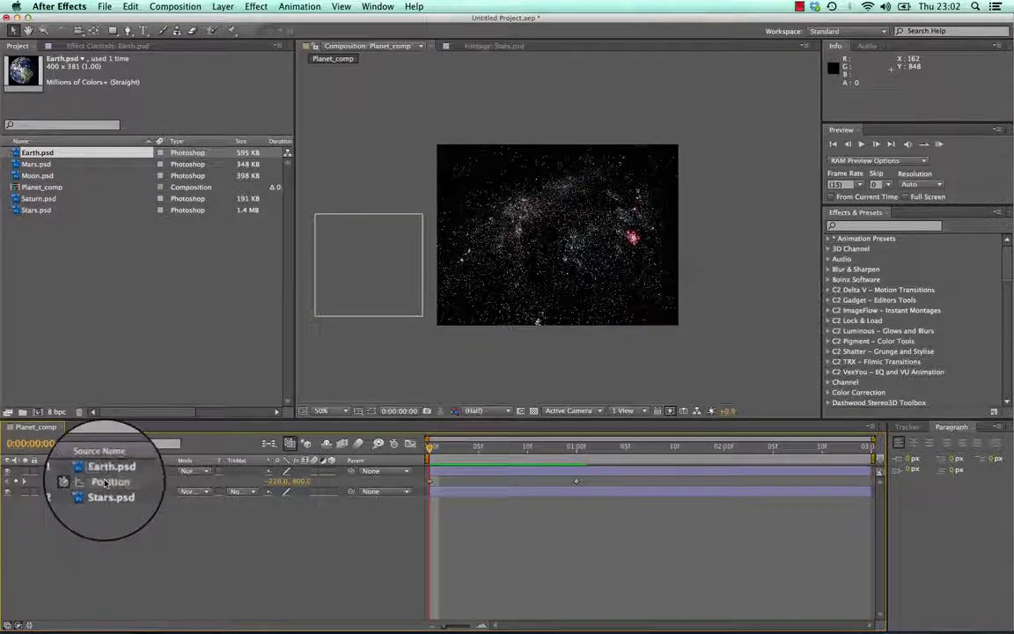
{"action": "left_click", "coordinate": [105, 482]}
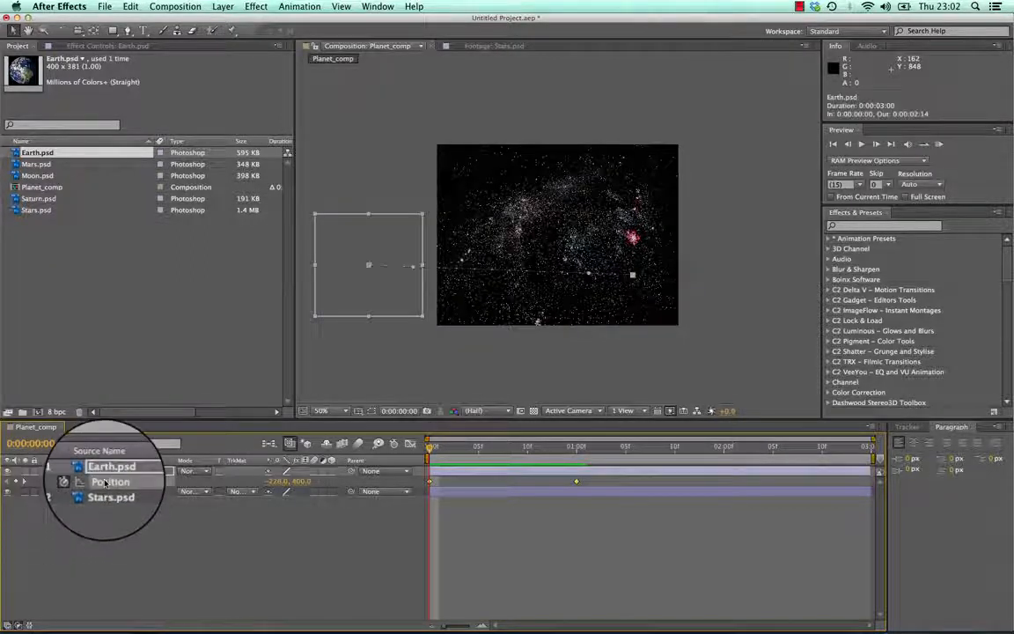
{"action": "left_click", "coordinate": [46, 473]}
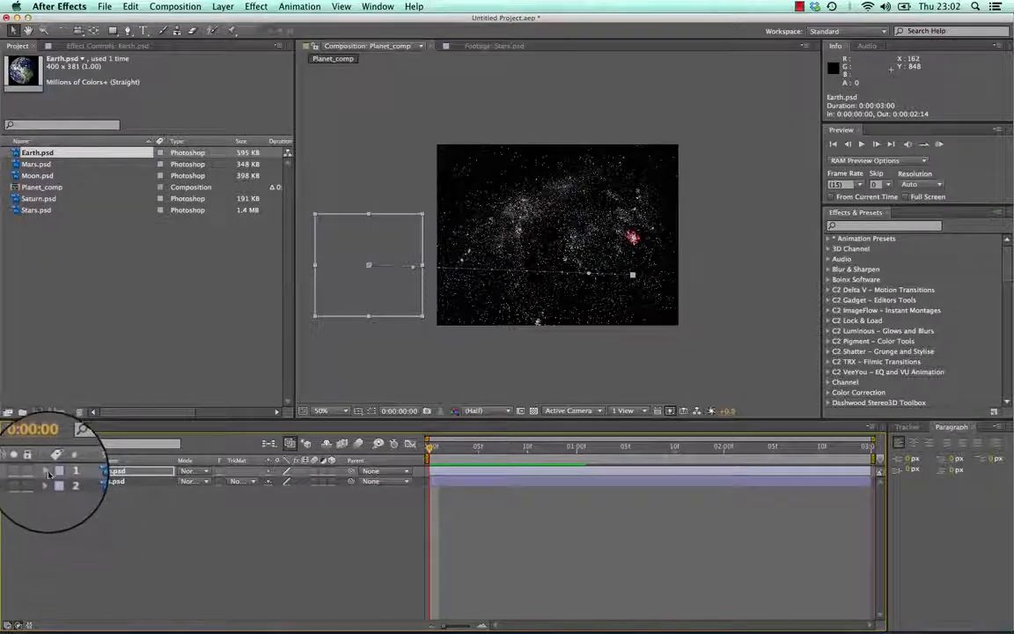
{"action": "left_click", "coordinate": [48, 474]}
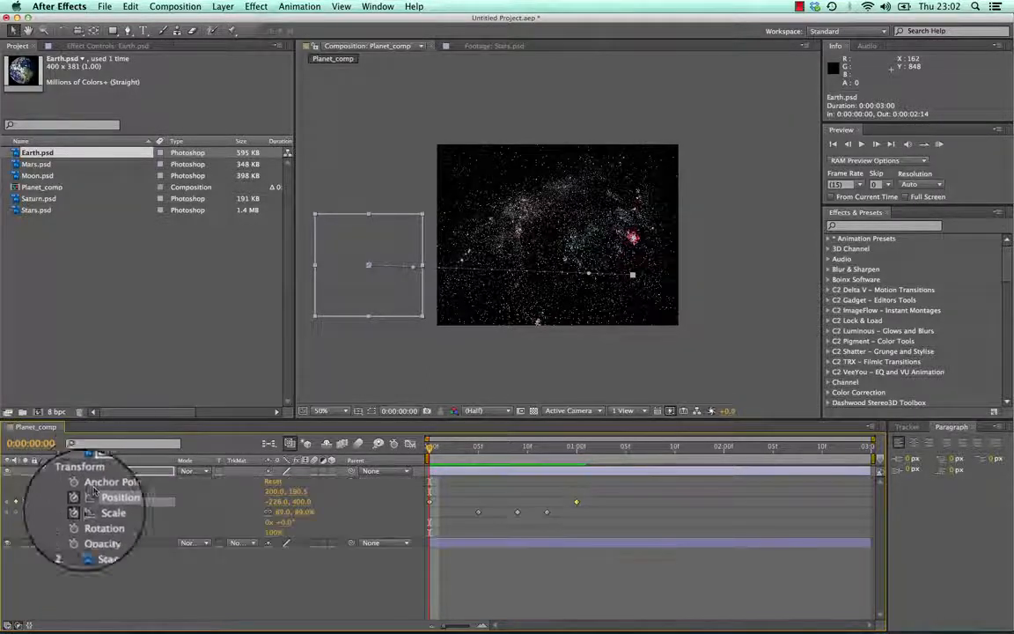
{"action": "left_click", "coordinate": [55, 482]}
{"action": "left_click", "coordinate": [55, 482]}
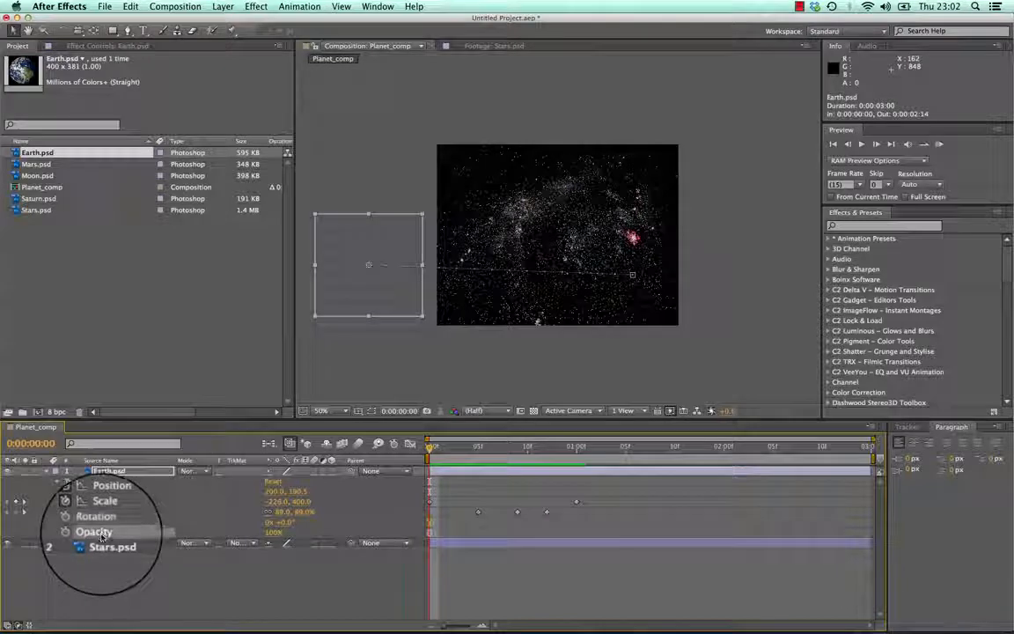
Remove all scale keyframes from Earth.psd at 0:00:00:09, return to 0:00:00:00 and collapse the layer's properties
{"action": "left_click_drag", "start_coordinate": [463, 471], "coordinate": [429, 439]}
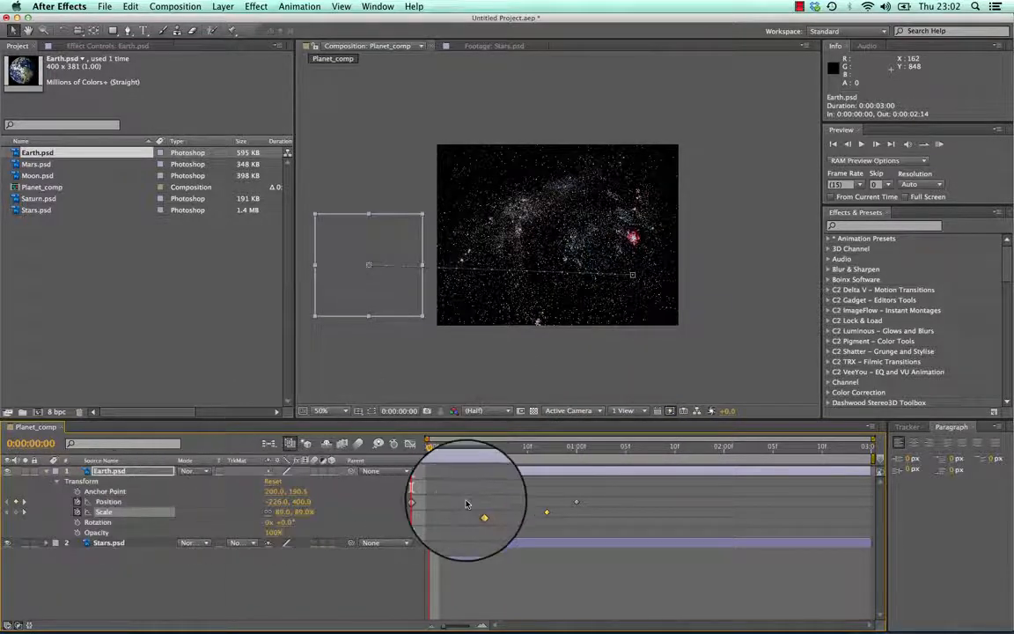
{"action": "left_click_drag", "start_coordinate": [430, 439], "coordinate": [519, 438]}
{"action": "left_click_drag", "start_coordinate": [559, 518], "coordinate": [457, 520]}
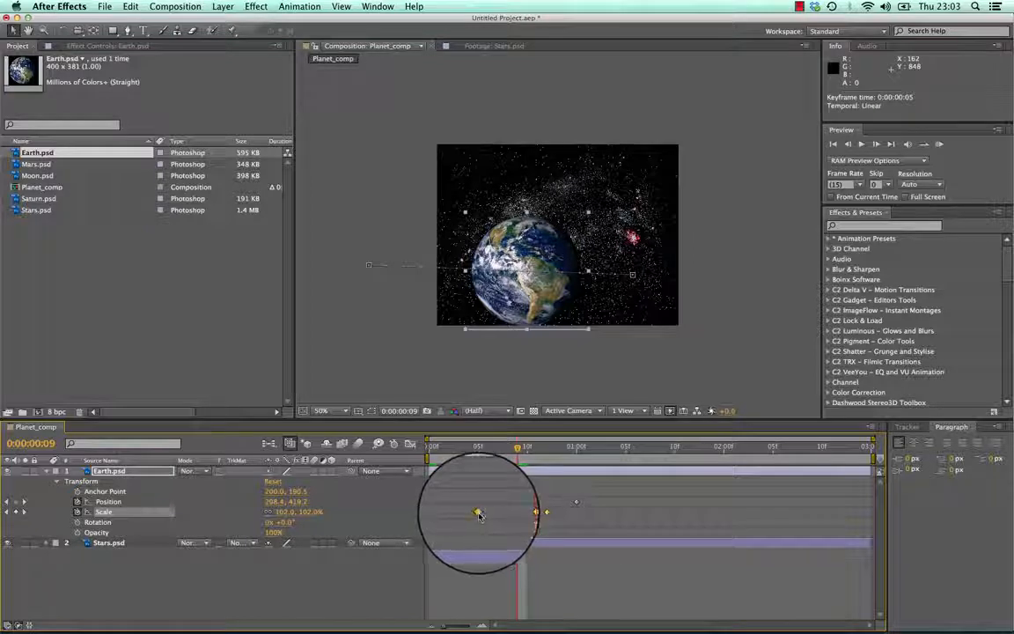
{"action": "left_click", "coordinate": [557, 514]}
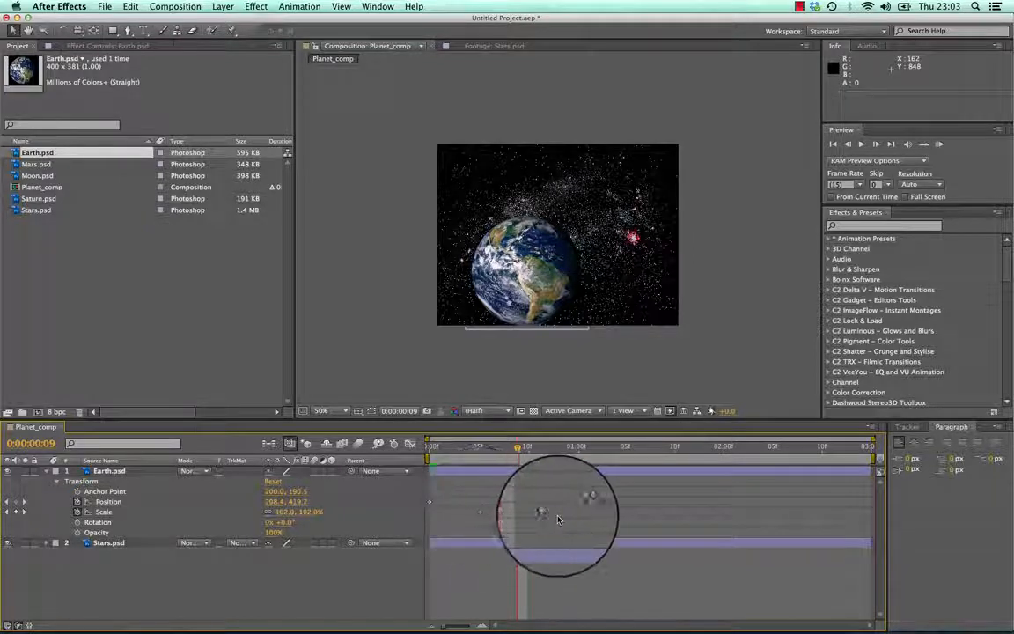
{"action": "left_click", "coordinate": [476, 512]}
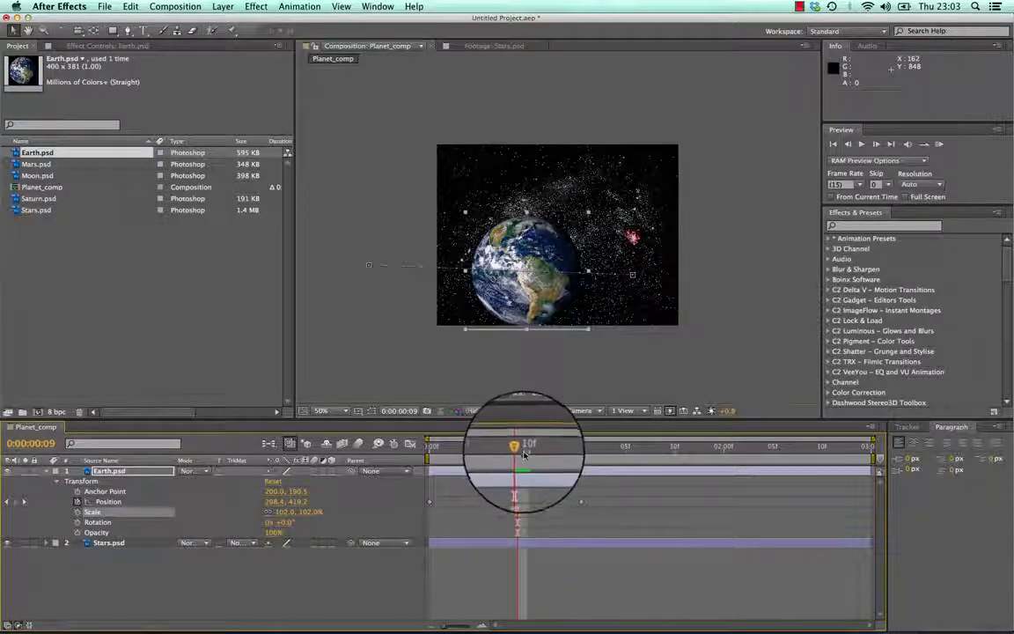
{"action": "left_click_drag", "start_coordinate": [521, 448], "coordinate": [337, 462]}
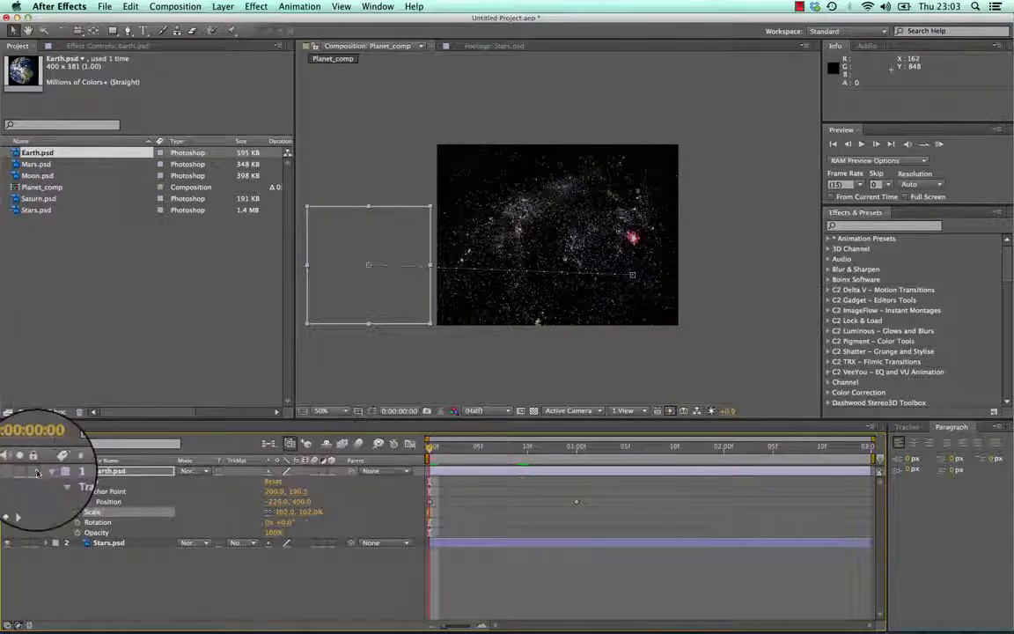
{"action": "left_click", "coordinate": [45, 472]}
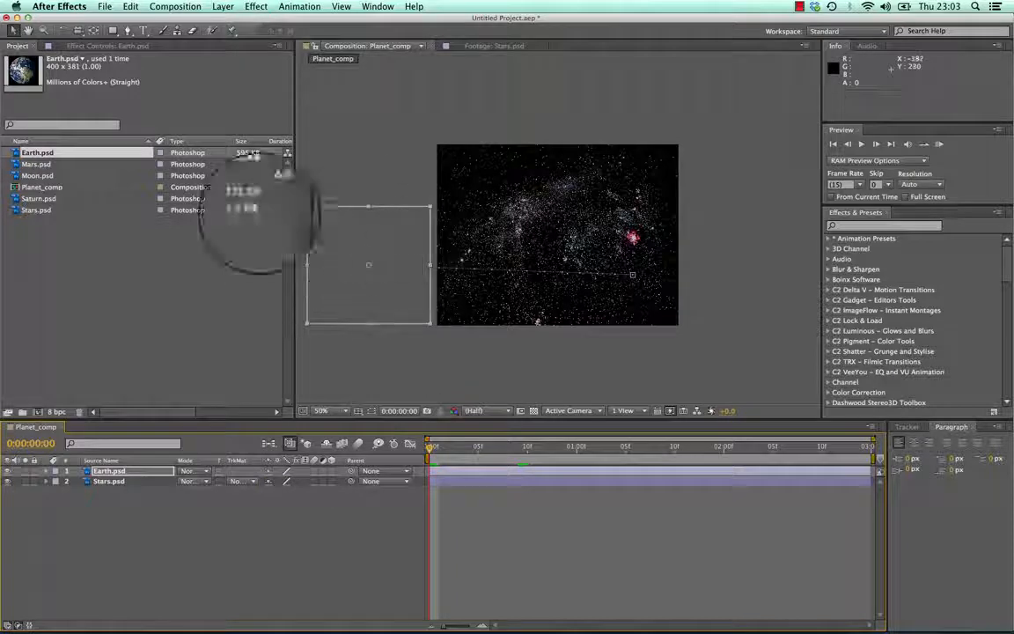
Add Mars.psd to Planet_comp as a layer above Earth.psd, with the playhead at 0:00:00:00
{"action": "left_click", "coordinate": [16, 165]}
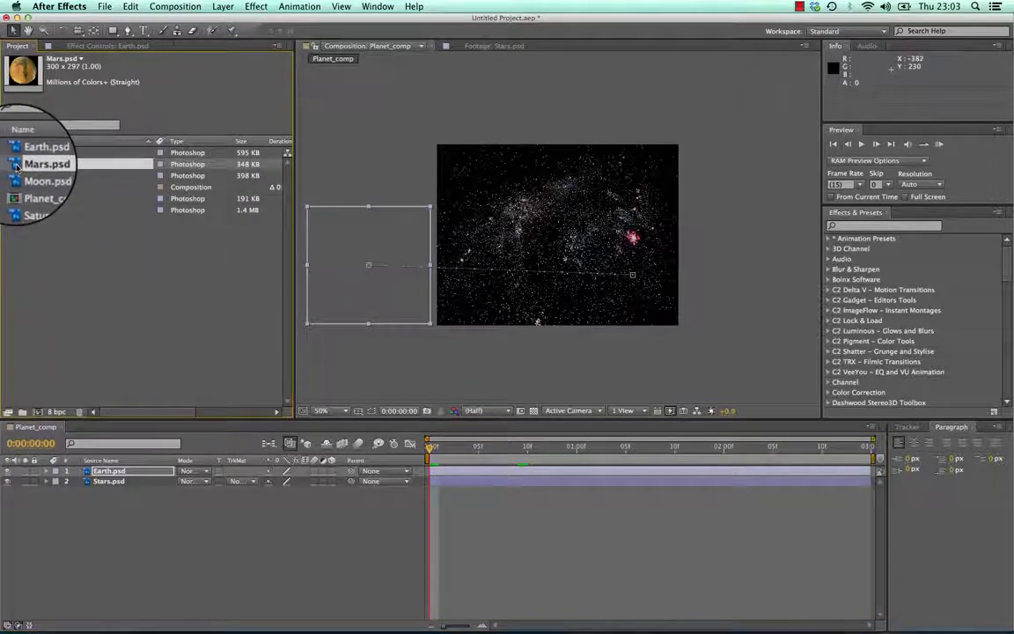
{"action": "left_click_drag", "start_coordinate": [15, 165], "coordinate": [66, 473]}
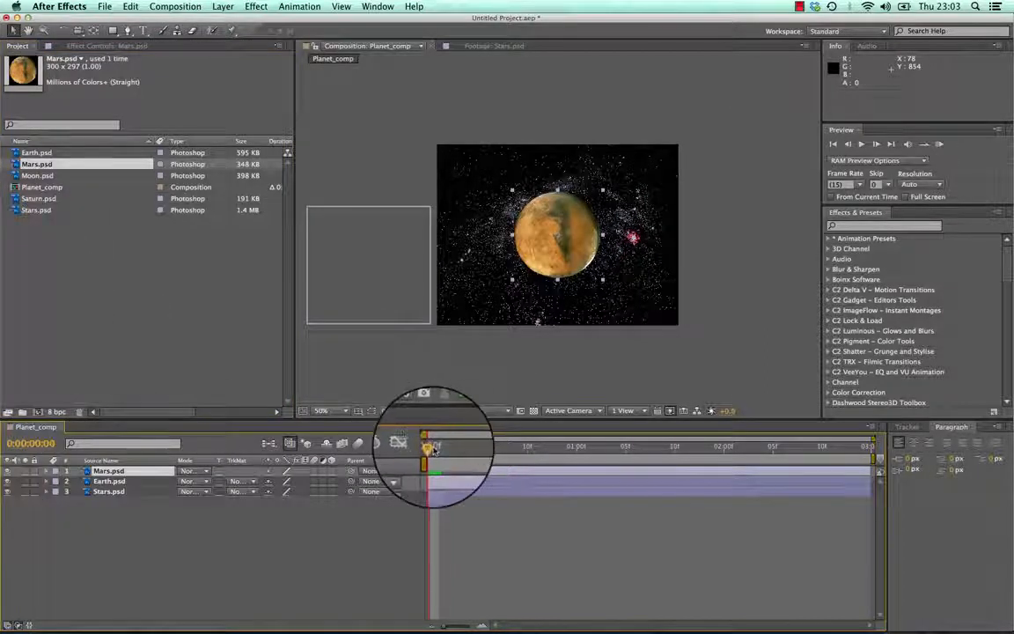
{"action": "left_click_drag", "start_coordinate": [430, 446], "coordinate": [397, 446]}
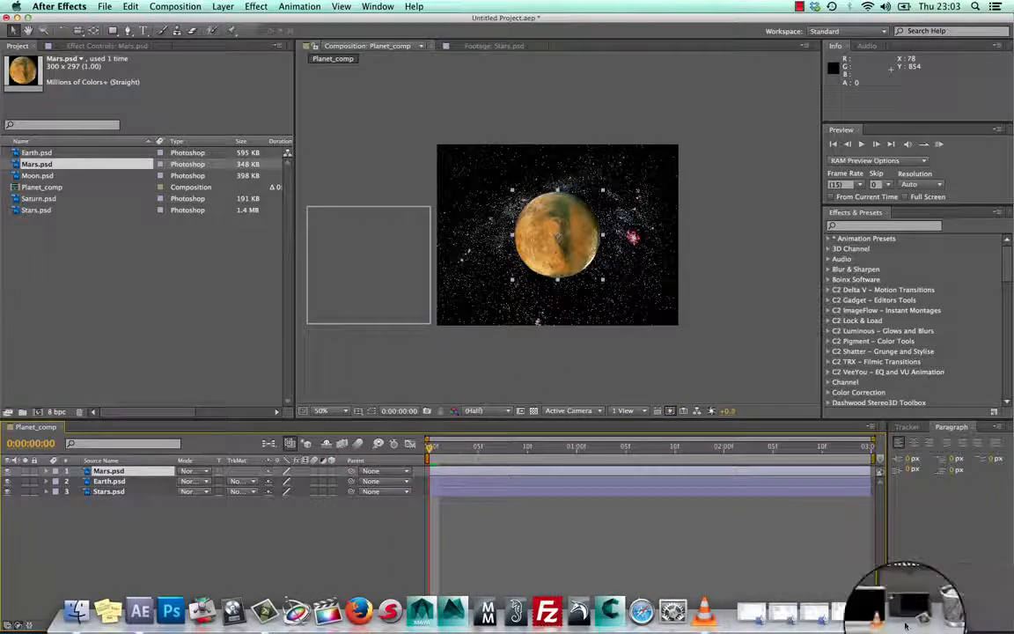
Switch to VLC, review the planets' movement in the reference video Planet_Bounce-320.mov, and close the video
{"action": "left_click", "coordinate": [861, 615]}
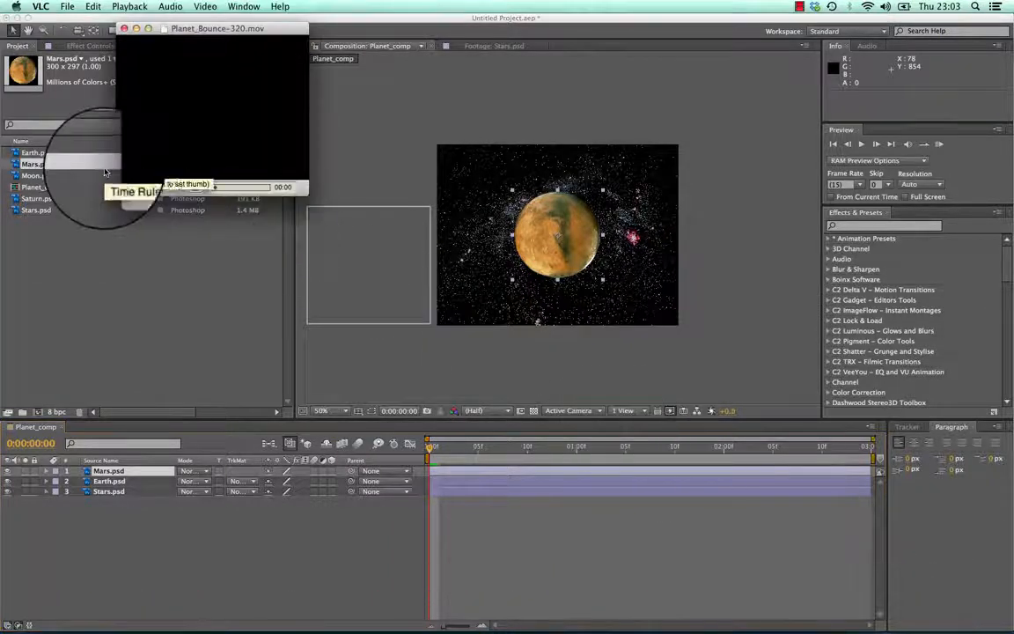
{"action": "left_click_drag", "start_coordinate": [180, 28], "coordinate": [121, 218]}
{"action": "left_click", "coordinate": [93, 387]}
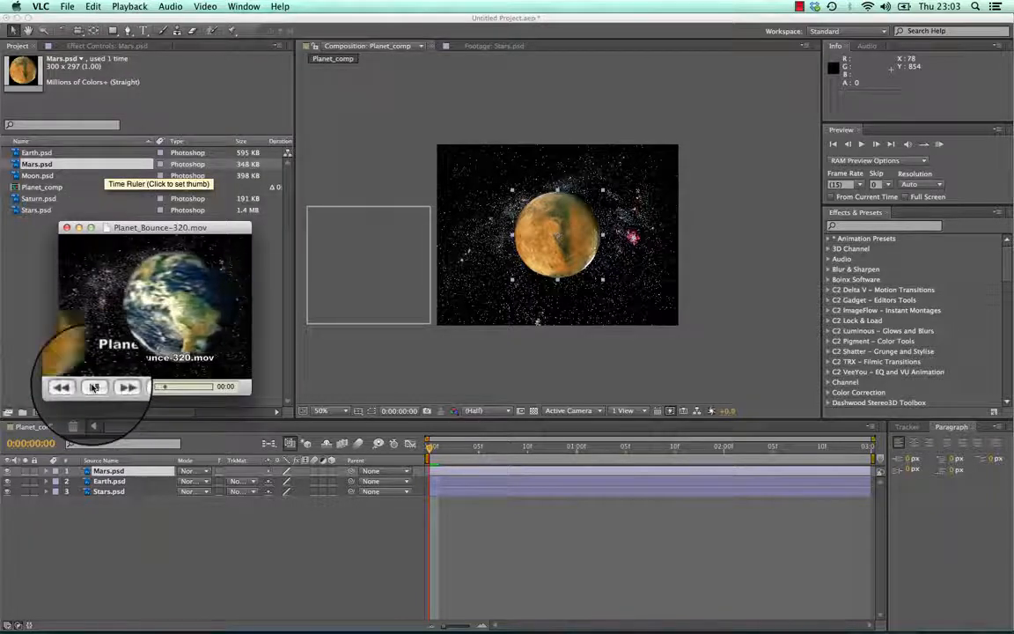
{"action": "left_click", "coordinate": [93, 388]}
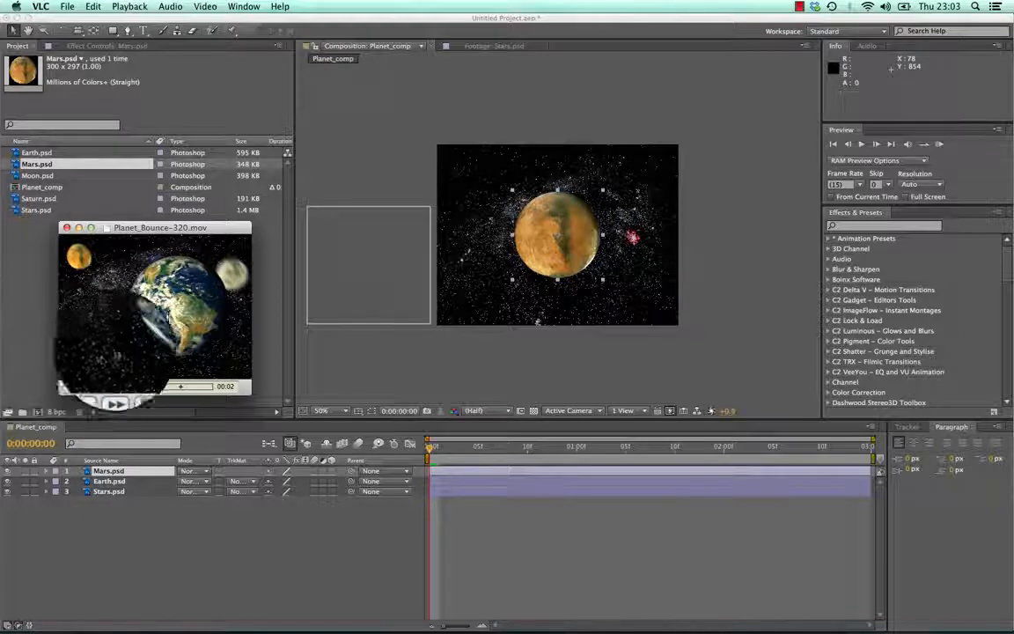
{"action": "left_click", "coordinate": [176, 389]}
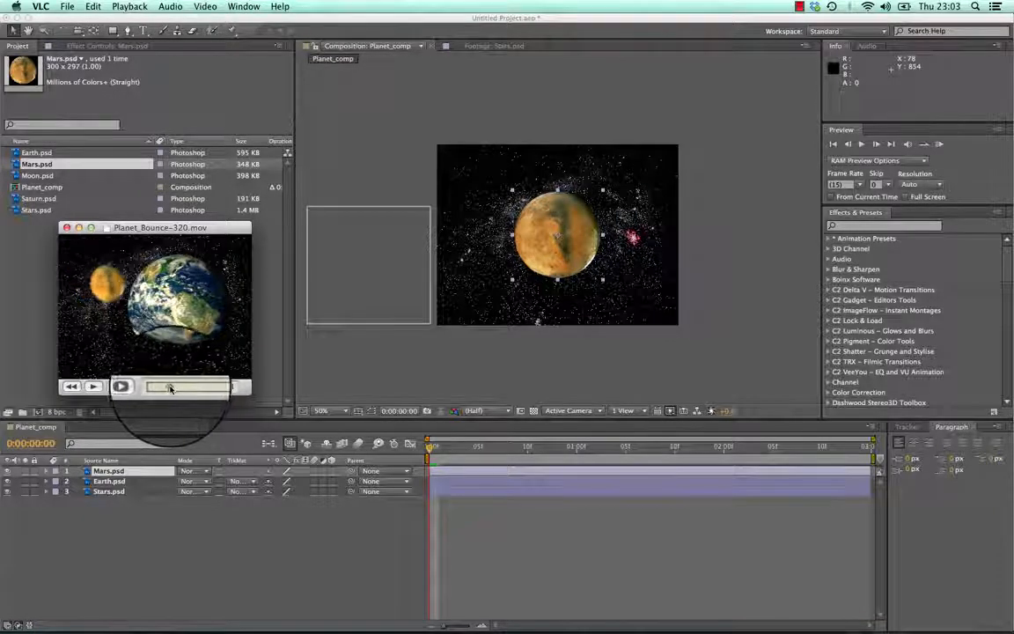
{"action": "mouse_move", "coordinate": [171, 388]}
{"action": "left_mouse_down"}
{"action": "mouse_move", "coordinate": [156, 388]}
{"action": "mouse_move", "coordinate": [195, 388]}
{"action": "mouse_move", "coordinate": [172, 389]}
{"action": "left_mouse_up"}
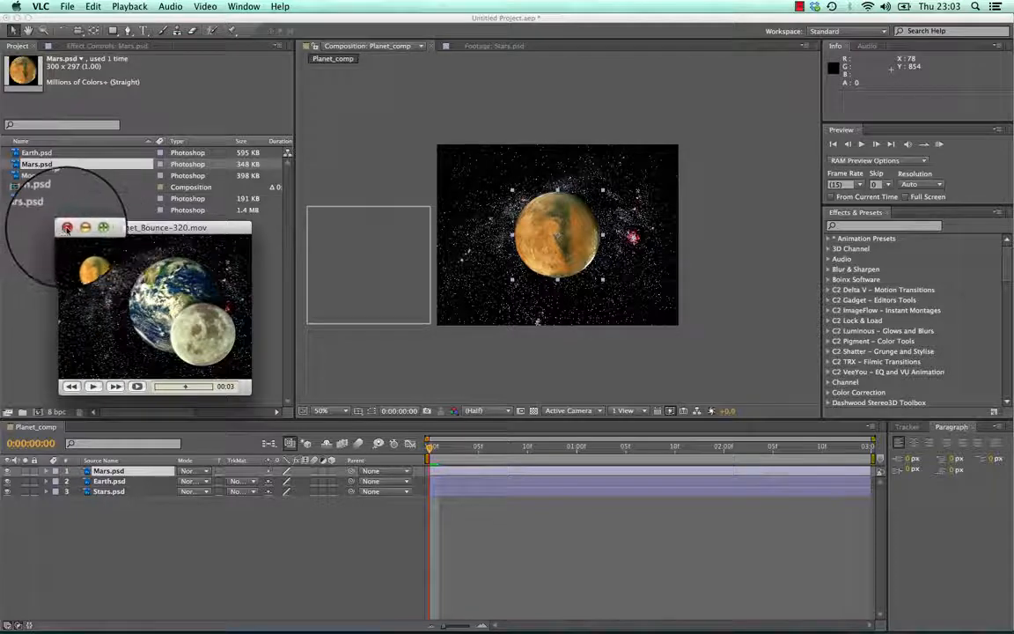
{"action": "left_click", "coordinate": [67, 227]}
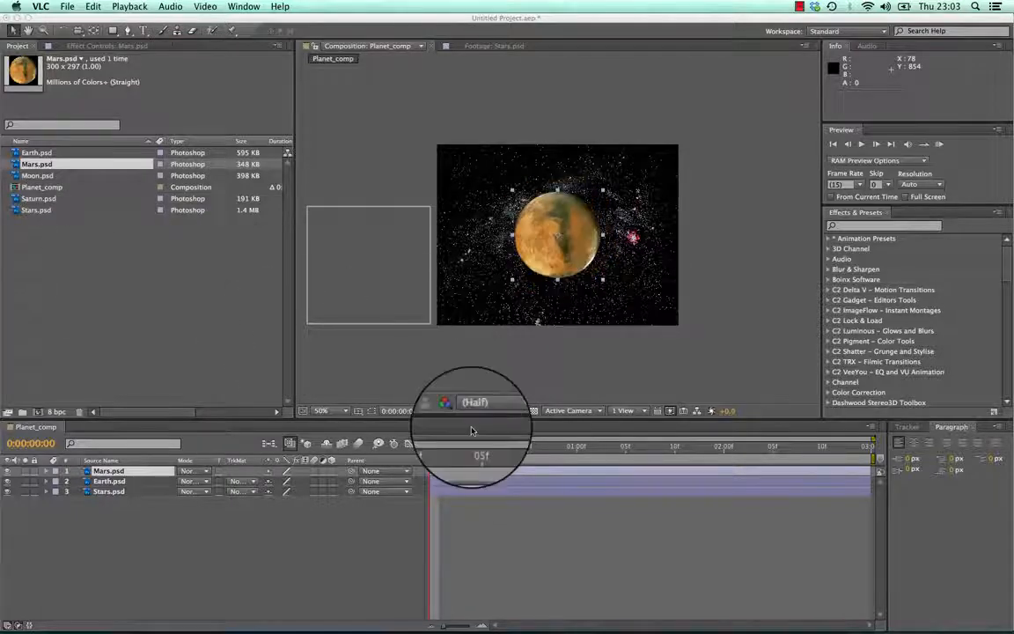
Move Mars outside the frame beside its left edge to about -190, 428 and start keyframing its position at 0:00:00:00
{"action": "left_click", "coordinate": [491, 223]}
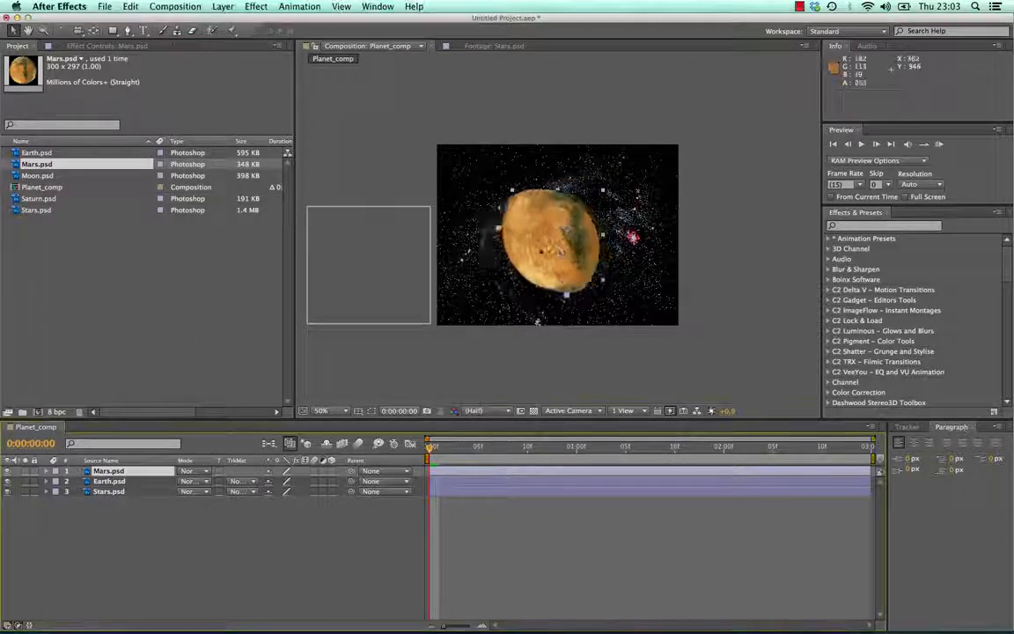
{"action": "left_click_drag", "start_coordinate": [546, 238], "coordinate": [361, 305]}
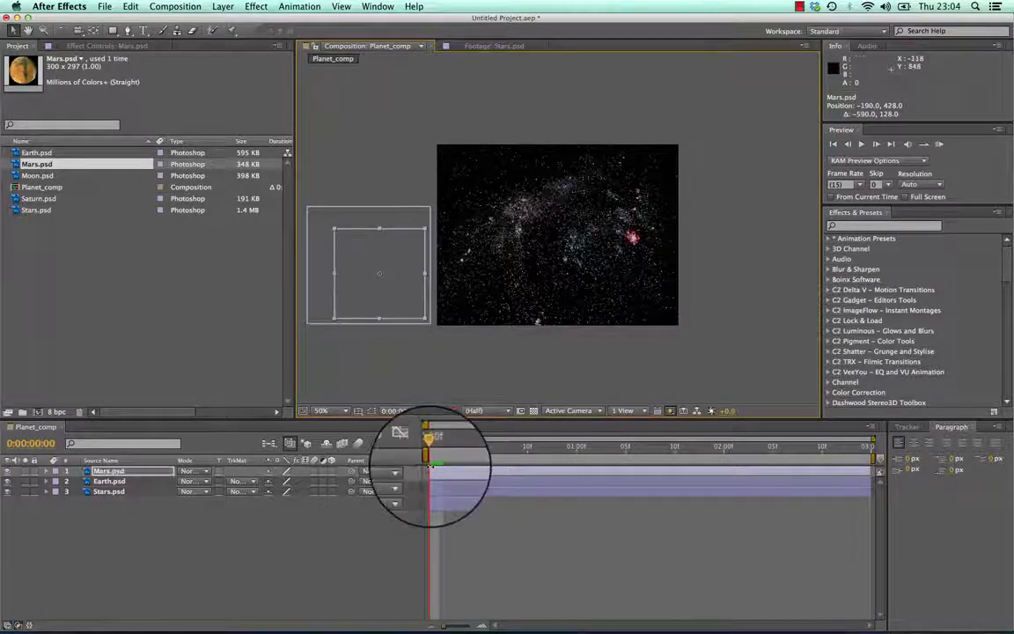
{"action": "left_click_drag", "start_coordinate": [431, 446], "coordinate": [385, 436]}
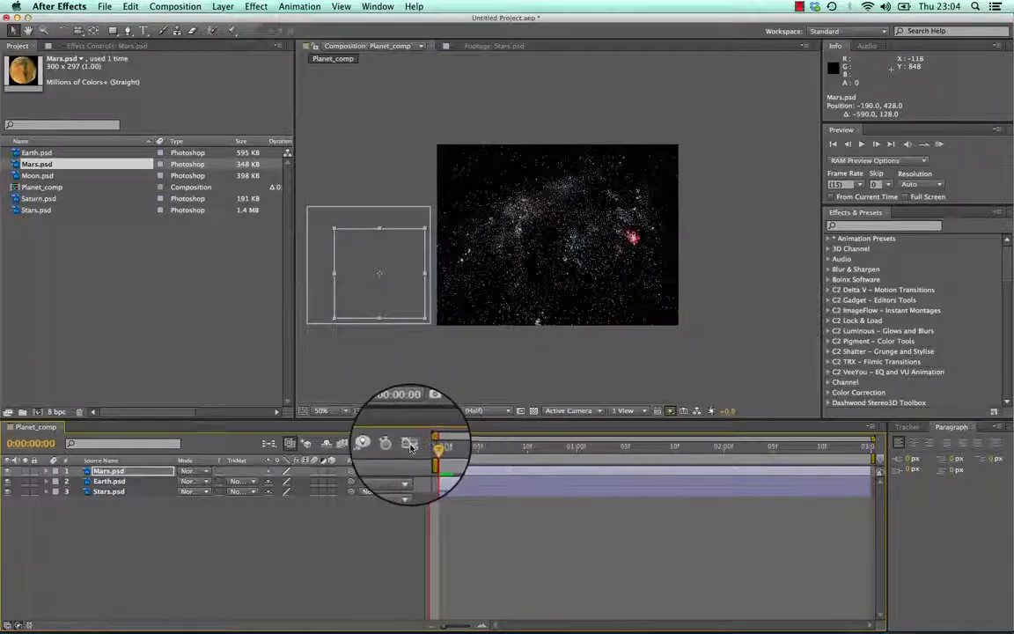
{"action": "left_click", "coordinate": [46, 476]}
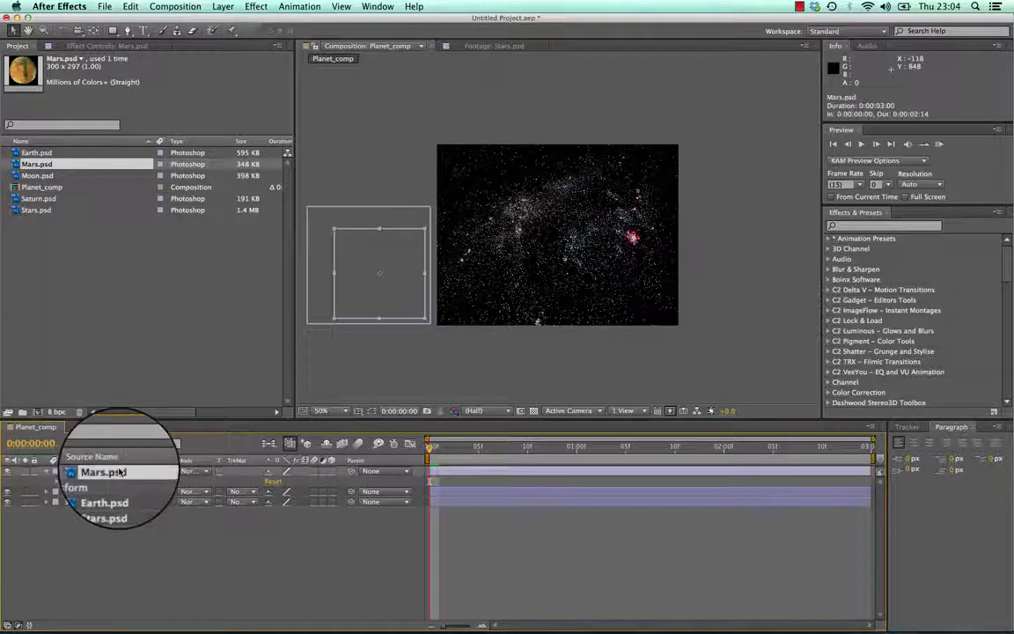
{"action": "left_click", "coordinate": [55, 482]}
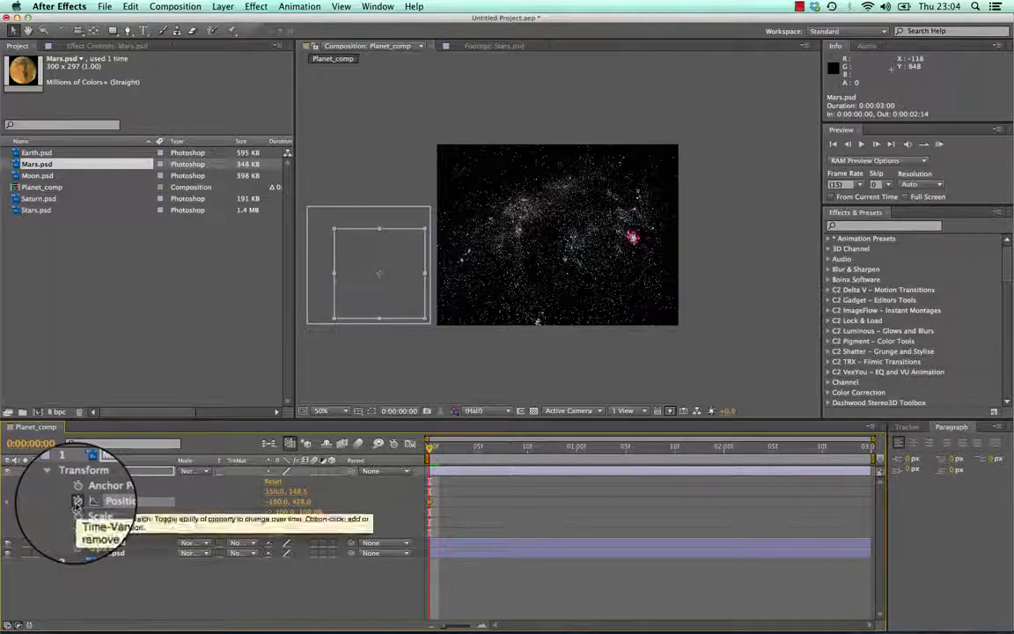
{"action": "left_click", "coordinate": [77, 500]}
Keyframe Mars.psd's position at about 630, 260 at 0:00:00:12 and about 408, 164 at 0:00:01:01
{"action": "left_click_drag", "start_coordinate": [434, 448], "coordinate": [547, 449]}
{"action": "left_click_drag", "start_coordinate": [471, 313], "coordinate": [648, 256]}
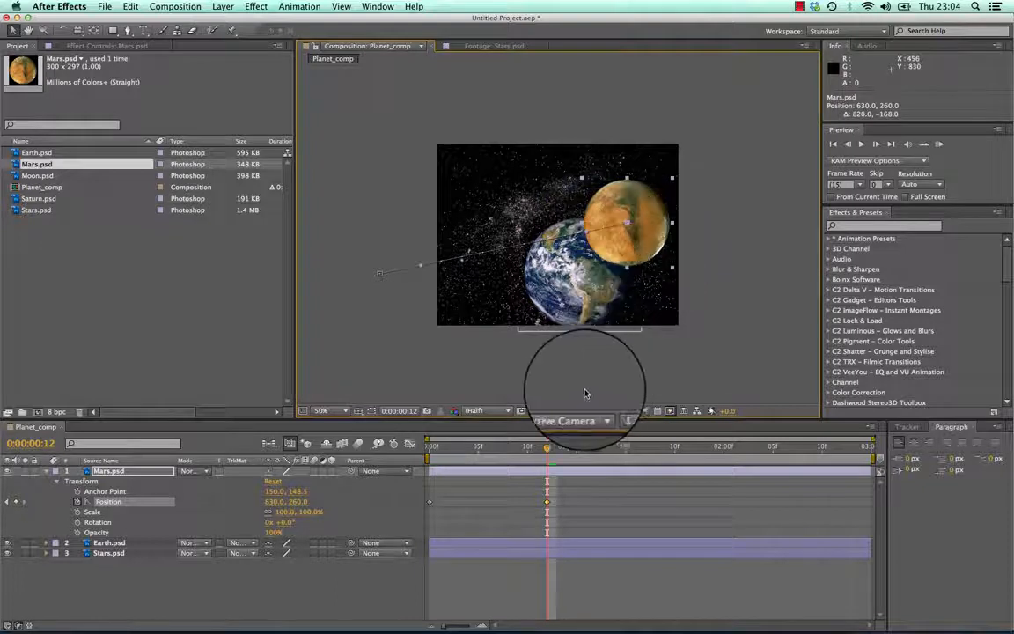
{"action": "left_click_drag", "start_coordinate": [548, 448], "coordinate": [584, 449]}
{"action": "left_click_drag", "start_coordinate": [633, 223], "coordinate": [565, 181]}
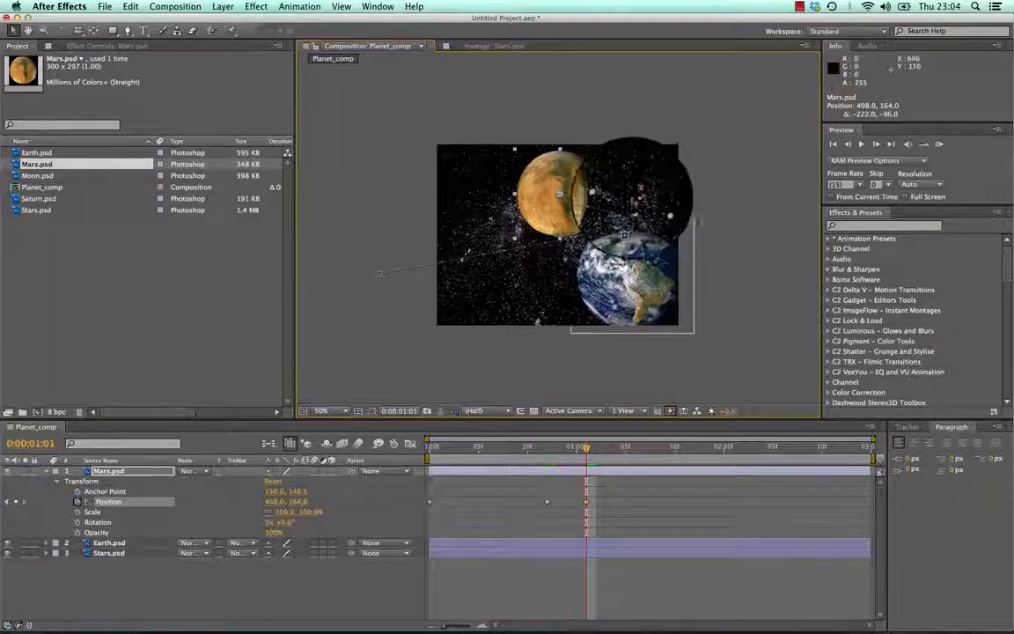
Add Mars.psd position keyframes of about 358, 454 near 0:00:01:08 and about 286, 564 at 0:00:01:13
{"action": "left_click_drag", "start_coordinate": [586, 448], "coordinate": [656, 447]}
{"action": "left_click_drag", "start_coordinate": [558, 195], "coordinate": [540, 274]}
{"action": "left_click_drag", "start_coordinate": [655, 450], "coordinate": [703, 458]}
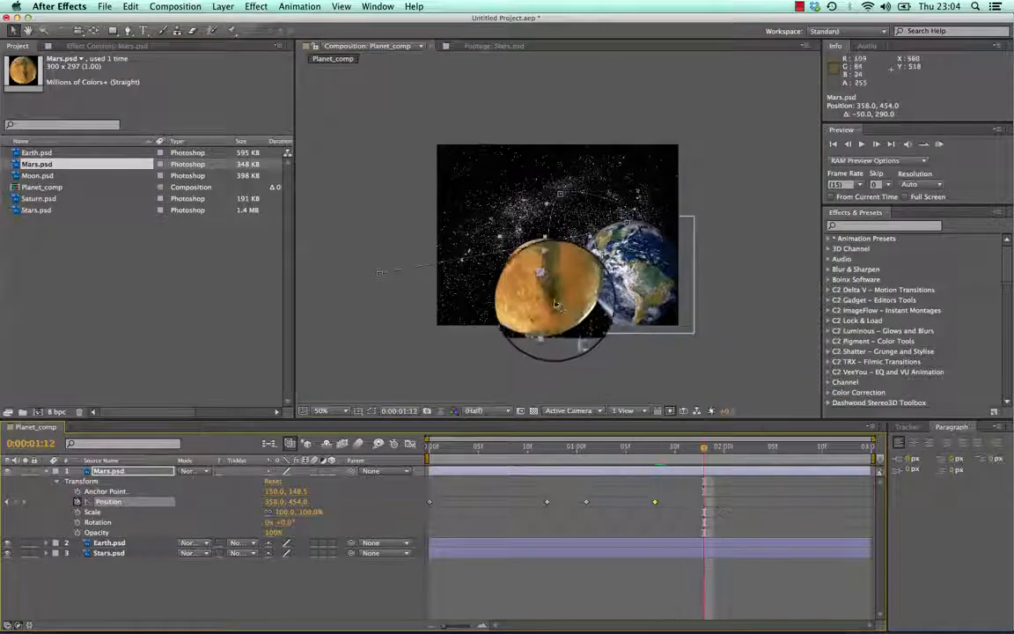
{"action": "left_click_drag", "start_coordinate": [555, 302], "coordinate": [539, 332]}
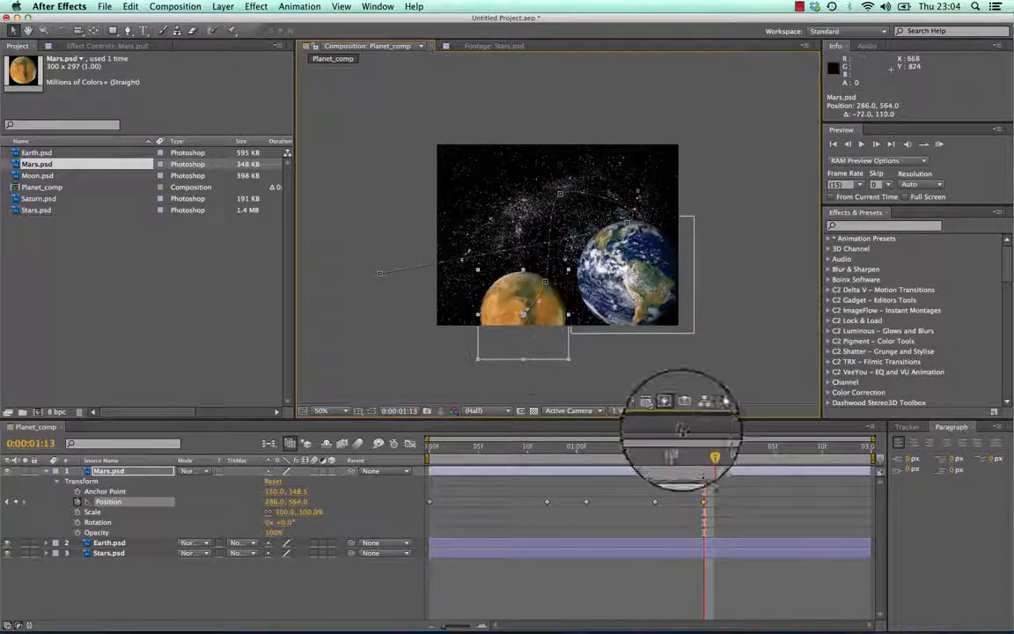
Keyframe Mars.psd's position inside the frame's left edge at 0:00:02:04 and at about 150, 150 at 0:00:02:10, and preview the animation
{"action": "left_click_drag", "start_coordinate": [704, 446], "coordinate": [764, 449]}
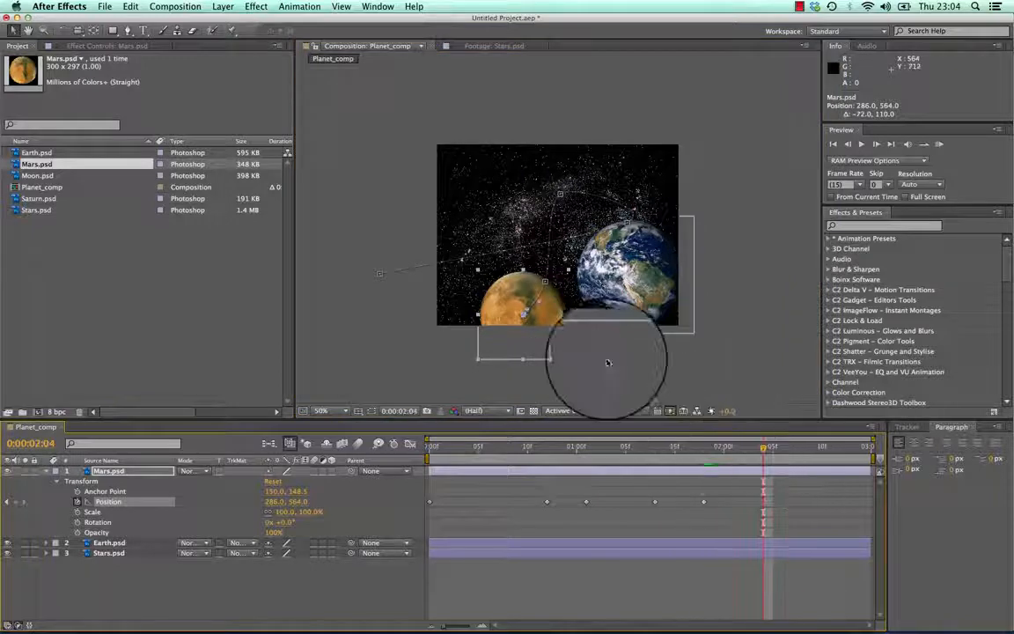
{"action": "left_click_drag", "start_coordinate": [521, 304], "coordinate": [467, 231]}
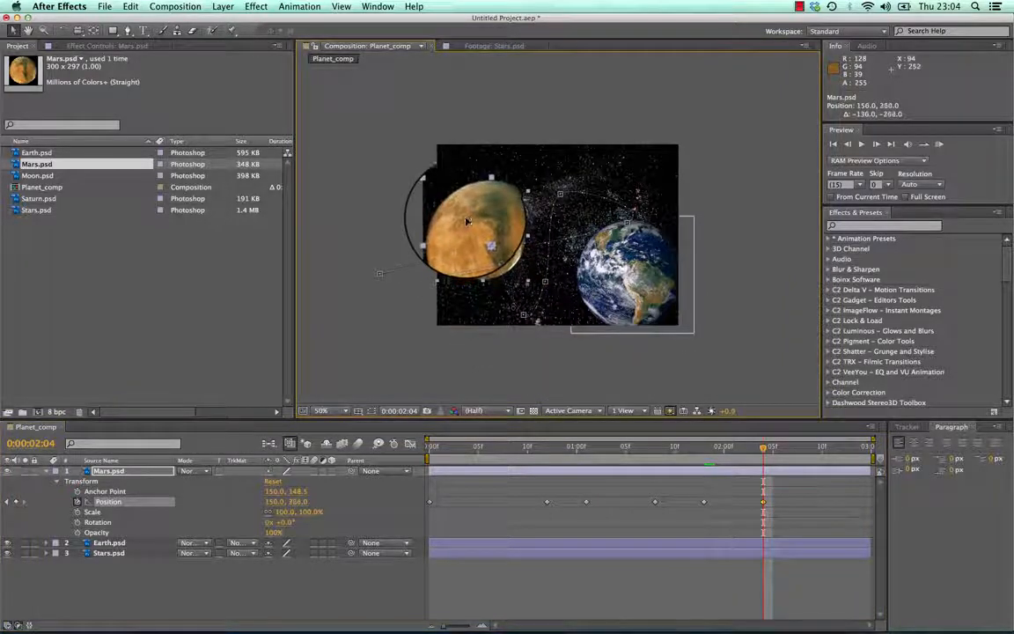
{"action": "left_click_drag", "start_coordinate": [764, 446], "coordinate": [812, 449]}
{"action": "left_click_drag", "start_coordinate": [501, 223], "coordinate": [487, 190]}
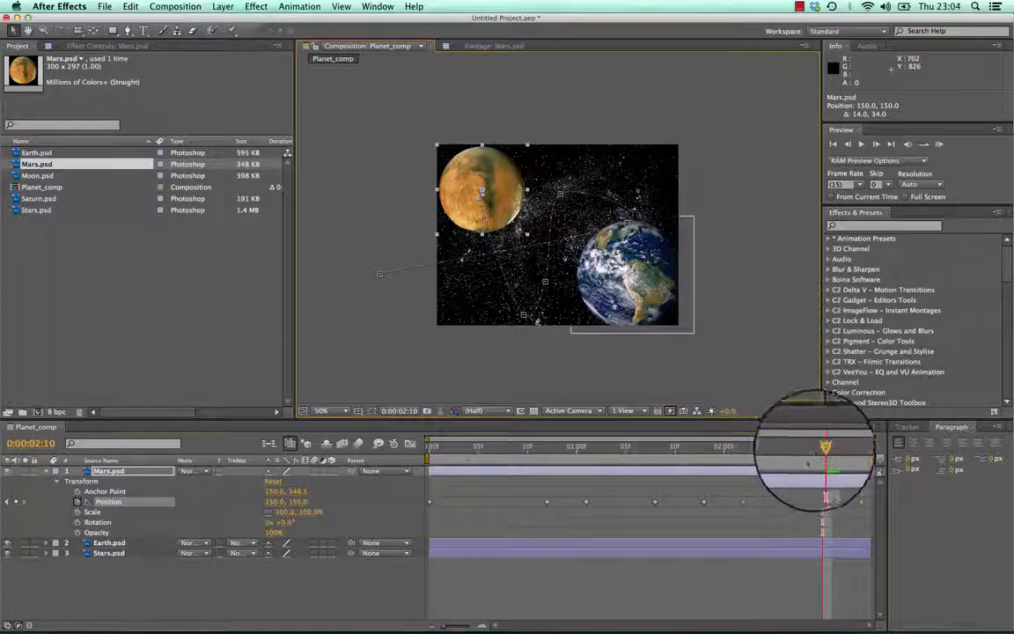
{"action": "left_click_drag", "start_coordinate": [824, 445], "coordinate": [396, 445]}
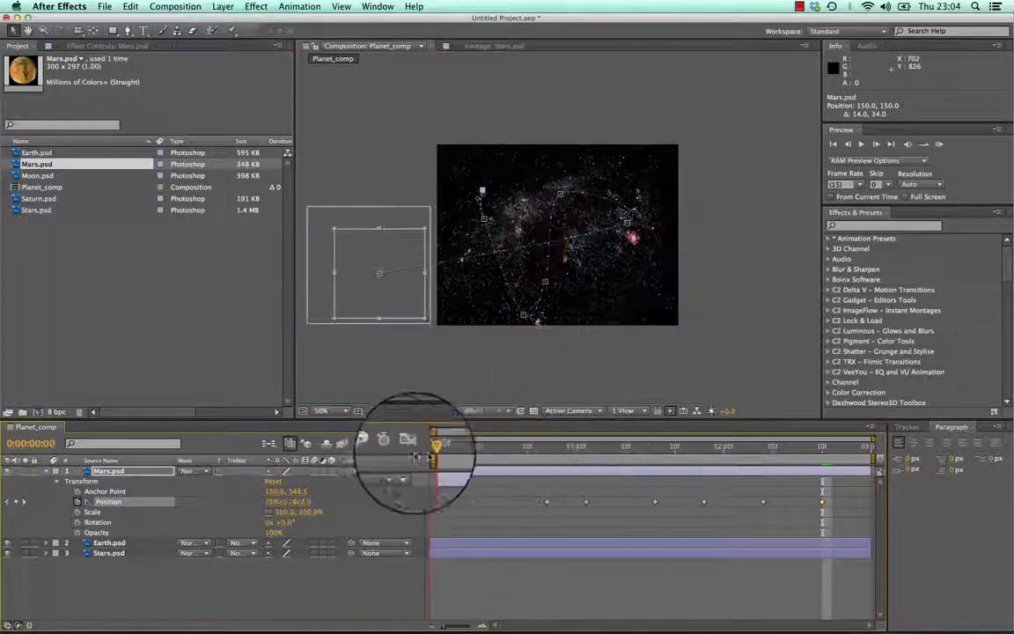
{"action": "key", "text": "space"}
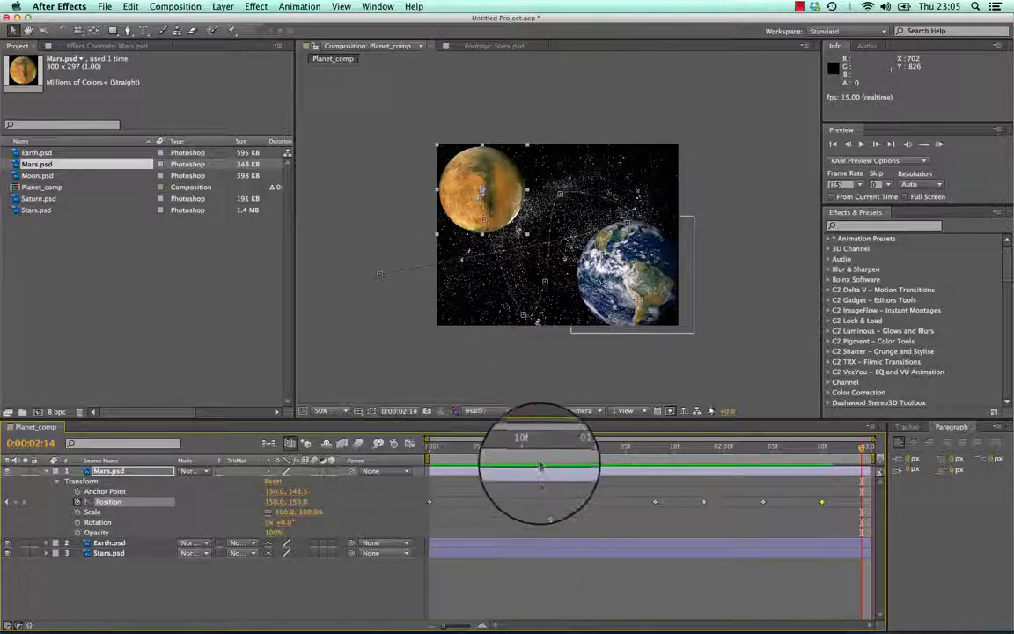
Start keyframing Mars.psd's scale with about 81% at 0:00:00:00 and about 103.4% at 0:00:00:10
{"action": "left_click_drag", "start_coordinate": [548, 457], "coordinate": [401, 461]}
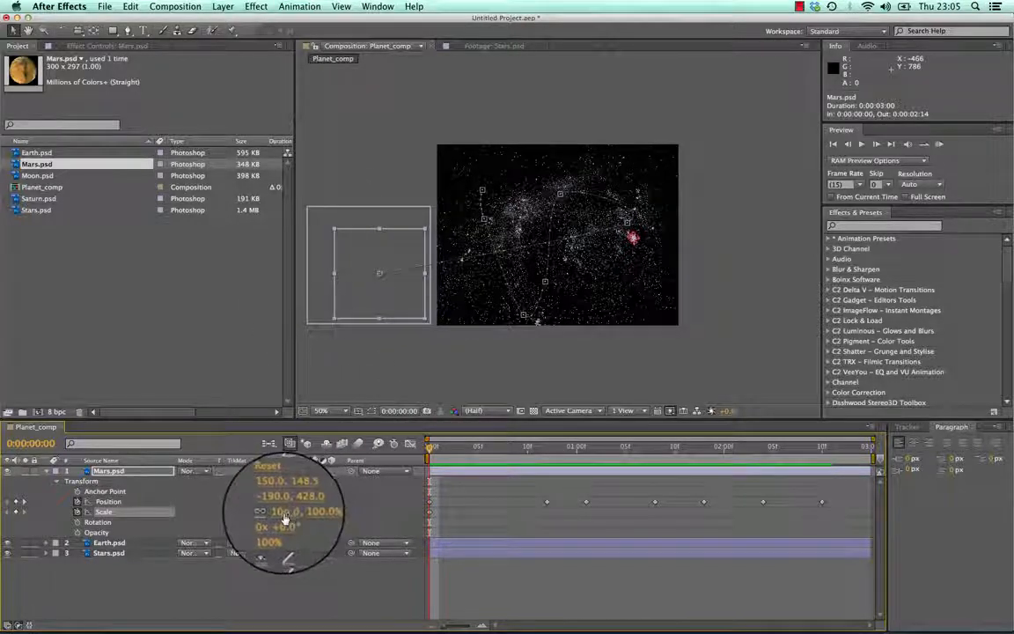
{"action": "left_click_drag", "start_coordinate": [284, 519], "coordinate": [271, 518]}
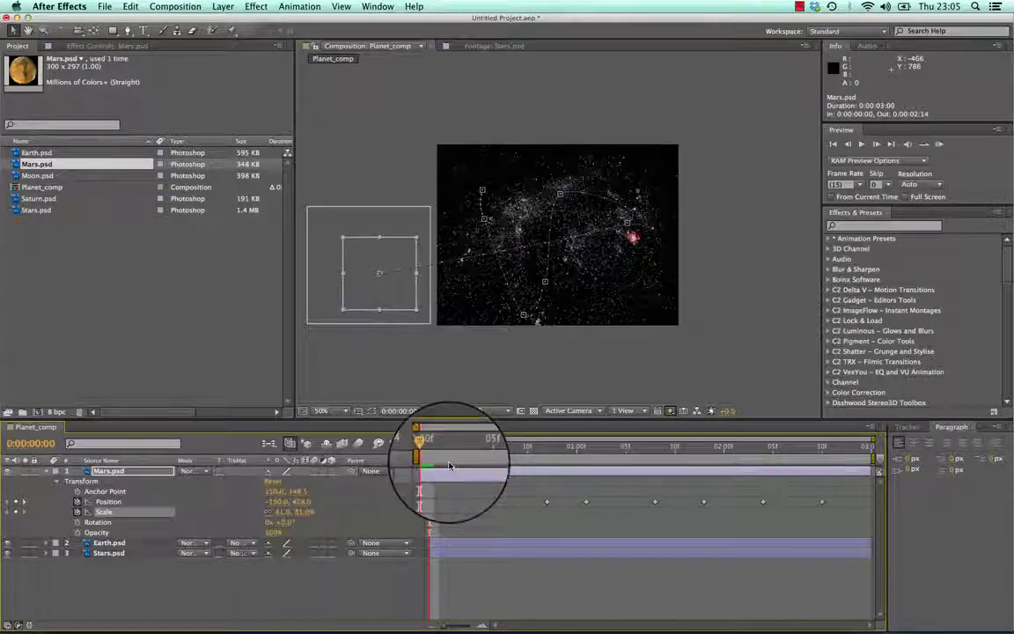
{"action": "left_click_drag", "start_coordinate": [431, 447], "coordinate": [529, 432]}
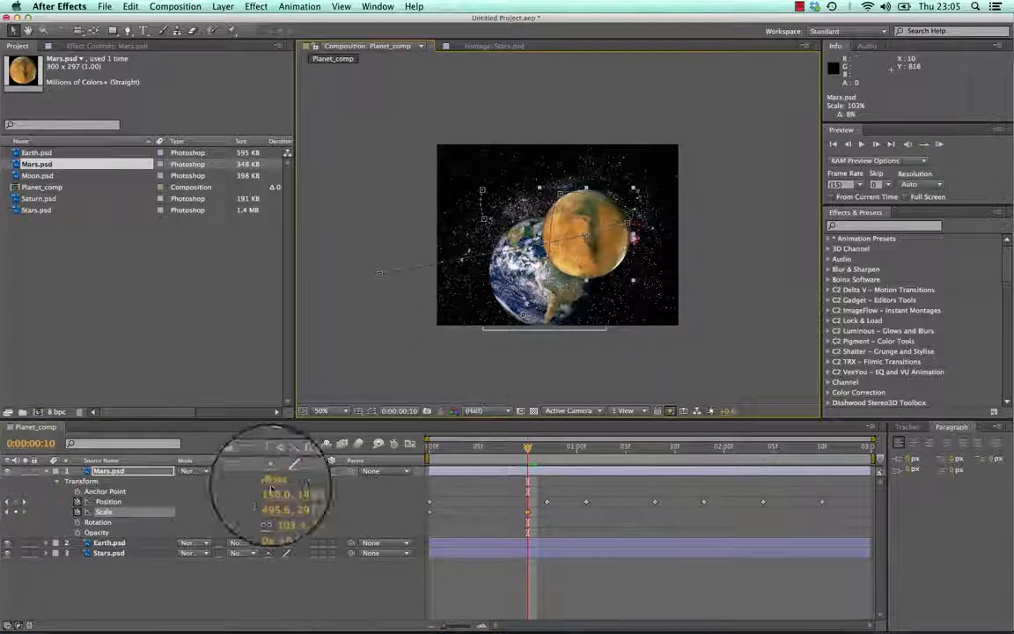
{"action": "mouse_move", "coordinate": [283, 511]}
{"action": "left_mouse_down"}
{"action": "mouse_move", "coordinate": [292, 512]}
{"action": "mouse_move", "coordinate": [278, 512]}
{"action": "left_mouse_up"}
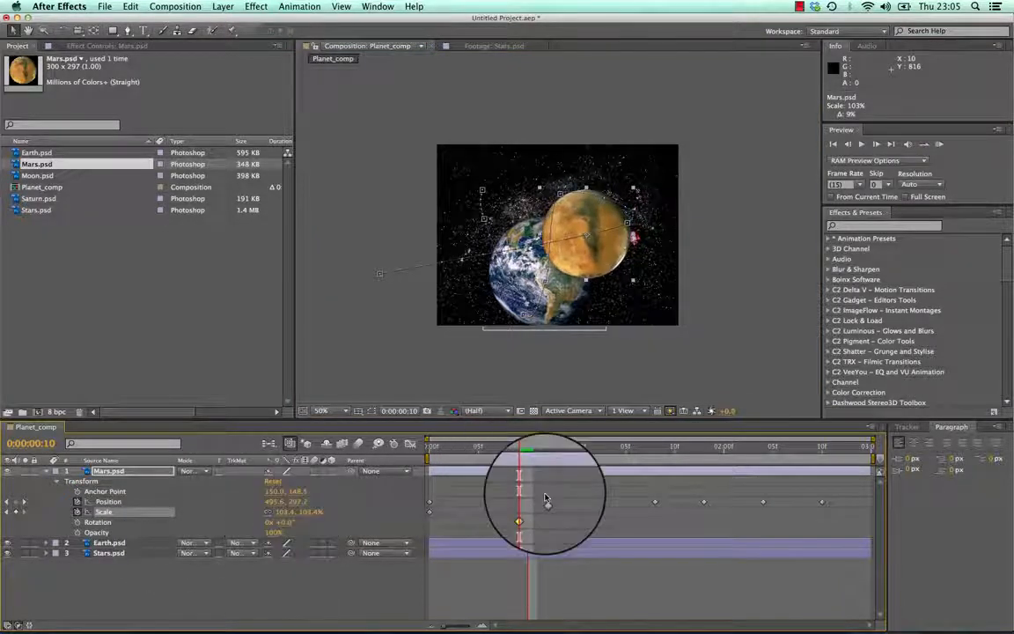
Shrink Mars.psd to about 70.1, 71.1% scale at 0:00:01:01 and enlarge it to about 93% at 0:00:01:06
{"action": "left_click_drag", "start_coordinate": [528, 449], "coordinate": [587, 447]}
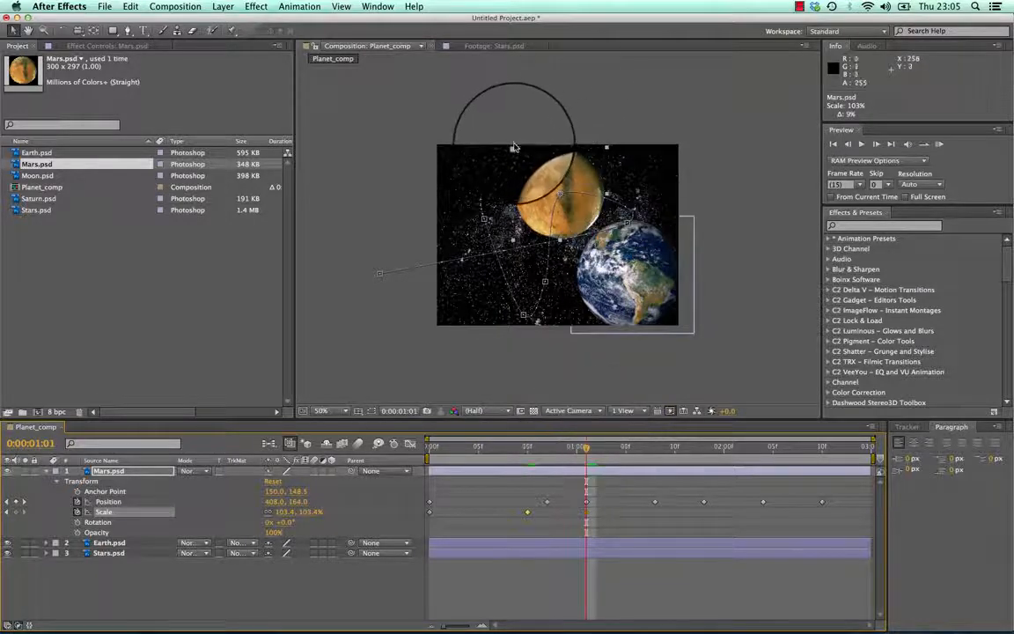
{"action": "left_click_drag", "start_coordinate": [514, 150], "coordinate": [525, 156]}
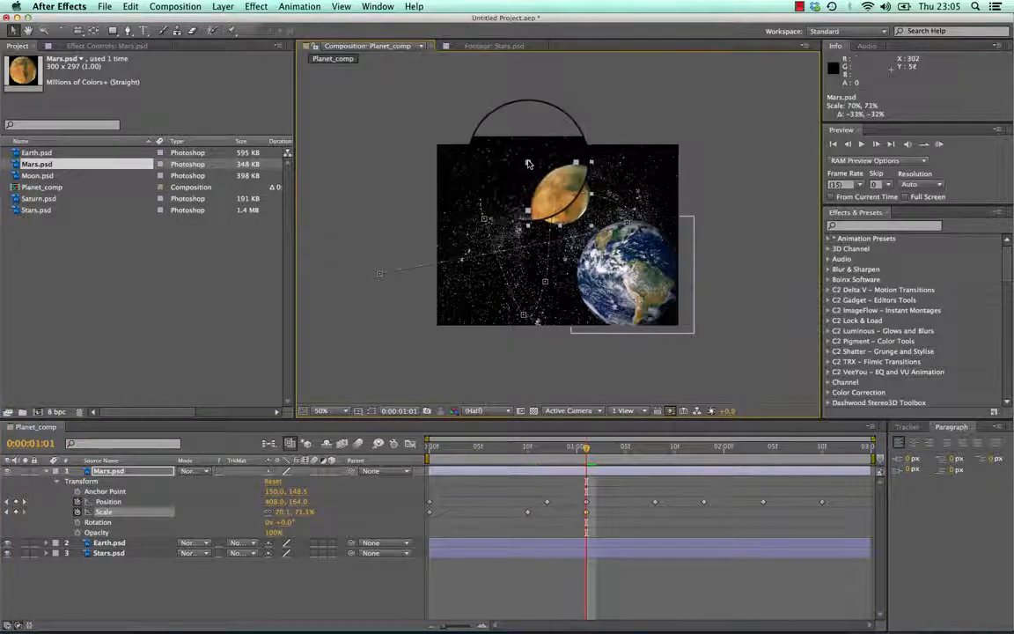
{"action": "left_click_drag", "start_coordinate": [587, 447], "coordinate": [616, 449]}
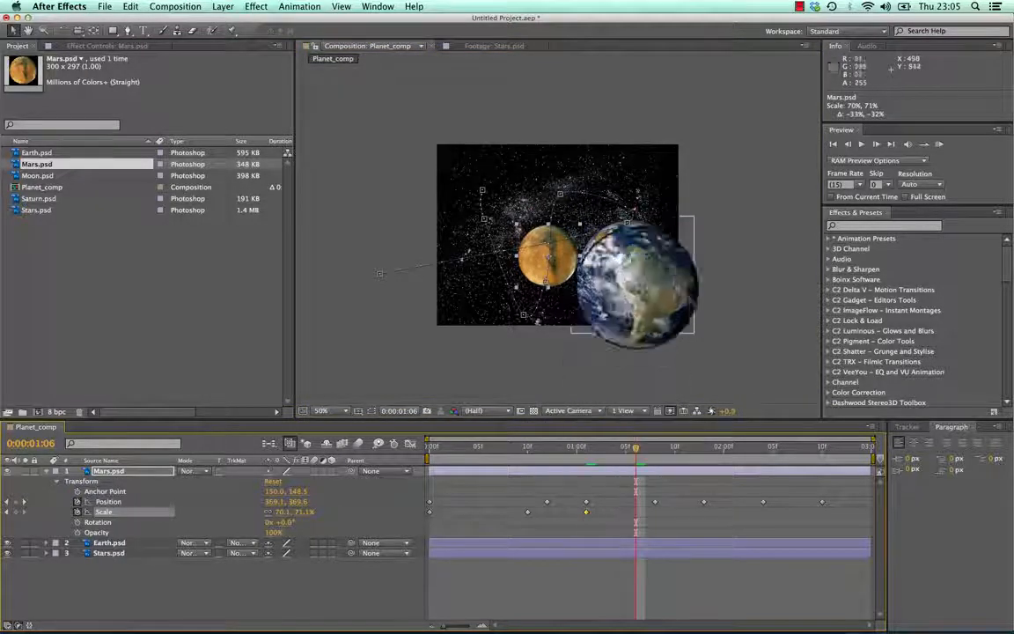
{"action": "left_click_drag", "start_coordinate": [580, 289], "coordinate": [583, 292]}
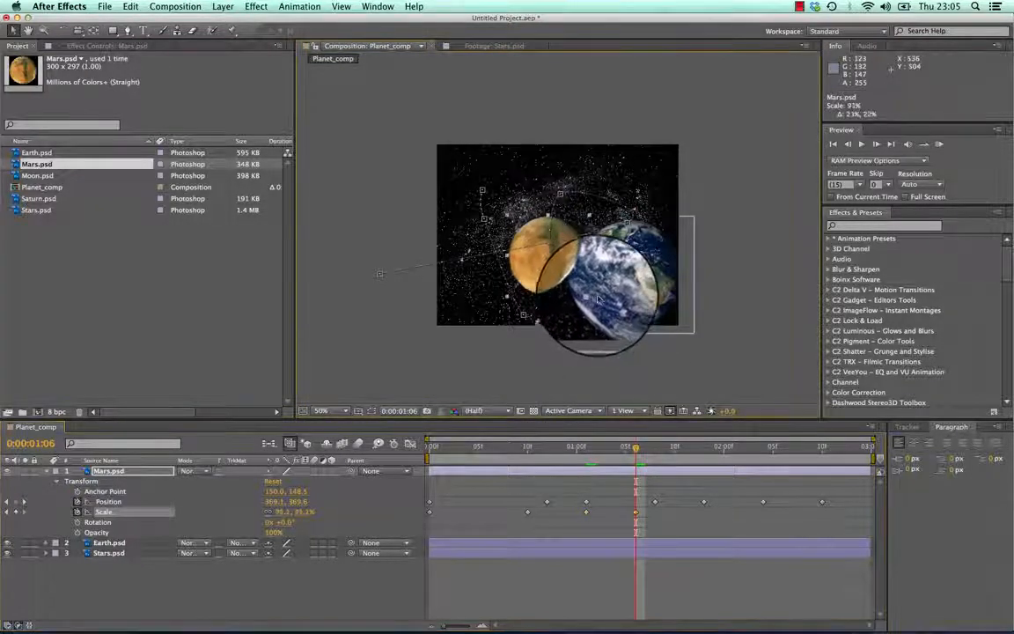
Add Mars.psd scale keyframes of about 52.7% at 0:00:01:08 and about 28.7% at 0:00:01:11
{"action": "left_click_drag", "start_coordinate": [642, 454], "coordinate": [665, 451]}
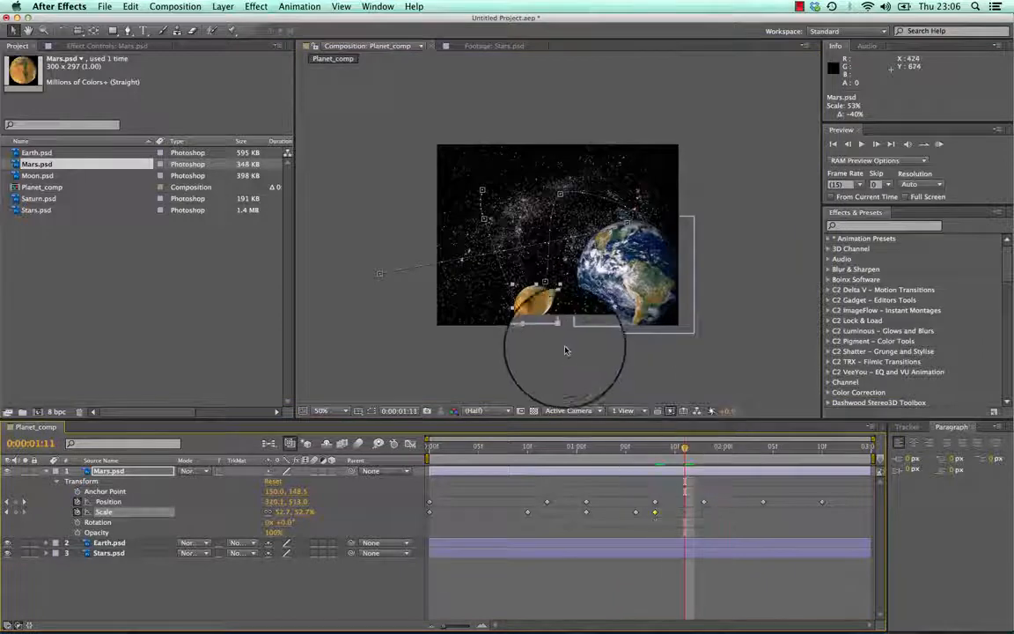
{"action": "left_click_drag", "start_coordinate": [511, 333], "coordinate": [515, 333]}
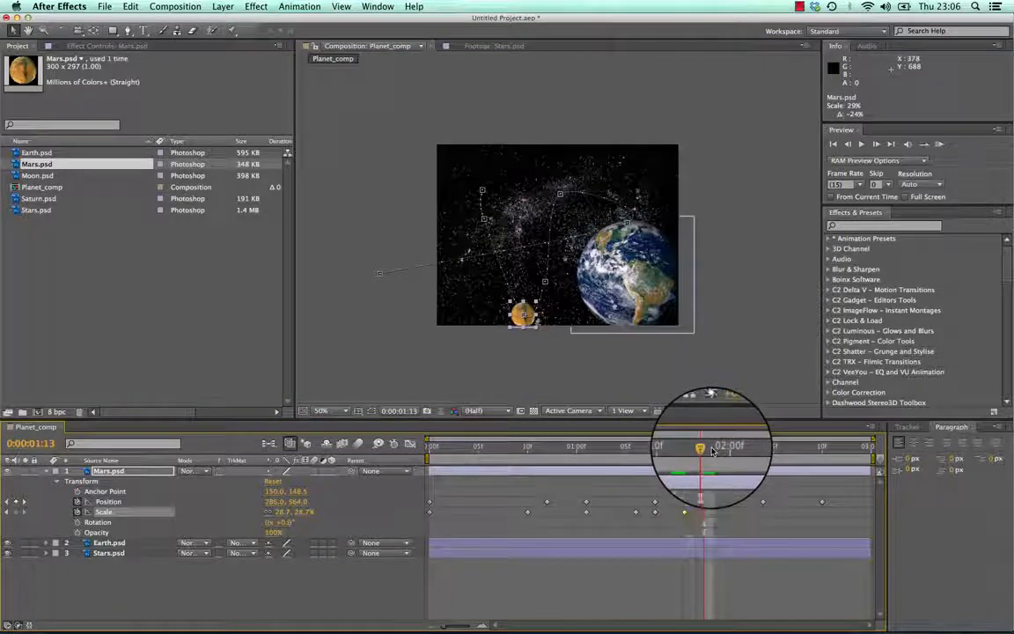
{"action": "left_click_drag", "start_coordinate": [705, 449], "coordinate": [665, 453]}
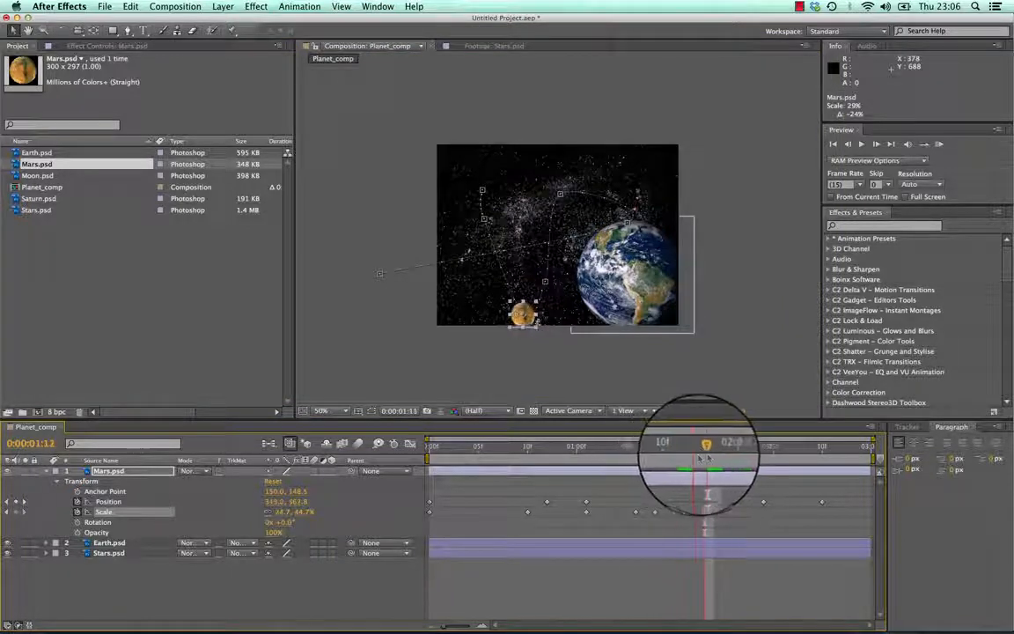
Add Mars.psd scale keyframes of about 50.2% at 0:00:01:14 and about 80% at 0:00:02:01
{"action": "left_click_drag", "start_coordinate": [754, 449], "coordinate": [763, 450]}
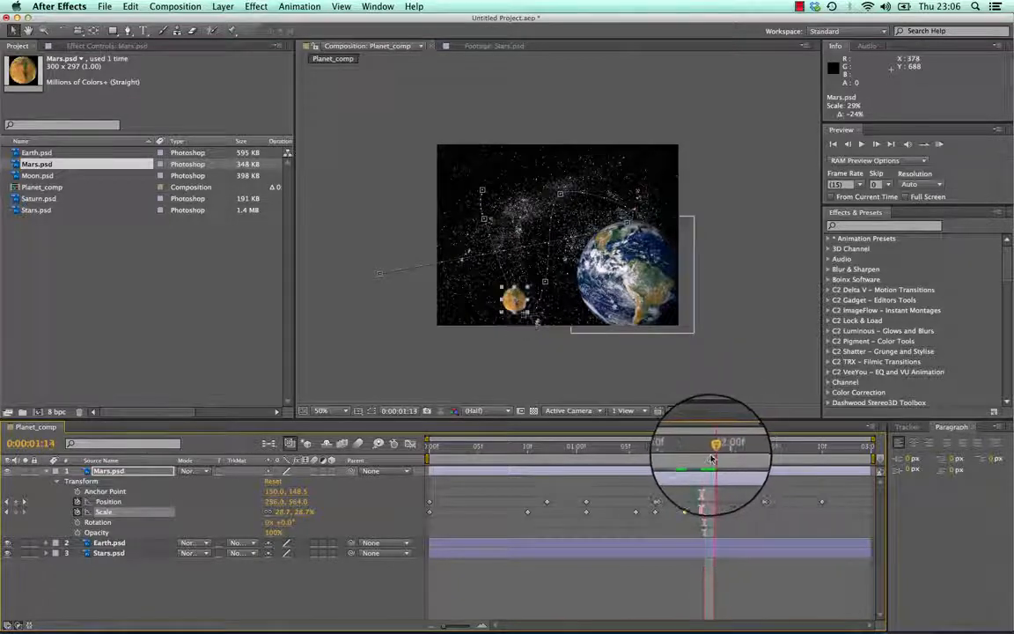
{"action": "left_click", "coordinate": [503, 290]}
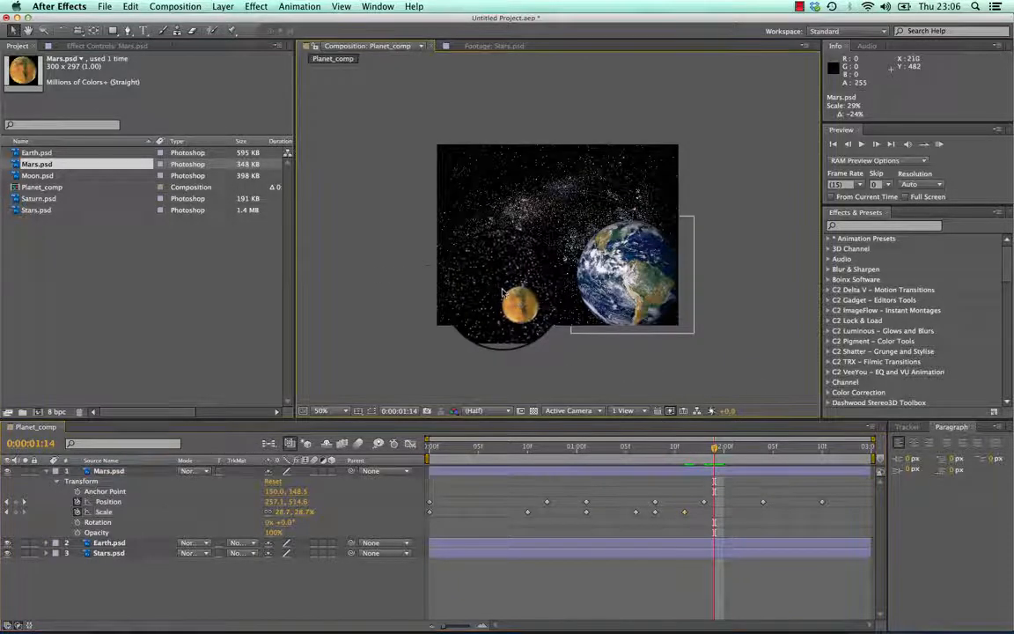
{"action": "left_click", "coordinate": [511, 307]}
{"action": "left_click", "coordinate": [500, 291]}
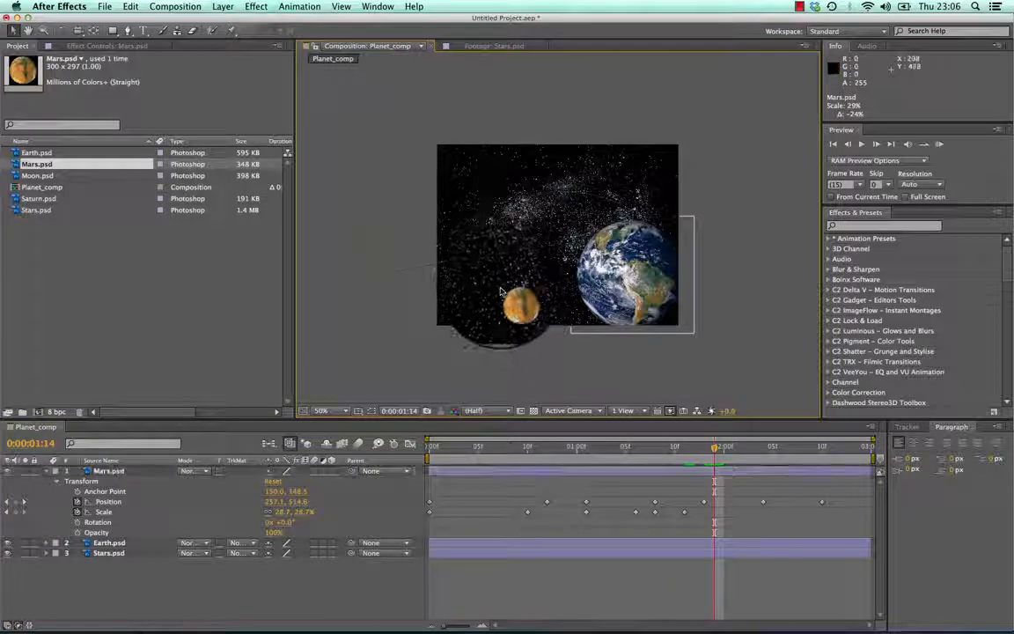
{"action": "left_click", "coordinate": [515, 306]}
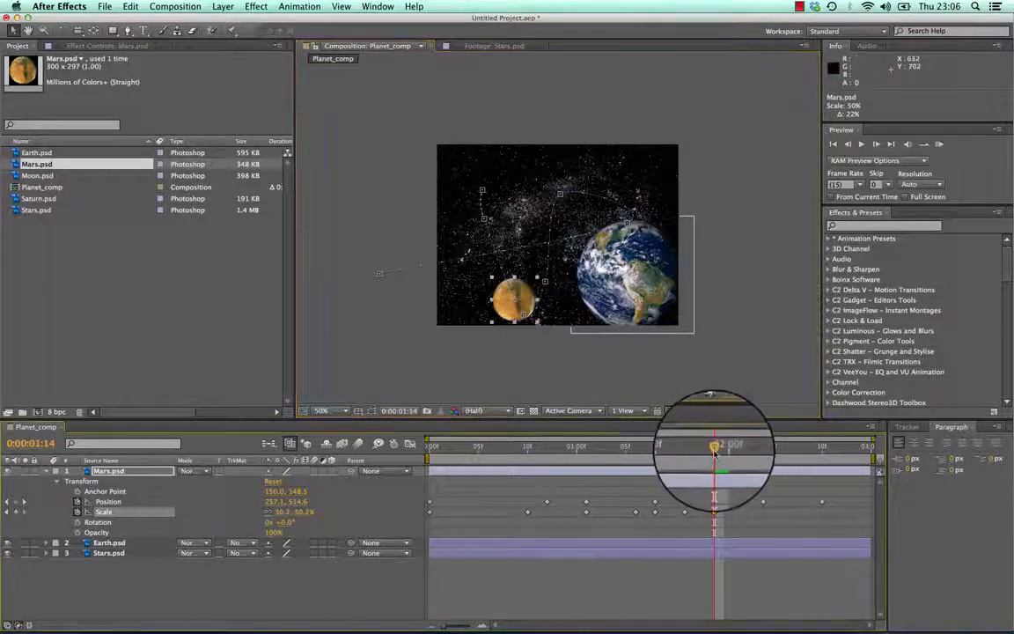
{"action": "left_click_drag", "start_coordinate": [714, 448], "coordinate": [734, 448]}
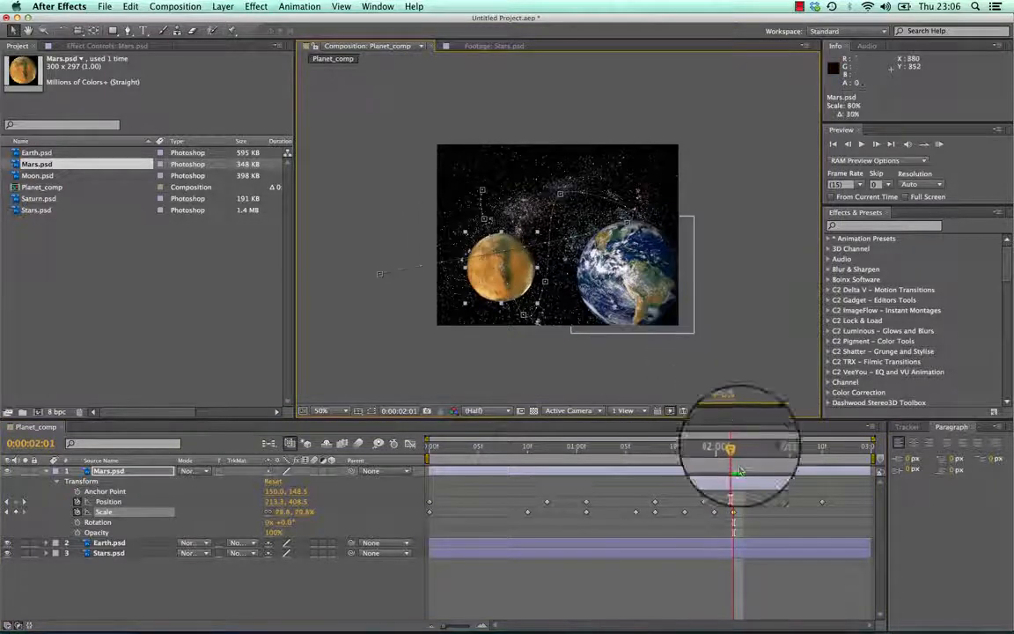
Preview the animation from the start to review Mars's size changes
{"action": "left_click_drag", "start_coordinate": [733, 448], "coordinate": [380, 398]}
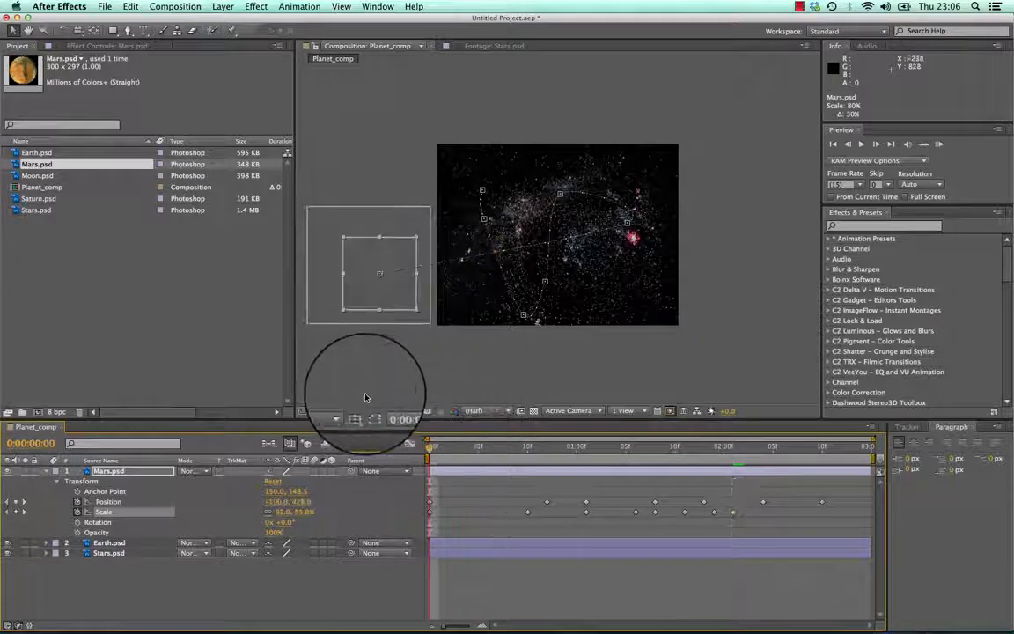
{"action": "key", "text": "space"}
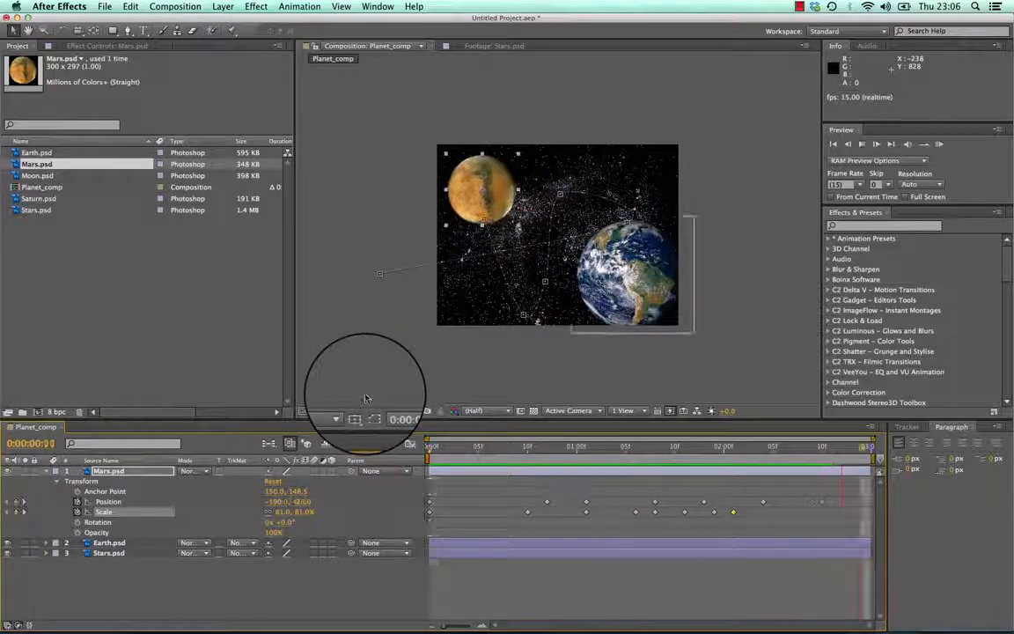
{"action": "left_click", "coordinate": [482, 410]}
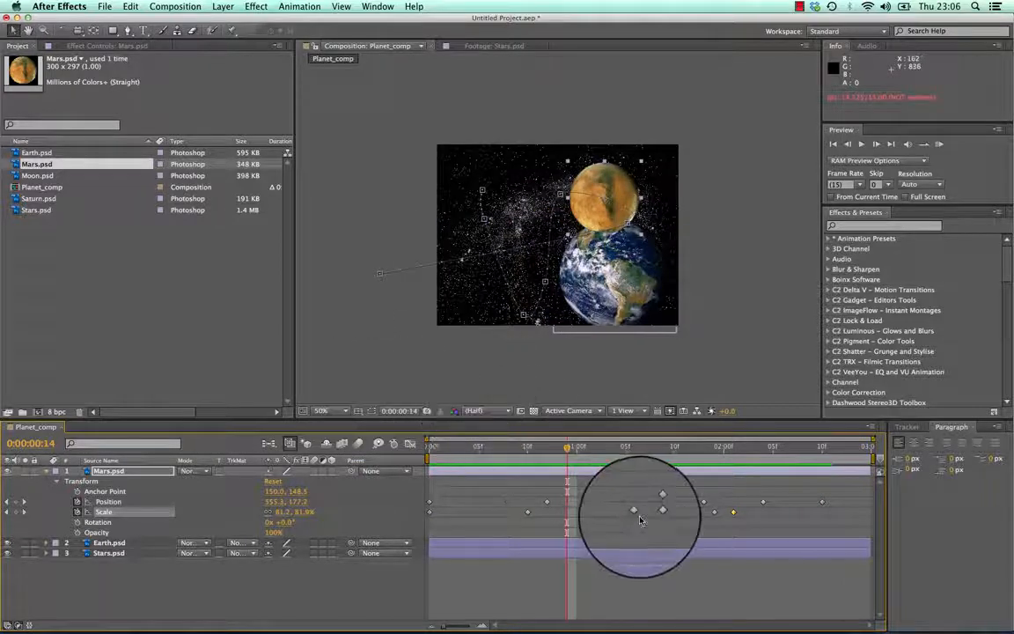
Squash Mars near 337, 552 at 0:00:01:11 and stretch it vertically to about 52.9, 61.4% scale near 315, 505 at 0:00:01:12
{"action": "mouse_move", "coordinate": [831, 605]}
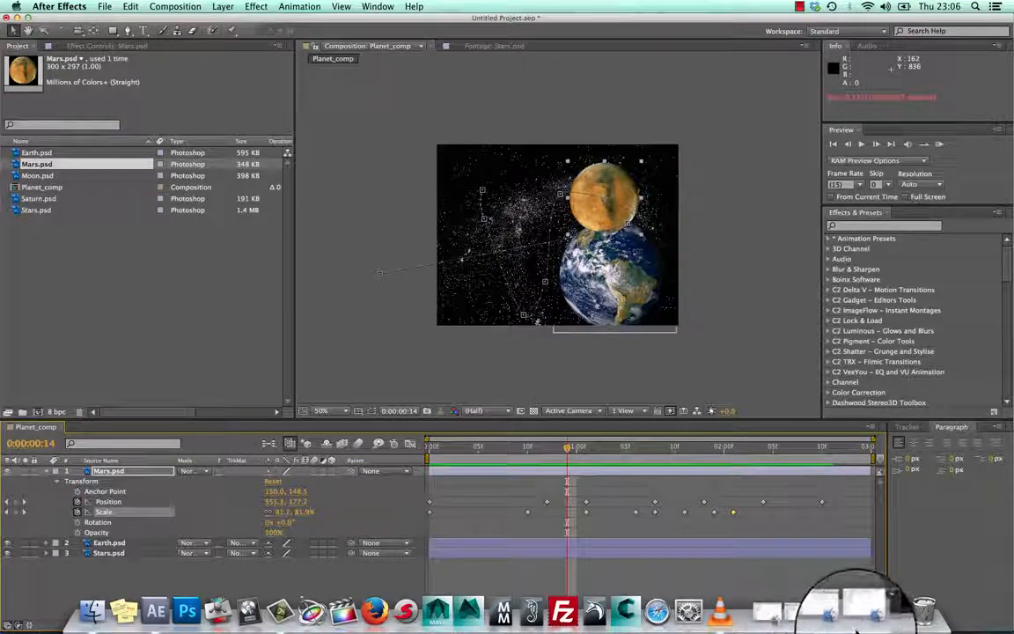
{"action": "left_click_drag", "start_coordinate": [567, 446], "coordinate": [684, 437]}
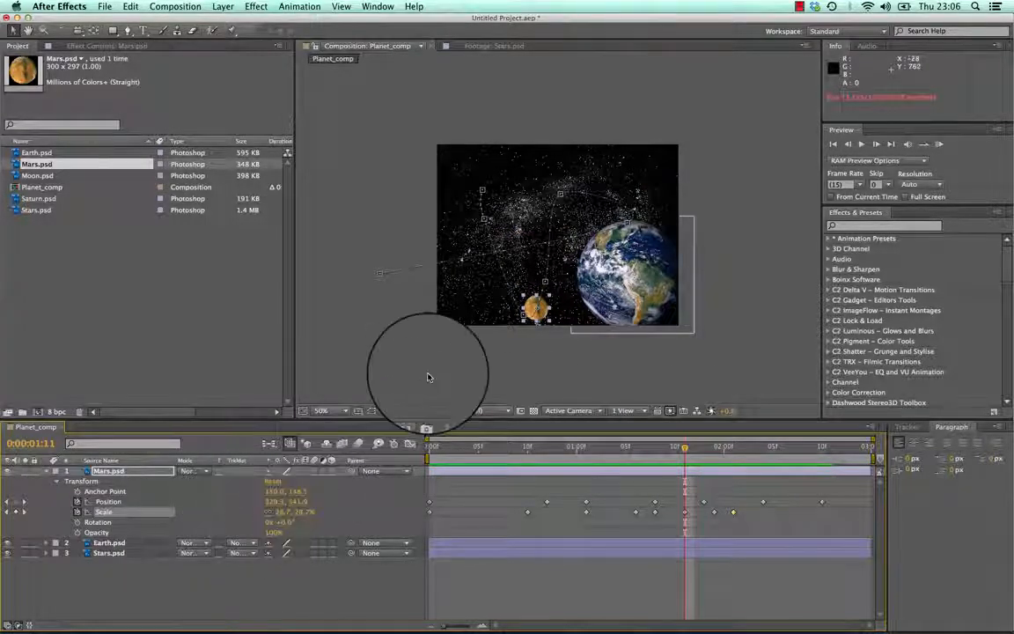
{"action": "left_click_drag", "start_coordinate": [564, 285], "coordinate": [552, 310]}
{"action": "left_click", "coordinate": [531, 276]}
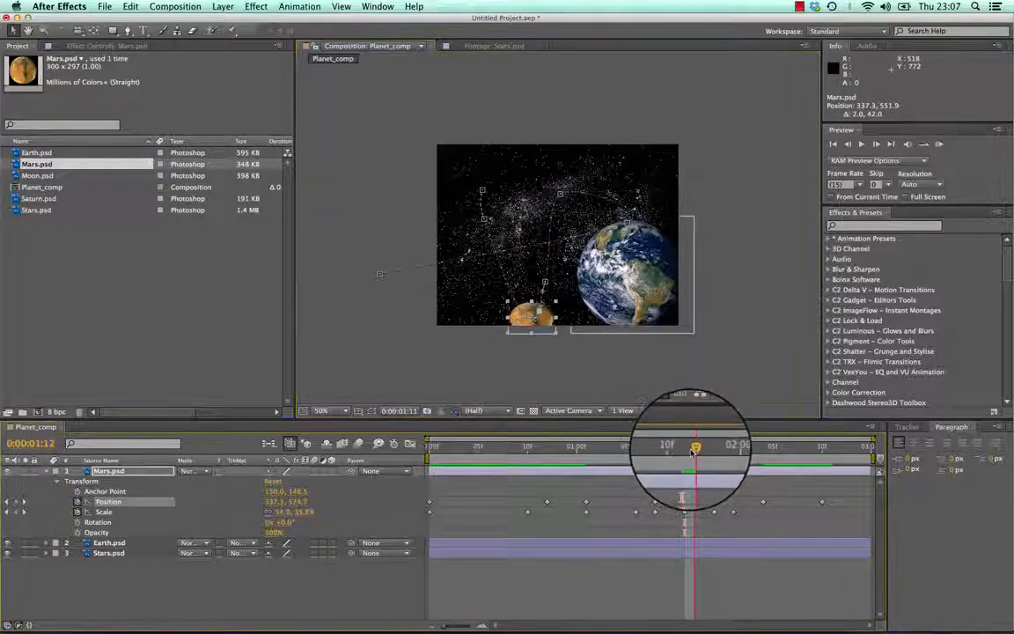
{"action": "left_click_drag", "start_coordinate": [532, 300], "coordinate": [531, 300]}
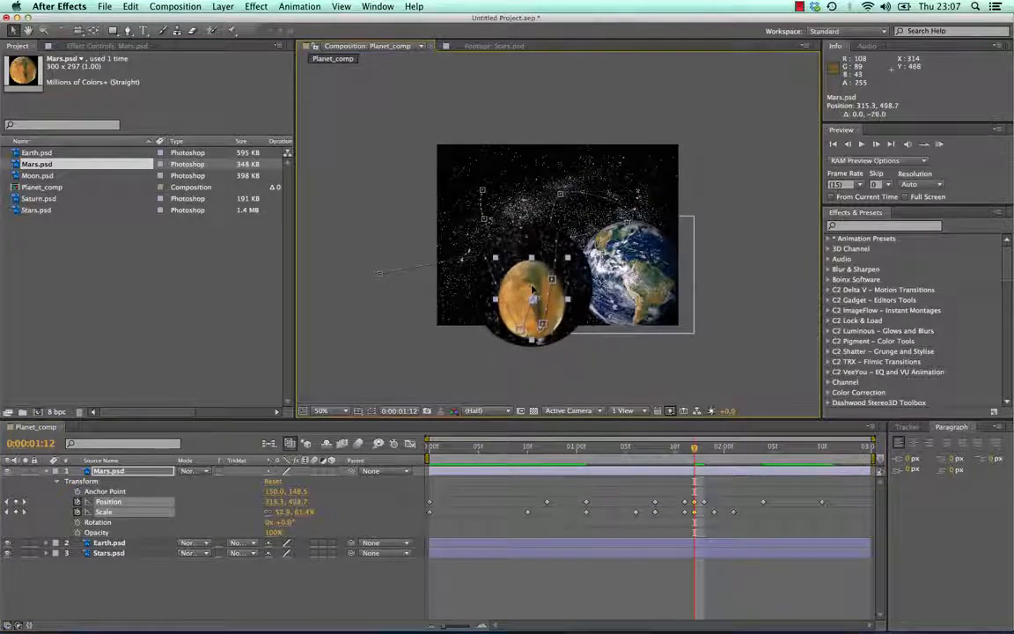
Flatten Mars to about 51.5, 31.6% near 286, 546 at 0:00:01:13 and about 50.2, 38.9% near 263, 538 at 0:00:01:14
{"action": "left_click_drag", "start_coordinate": [693, 450], "coordinate": [697, 452]}
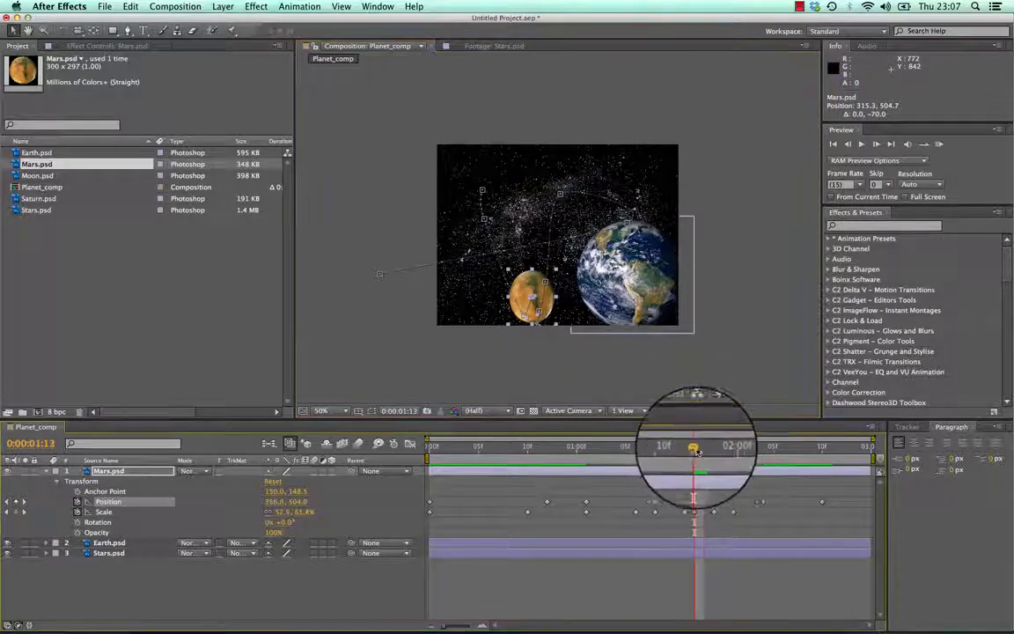
{"action": "left_click_drag", "start_coordinate": [523, 301], "coordinate": [522, 291]}
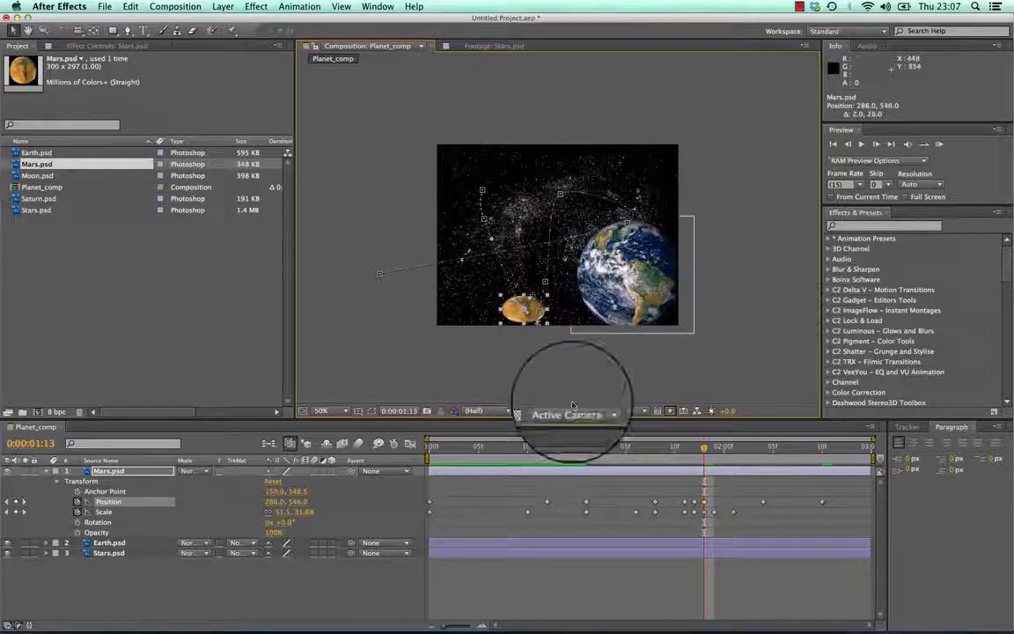
{"action": "left_click", "coordinate": [713, 447]}
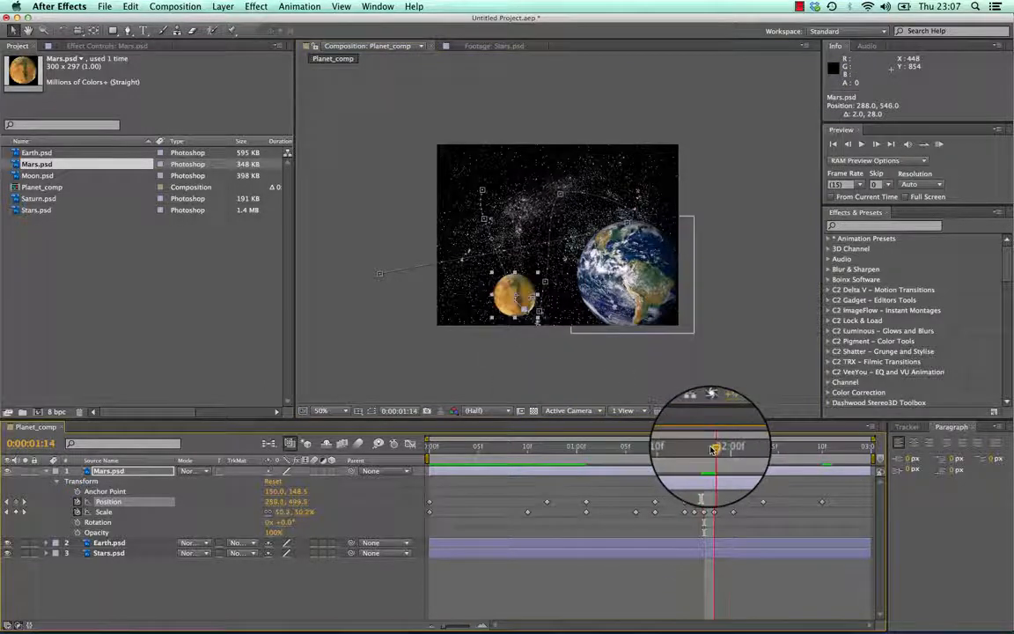
{"action": "left_click_drag", "start_coordinate": [517, 276], "coordinate": [517, 281]}
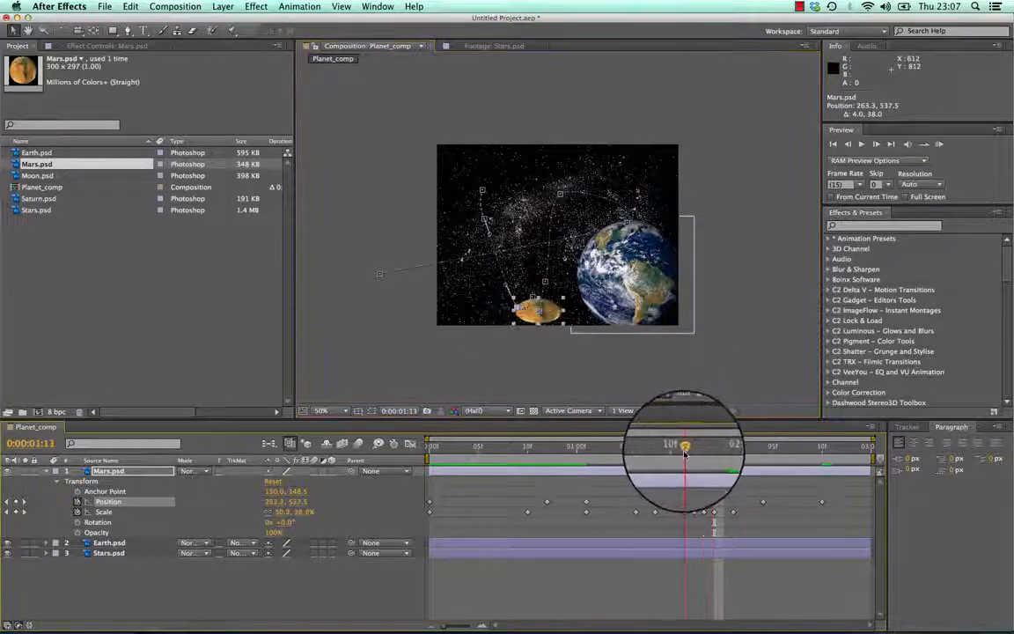
Play the composition from the start to review Mars's squash and stretch bounce
{"action": "left_click_drag", "start_coordinate": [685, 447], "coordinate": [367, 440]}
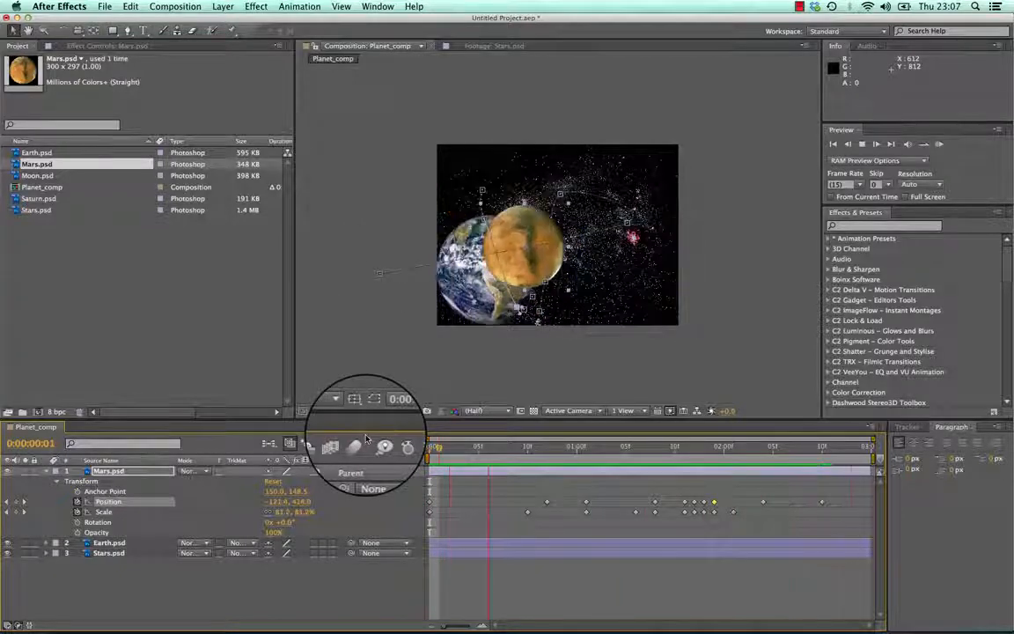
{"action": "key", "text": "space"}
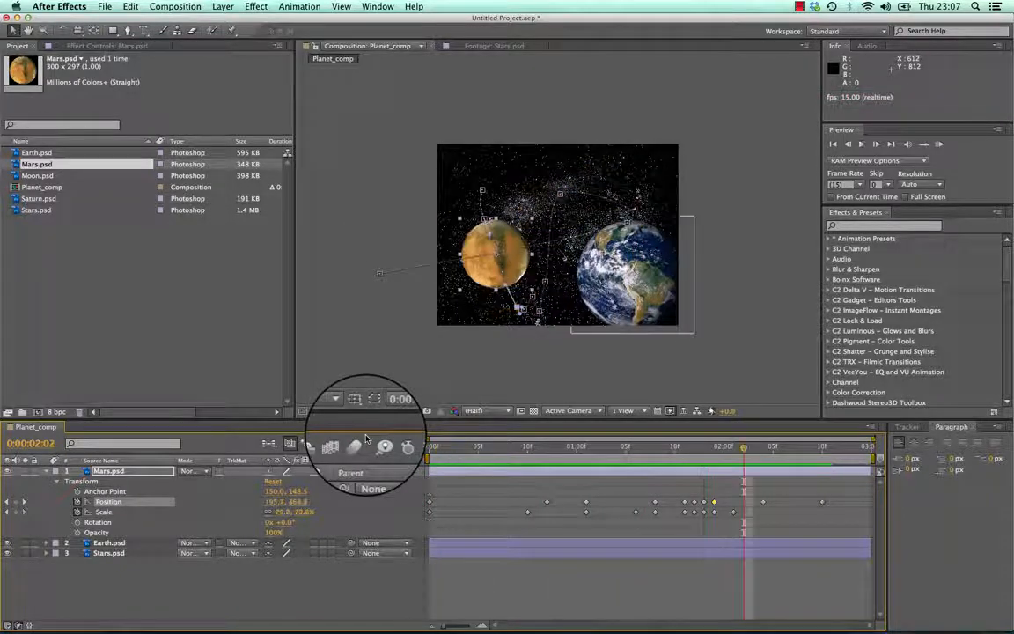
{"action": "left_click_drag", "start_coordinate": [743, 447], "coordinate": [431, 422]}
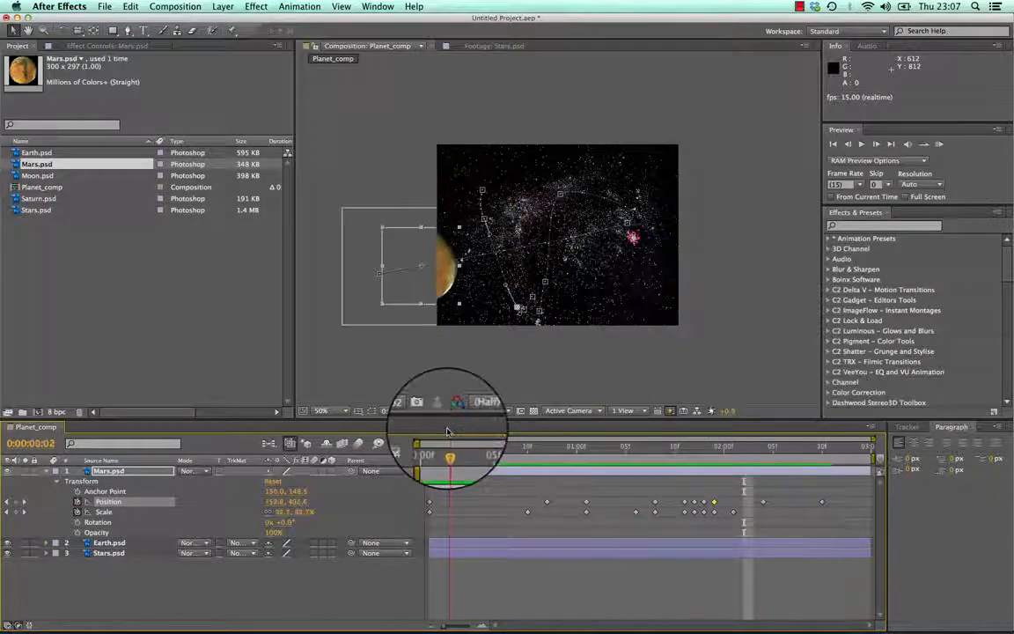
Collapse the Mars layer's transform properties and select Moon.psd among the project items
{"action": "left_click", "coordinate": [48, 473]}
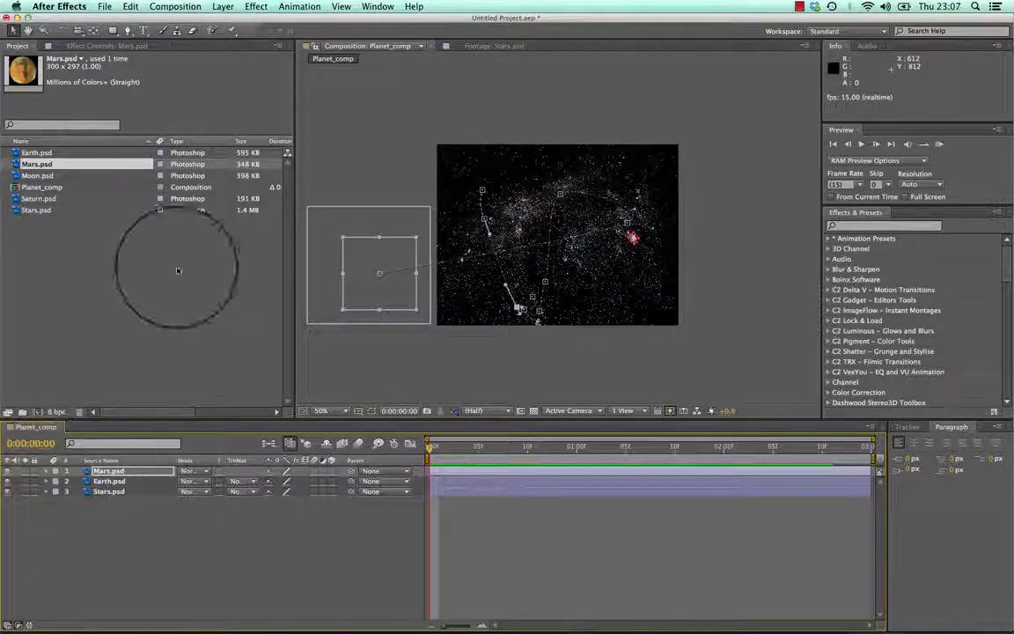
{"action": "left_click", "coordinate": [55, 175]}
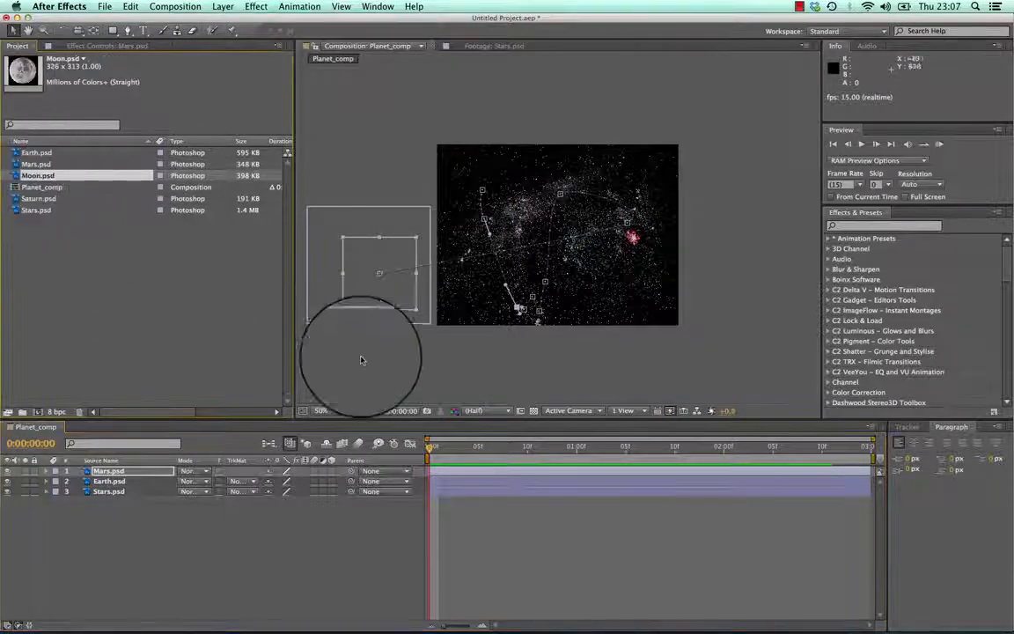
{"action": "mouse_move", "coordinate": [836, 630]}
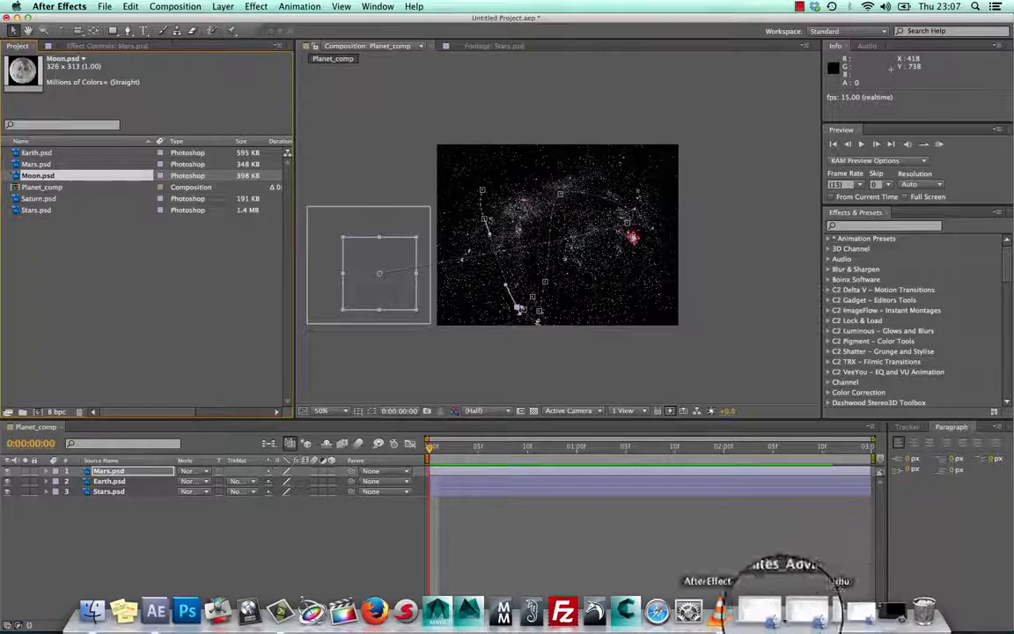
{"action": "left_click", "coordinate": [721, 617]}
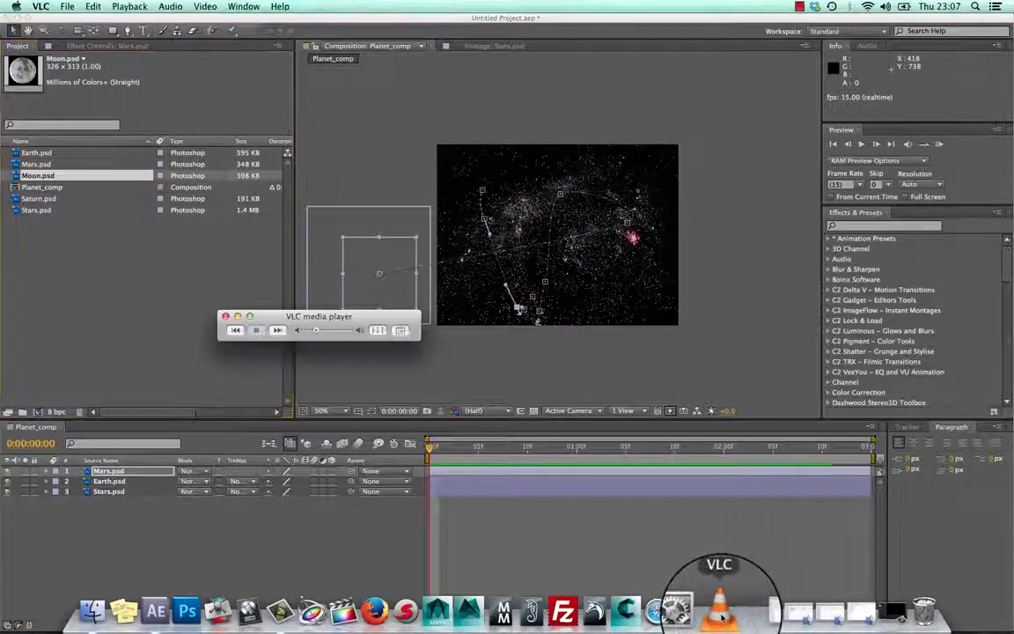
{"action": "left_click", "coordinate": [238, 318]}
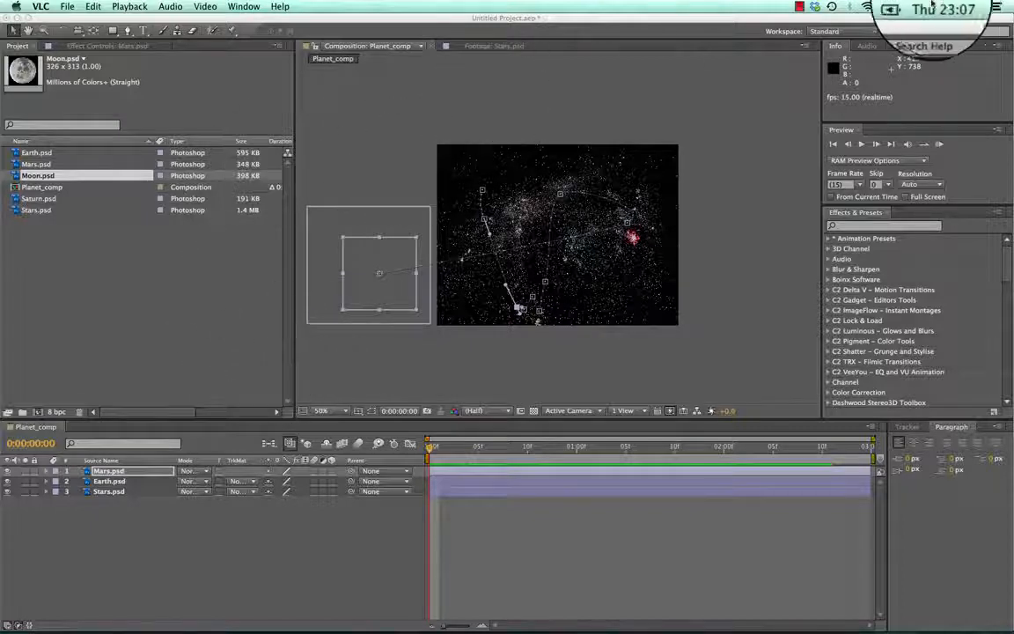
{"action": "left_click", "coordinate": [797, 6]}
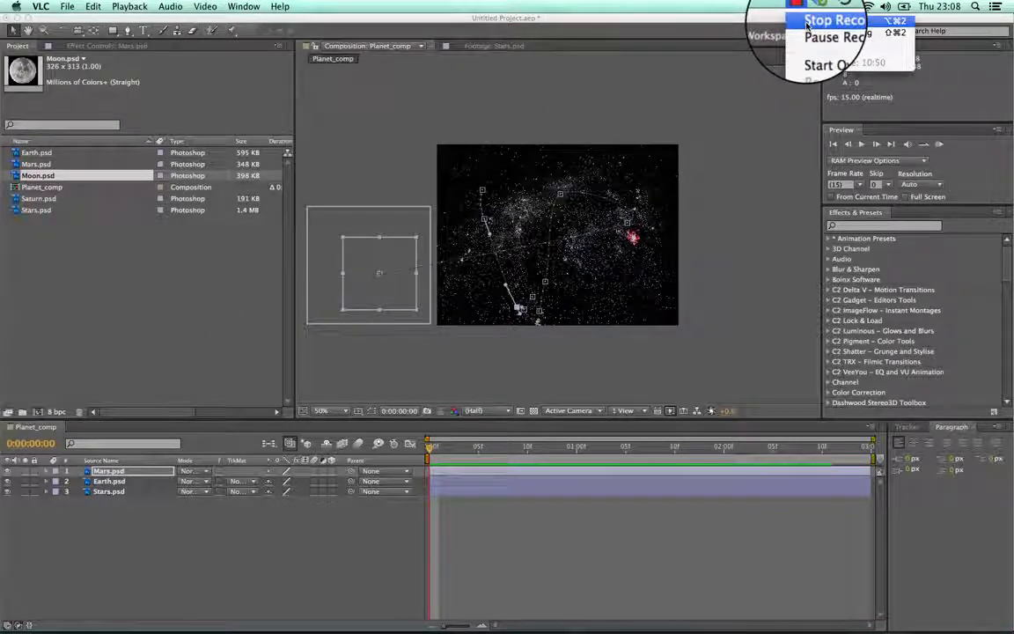
{"action": "left_click", "coordinate": [823, 30]}
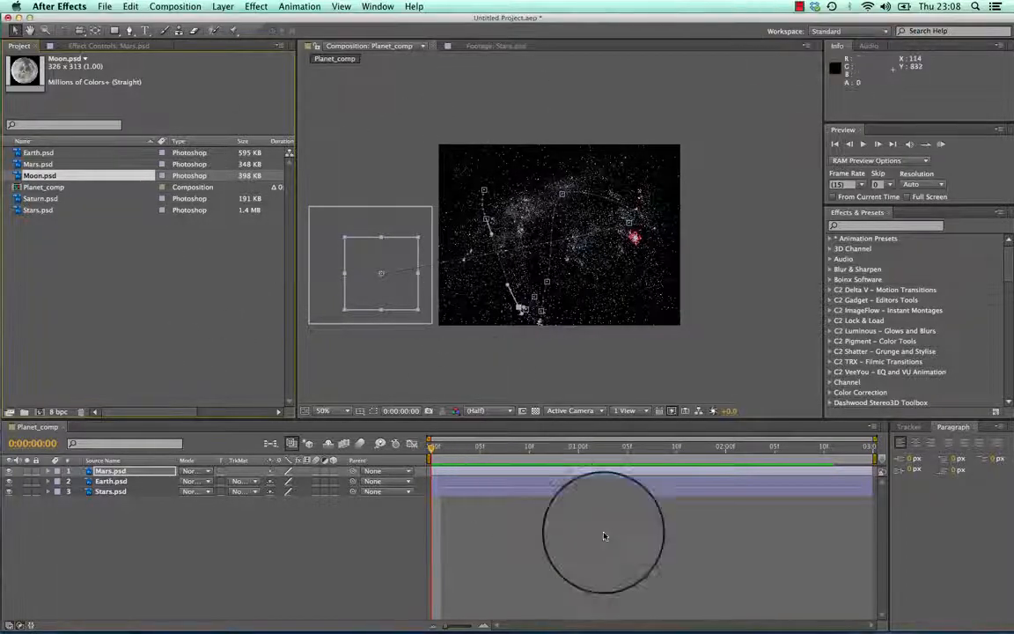
Open Planet_Bounce-320.mov in VLC from the Rubber Planets Project folder, enlarge it, review how the planets move, and close it
{"action": "mouse_move", "coordinate": [788, 627]}
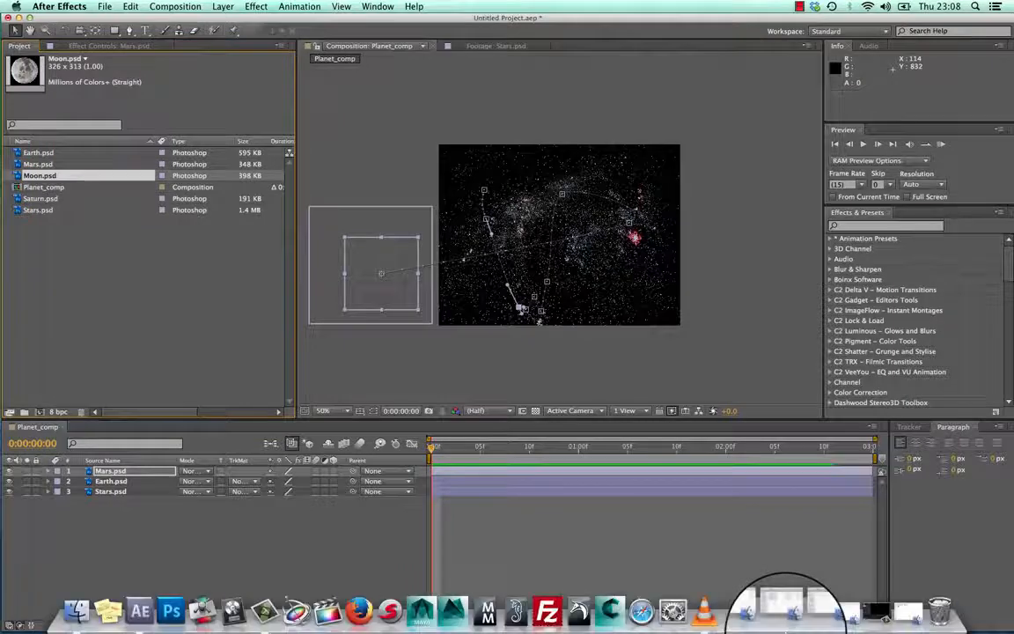
{"action": "left_click", "coordinate": [911, 614]}
{"action": "left_click", "coordinate": [375, 88]}
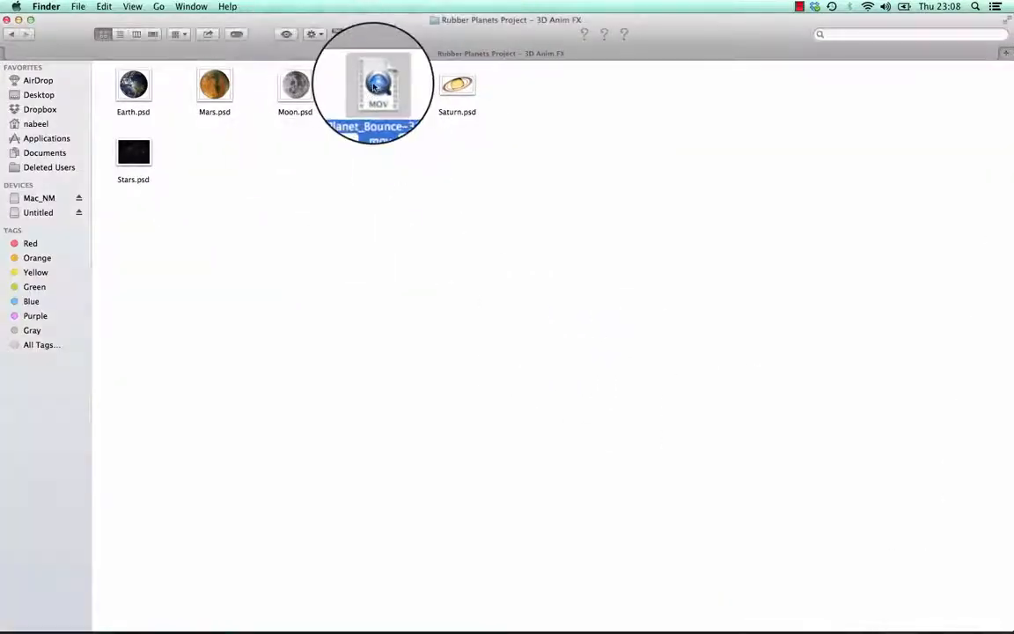
{"action": "right_click", "coordinate": [375, 88]}
{"action": "mouse_move", "coordinate": [528, 100]}
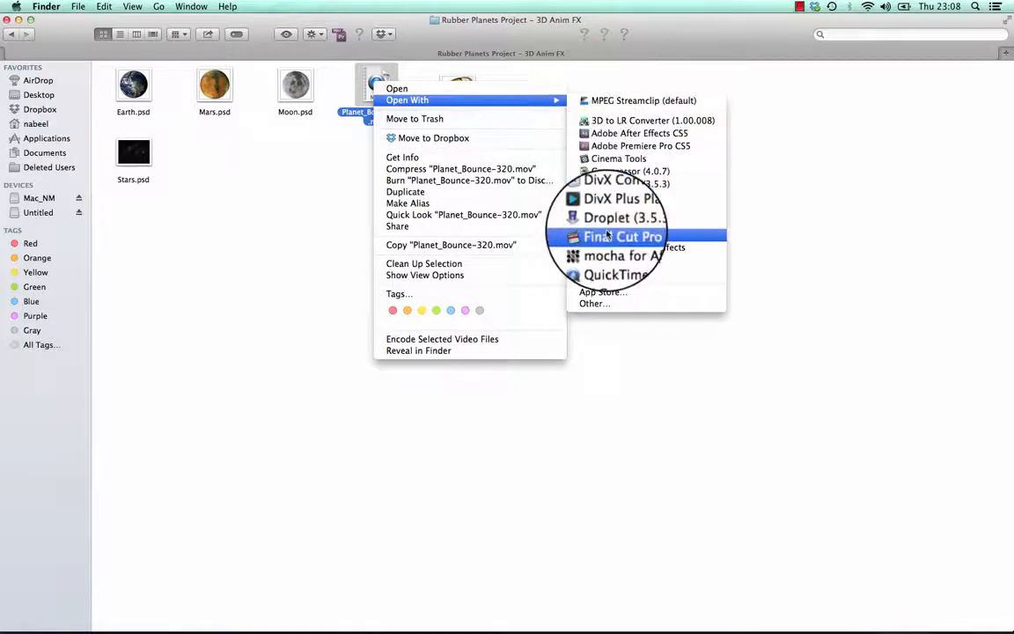
{"action": "left_click", "coordinate": [611, 275]}
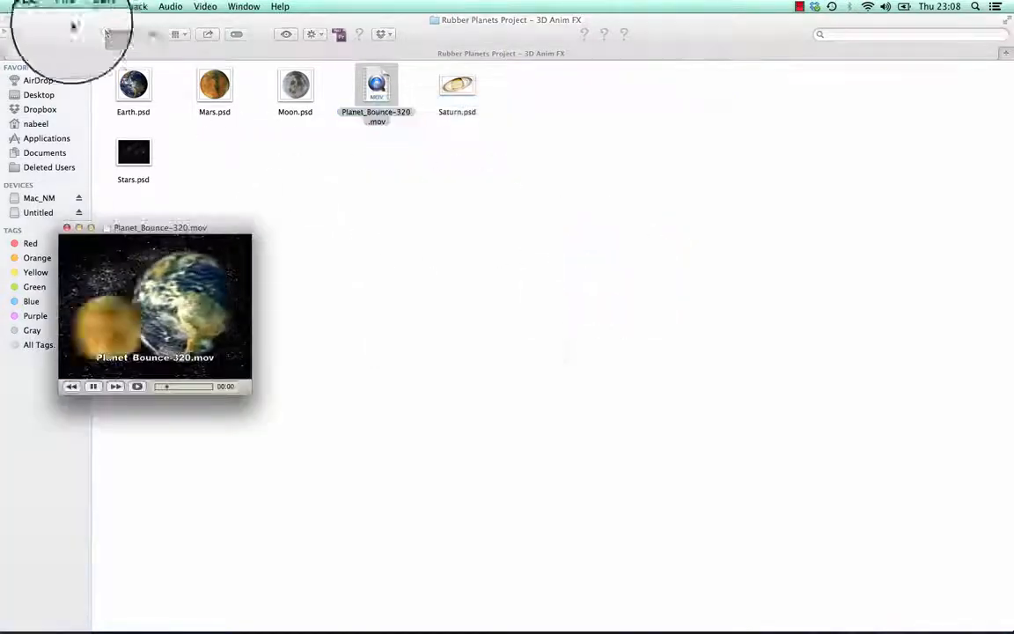
{"action": "left_click", "coordinate": [183, 388]}
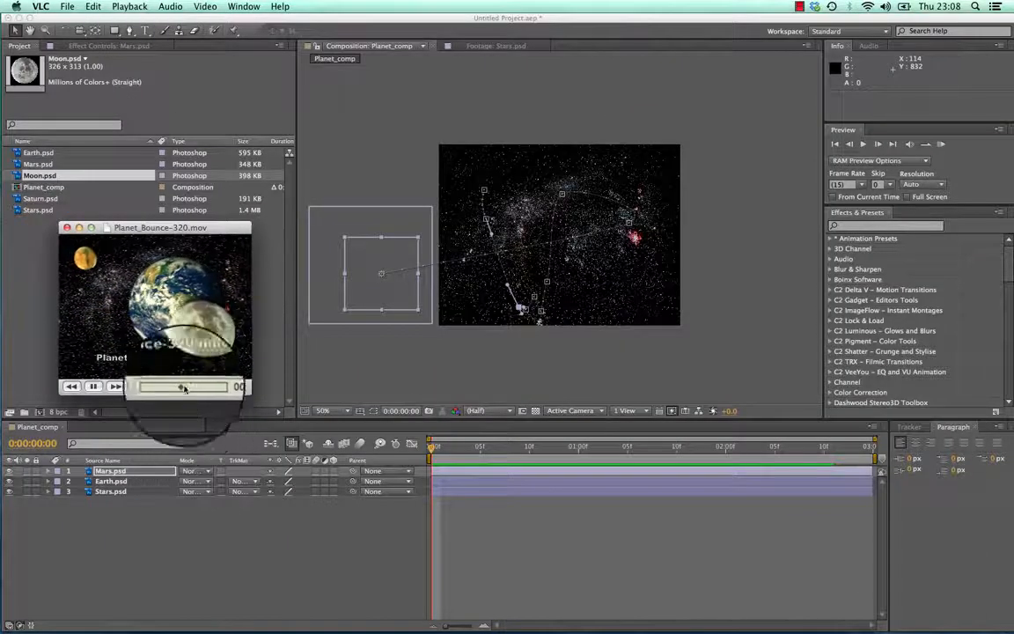
{"action": "left_click_drag", "start_coordinate": [247, 390], "coordinate": [505, 462]}
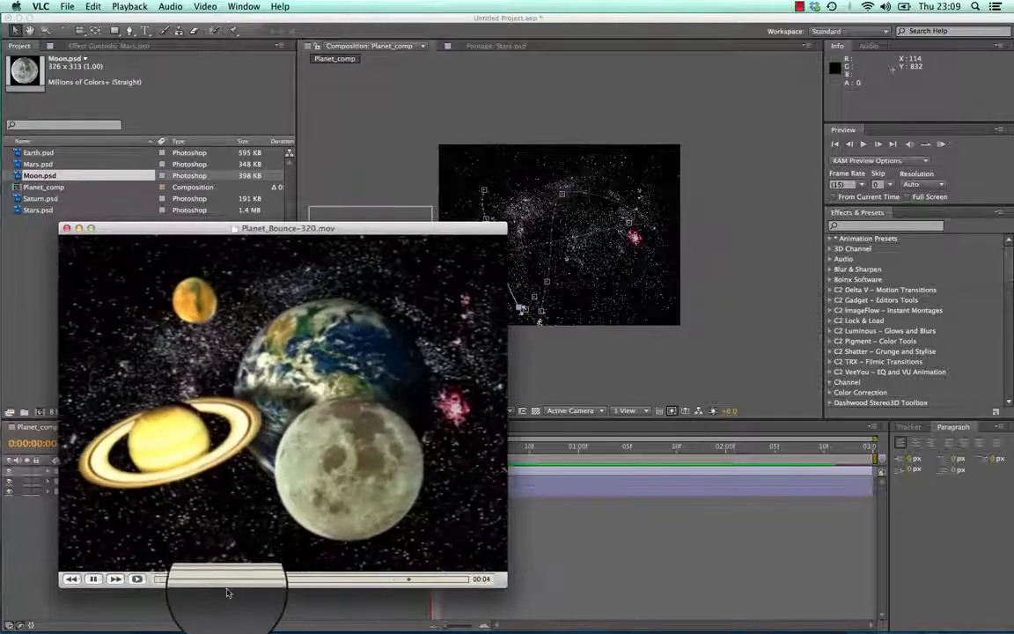
{"action": "left_click_drag", "start_coordinate": [226, 579], "coordinate": [299, 570]}
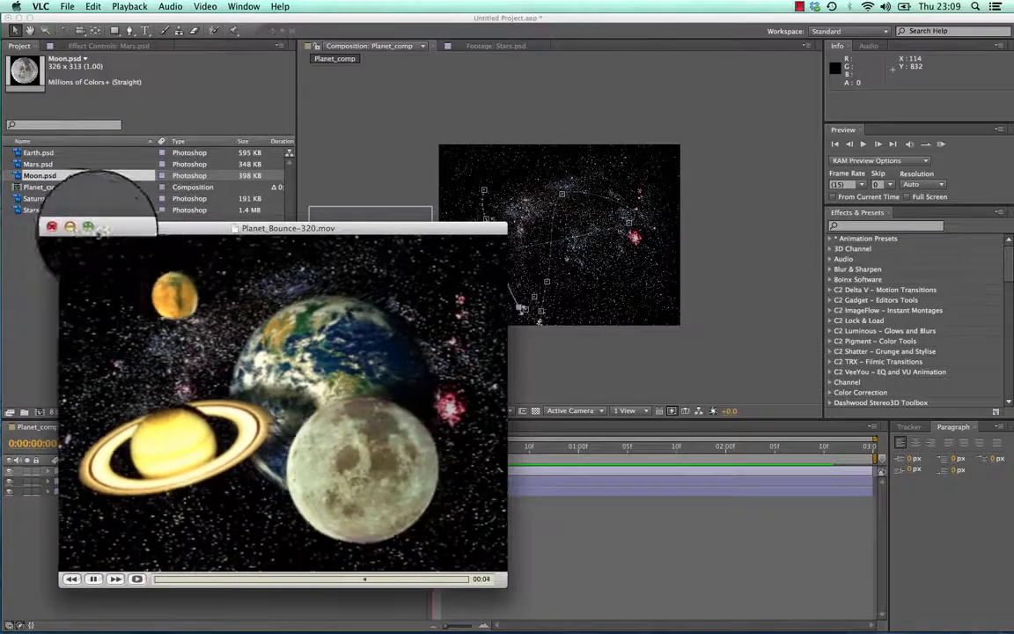
{"action": "left_click", "coordinate": [51, 227]}
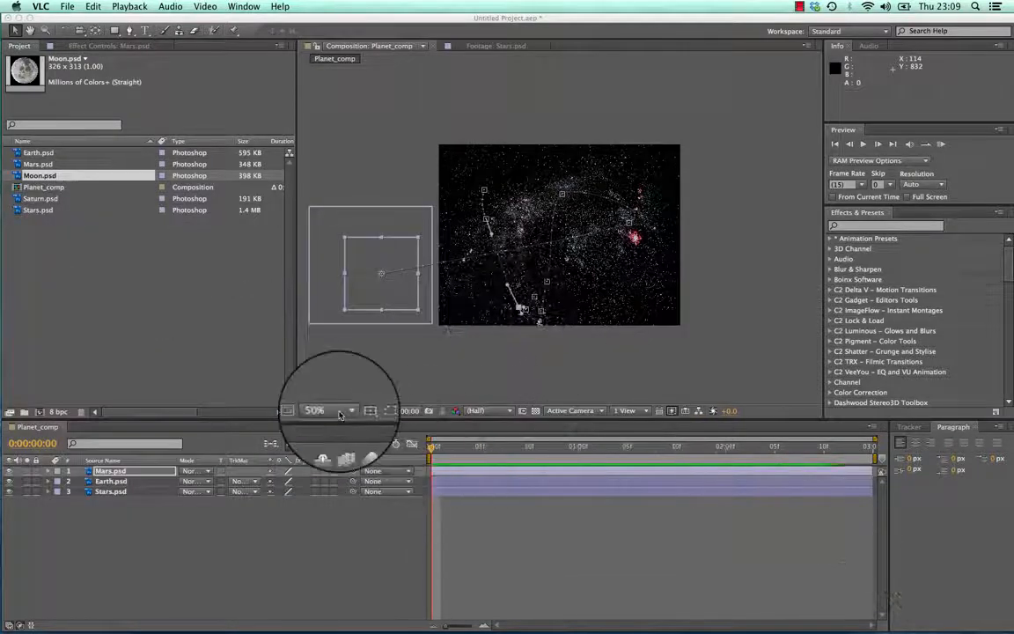
Add Moon.psd to Planet_comp as the top layer, above Mars
{"action": "left_click", "coordinate": [40, 176]}
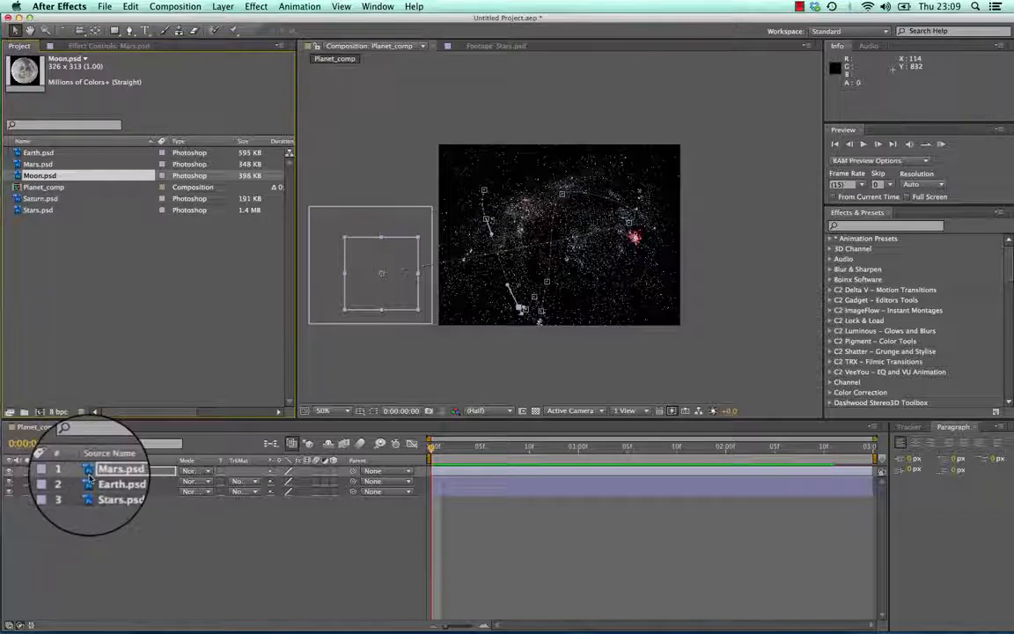
{"action": "left_click", "coordinate": [43, 164]}
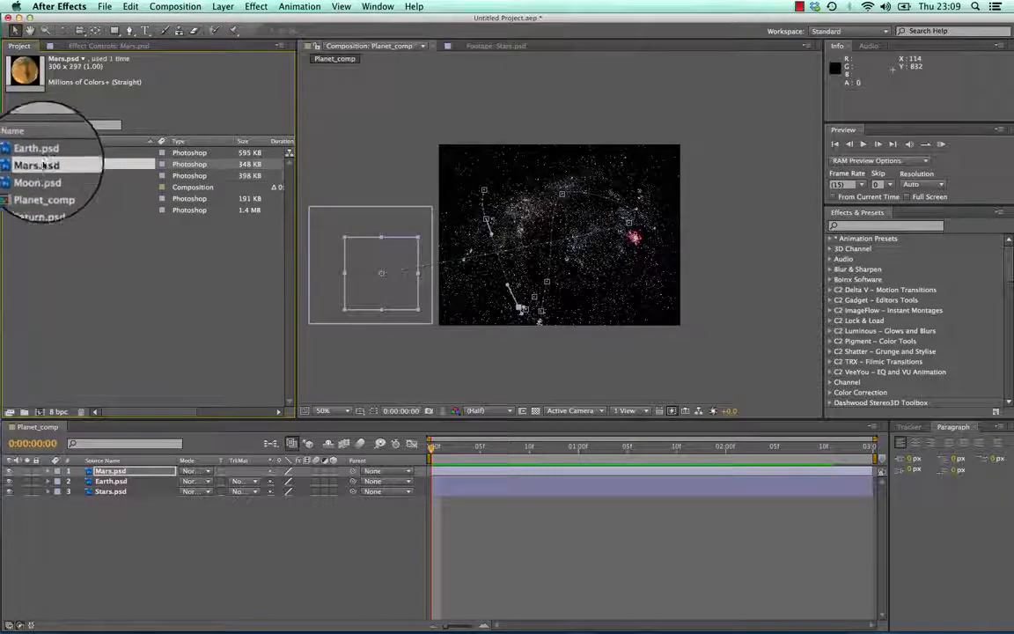
{"action": "left_click", "coordinate": [40, 175]}
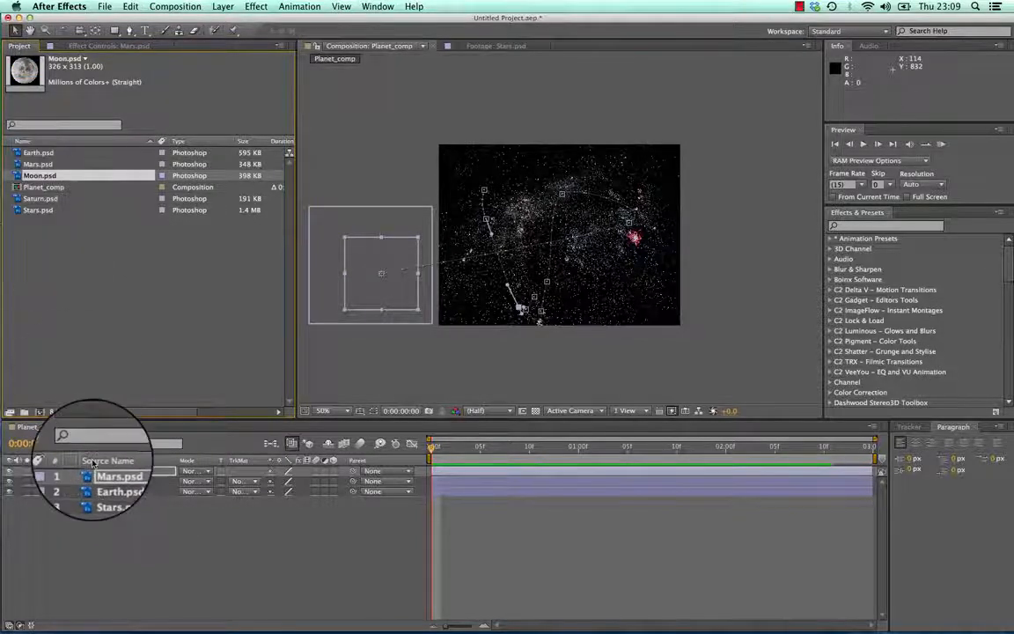
{"action": "left_click_drag", "start_coordinate": [92, 464], "coordinate": [93, 471]}
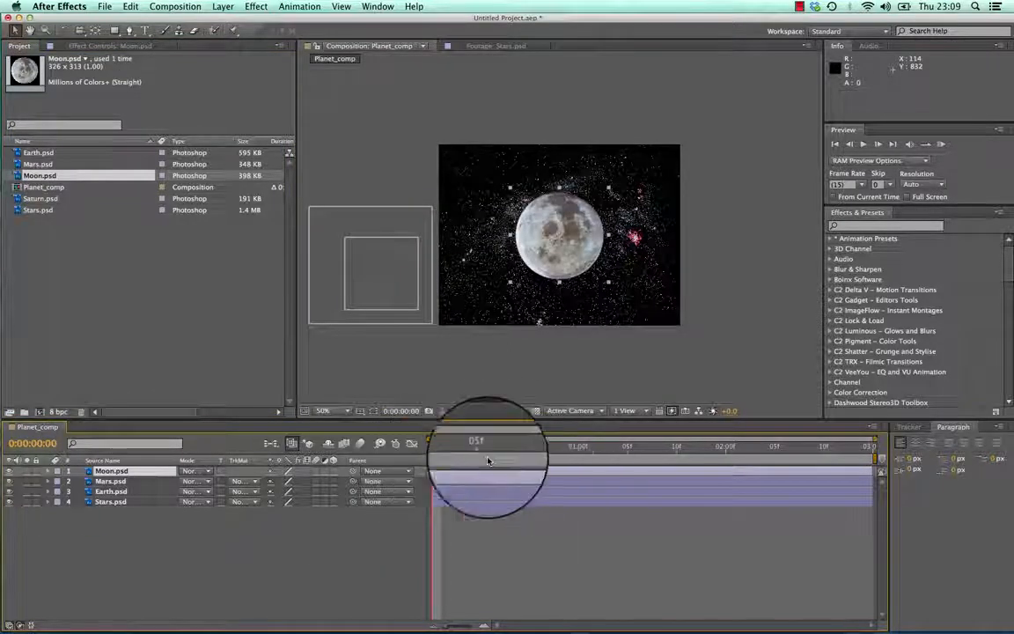
Shrink the Moon to about 65.6%, place it off-frame left at about -122, 124, and start Position keyframing at 0:00:00:00
{"action": "mouse_move", "coordinate": [430, 449]}
{"action": "left_mouse_down"}
{"action": "mouse_move", "coordinate": [585, 449]}
{"action": "mouse_move", "coordinate": [431, 448]}
{"action": "left_mouse_up"}
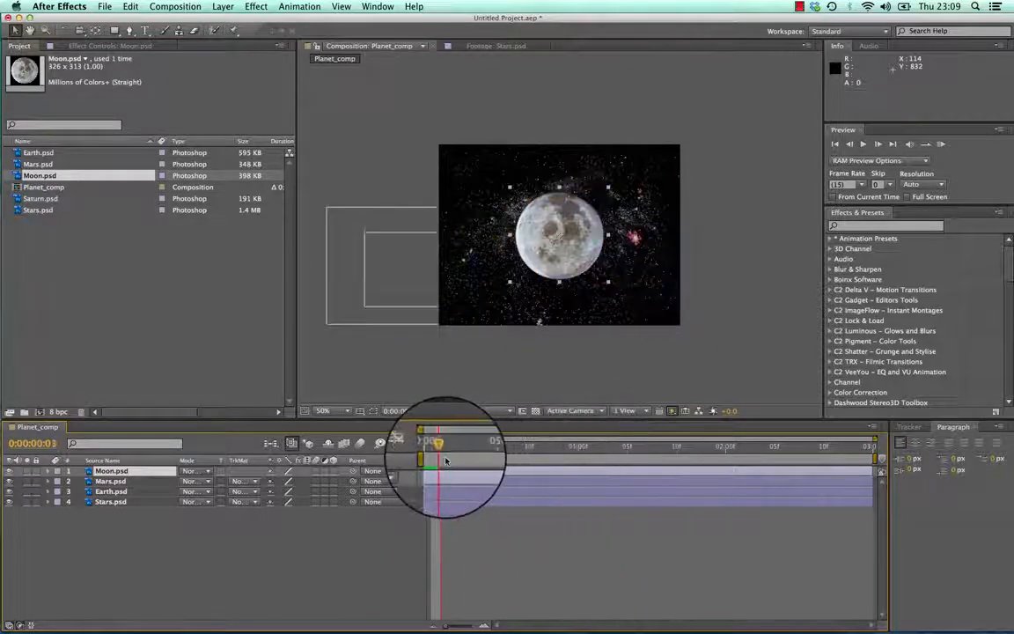
{"action": "left_click_drag", "start_coordinate": [543, 238], "coordinate": [346, 172]}
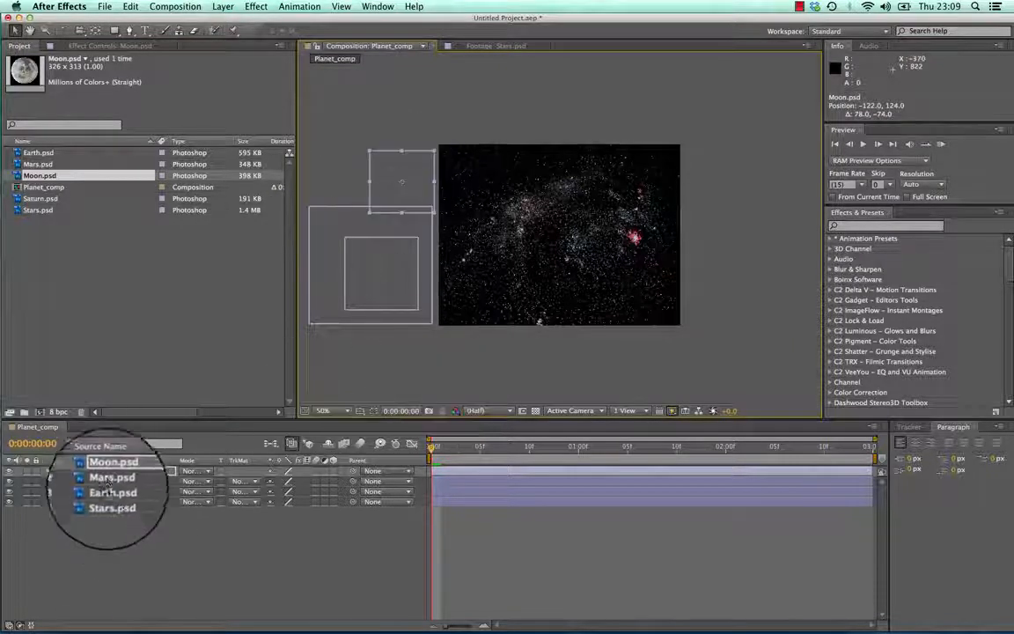
{"action": "key", "text": "p"}
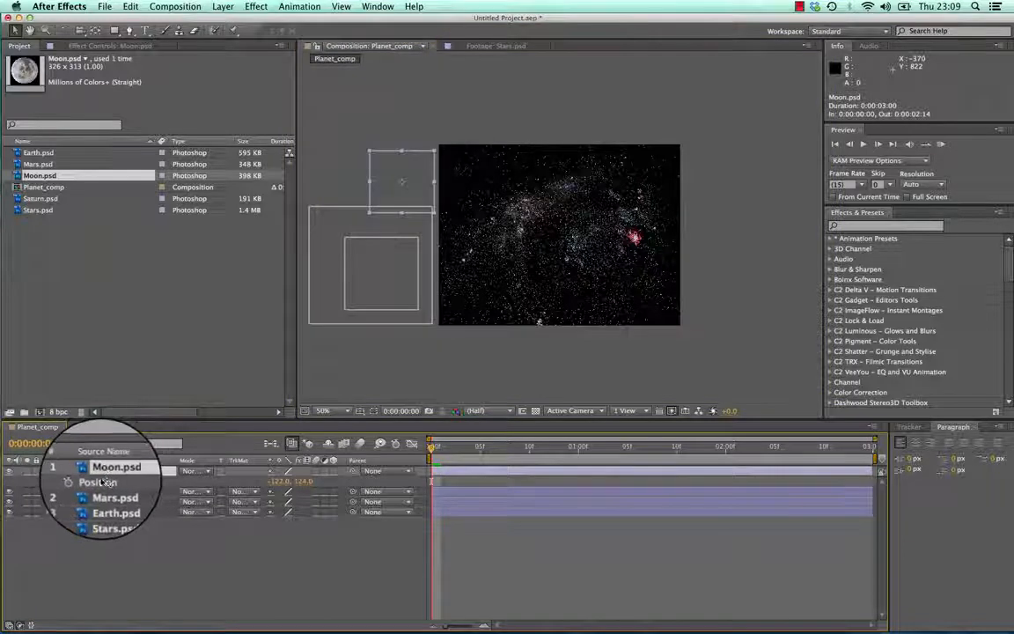
{"action": "left_click", "coordinate": [79, 481]}
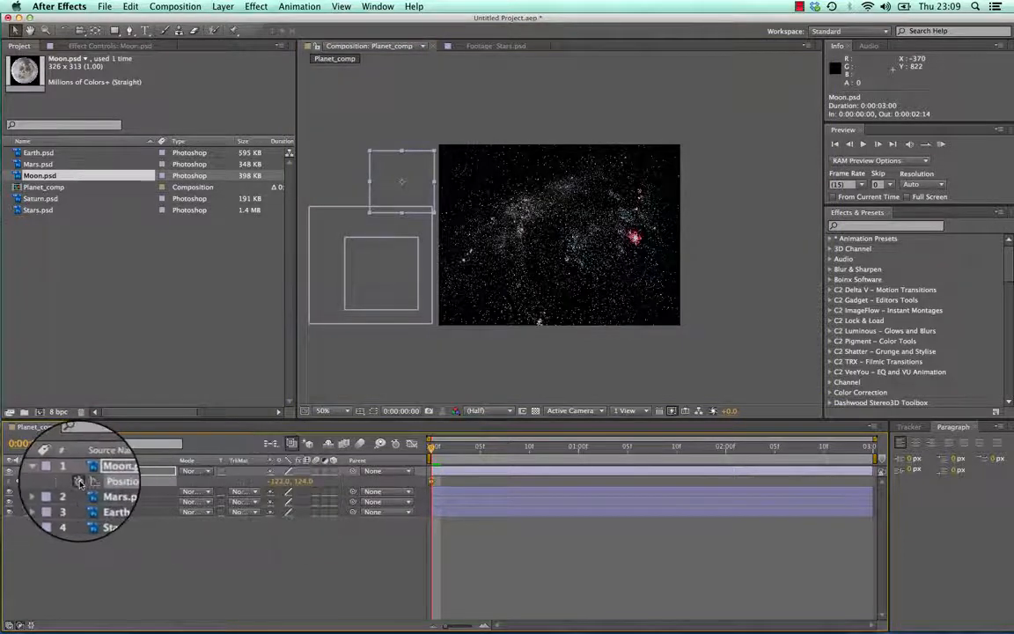
Keyframe the Moon at about 442, 202 at 0:00:00:11 and near the frame's right edge over Earth at 0:00:01:07
{"action": "left_click_drag", "start_coordinate": [438, 452], "coordinate": [539, 447]}
{"action": "left_click_drag", "start_coordinate": [410, 196], "coordinate": [573, 211]}
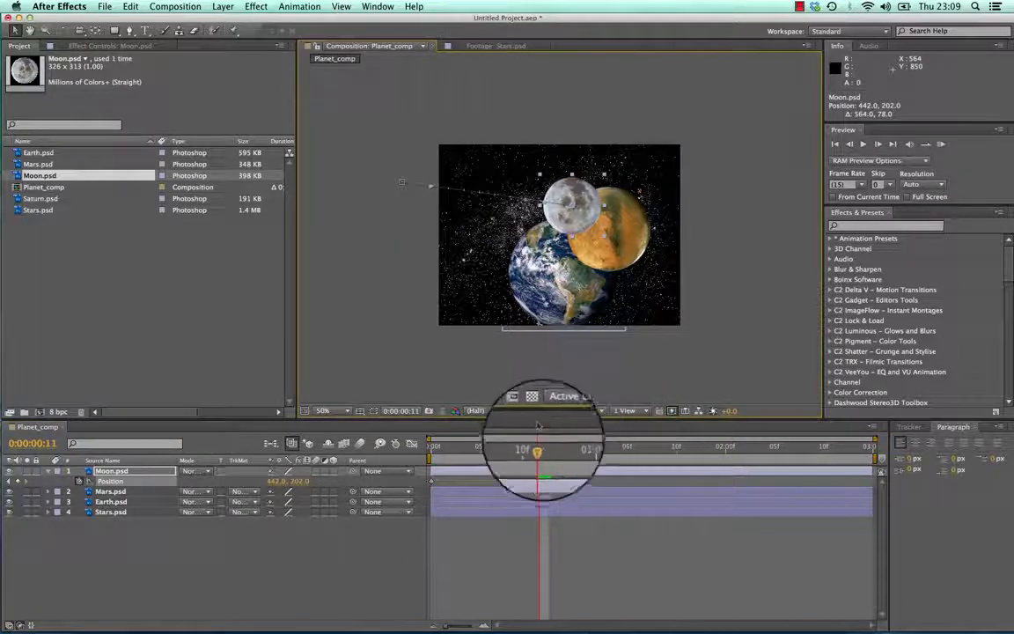
{"action": "left_click_drag", "start_coordinate": [539, 446], "coordinate": [641, 458]}
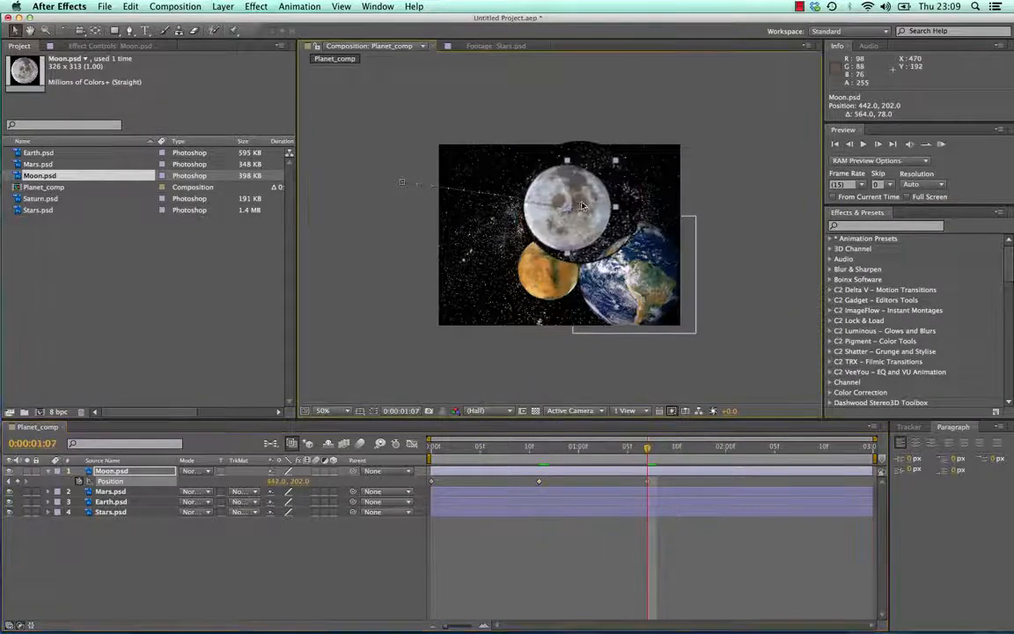
{"action": "left_click_drag", "start_coordinate": [582, 214], "coordinate": [671, 251]}
Keyframe the Moon's position at about 640, 476 at 0:00:02:01 and about 498, 500 at 0:00:02:07
{"action": "left_click_drag", "start_coordinate": [648, 449], "coordinate": [736, 447]}
{"action": "left_click_drag", "start_coordinate": [665, 271], "coordinate": [641, 315]}
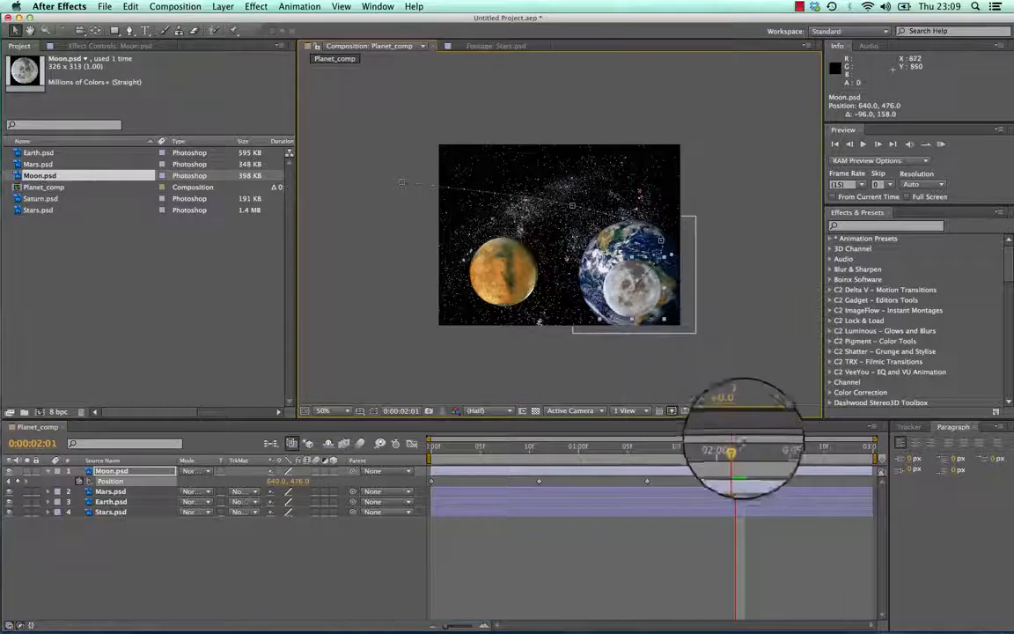
{"action": "left_click_drag", "start_coordinate": [733, 447], "coordinate": [795, 447]}
{"action": "left_click_drag", "start_coordinate": [643, 290], "coordinate": [603, 310]}
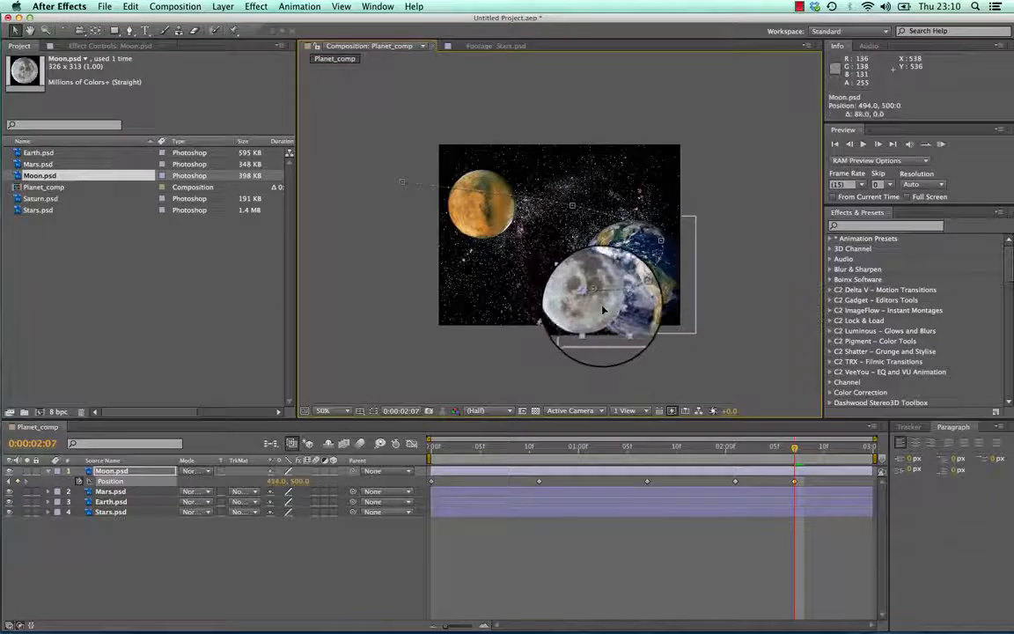
Start Scale keyframing on the Moon at 0:00:00:09 and enlarge it to about 86.6% at 0:00:00:12
{"action": "left_click_drag", "start_coordinate": [795, 448], "coordinate": [521, 421]}
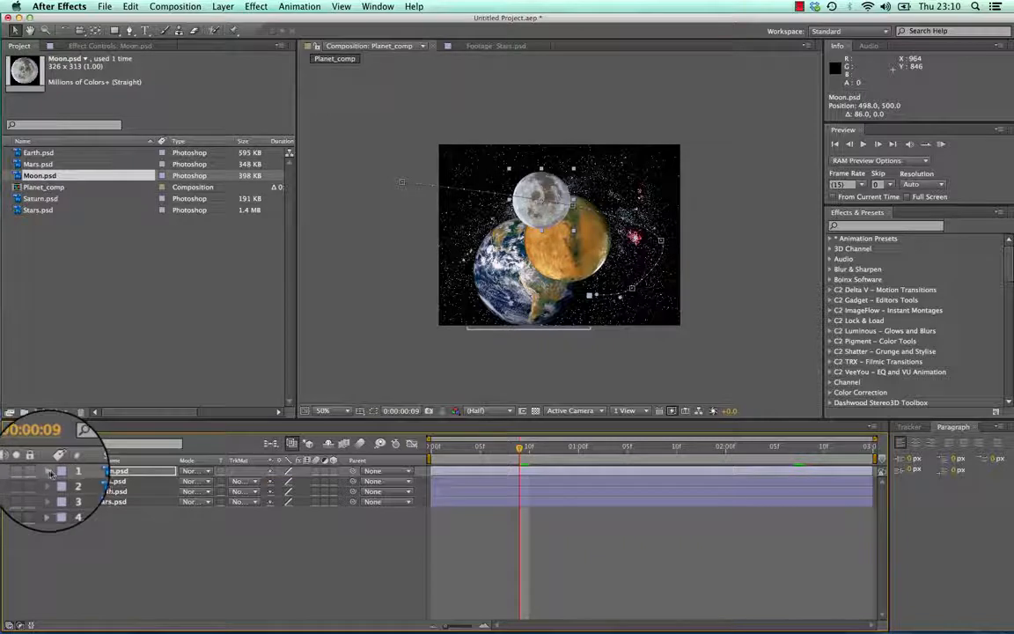
{"action": "left_click", "coordinate": [50, 474]}
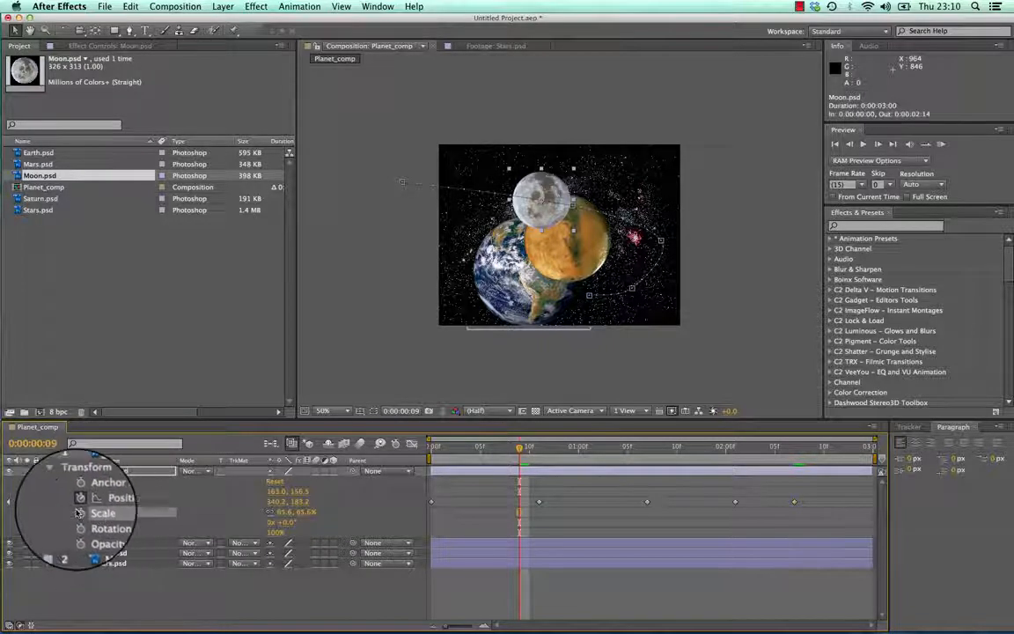
{"action": "left_click", "coordinate": [79, 512]}
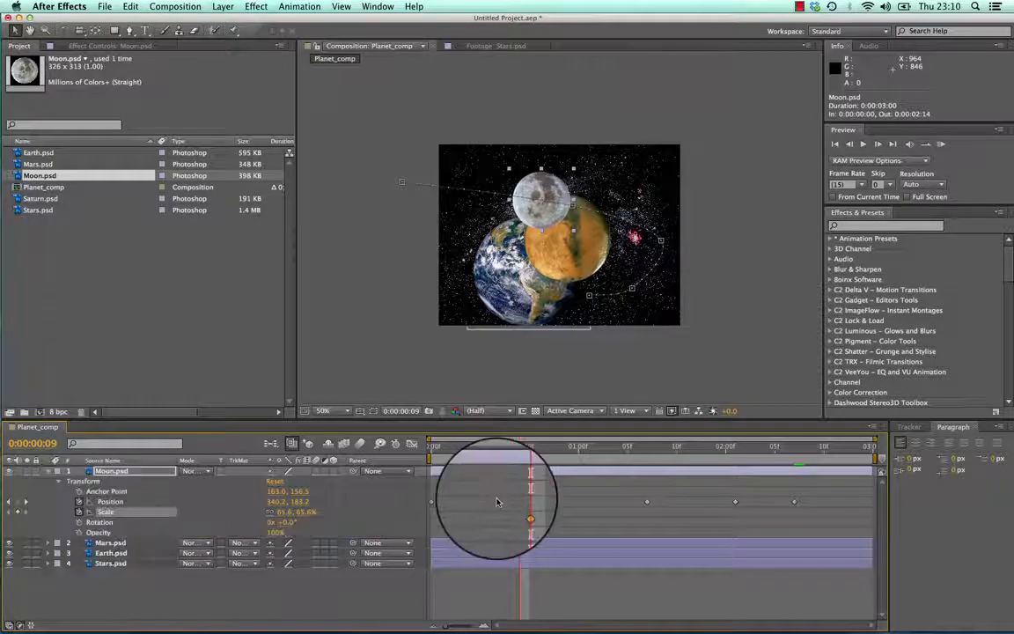
{"action": "left_click_drag", "start_coordinate": [521, 449], "coordinate": [549, 452]}
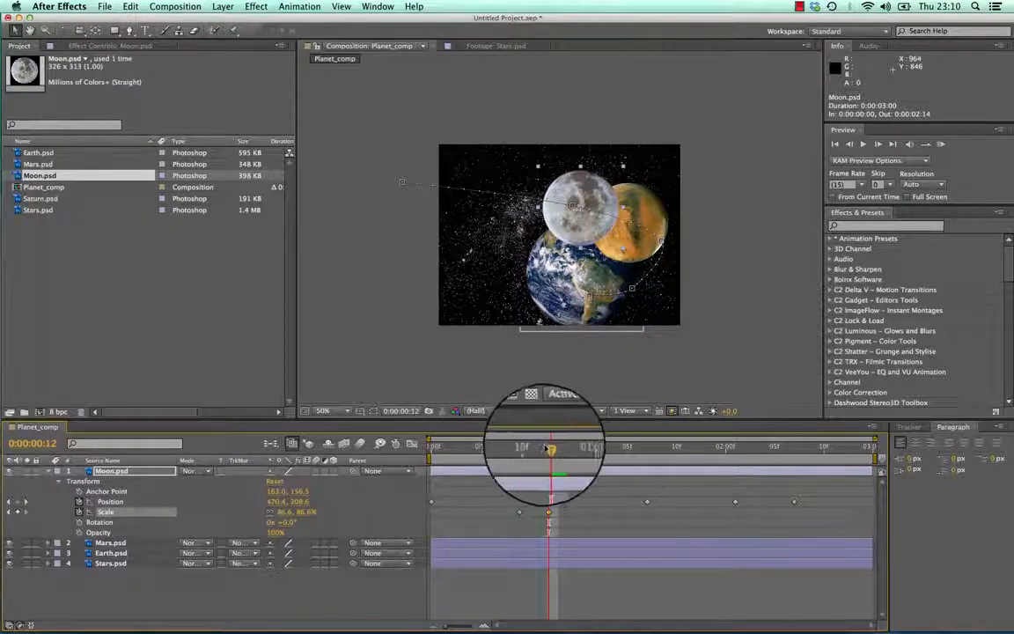
Keyframe the Moon's scale at about 49.6% at 0:00:01:06, about 33.6% at 0:00:01:09 and about 63.6% at 0:00:01:12
{"action": "left_click_drag", "start_coordinate": [549, 450], "coordinate": [639, 469]}
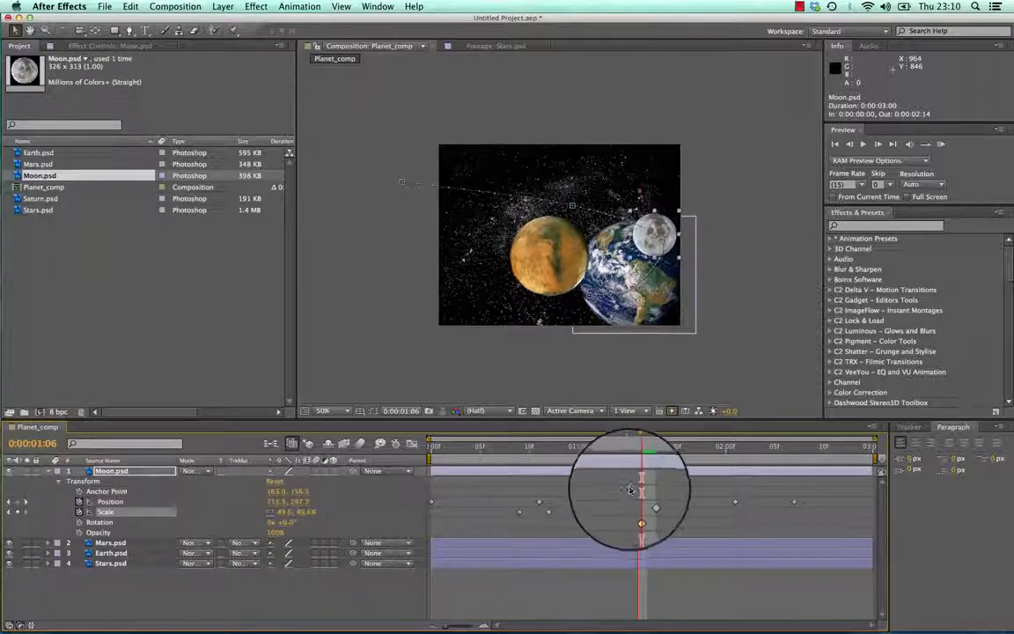
{"action": "left_click_drag", "start_coordinate": [638, 447], "coordinate": [656, 447]}
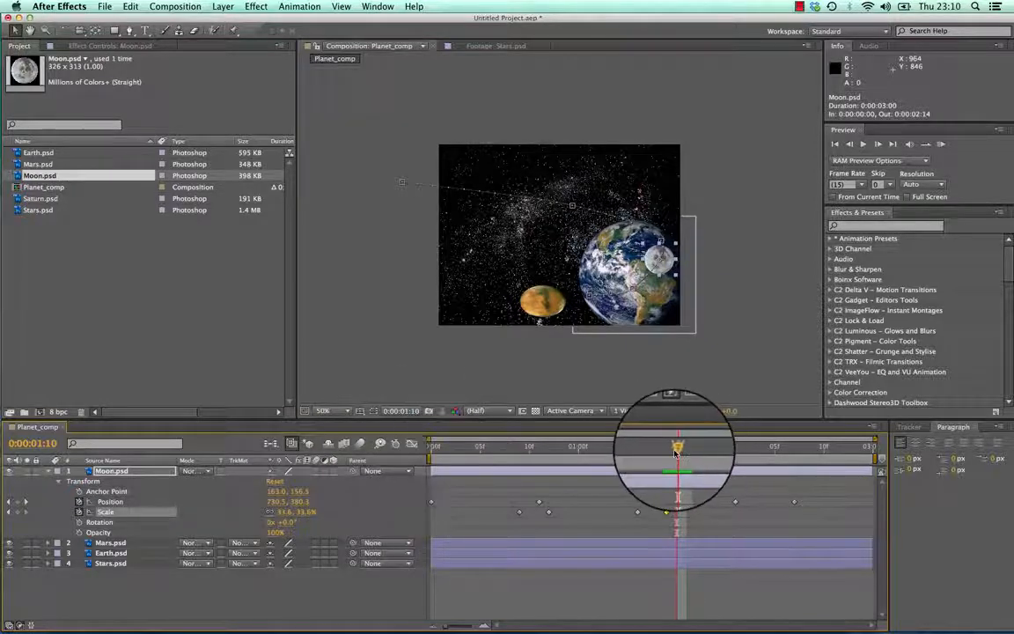
{"action": "left_click_drag", "start_coordinate": [676, 449], "coordinate": [695, 448]}
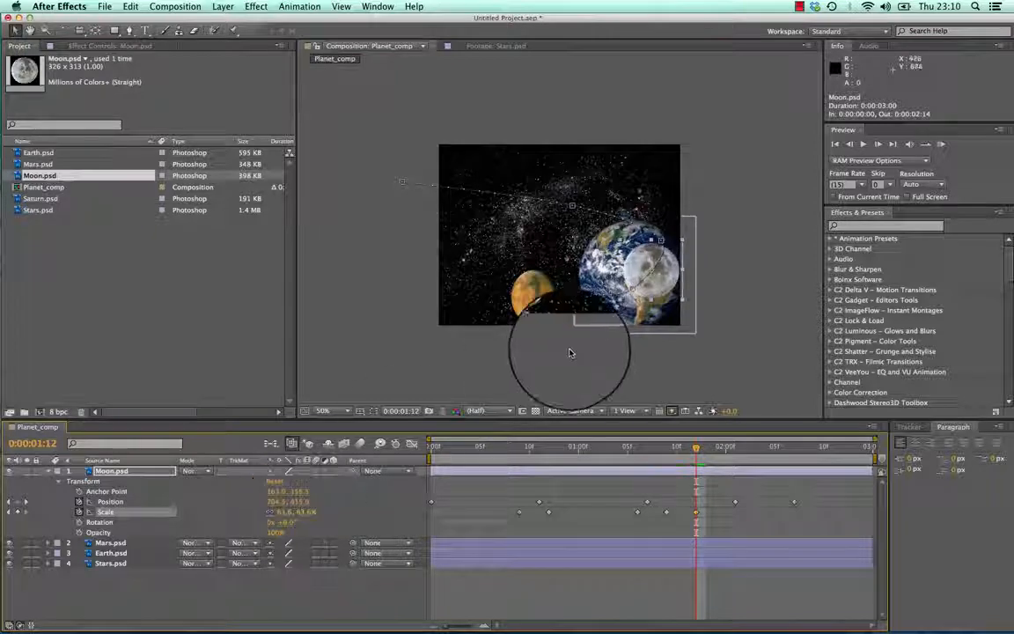
Shift the Moon's 0:00:02:01 position keyframe to about 612, 468
{"action": "left_click_drag", "start_coordinate": [662, 287], "coordinate": [624, 286]}
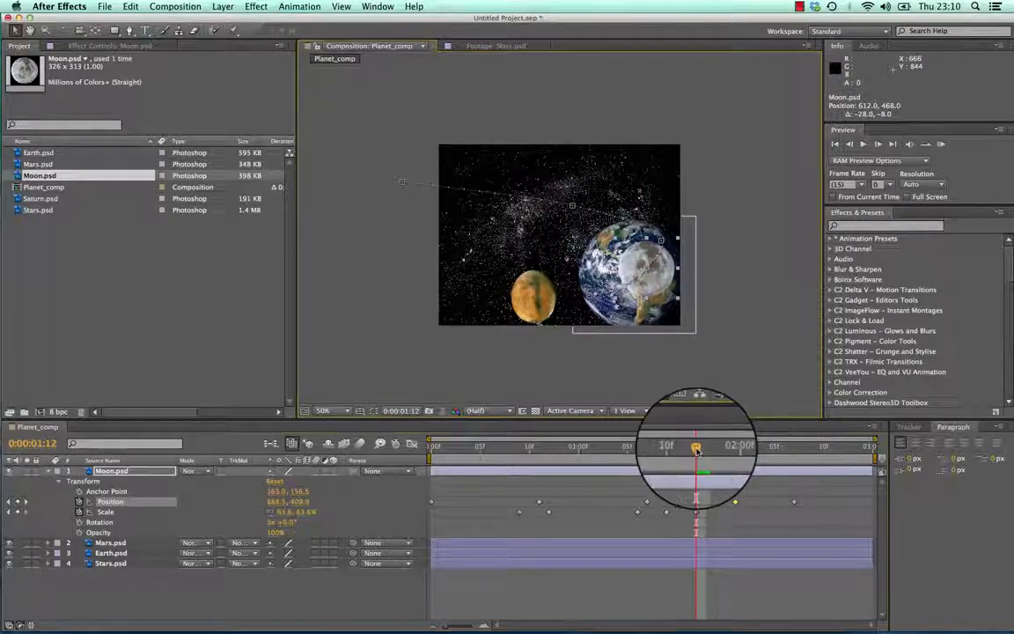
Keyframe the Moon's scale at about 77.6% at 0:00:02:02 and shift its 0:00:02:07 position keyframe to about 474, 478
{"action": "left_click_drag", "start_coordinate": [695, 449], "coordinate": [746, 449]}
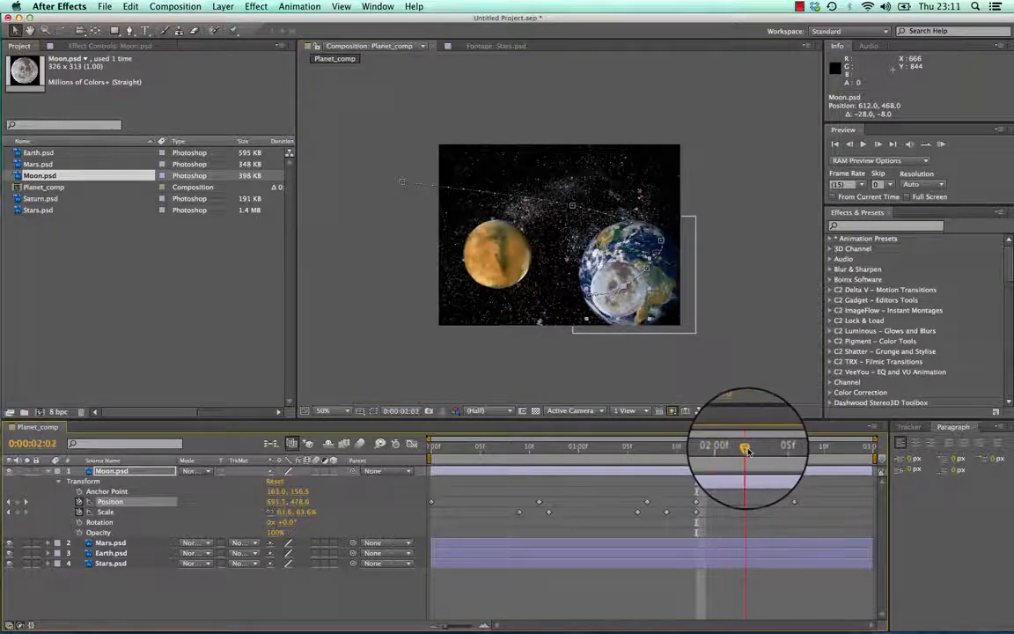
{"action": "left_click_drag", "start_coordinate": [300, 512], "coordinate": [310, 519]}
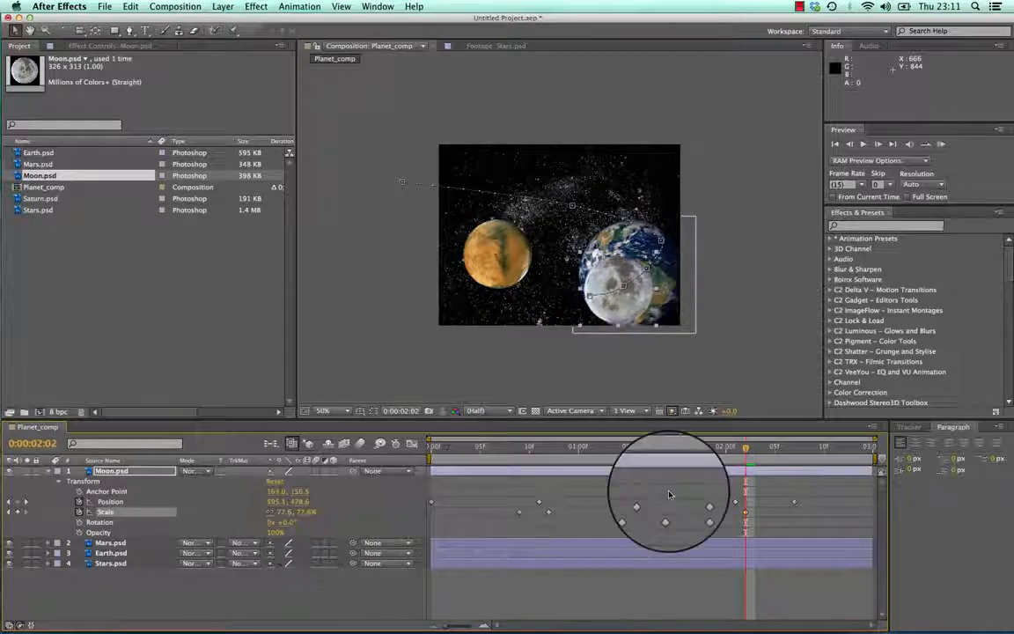
{"action": "left_click_drag", "start_coordinate": [745, 448], "coordinate": [795, 451]}
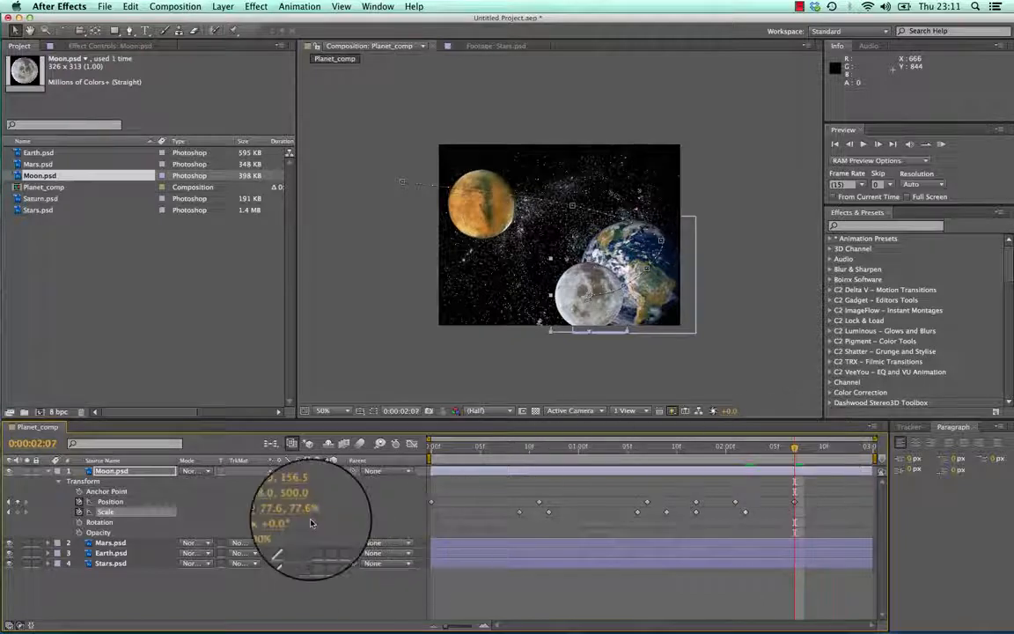
{"action": "left_click_drag", "start_coordinate": [584, 315], "coordinate": [573, 307]}
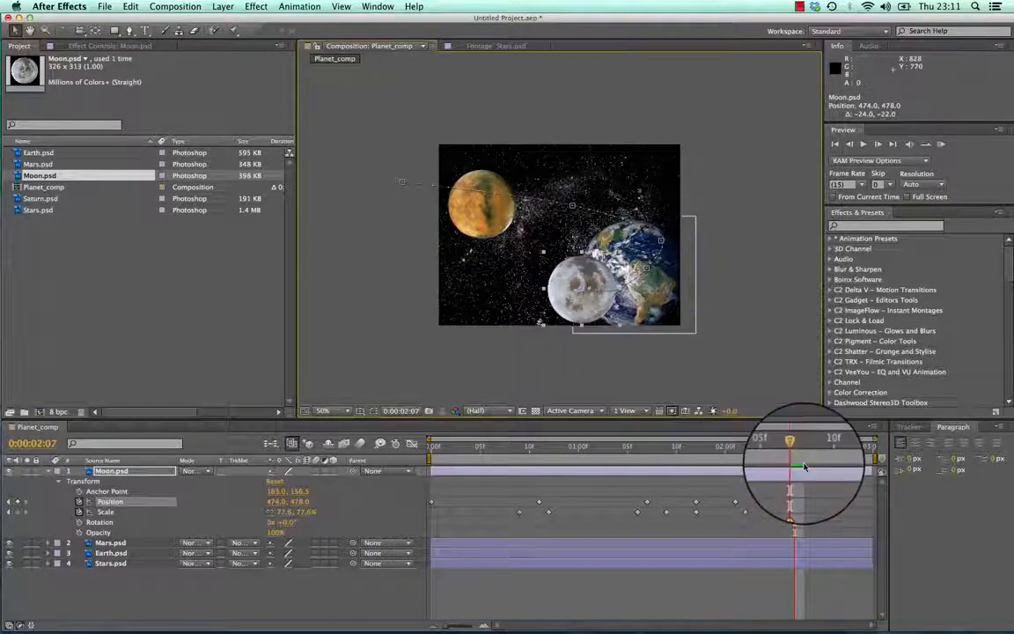
Return to the first frame, collapse the Moon layer's properties and add Saturn.psd as the top layer of Planet_comp
{"action": "left_click_drag", "start_coordinate": [695, 447], "coordinate": [76, 405]}
{"action": "left_click", "coordinate": [49, 475]}
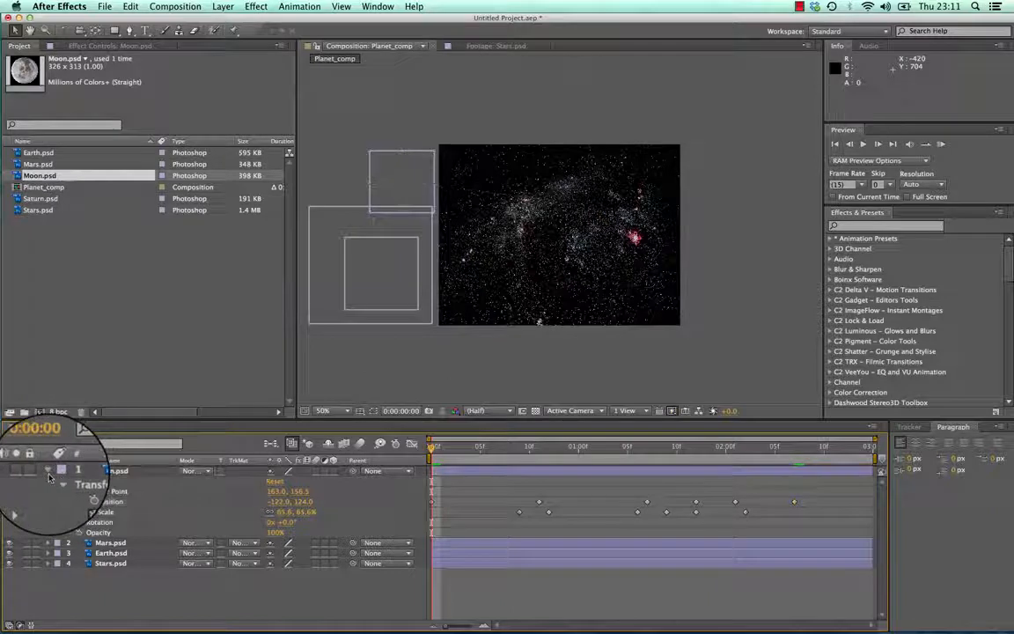
{"action": "left_click", "coordinate": [48, 471]}
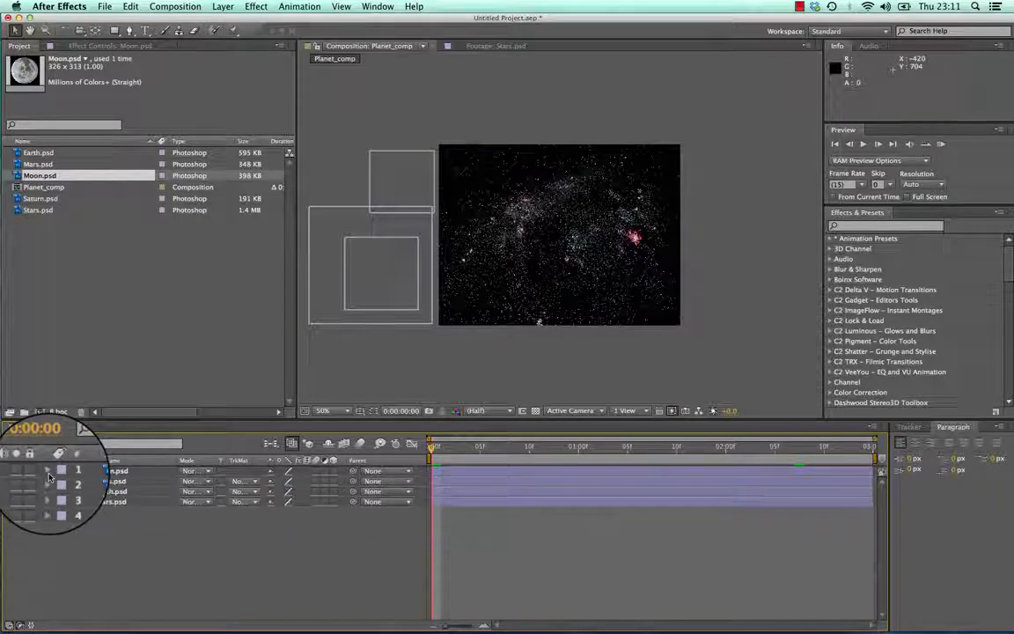
{"action": "left_click", "coordinate": [40, 198]}
{"action": "left_click_drag", "start_coordinate": [37, 201], "coordinate": [88, 472]}
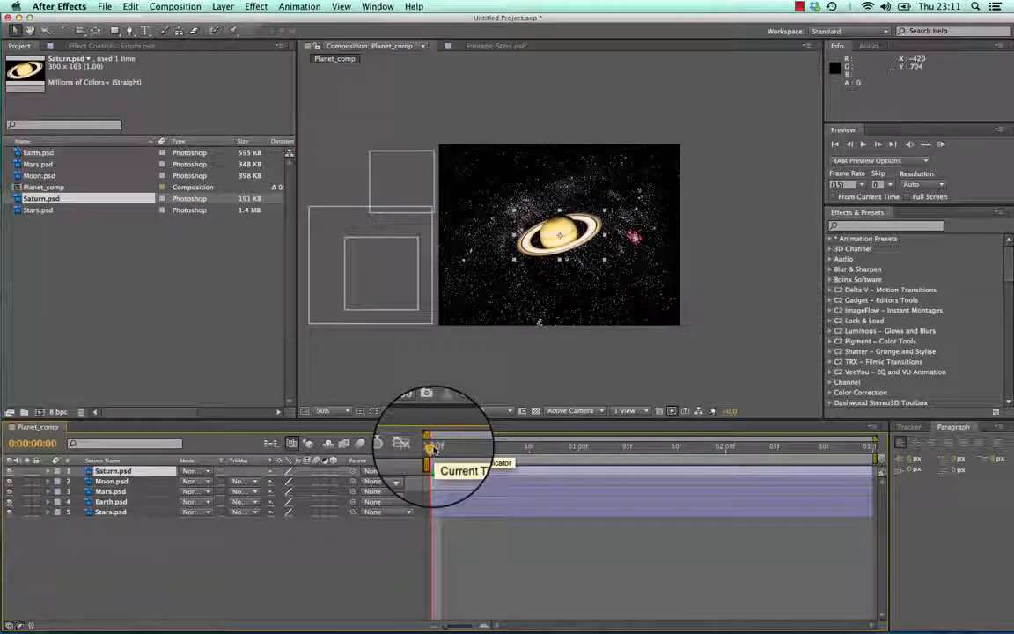
Place Saturn above the frame at about 228, -118 and start its Position keyframing at 0:00:00:00
{"action": "left_click_drag", "start_coordinate": [433, 449], "coordinate": [346, 460]}
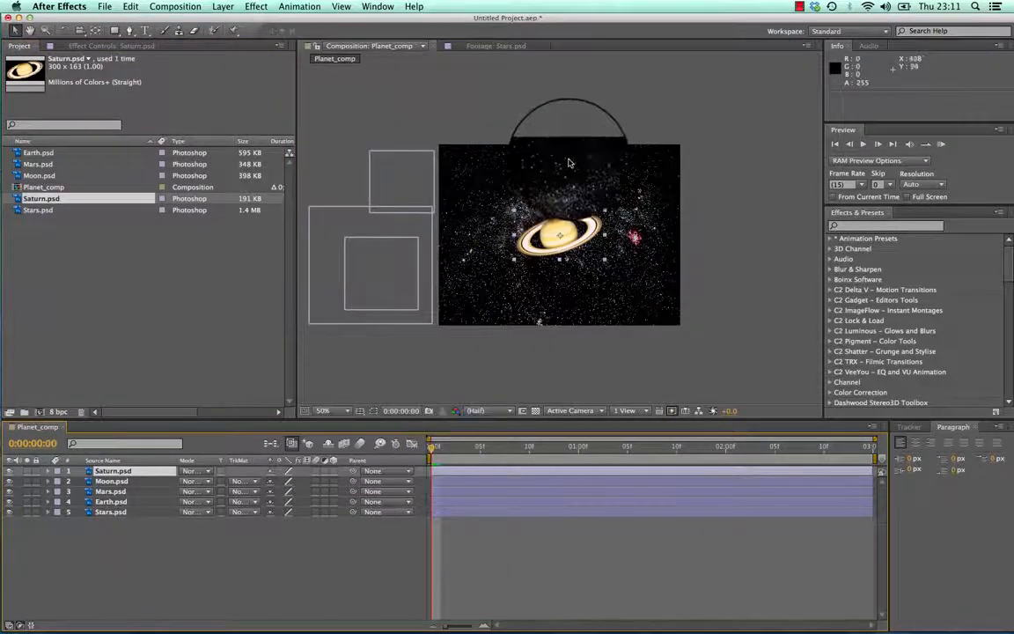
{"action": "left_click_drag", "start_coordinate": [559, 231], "coordinate": [522, 142]}
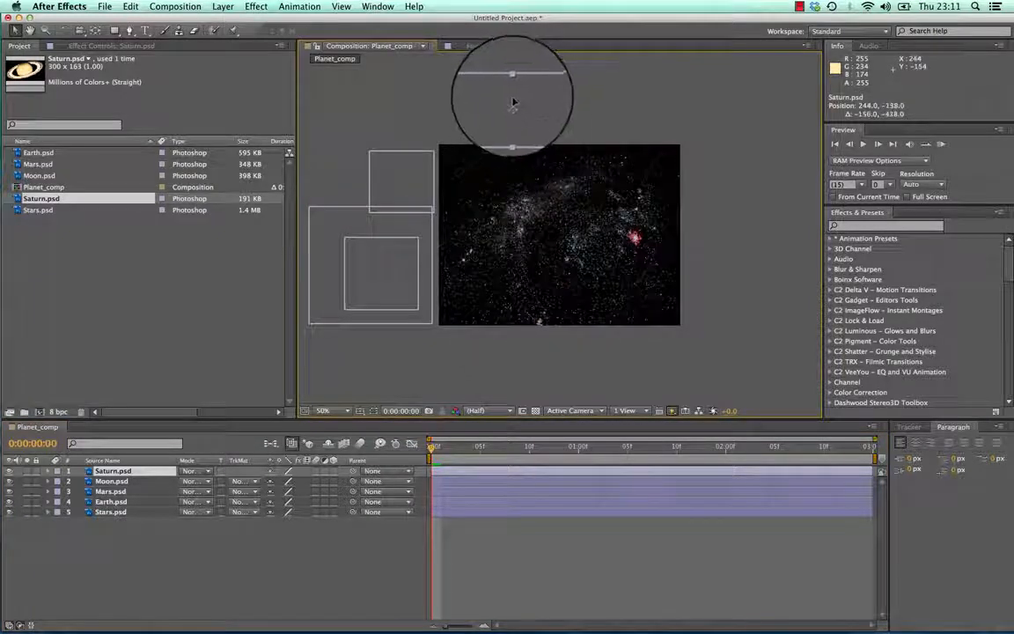
{"action": "left_click_drag", "start_coordinate": [507, 102], "coordinate": [507, 102]}
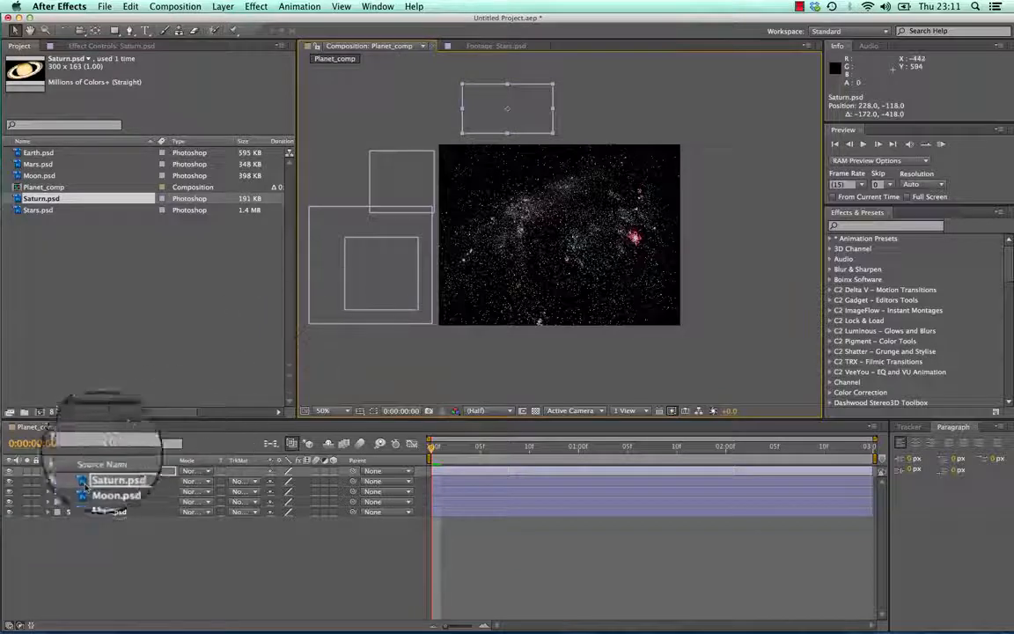
{"action": "key", "text": "p"}
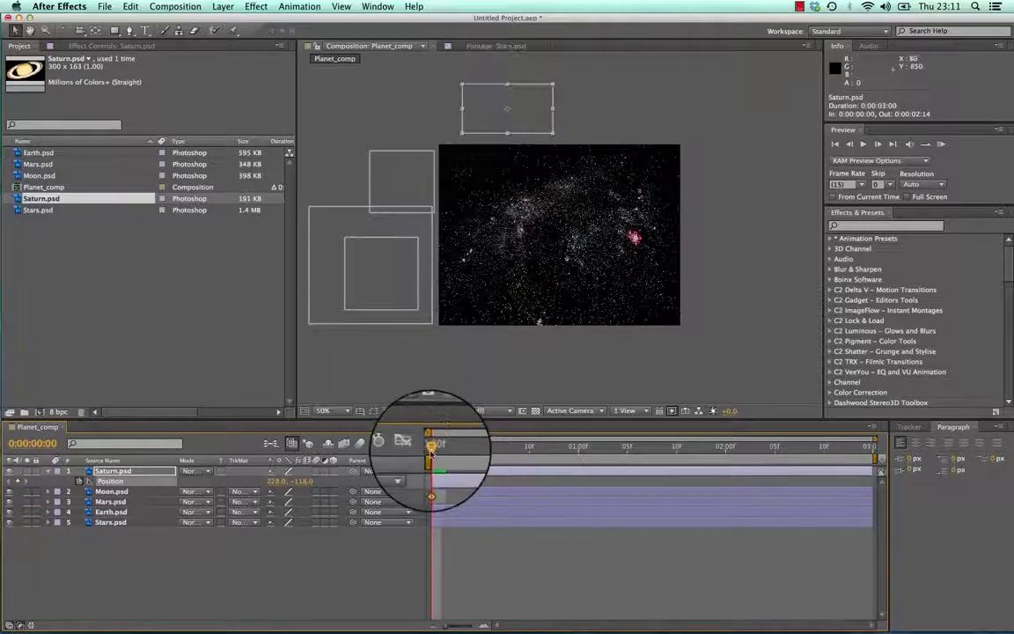
Keyframe Saturn's position at about 436, 508 at 0:00:02:00 and preview the animation from the start
{"action": "left_click_drag", "start_coordinate": [431, 446], "coordinate": [722, 454]}
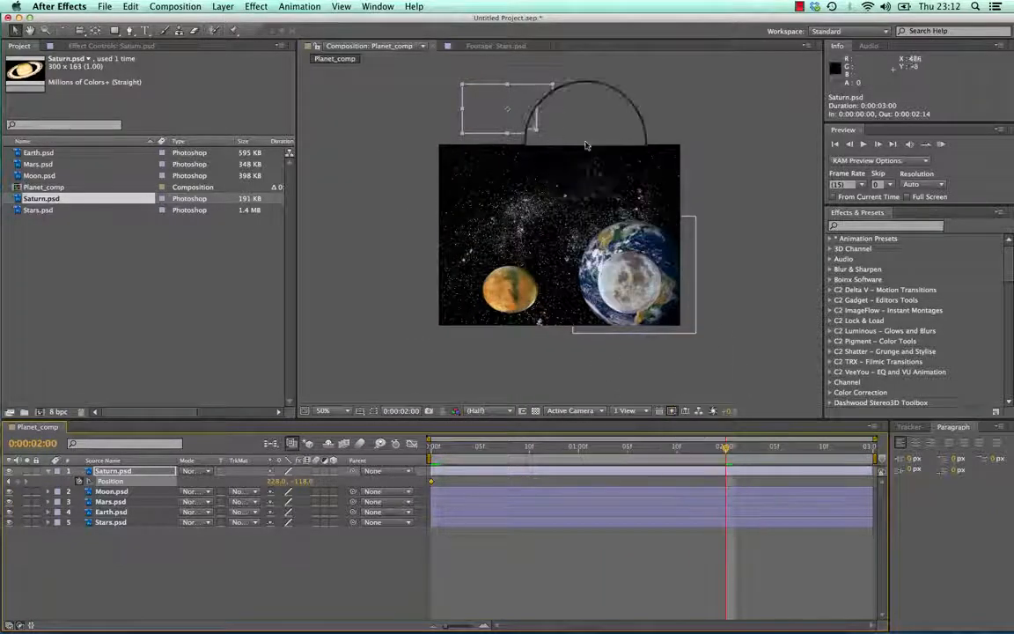
{"action": "left_click_drag", "start_coordinate": [532, 117], "coordinate": [596, 312]}
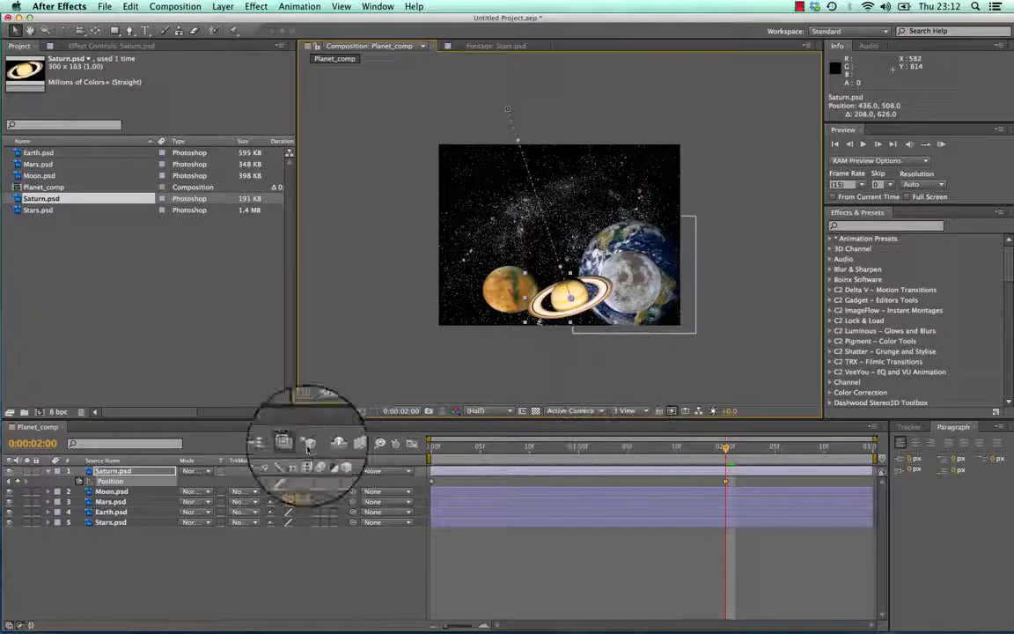
{"action": "left_click_drag", "start_coordinate": [724, 448], "coordinate": [388, 437]}
{"action": "key", "text": "space"}
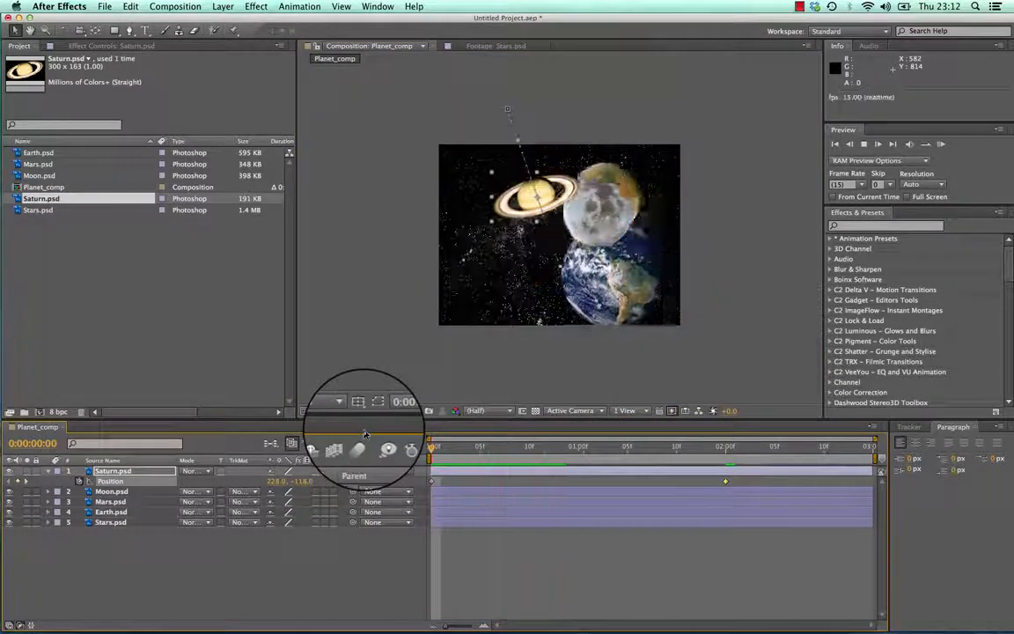
{"action": "key", "text": "space"}
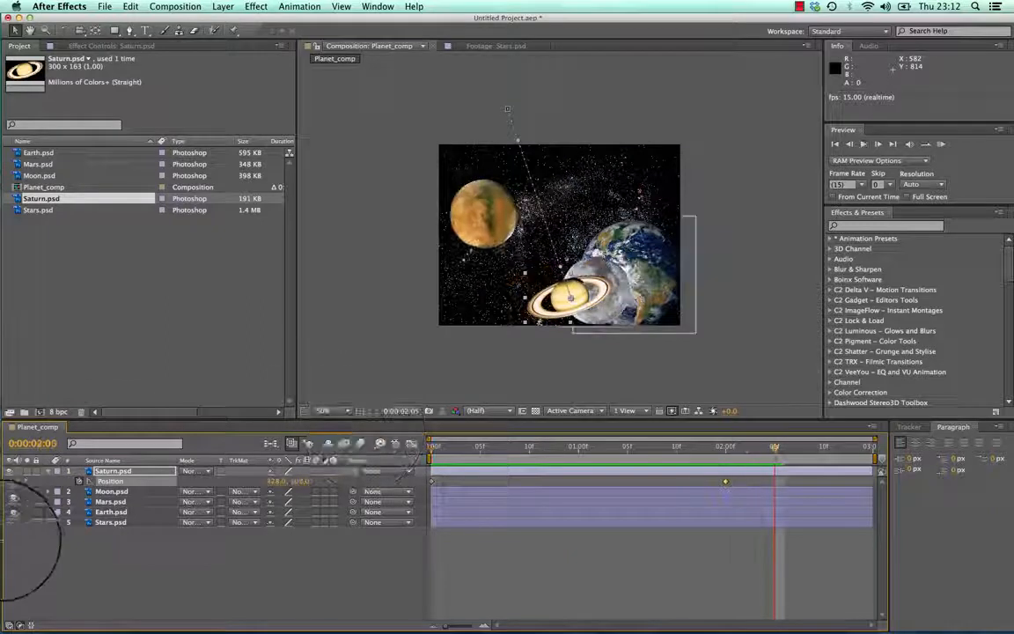
{"action": "left_click", "coordinate": [85, 483]}
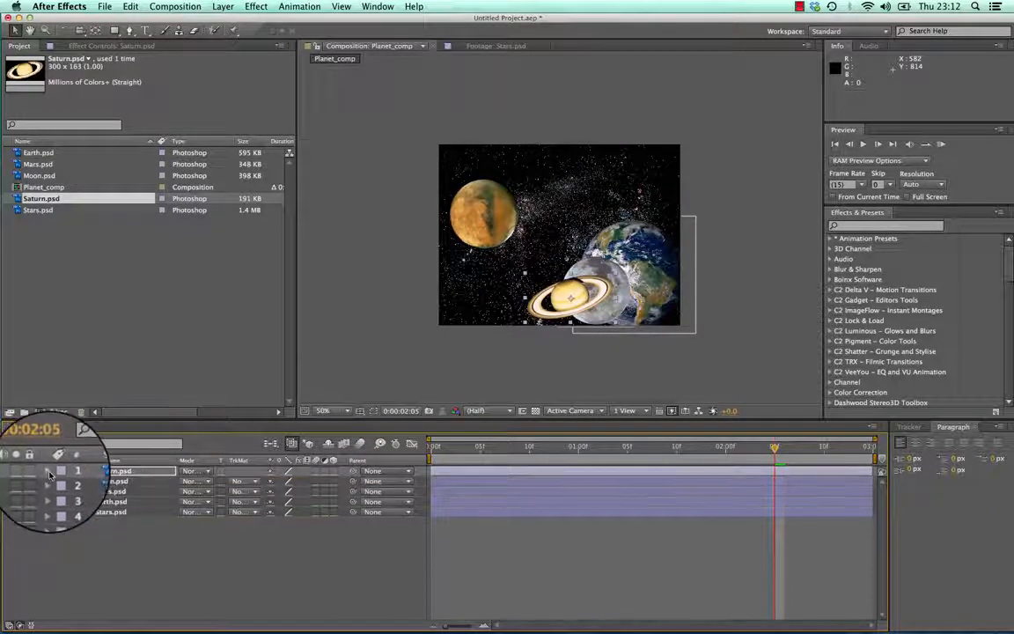
{"action": "left_click", "coordinate": [49, 473]}
{"action": "left_click", "coordinate": [91, 511]}
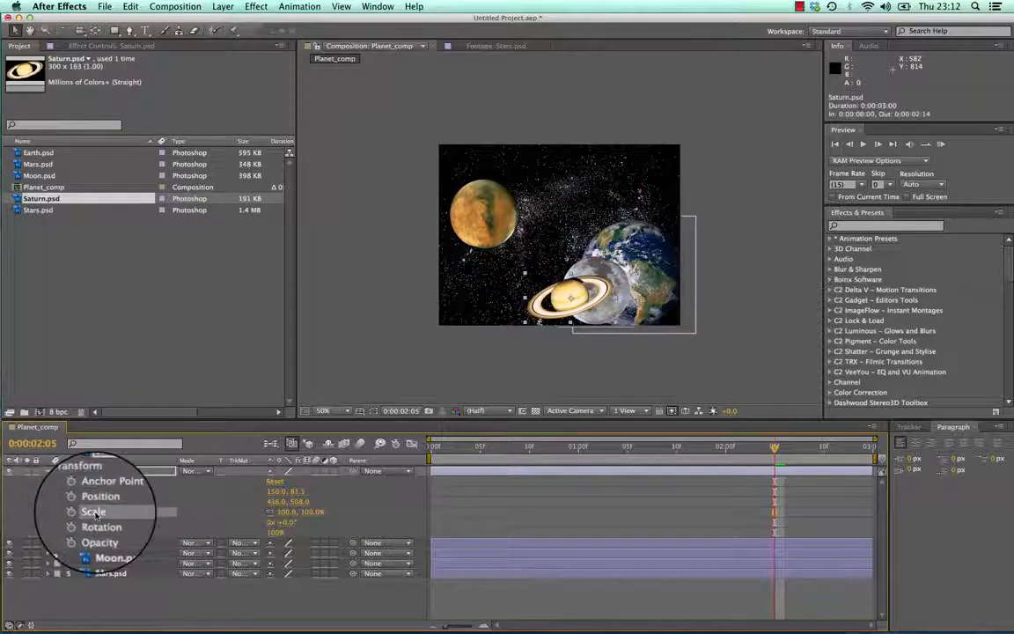
{"action": "left_click_drag", "start_coordinate": [775, 447], "coordinate": [385, 385]}
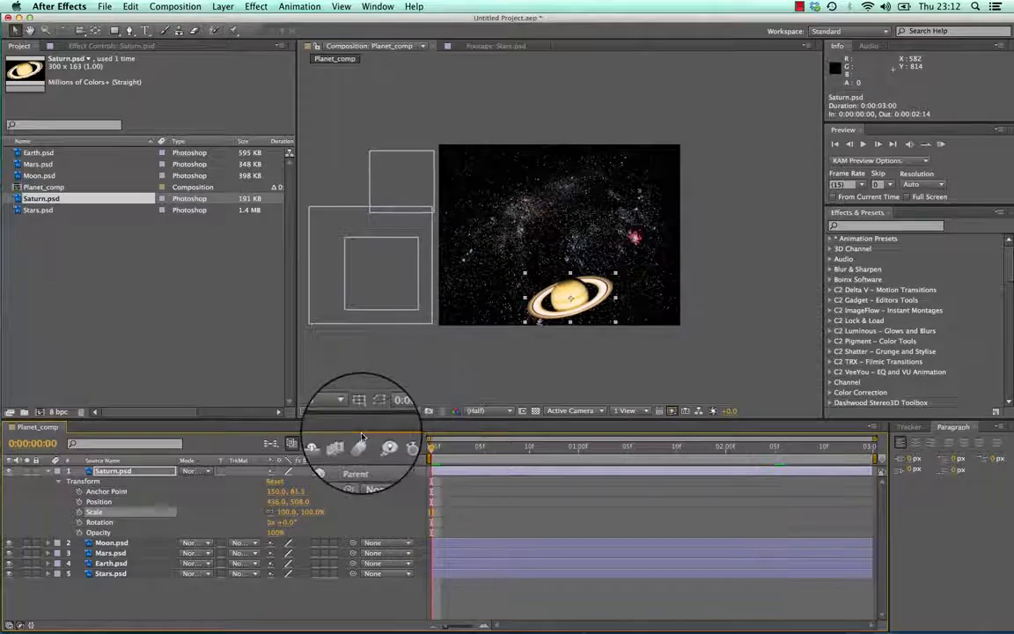
{"action": "key", "text": "super+z"}
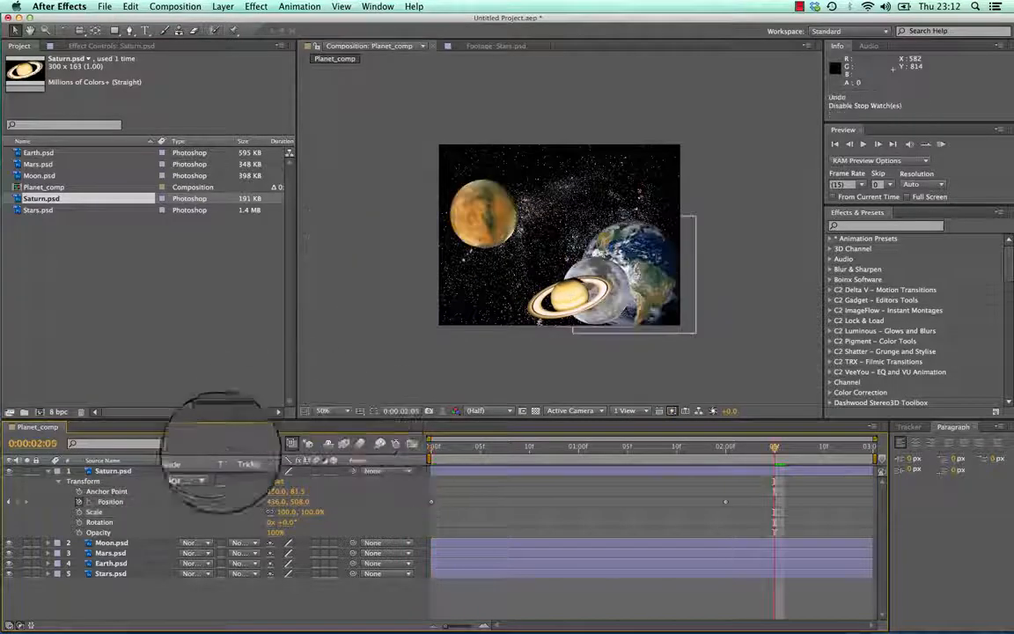
Enlarge Saturn to about 129% and start its Scale keyframing at 0:00:02:00
{"action": "left_click", "coordinate": [95, 514]}
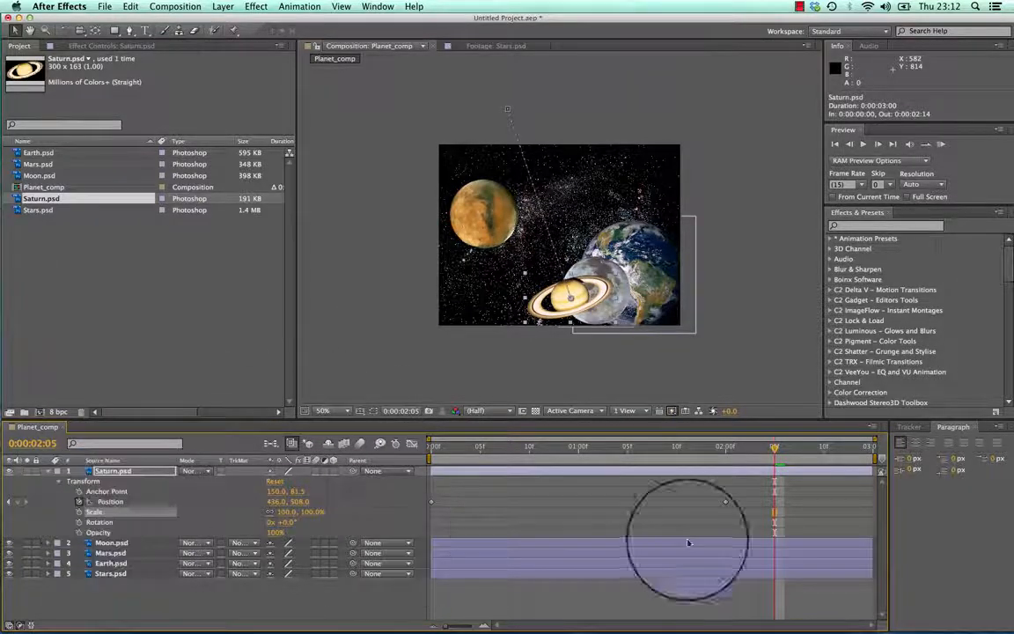
{"action": "left_click", "coordinate": [588, 446]}
{"action": "left_click_drag", "start_coordinate": [571, 447], "coordinate": [724, 474]}
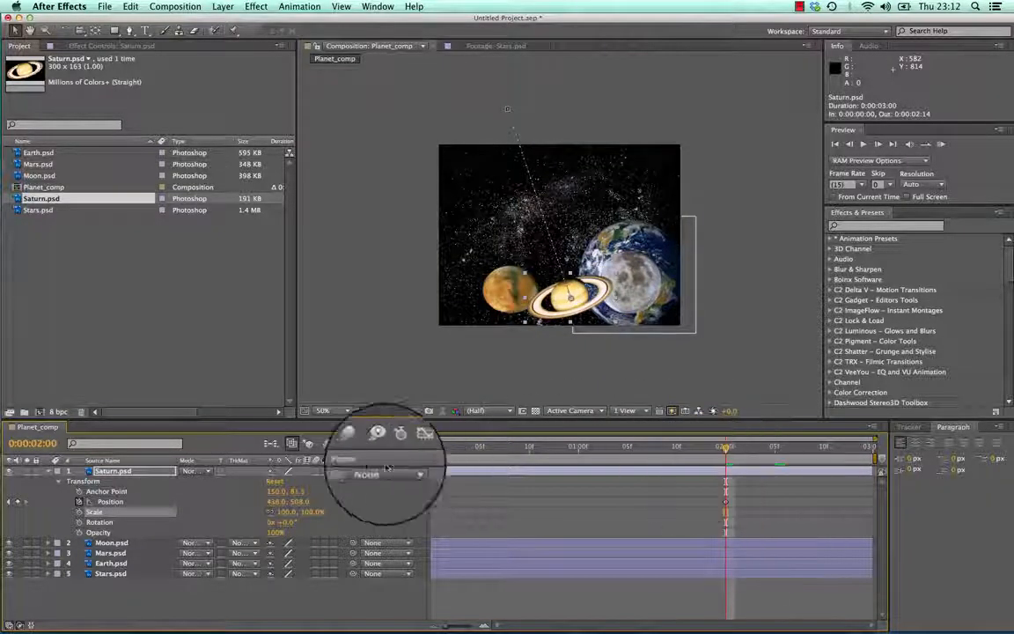
{"action": "left_click_drag", "start_coordinate": [288, 517], "coordinate": [302, 512]}
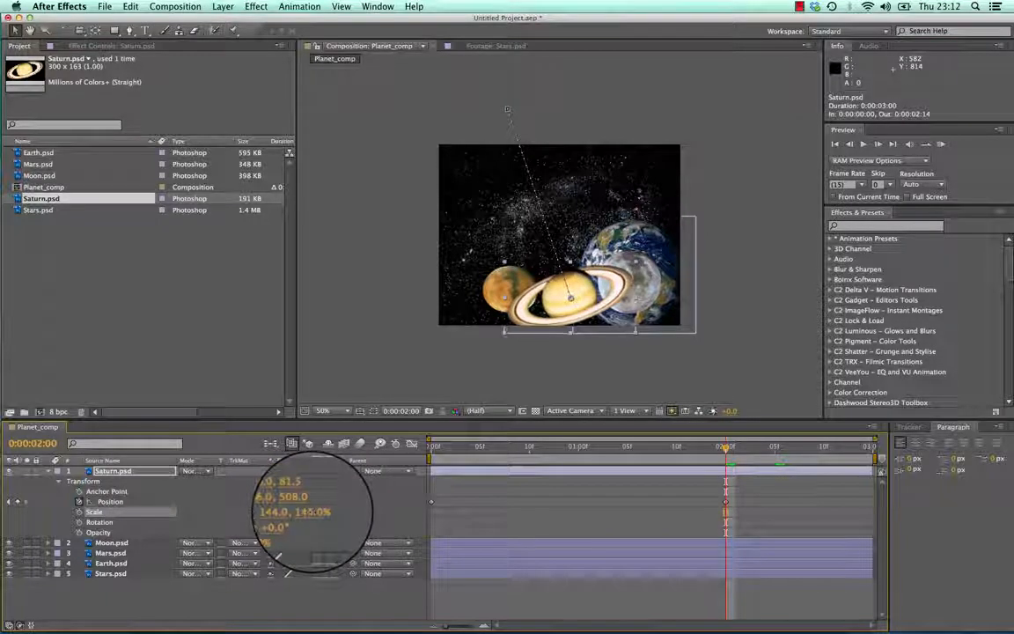
{"action": "left_click_drag", "start_coordinate": [313, 512], "coordinate": [301, 512]}
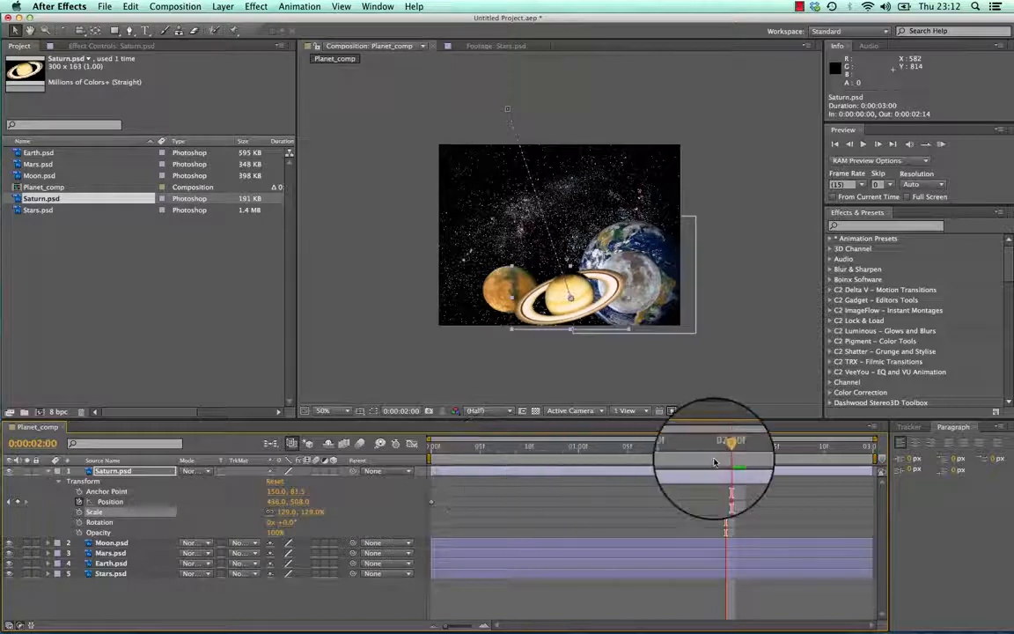
{"action": "mouse_move", "coordinate": [725, 455]}
{"action": "left_mouse_down"}
{"action": "mouse_move", "coordinate": [641, 435]}
{"action": "mouse_move", "coordinate": [420, 430]}
{"action": "mouse_move", "coordinate": [532, 435]}
{"action": "mouse_move", "coordinate": [598, 465]}
{"action": "mouse_move", "coordinate": [646, 449]}
{"action": "mouse_move", "coordinate": [738, 466]}
{"action": "left_mouse_up"}
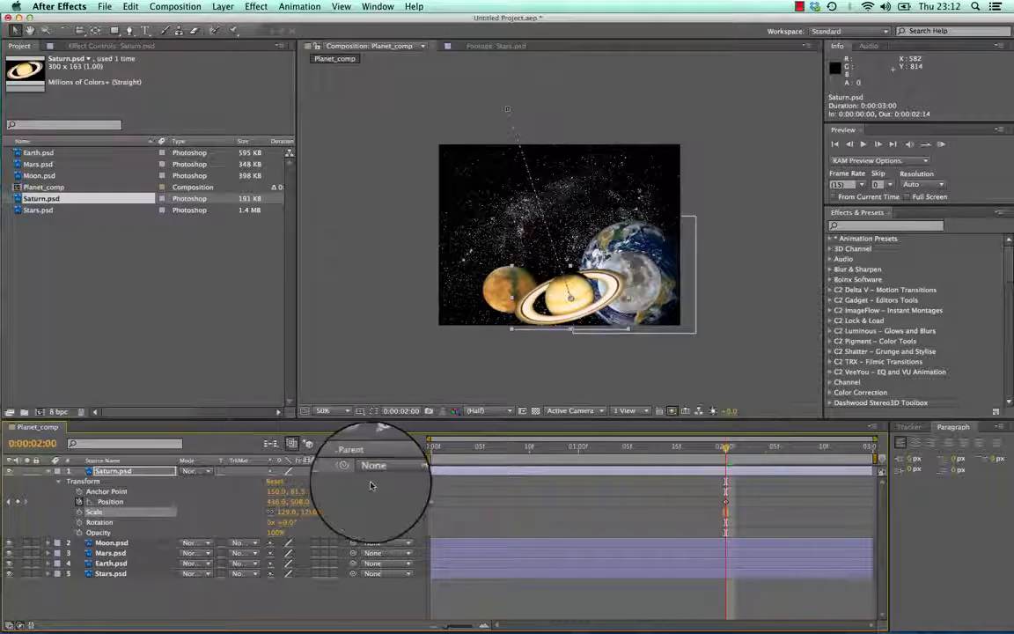
{"action": "left_click", "coordinate": [79, 512]}
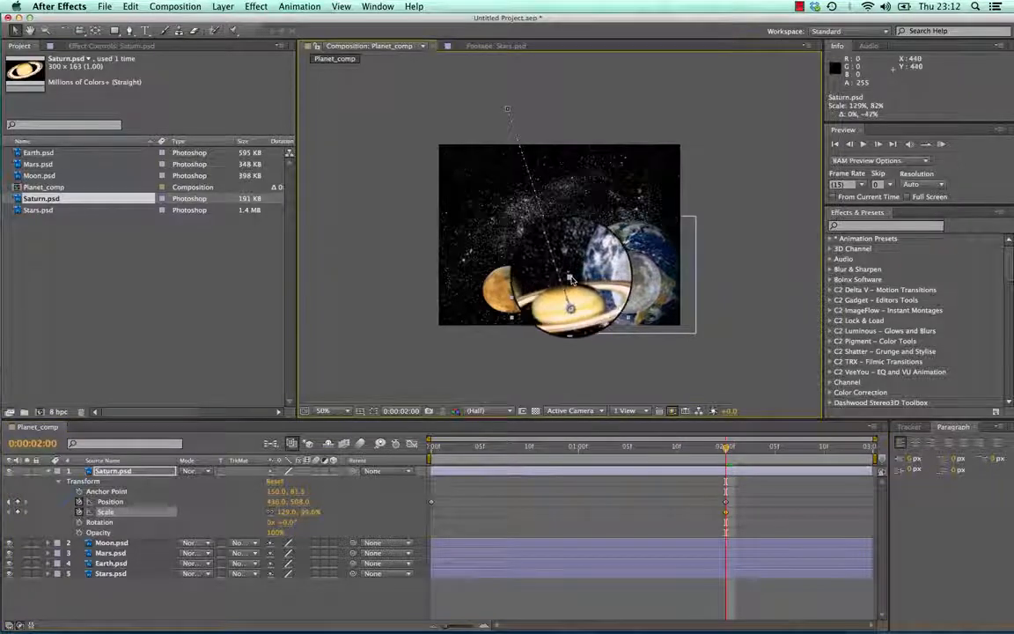
Squash Saturn's height to about 82.4% at 444, 540 on 0:00:02:00, and stretch it to about 136.4% at 444, 498 on 0:00:02:02
{"action": "left_click_drag", "start_coordinate": [570, 279], "coordinate": [578, 303]}
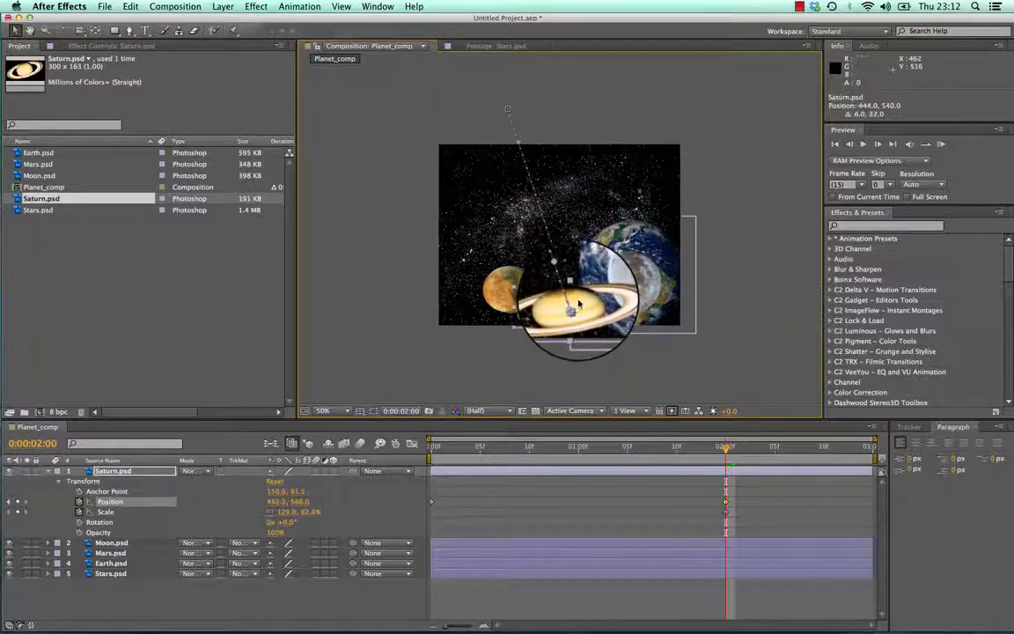
{"action": "left_click_drag", "start_coordinate": [727, 447], "coordinate": [744, 451]}
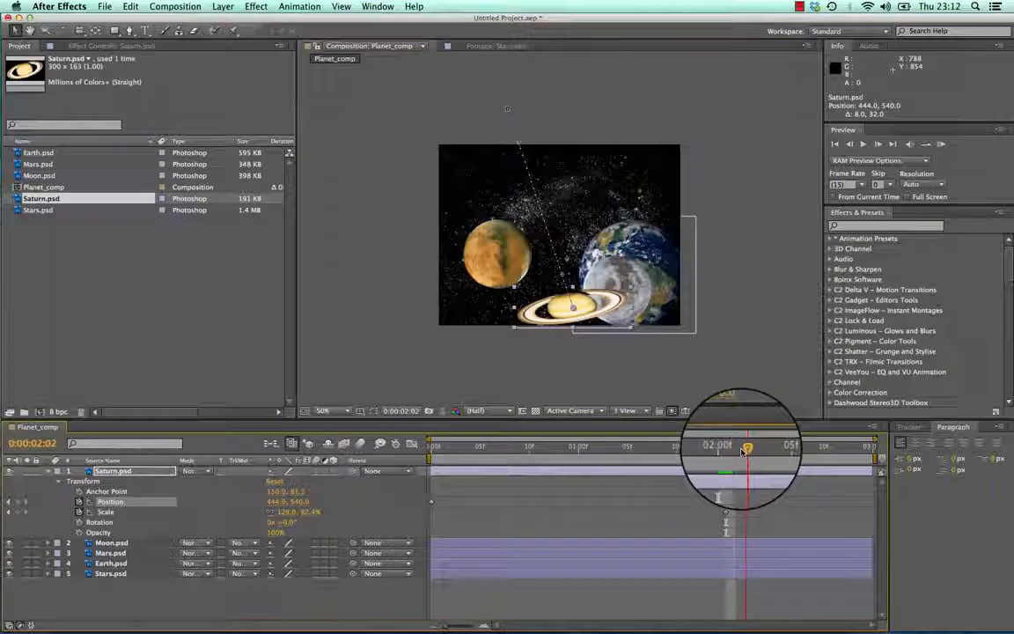
{"action": "left_click_drag", "start_coordinate": [573, 288], "coordinate": [572, 286]}
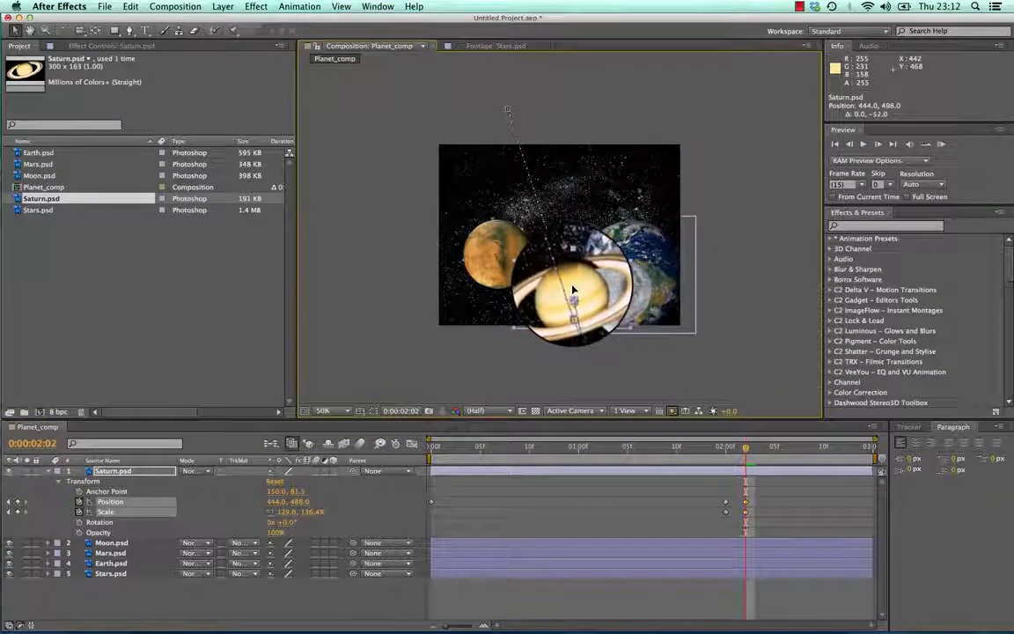
Squash Saturn's height to about 77.5% at 464, 536 on 0:00:02:04, and stretch it to about 143.7% at 422, 490 on 0:00:02:06
{"action": "left_click_drag", "start_coordinate": [747, 450], "coordinate": [764, 448]}
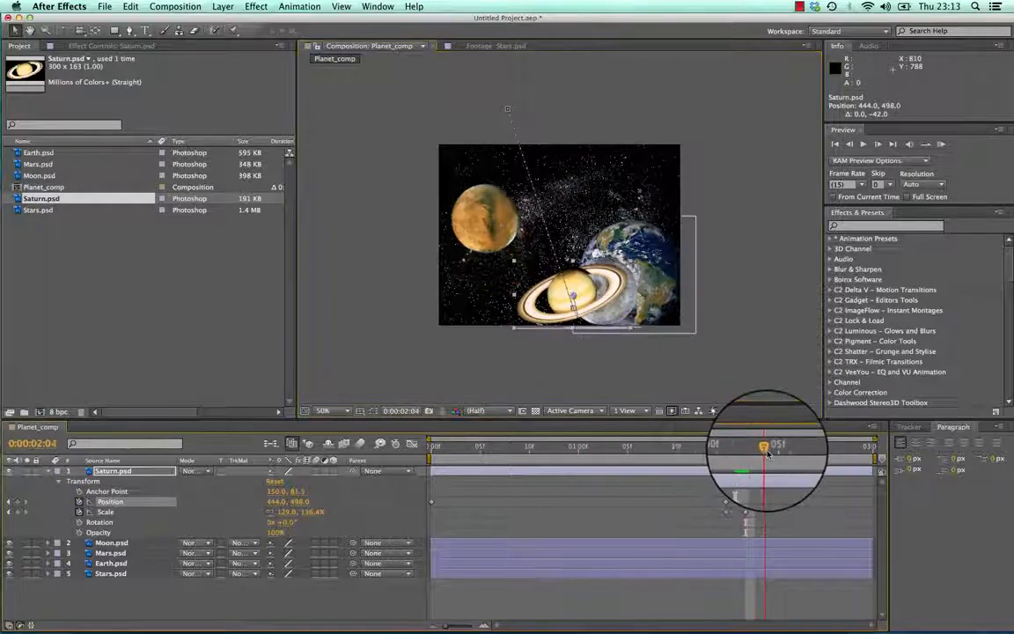
{"action": "left_click_drag", "start_coordinate": [573, 262], "coordinate": [586, 306]}
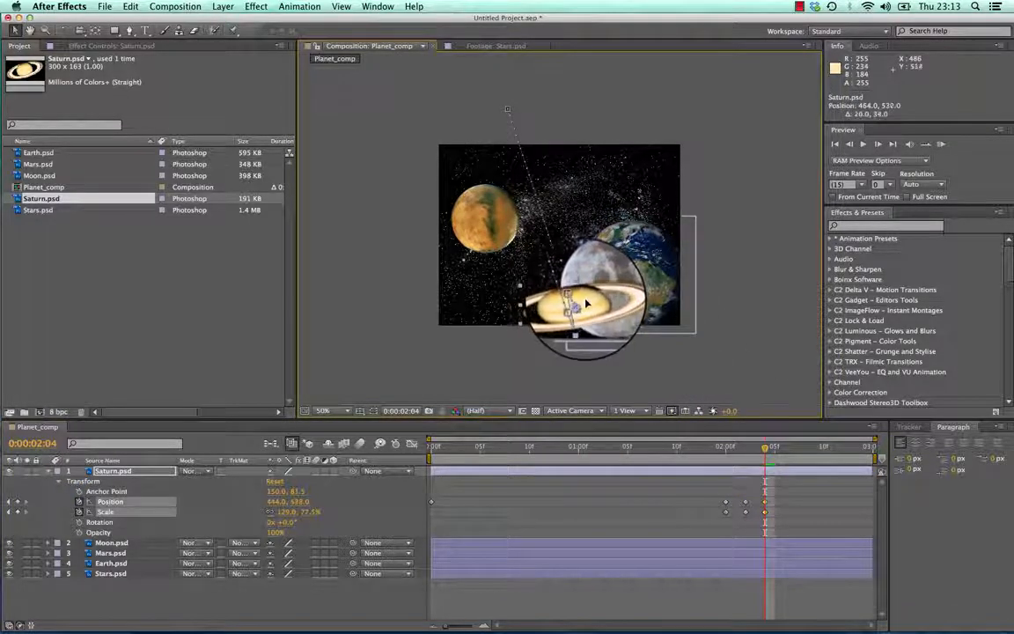
{"action": "left_click_drag", "start_coordinate": [765, 447], "coordinate": [786, 449]}
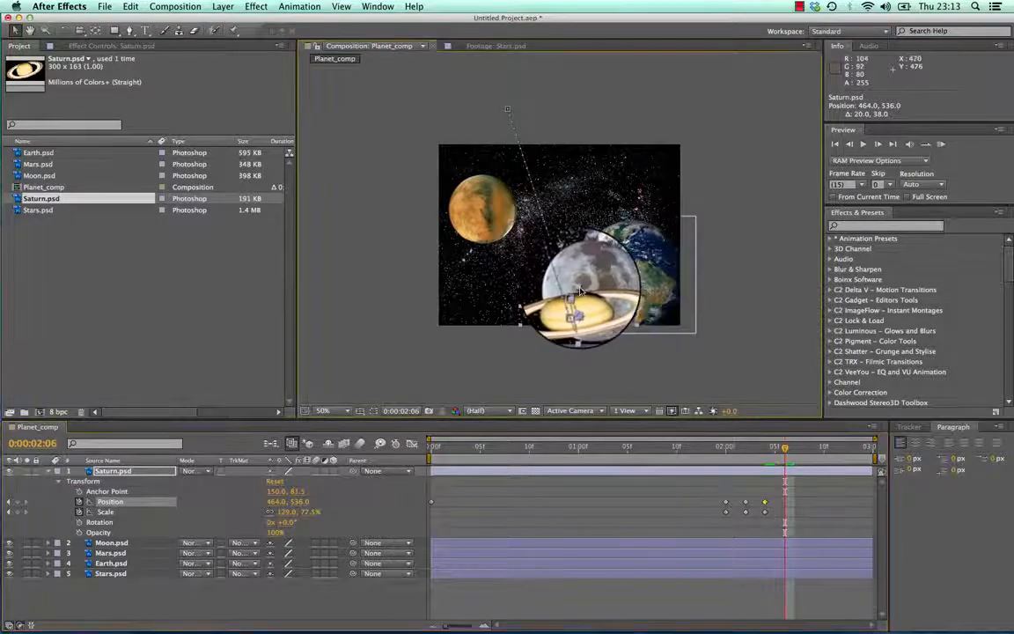
{"action": "left_click_drag", "start_coordinate": [579, 290], "coordinate": [569, 274]}
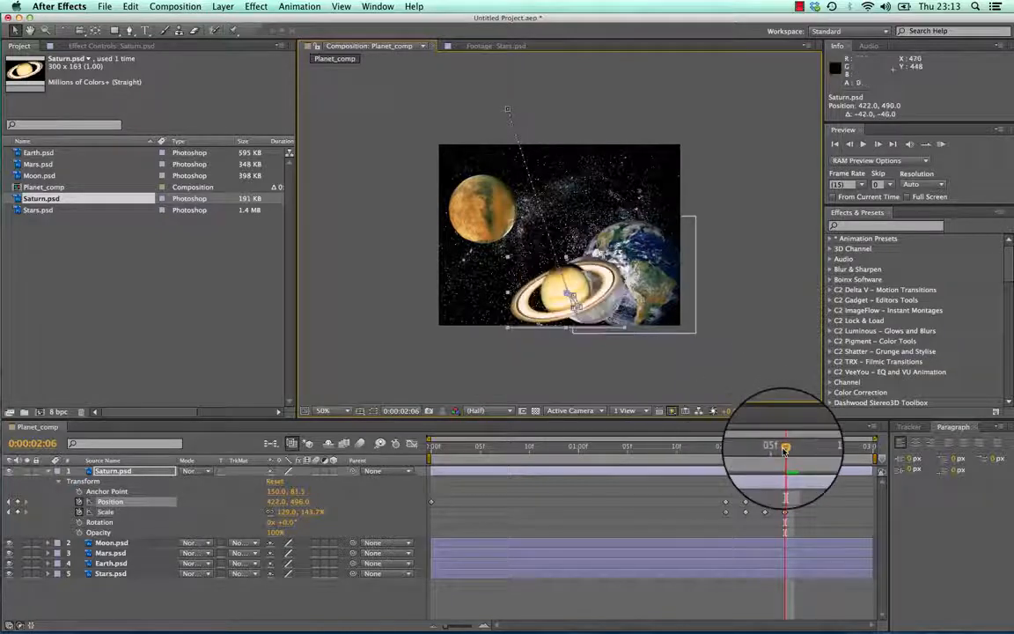
Squash Saturn's height to about 72.6% at 422, 536 on 0:00:02:08, and stretch it to about 121.6% at 432, 506 on 0:00:02:10
{"action": "left_click_drag", "start_coordinate": [785, 449], "coordinate": [805, 451]}
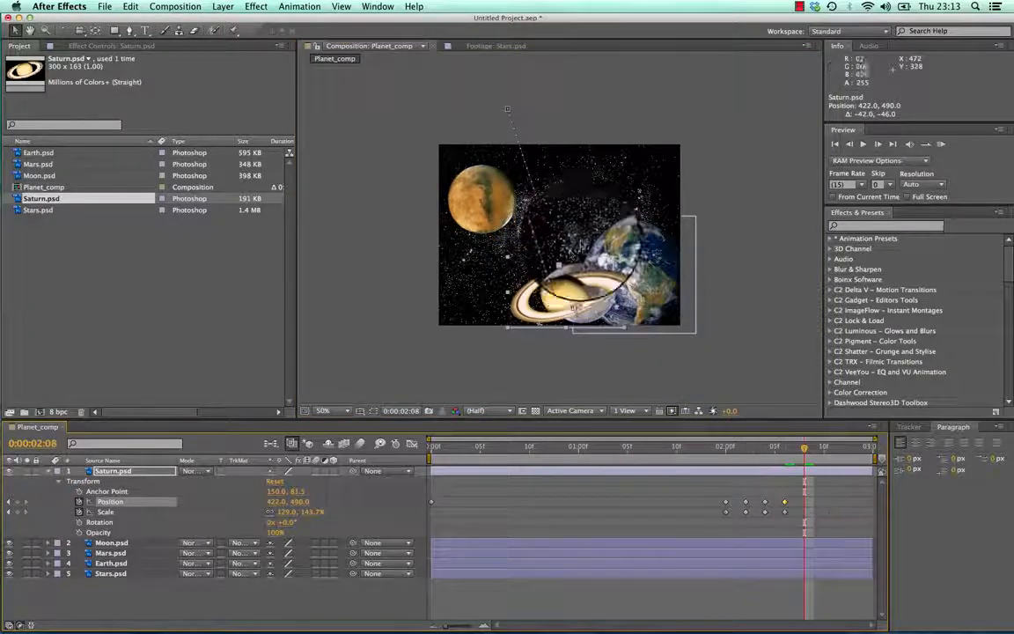
{"action": "left_click_drag", "start_coordinate": [569, 255], "coordinate": [575, 308]}
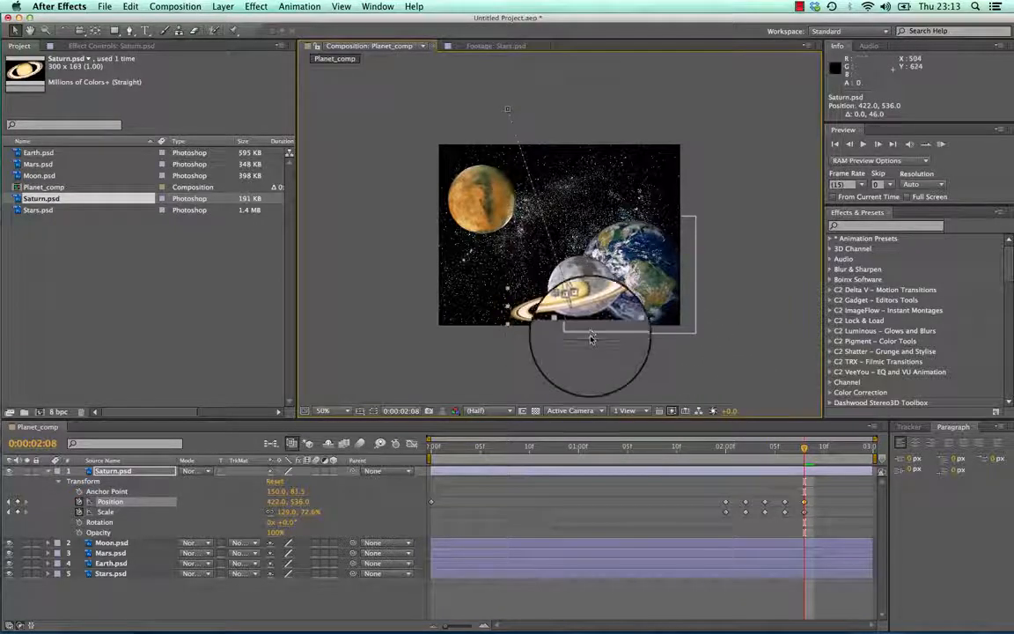
{"action": "left_click_drag", "start_coordinate": [804, 448], "coordinate": [815, 449]}
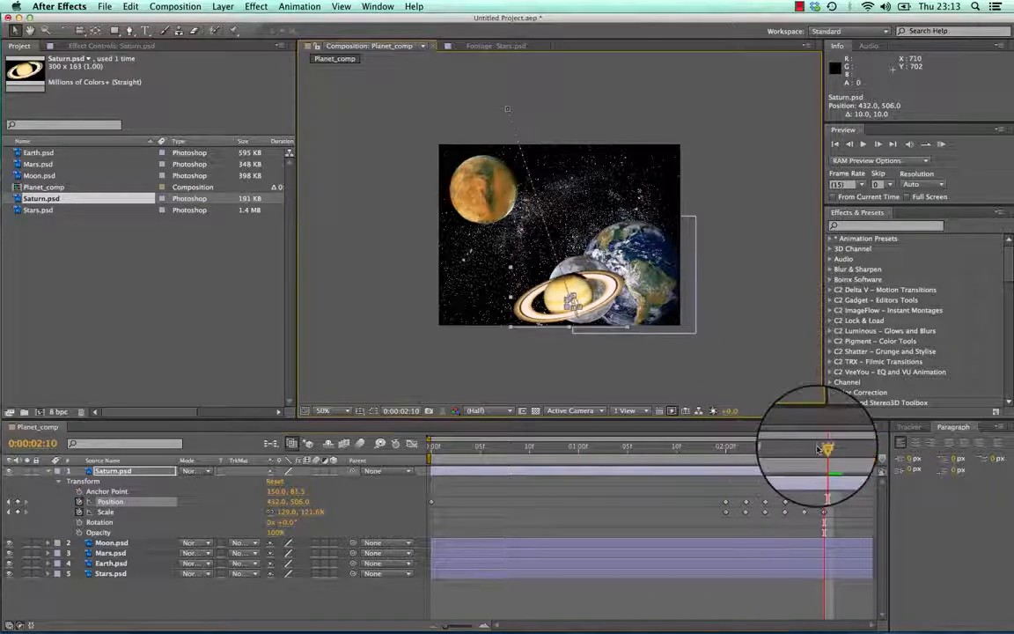
Preview the animation from the start, collapse the Saturn layer, and look through the imported planet and star images
{"action": "left_click_drag", "start_coordinate": [820, 447], "coordinate": [595, 473]}
{"action": "key", "text": "space"}
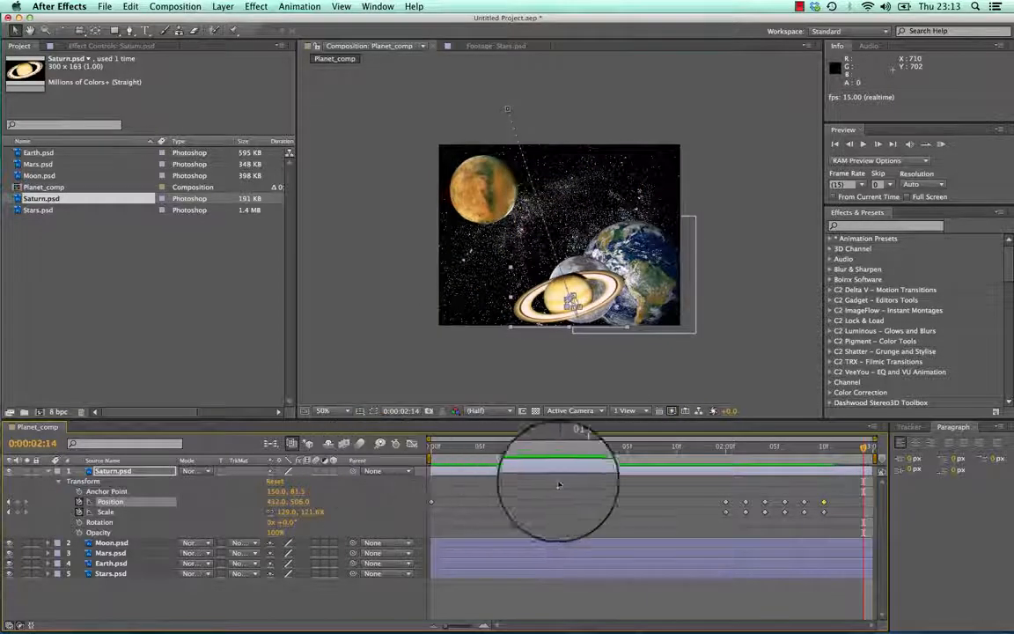
{"action": "left_click", "coordinate": [49, 473]}
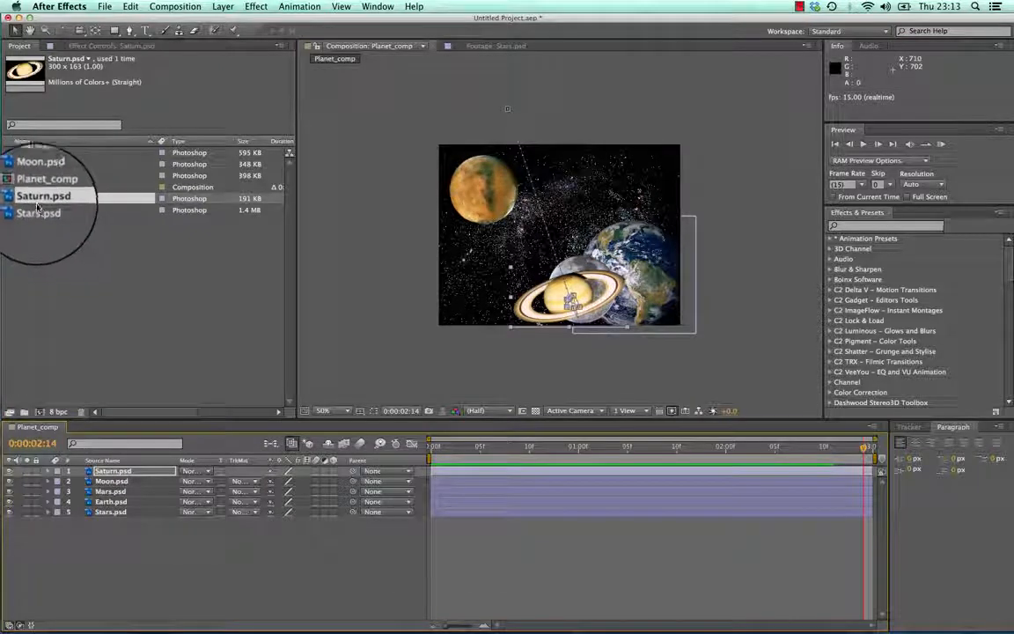
{"action": "left_click", "coordinate": [40, 175]}
{"action": "left_click", "coordinate": [38, 165]}
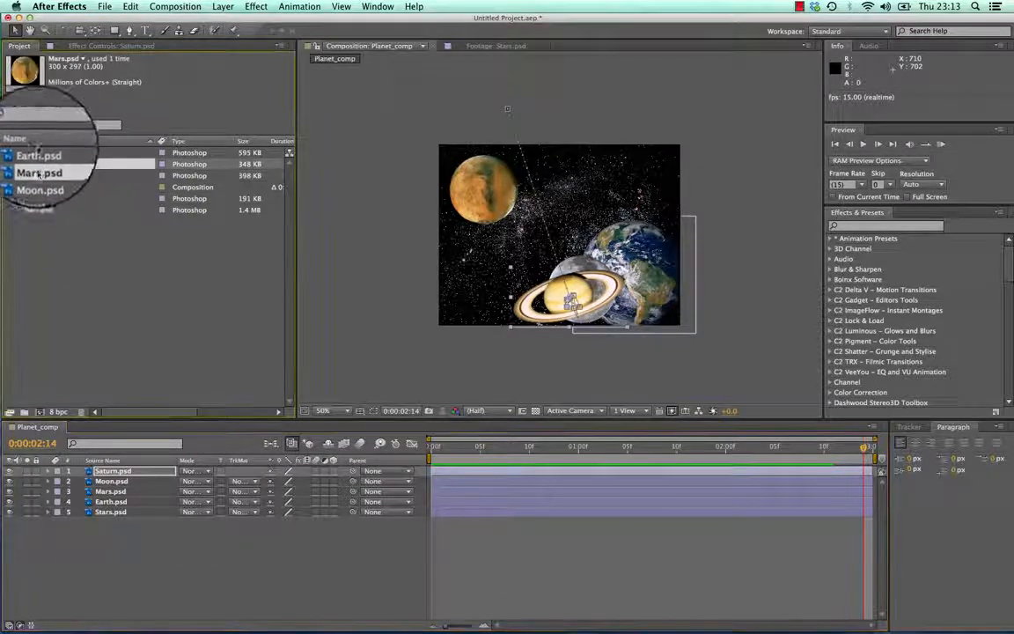
{"action": "left_click", "coordinate": [39, 153]}
{"action": "left_click", "coordinate": [34, 198]}
{"action": "left_click", "coordinate": [33, 211]}
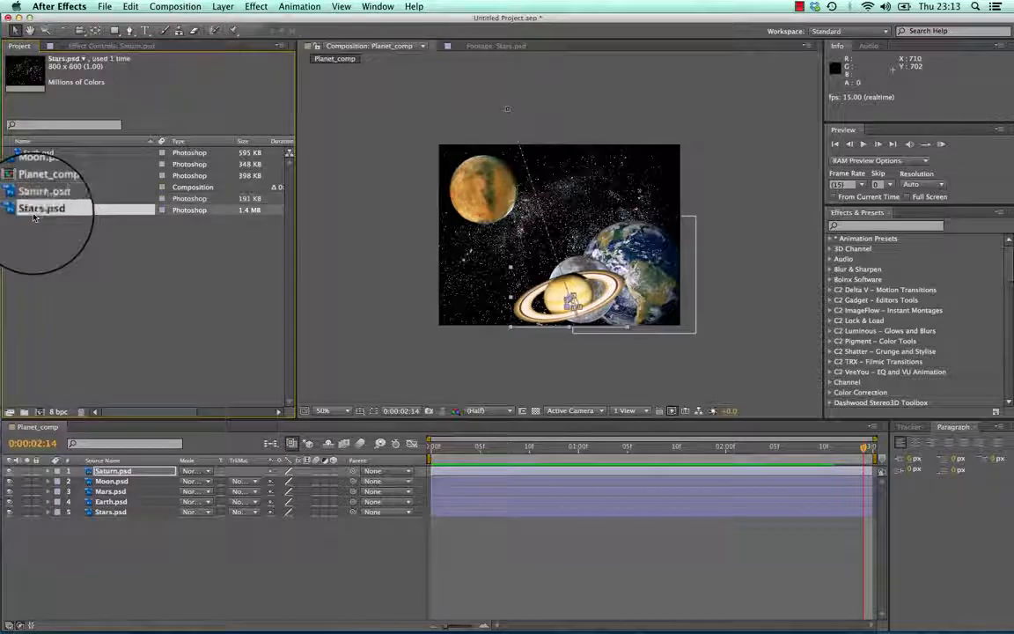
At 0:00:00:00, enlarge the Stars background to about 138% and move it to about 250, 190
{"action": "left_click_drag", "start_coordinate": [475, 446], "coordinate": [328, 413]}
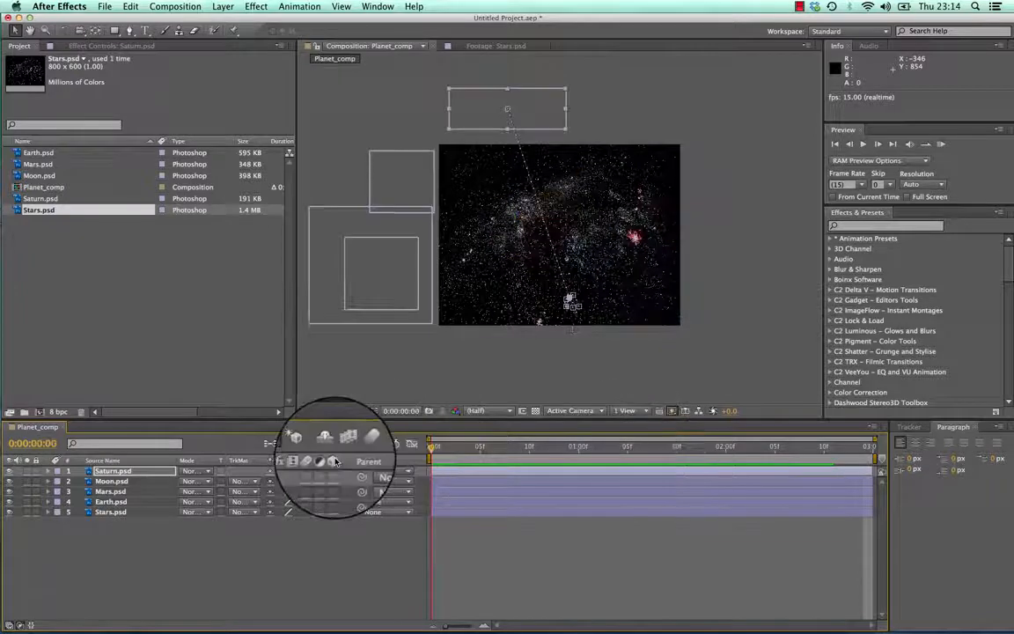
{"action": "left_click", "coordinate": [110, 511]}
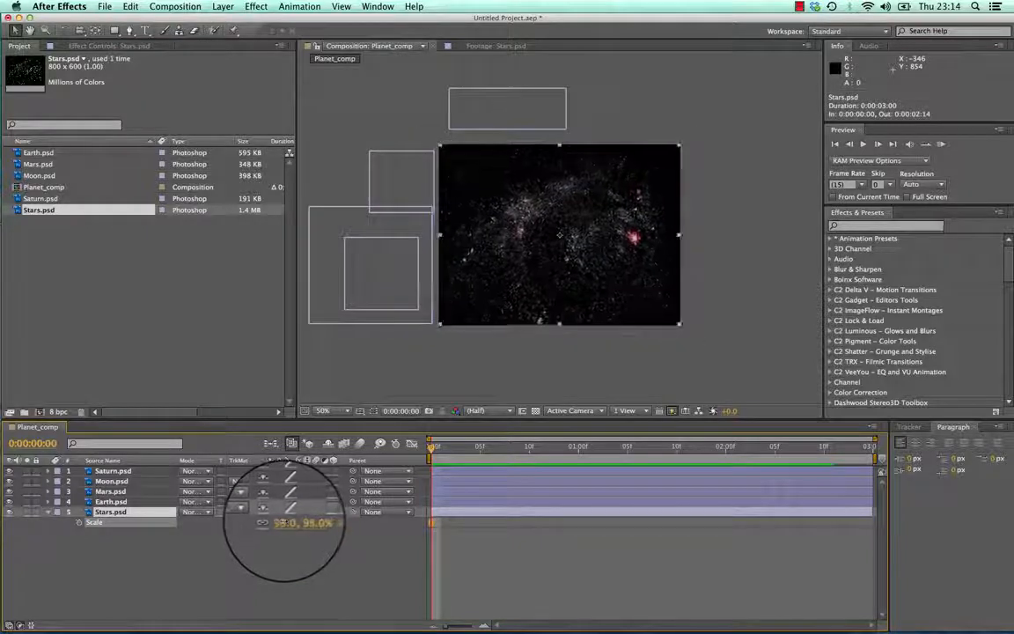
{"action": "mouse_move", "coordinate": [299, 521]}
{"action": "left_mouse_down"}
{"action": "mouse_move", "coordinate": [284, 521]}
{"action": "mouse_move", "coordinate": [304, 523]}
{"action": "left_mouse_up"}
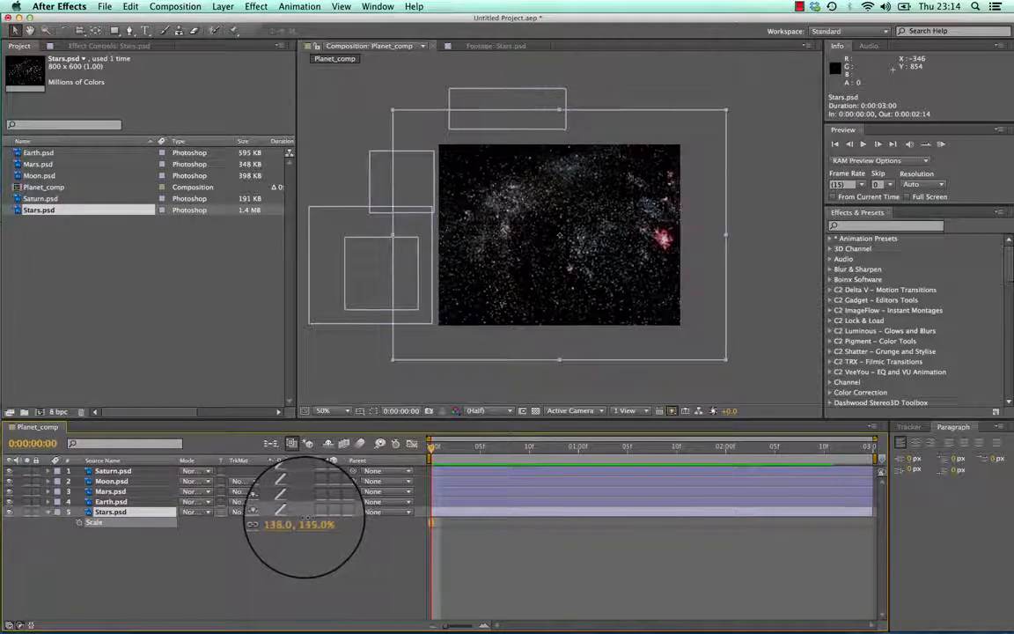
{"action": "left_click_drag", "start_coordinate": [533, 307], "coordinate": [479, 281]}
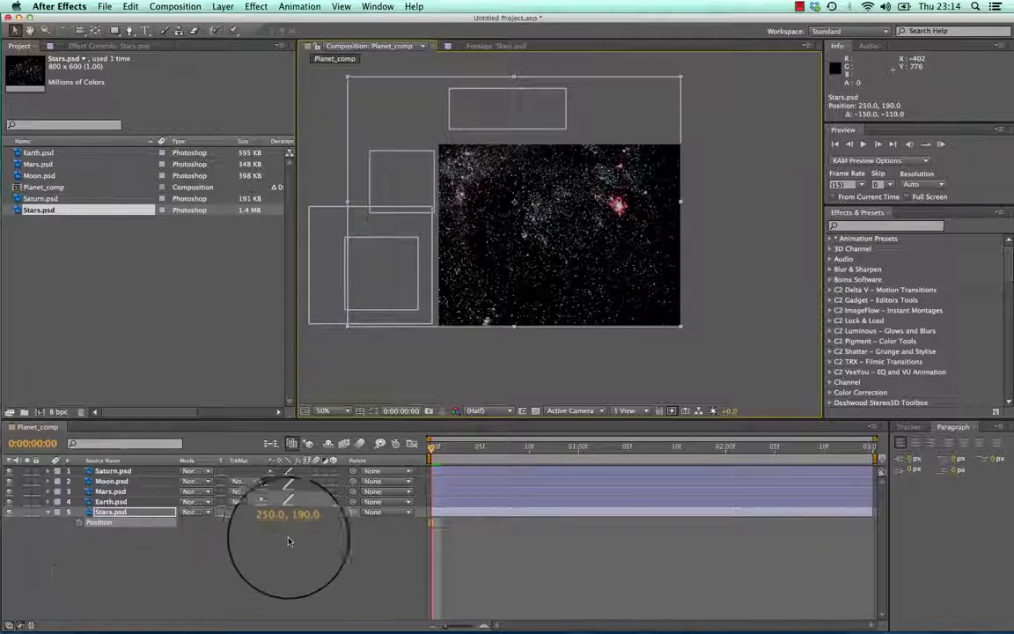
Keyframe the stars' Position from 0:00:00:00 to about 556, 414 at the end, preview it, and shift the end keyframe to 0:00:03:00
{"action": "left_click", "coordinate": [78, 522]}
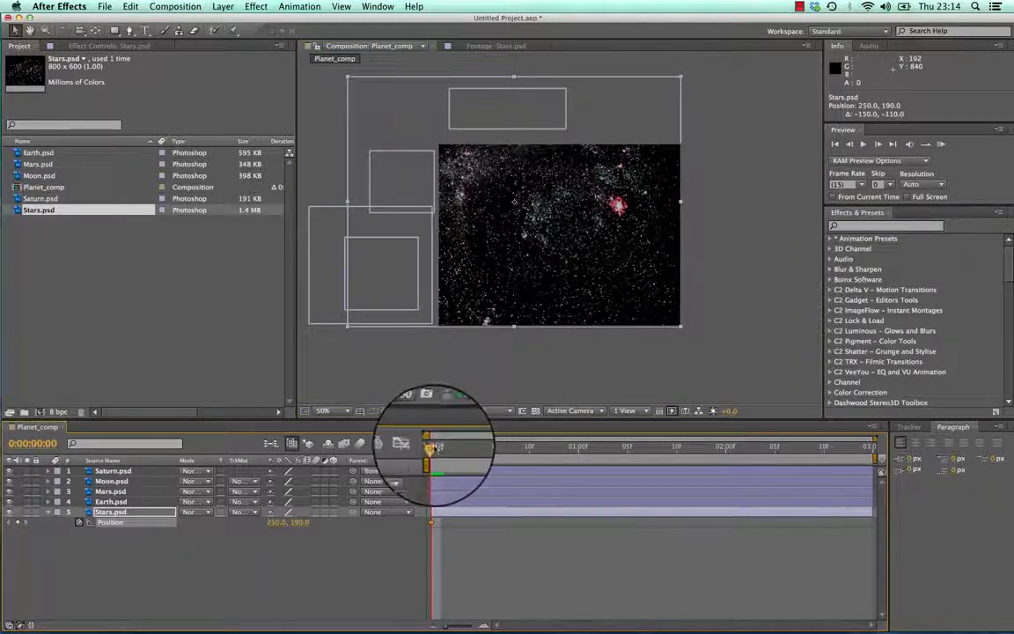
{"action": "left_click_drag", "start_coordinate": [433, 445], "coordinate": [876, 435]}
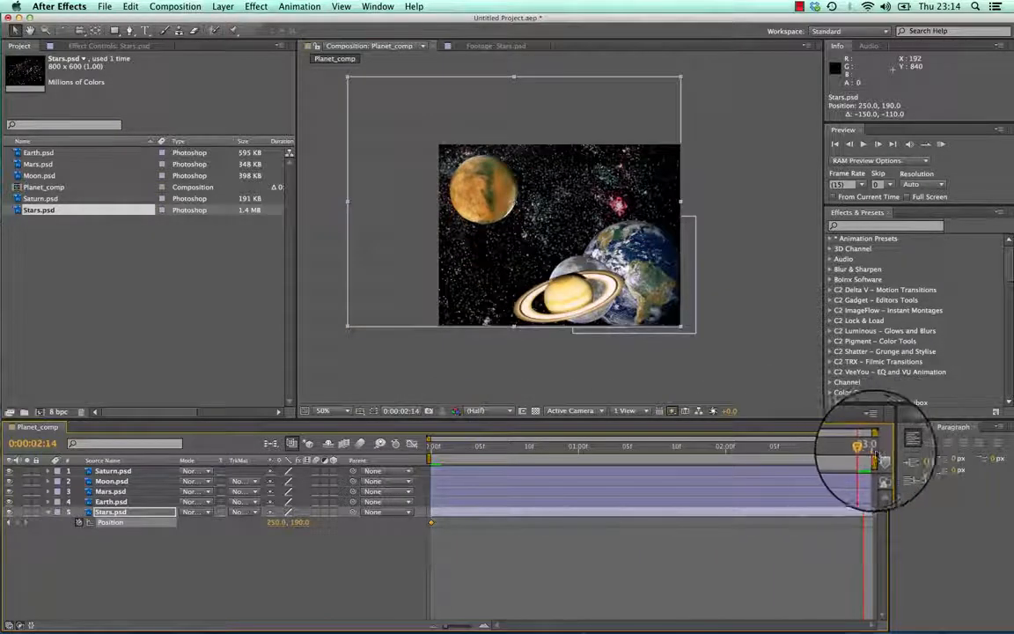
{"action": "left_click_drag", "start_coordinate": [571, 224], "coordinate": [666, 293]}
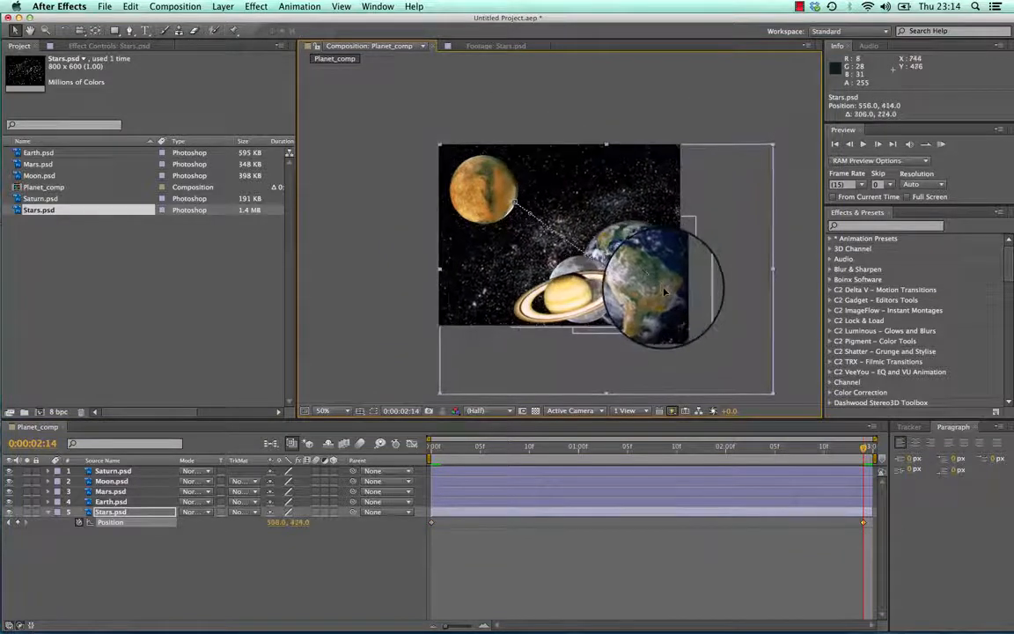
{"action": "left_click_drag", "start_coordinate": [661, 444], "coordinate": [324, 427]}
{"action": "key", "text": "space"}
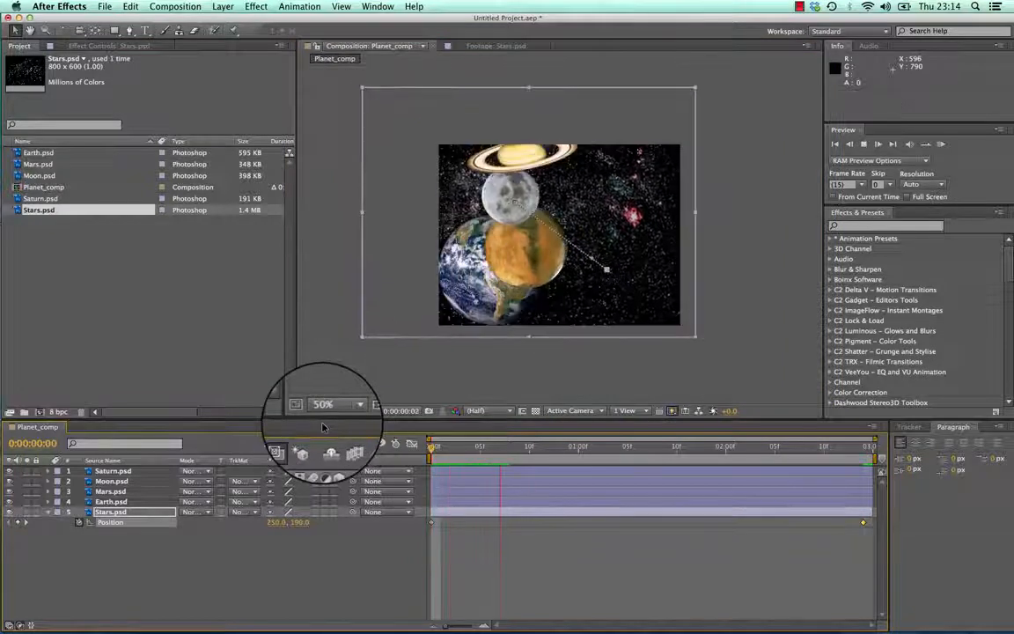
{"action": "key", "text": "space"}
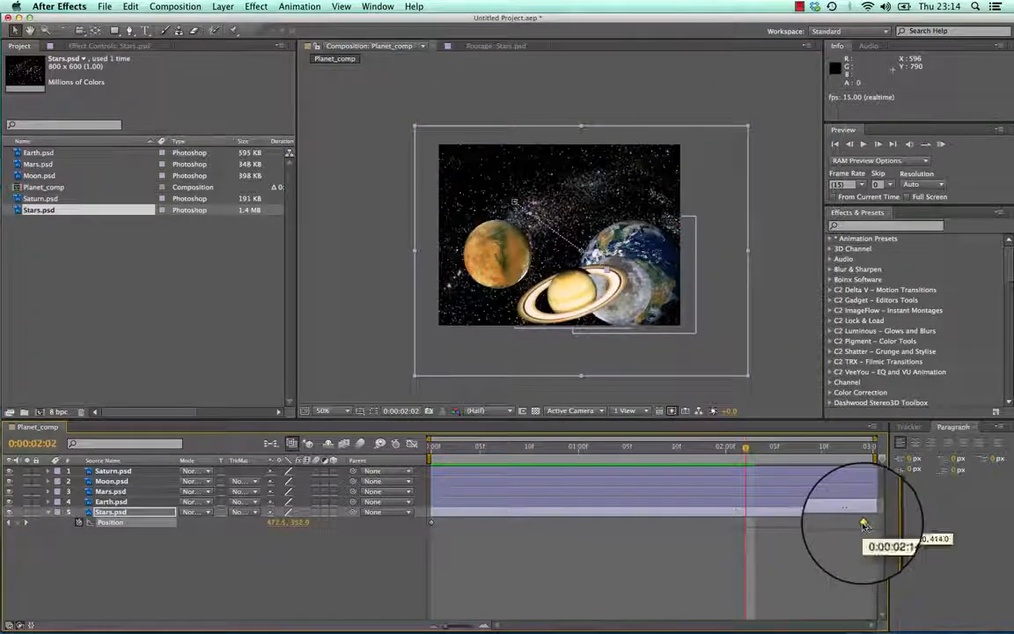
{"action": "left_click_drag", "start_coordinate": [863, 525], "coordinate": [873, 525]}
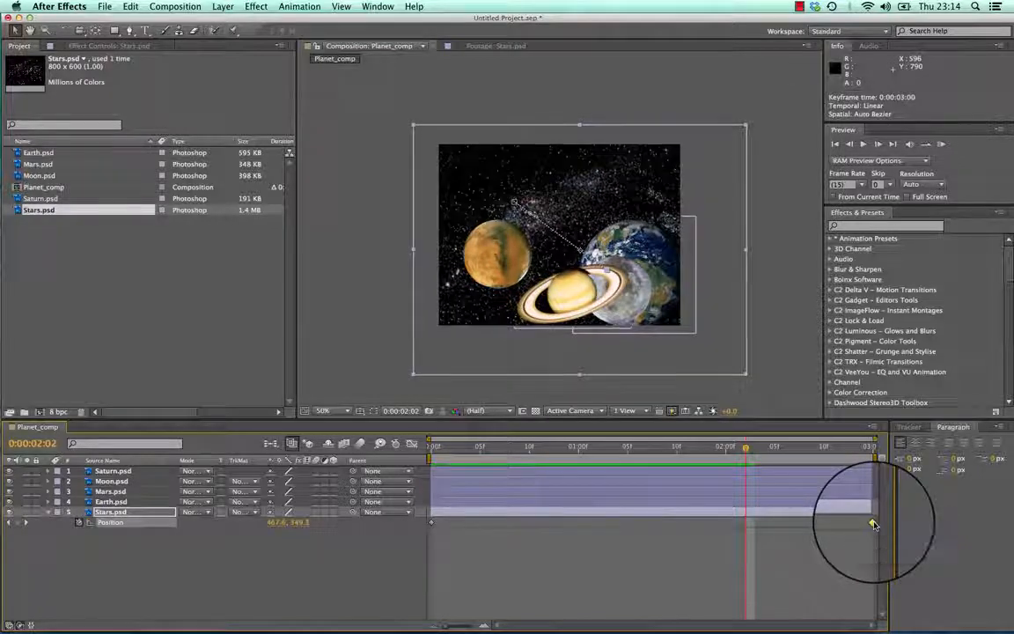
Move the stars' starting position to about 432, 328 at 0:00:00:00 and preview the shorter drift
{"action": "left_click_drag", "start_coordinate": [746, 447], "coordinate": [303, 450]}
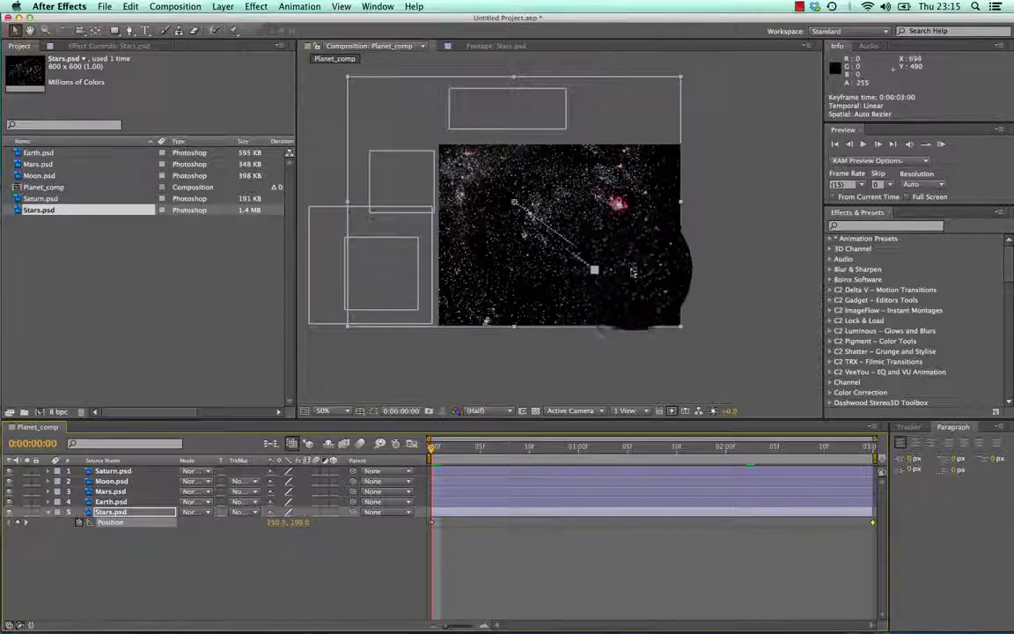
{"action": "left_click_drag", "start_coordinate": [632, 272], "coordinate": [686, 309]}
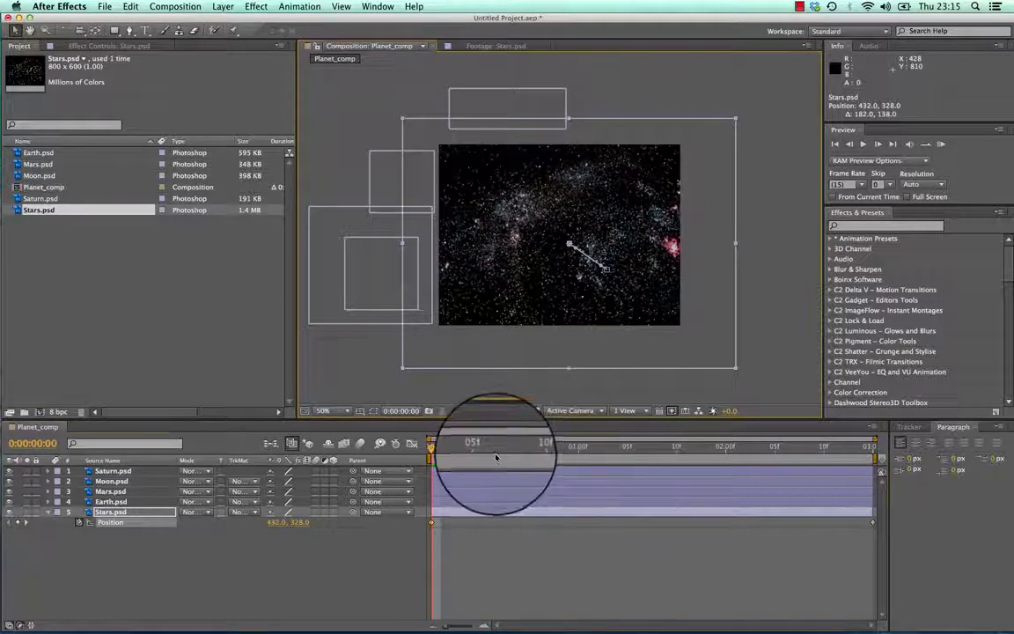
{"action": "key", "text": "KP_0"}
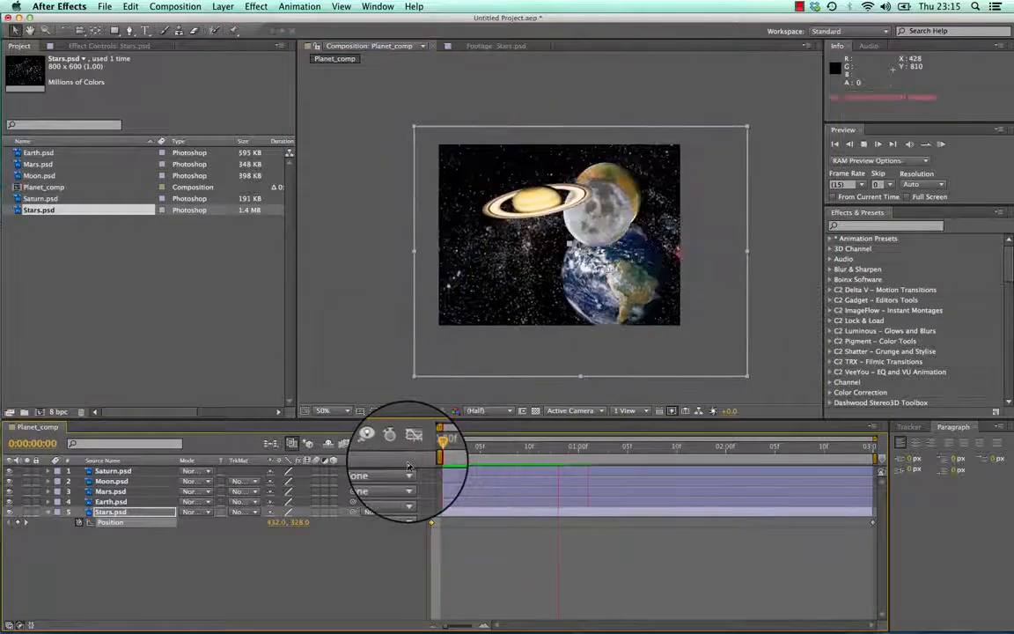
{"action": "key", "text": "space"}
Try shifting the stars to about 401, 288 at 0:00:01:05, preview the motion, and undo that position change
{"action": "left_click_drag", "start_coordinate": [724, 359], "coordinate": [701, 340]}
{"action": "left_click_drag", "start_coordinate": [516, 443], "coordinate": [429, 458]}
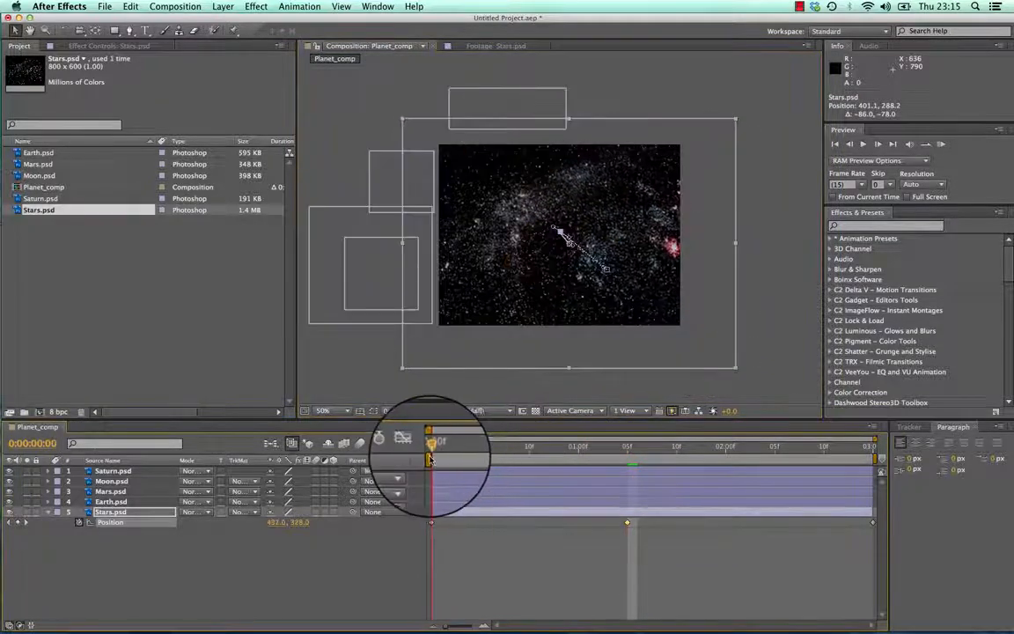
{"action": "key", "text": "KP_0"}
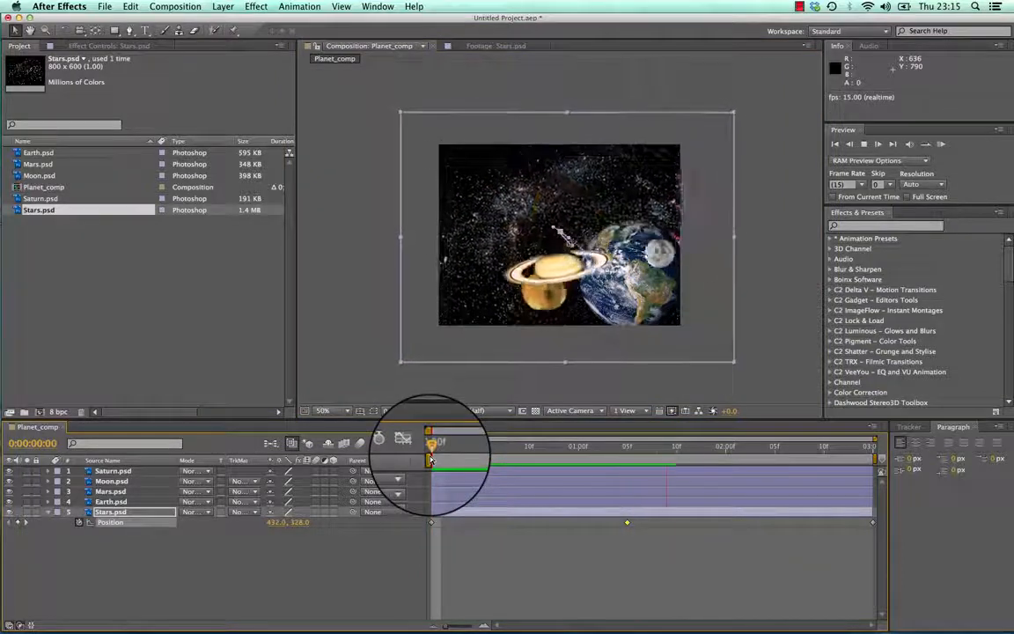
{"action": "key", "text": "space"}
{"action": "key", "text": "super+z"}
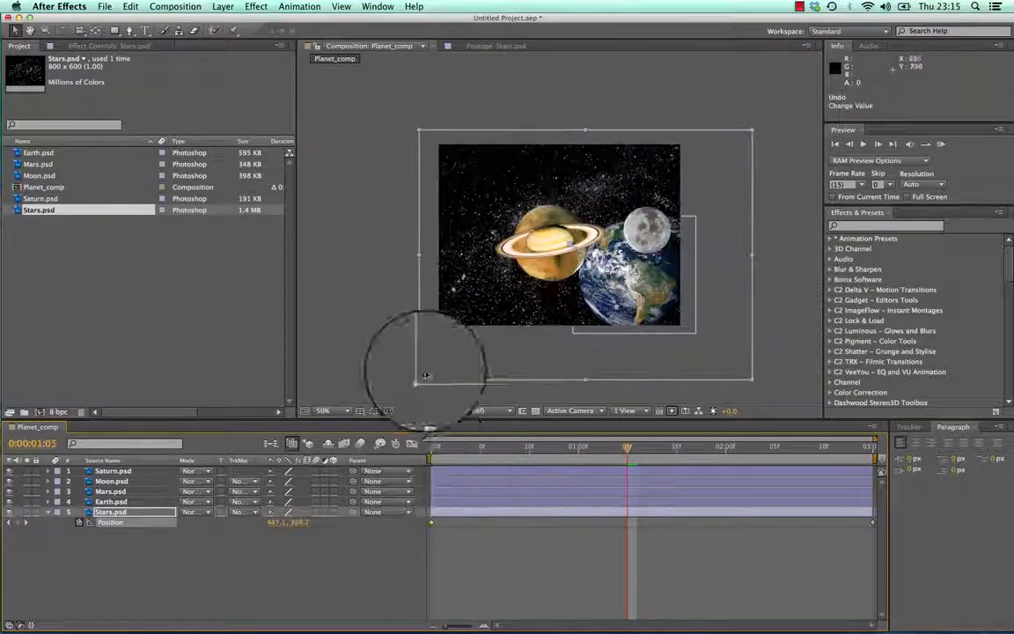
Keyframe the stars' Scale at 138% on 0:00:00:00 and about 163% on 0:00:02:14, preview it, and collapse the layer
{"action": "left_click_drag", "start_coordinate": [447, 465], "coordinate": [416, 463]}
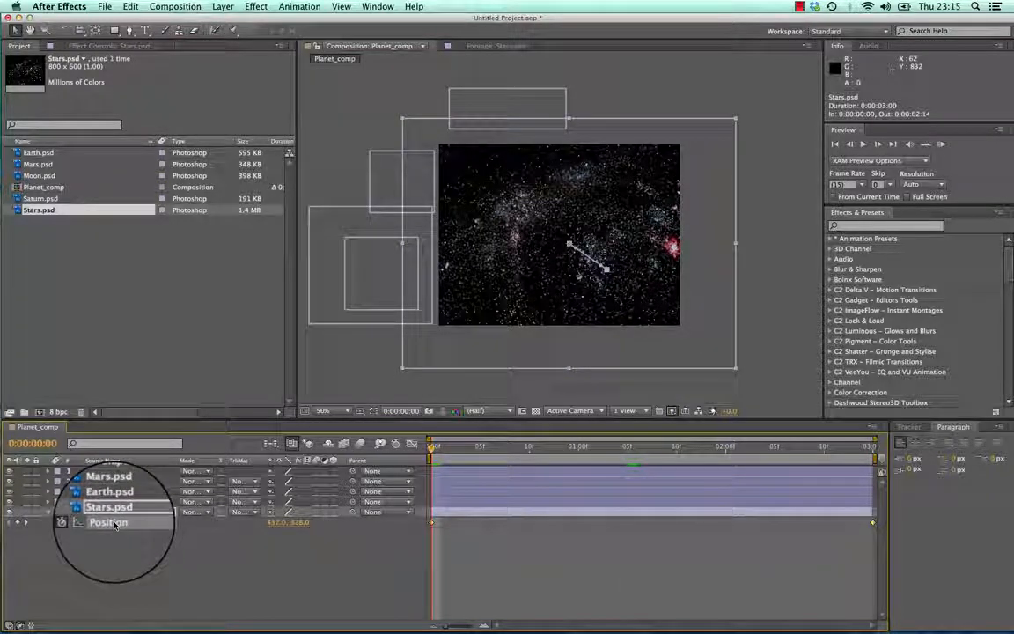
{"action": "left_click", "coordinate": [49, 513]}
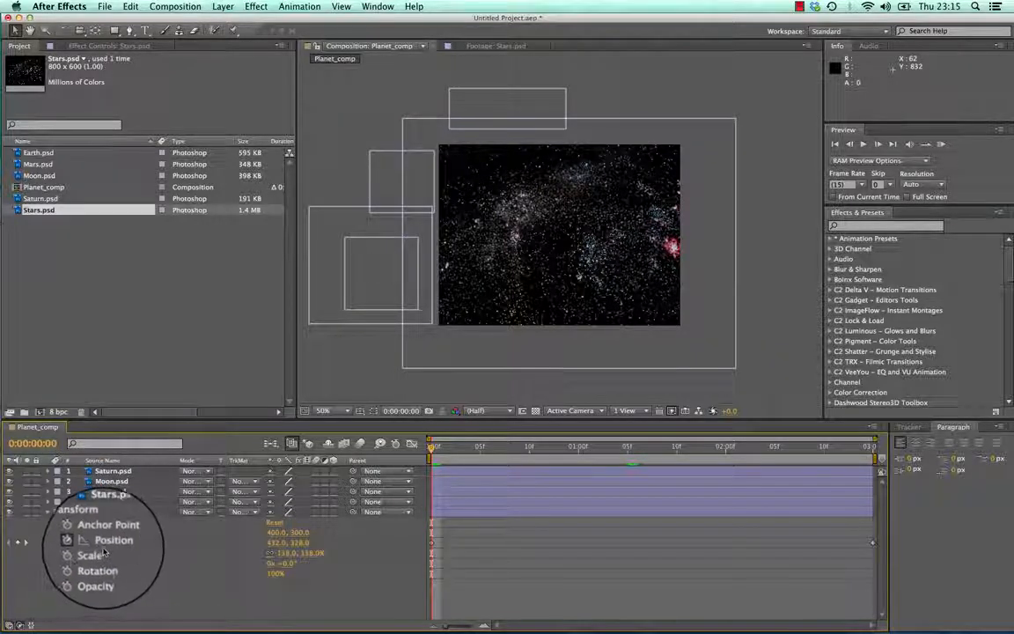
{"action": "left_click", "coordinate": [97, 559]}
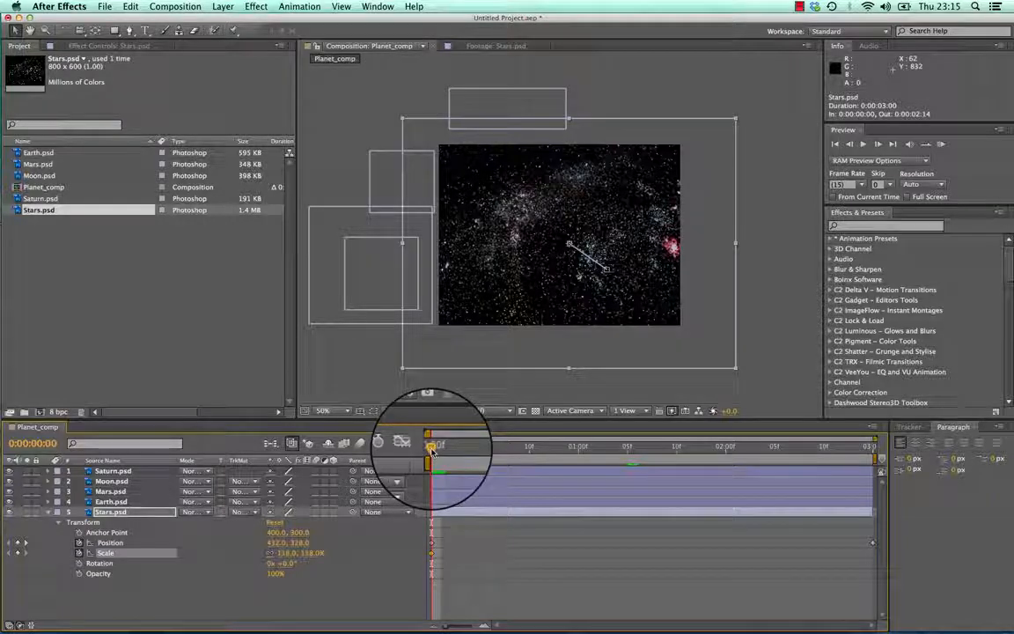
{"action": "left_click_drag", "start_coordinate": [430, 450], "coordinate": [878, 462]}
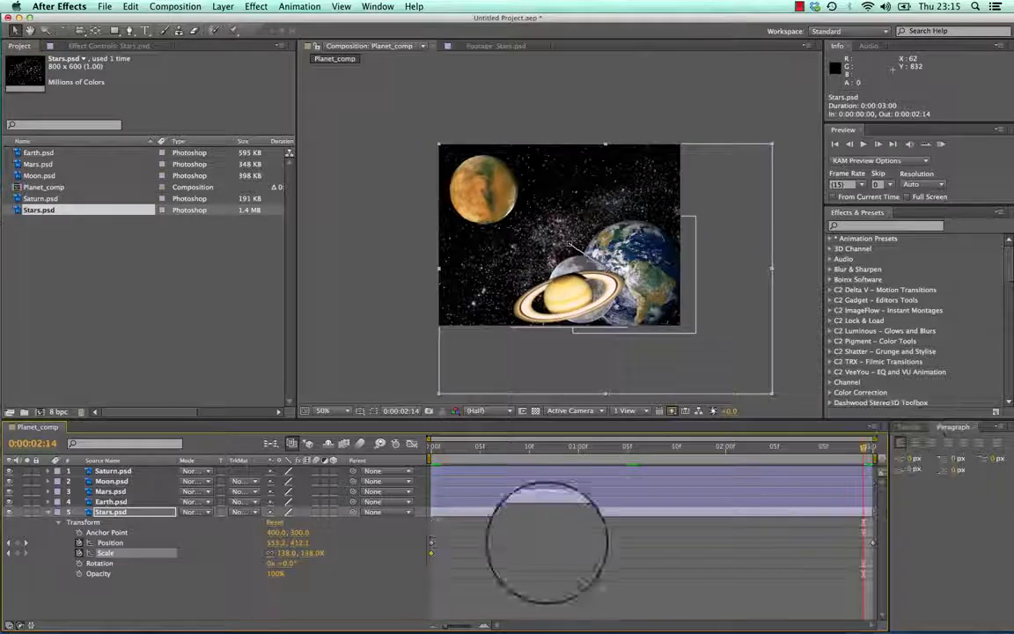
{"action": "left_click_drag", "start_coordinate": [287, 553], "coordinate": [300, 555]}
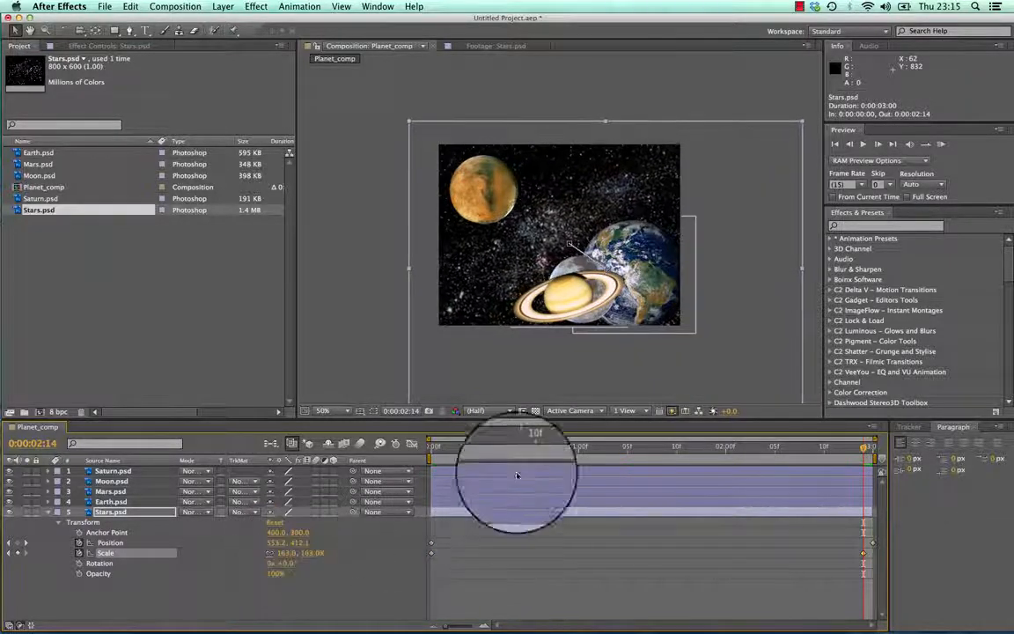
{"action": "left_click_drag", "start_coordinate": [516, 435], "coordinate": [408, 436]}
{"action": "key", "text": "space"}
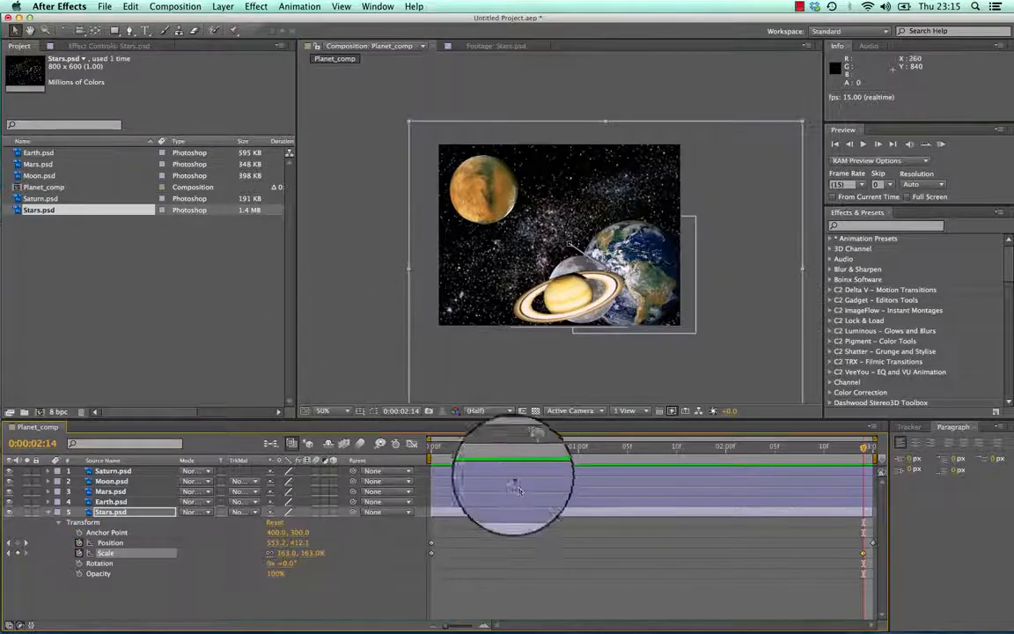
{"action": "left_click", "coordinate": [48, 512]}
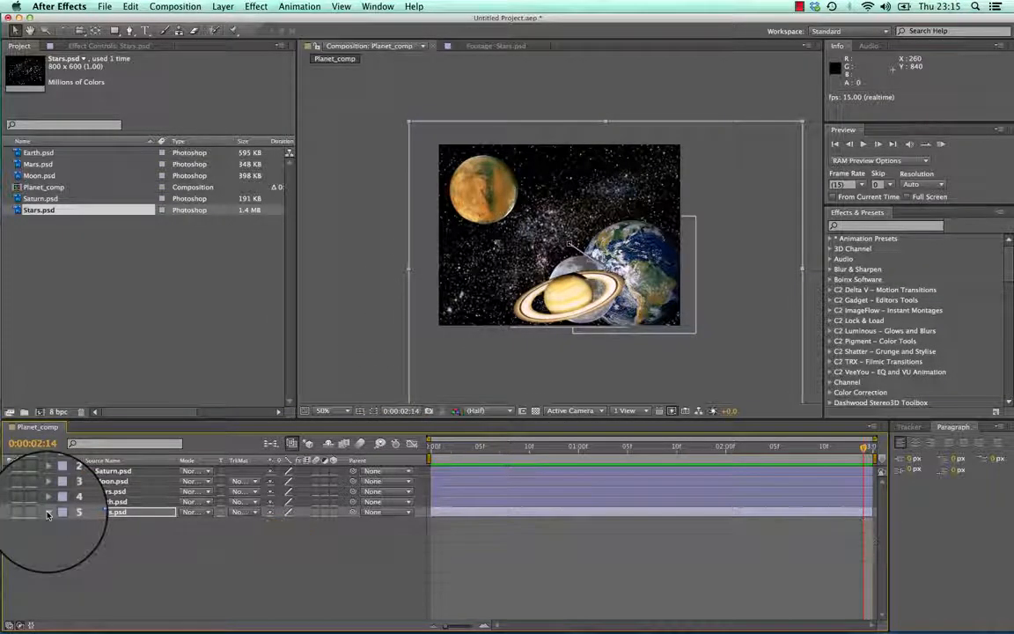
Scrub through the composition to 0:00:01:11 and examine how the Moon and Earth layers overlap, selecting each in turn
{"action": "key", "text": "Home"}
{"action": "left_click_drag", "start_coordinate": [432, 446], "coordinate": [753, 447]}
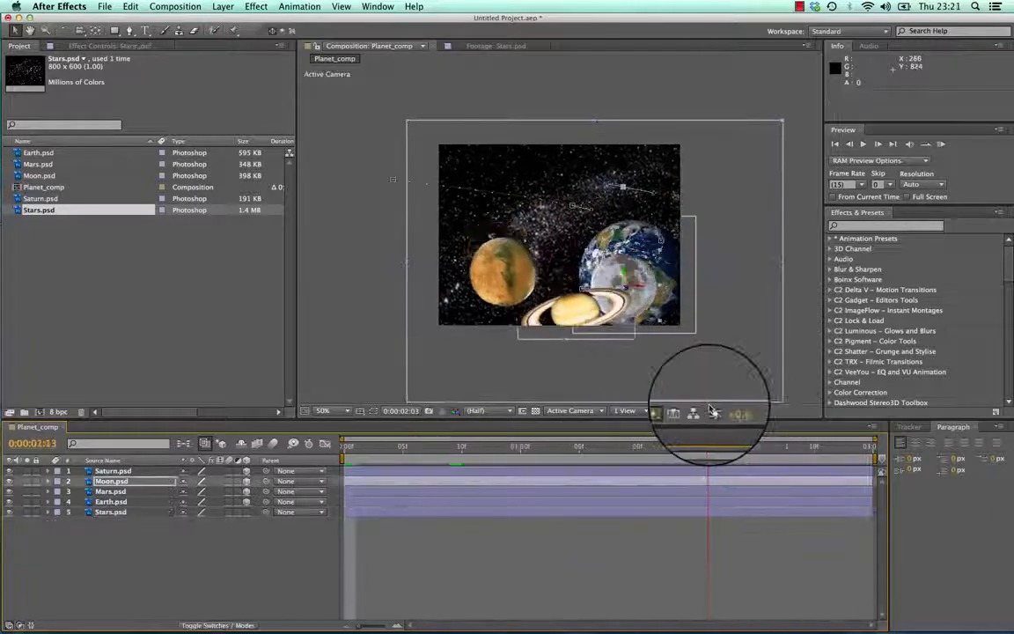
{"action": "left_click_drag", "start_coordinate": [713, 411], "coordinate": [495, 378]}
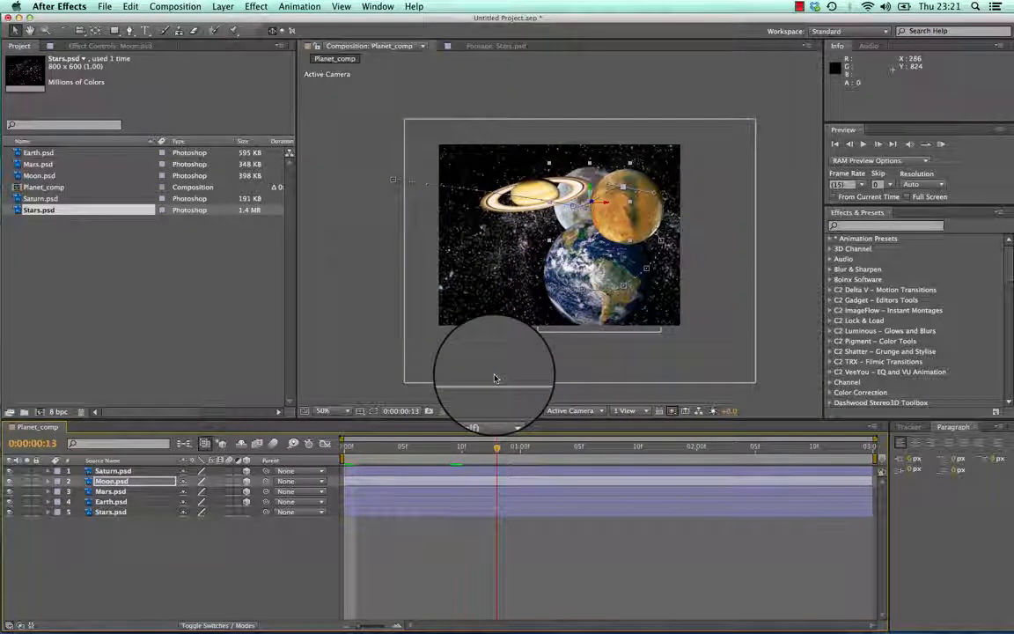
{"action": "left_click_drag", "start_coordinate": [495, 378], "coordinate": [468, 345]}
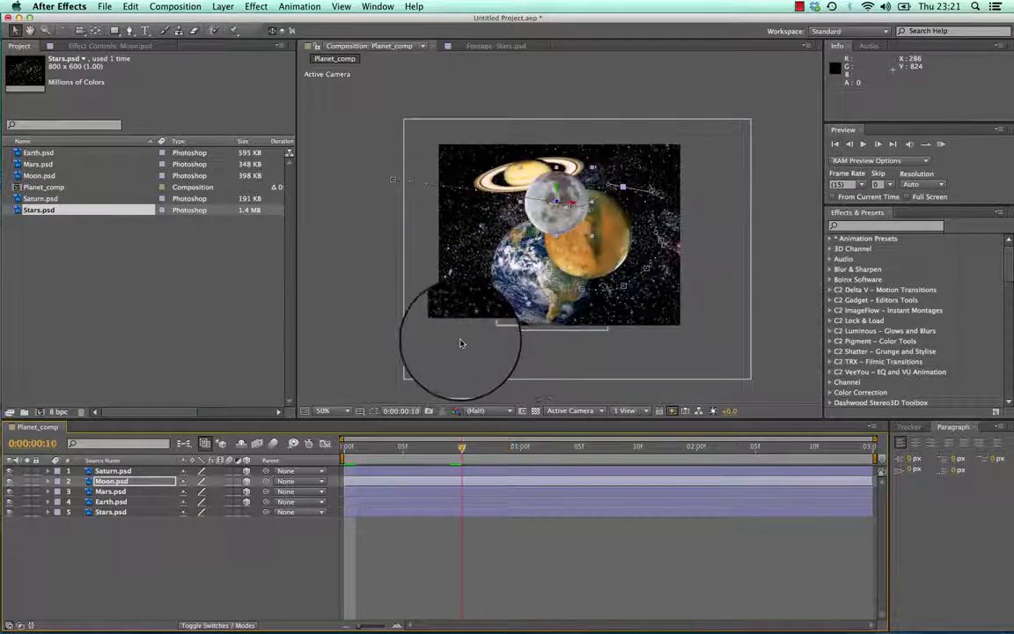
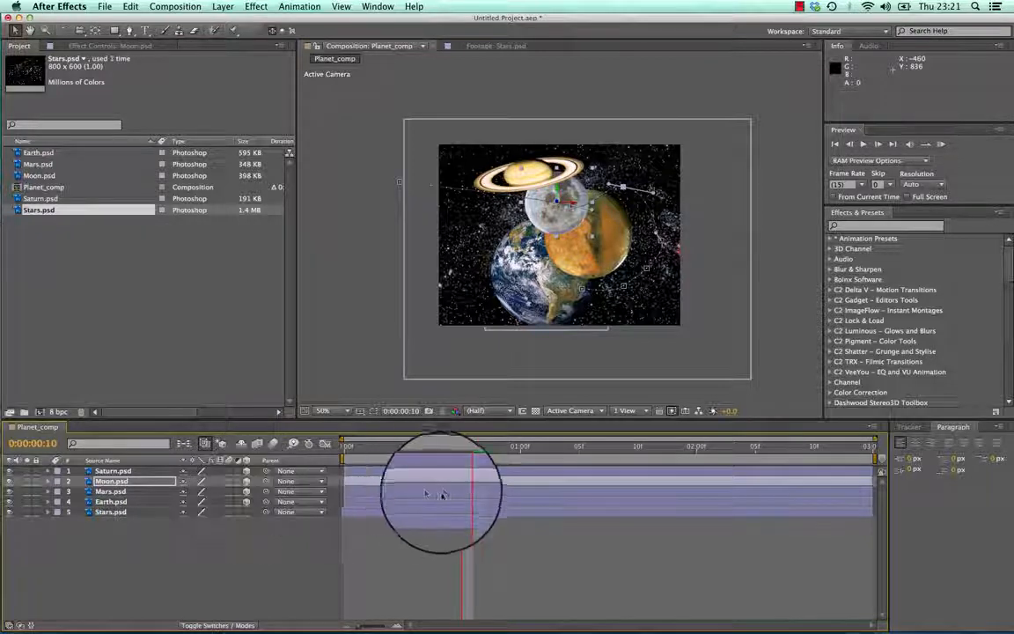
{"action": "left_click_drag", "start_coordinate": [462, 448], "coordinate": [513, 449]}
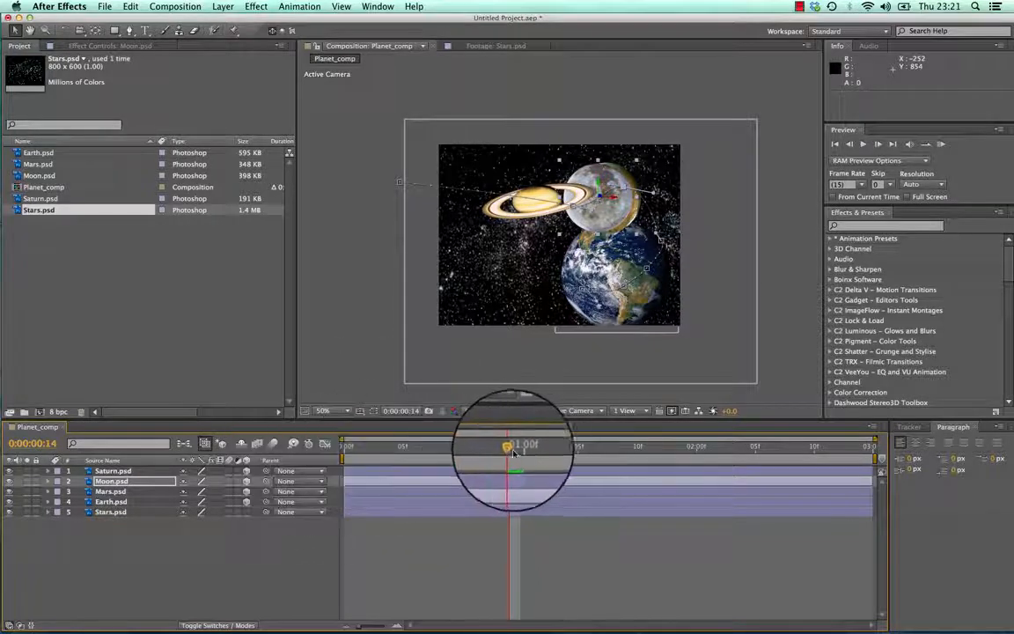
{"action": "left_click_drag", "start_coordinate": [512, 448], "coordinate": [651, 450]}
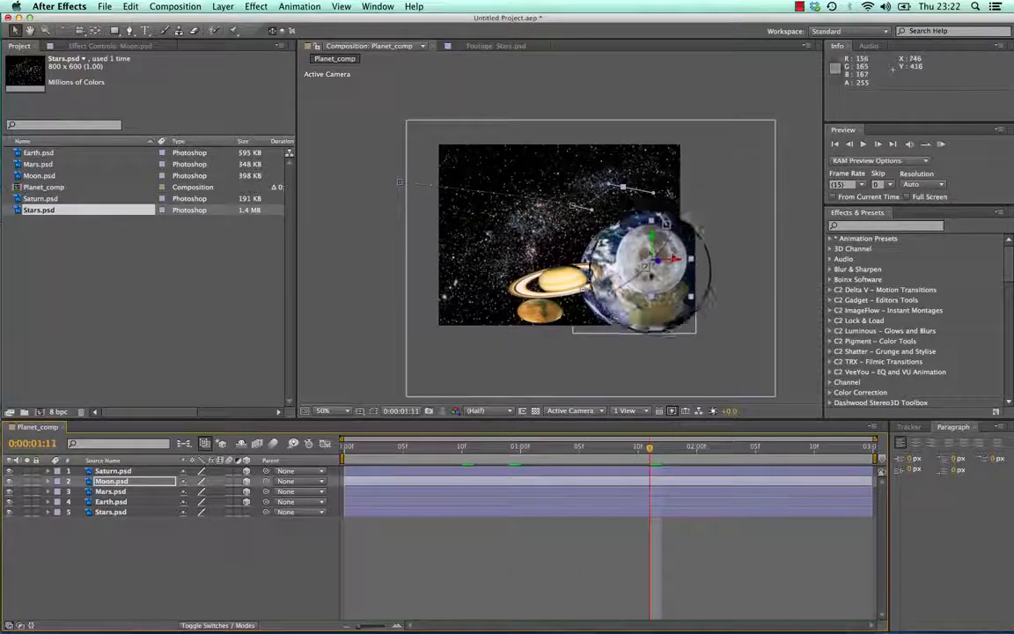
{"action": "left_click", "coordinate": [108, 481]}
{"action": "left_click", "coordinate": [108, 501]}
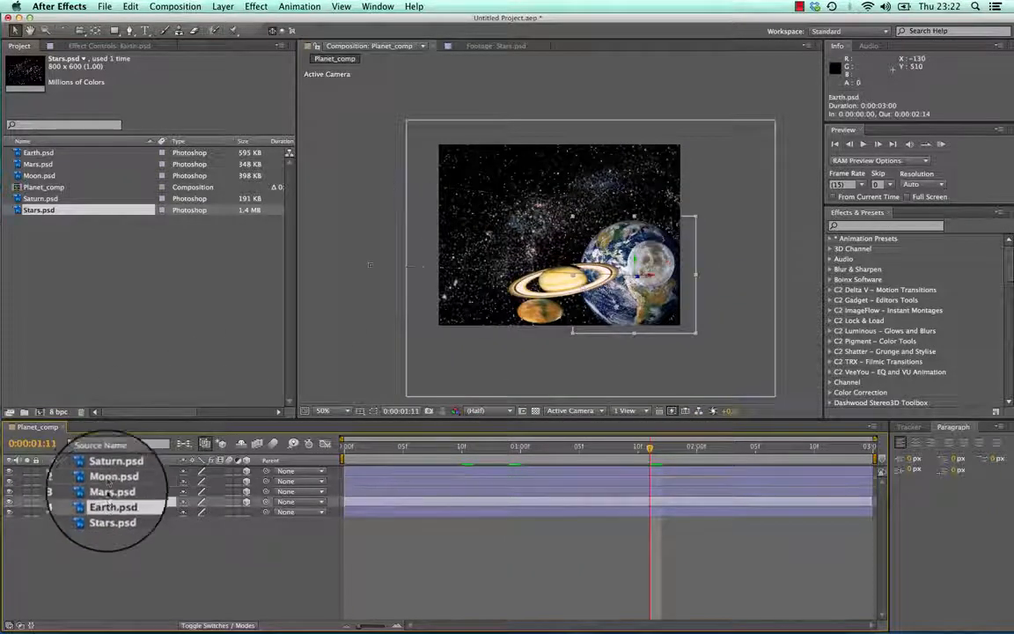
{"action": "left_click", "coordinate": [108, 483]}
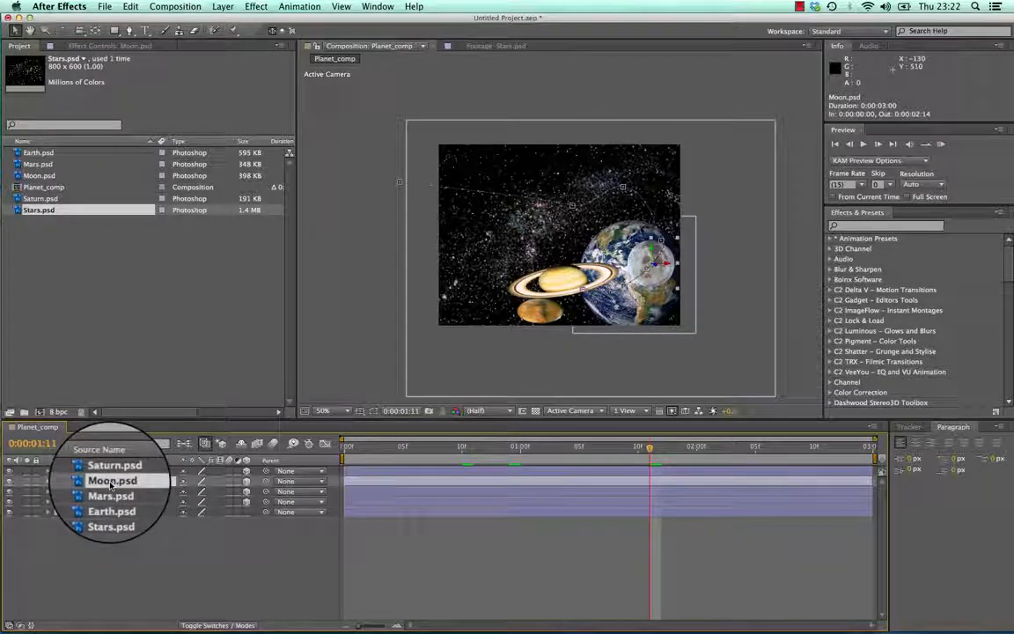
Try stacking the Moon layer below Earth, move it back up between Mars and Earth, and check the overlap at 0:00:00:08
{"action": "left_click_drag", "start_coordinate": [113, 482], "coordinate": [111, 503]}
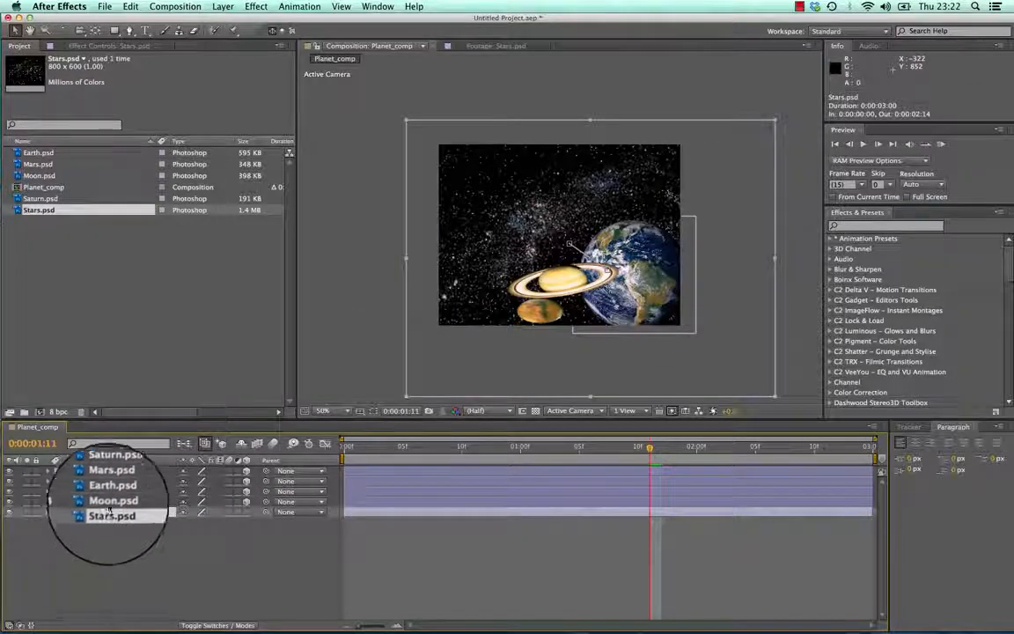
{"action": "left_click_drag", "start_coordinate": [110, 504], "coordinate": [104, 491]}
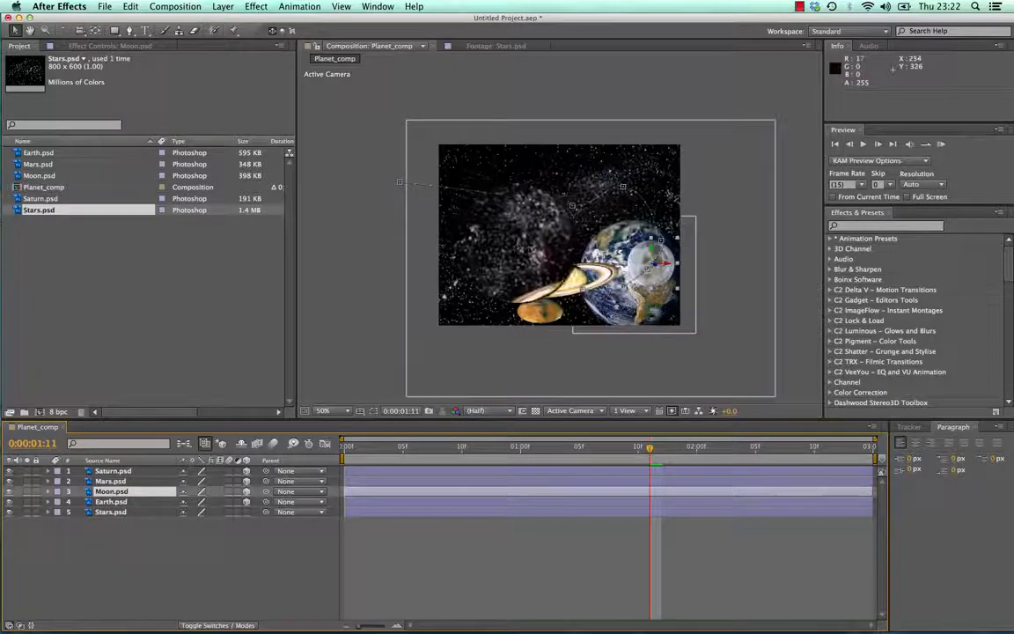
{"action": "left_click_drag", "start_coordinate": [650, 447], "coordinate": [438, 449]}
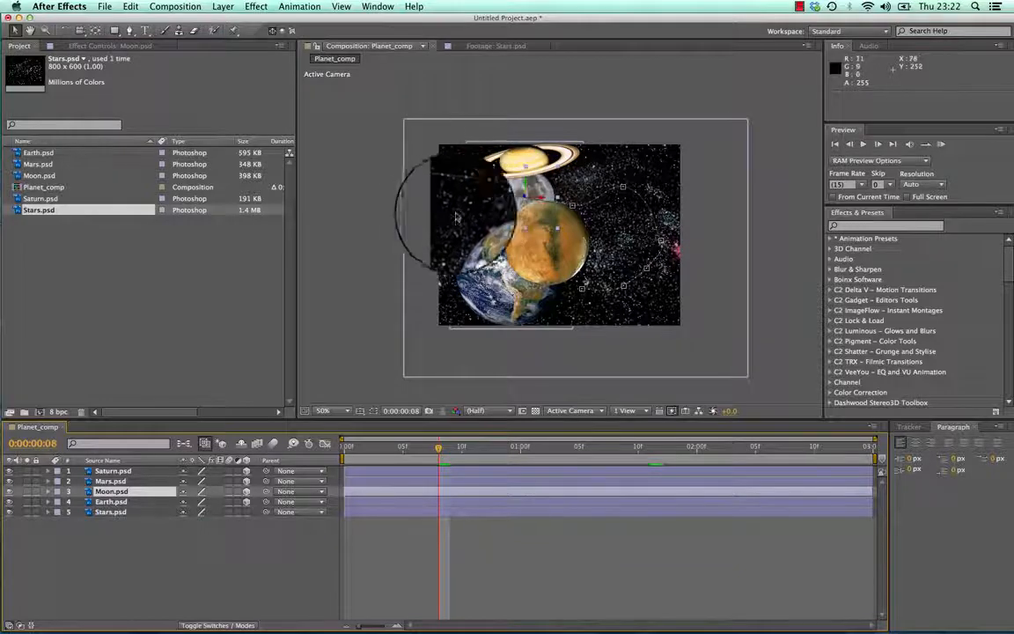
Try lowering the Moon onto Earth to about 624.5, 229.7 at 0:00:01:03, and undo the move
{"action": "left_click_drag", "start_coordinate": [427, 444], "coordinate": [559, 403]}
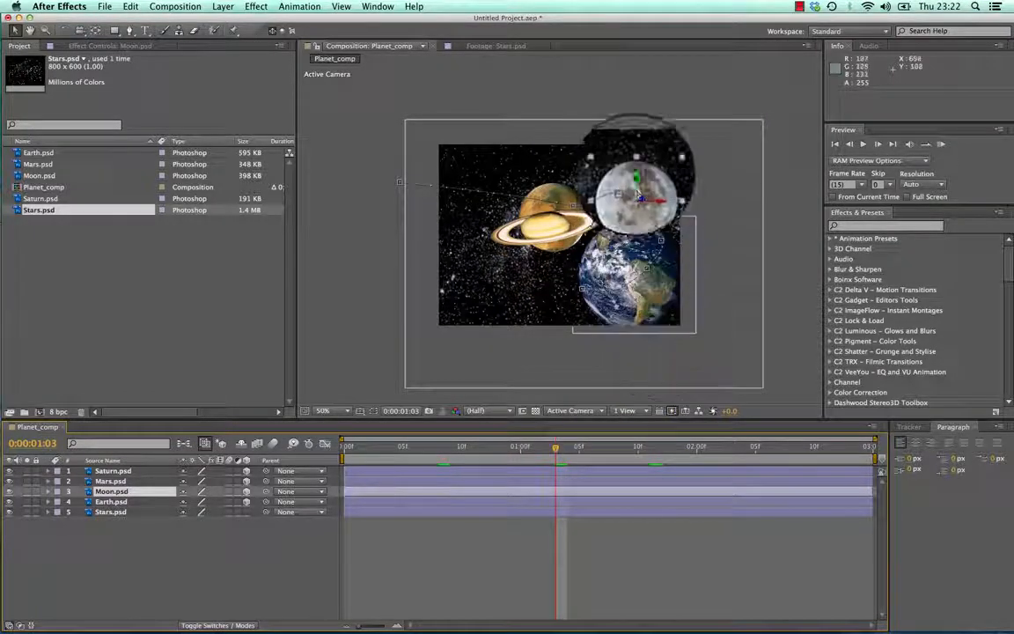
{"action": "left_click_drag", "start_coordinate": [638, 194], "coordinate": [630, 218]}
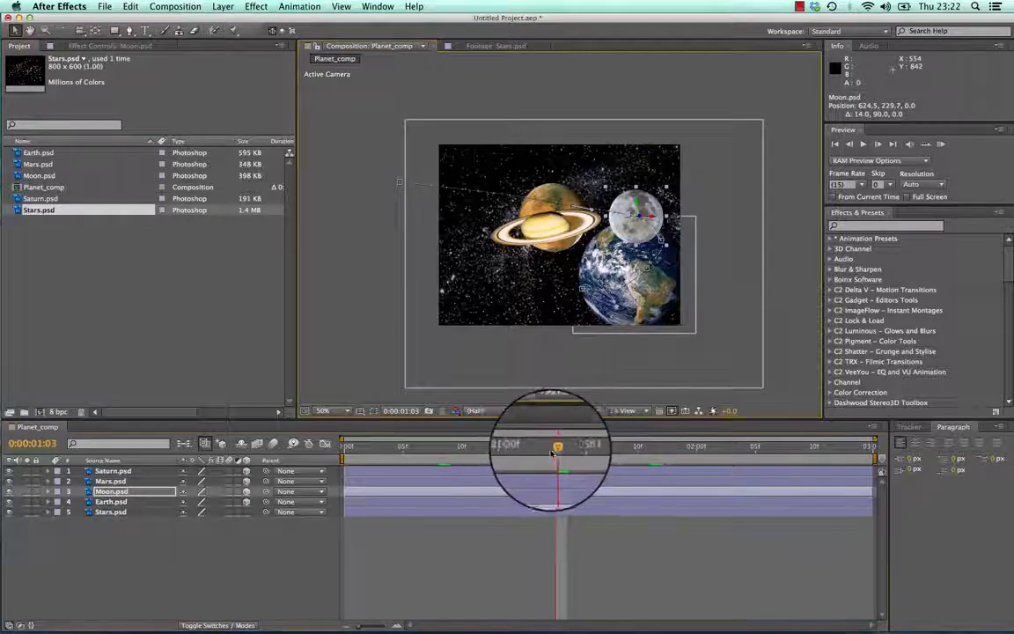
{"action": "left_click_drag", "start_coordinate": [555, 446], "coordinate": [555, 373]}
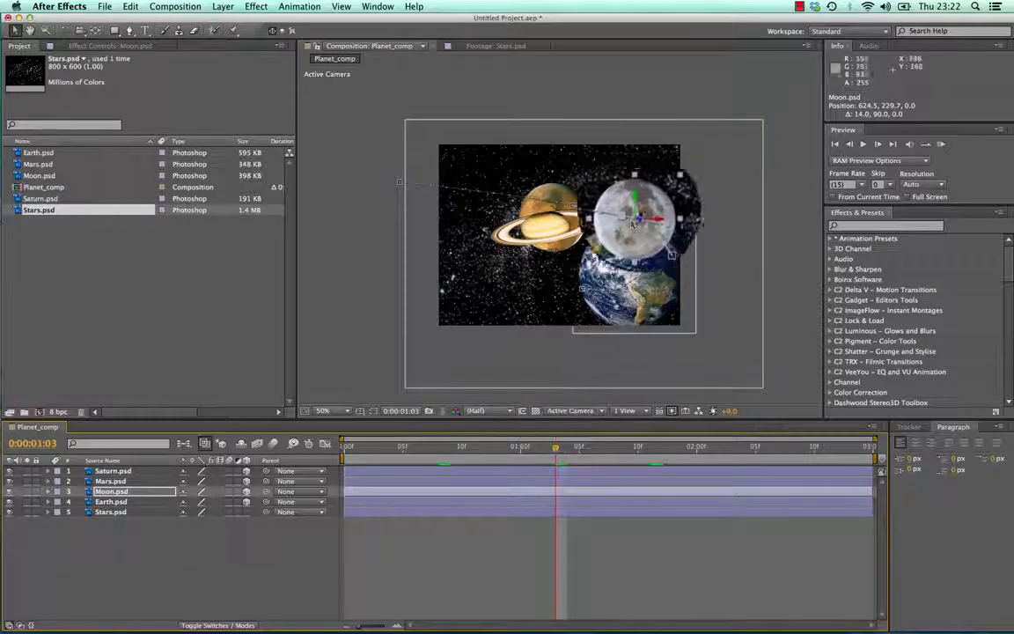
{"action": "key", "text": "super+z"}
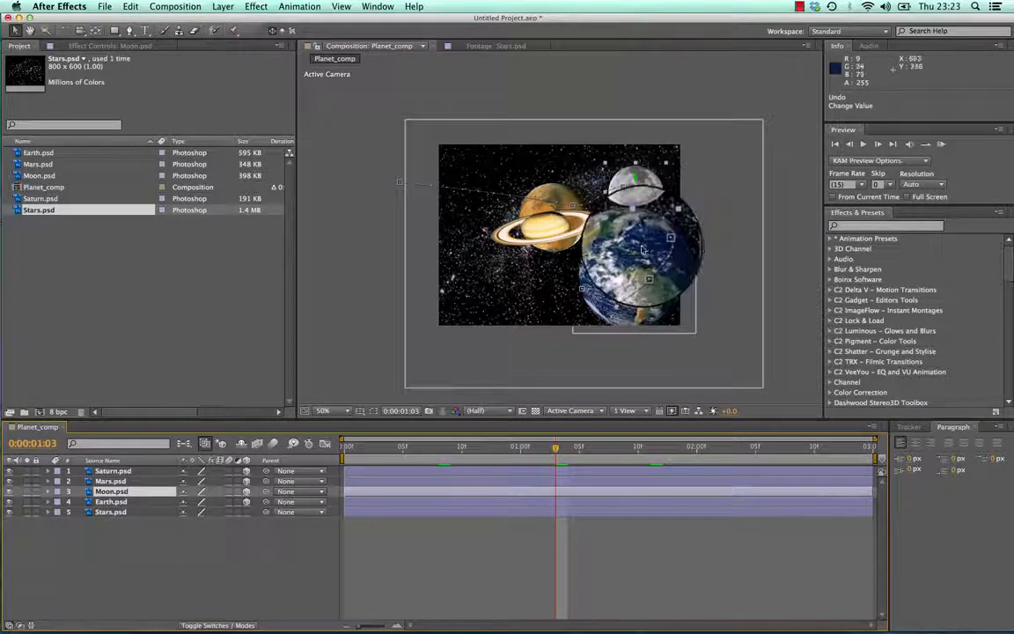
View the composition from the Top at 0:00:00:07 and select the four planet layers, Earth through Saturn, to compare their depth
{"action": "left_click_drag", "start_coordinate": [556, 446], "coordinate": [422, 454]}
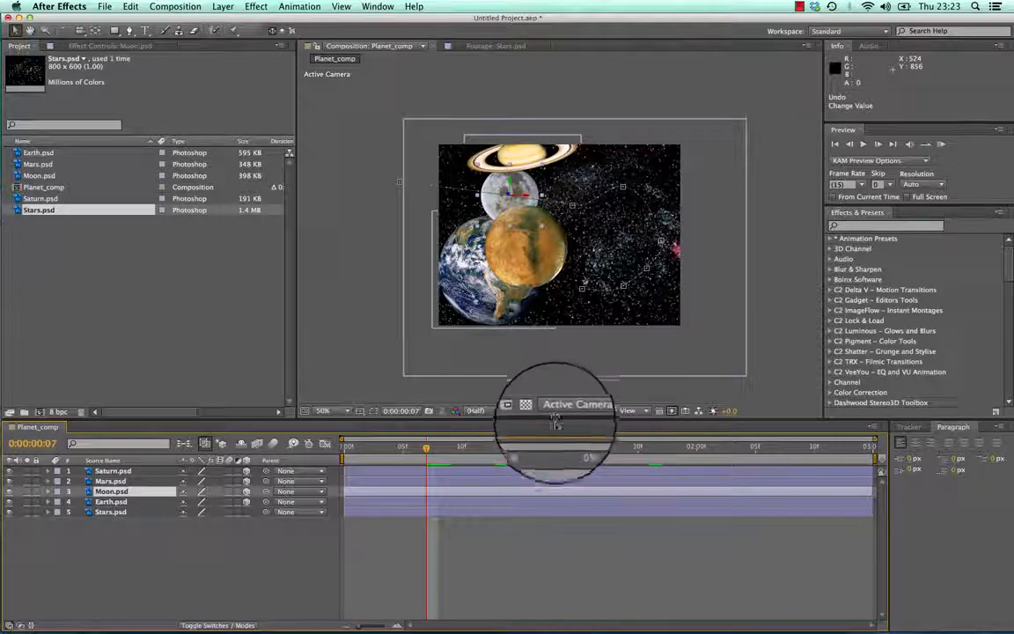
{"action": "left_click", "coordinate": [565, 411]}
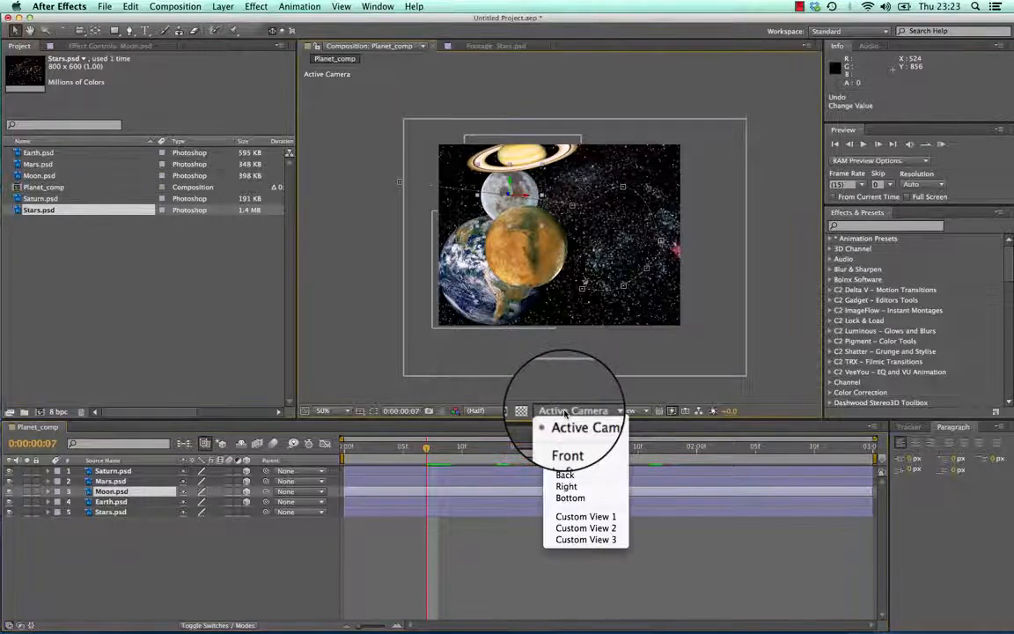
{"action": "left_click", "coordinate": [564, 463]}
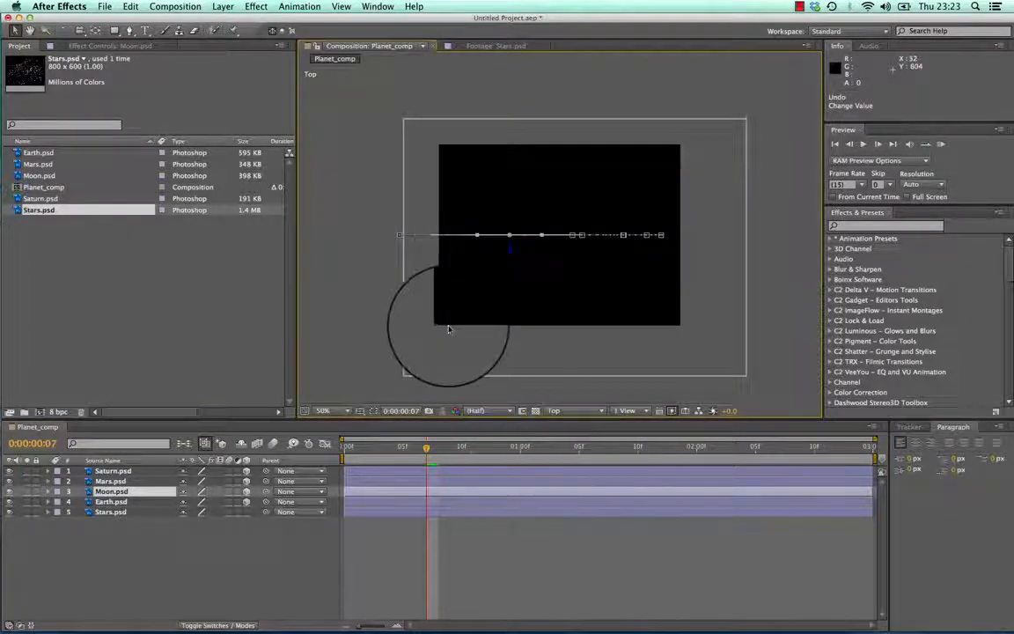
{"action": "left_click_drag", "start_coordinate": [448, 328], "coordinate": [391, 247]}
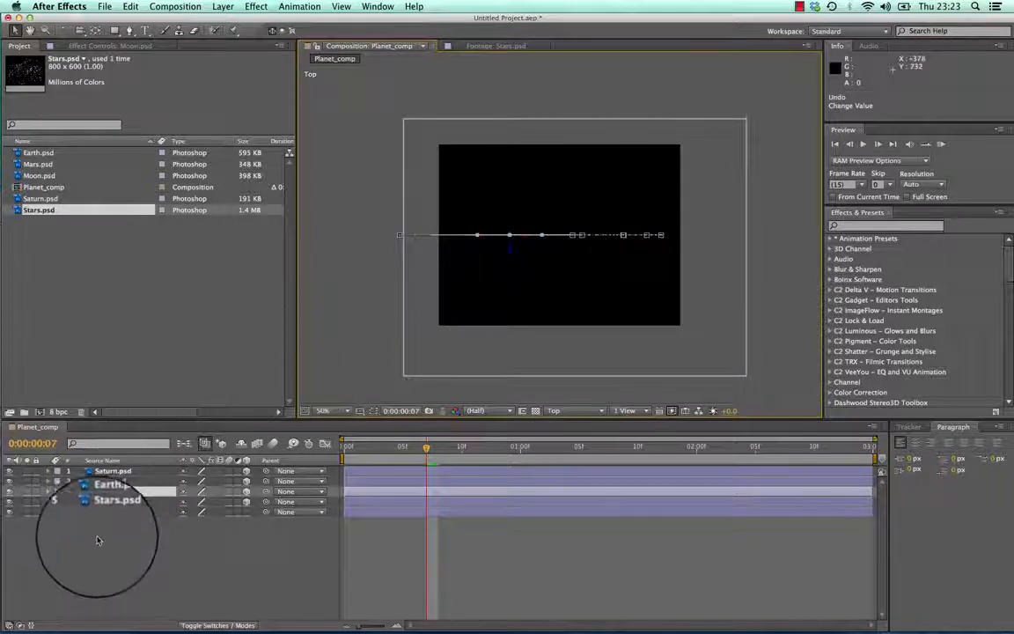
{"action": "left_click_drag", "start_coordinate": [105, 521], "coordinate": [111, 569]}
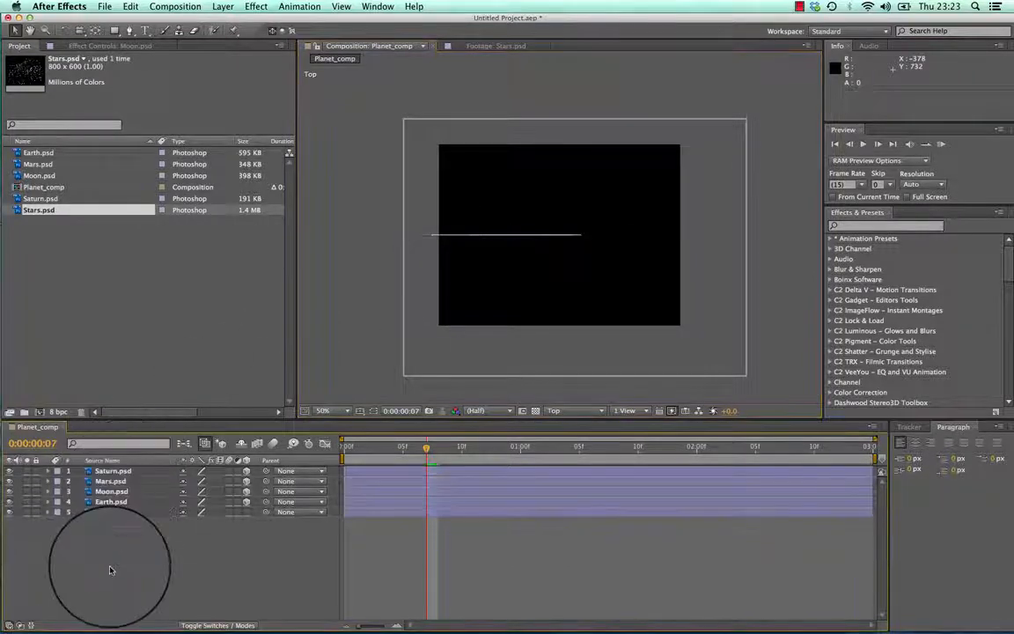
{"action": "left_click", "coordinate": [110, 503]}
{"action": "left_click", "coordinate": [110, 471], "text": "shift"}
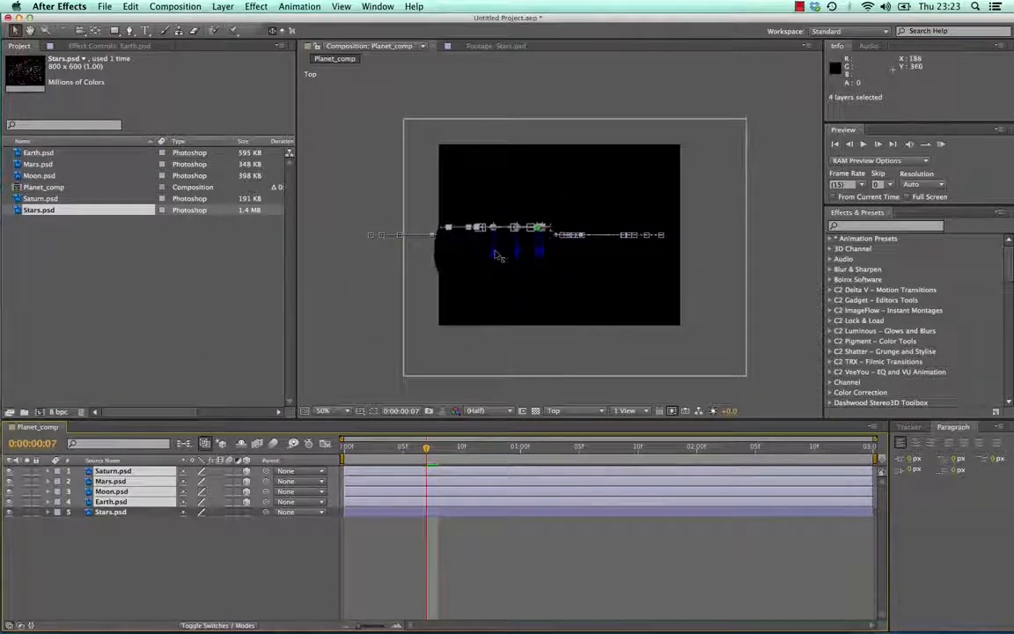
Examine the depth of the Earth, Moon, Mars and Saturn layers in the Top view, selecting each one individually
{"action": "left_click", "coordinate": [110, 502]}
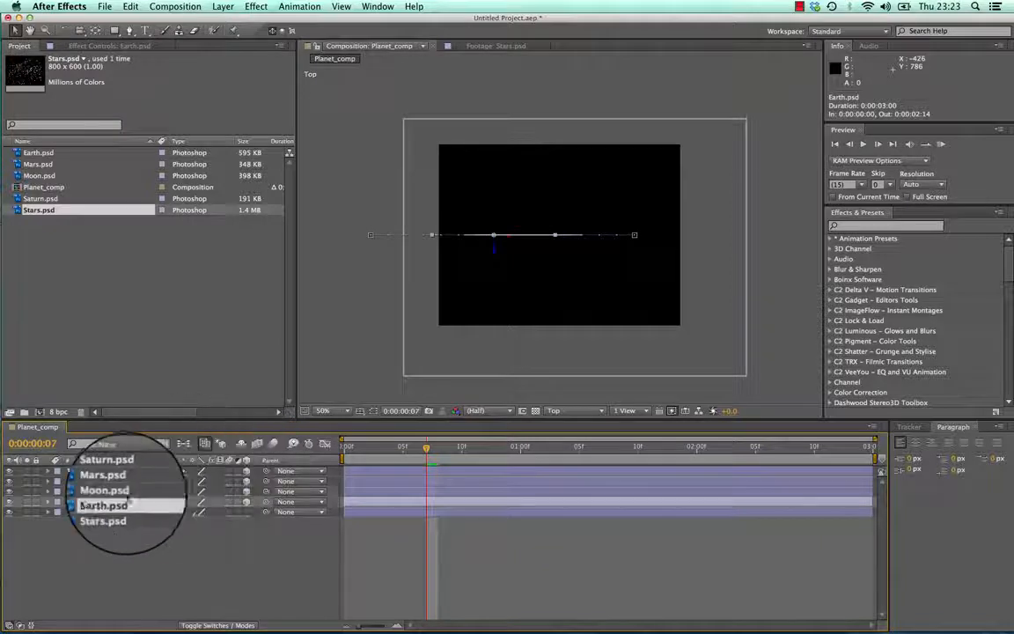
{"action": "left_click", "coordinate": [125, 492]}
{"action": "left_click", "coordinate": [119, 482]}
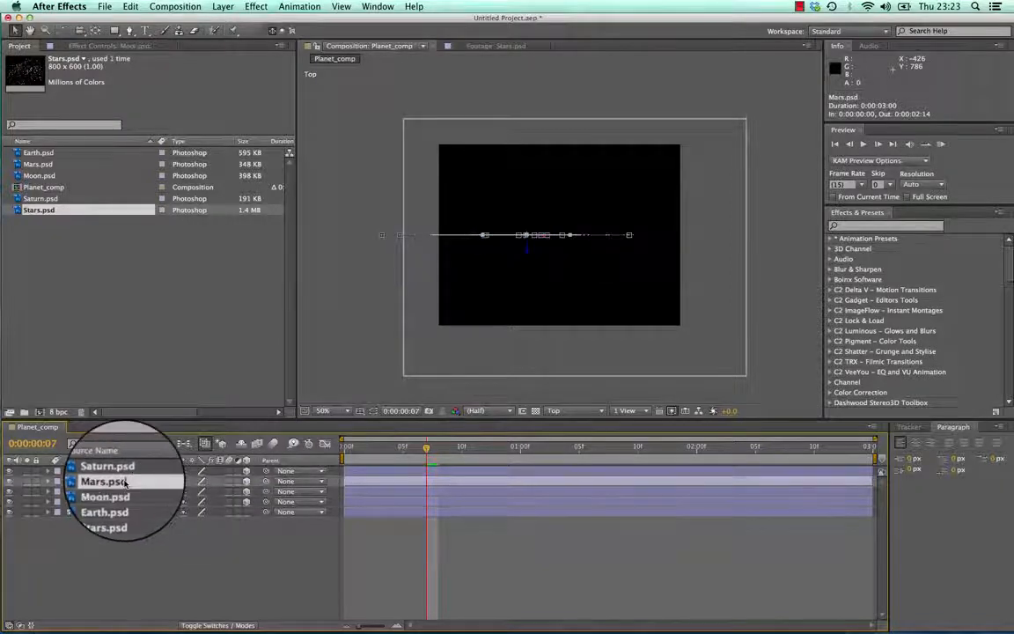
{"action": "left_click", "coordinate": [115, 471]}
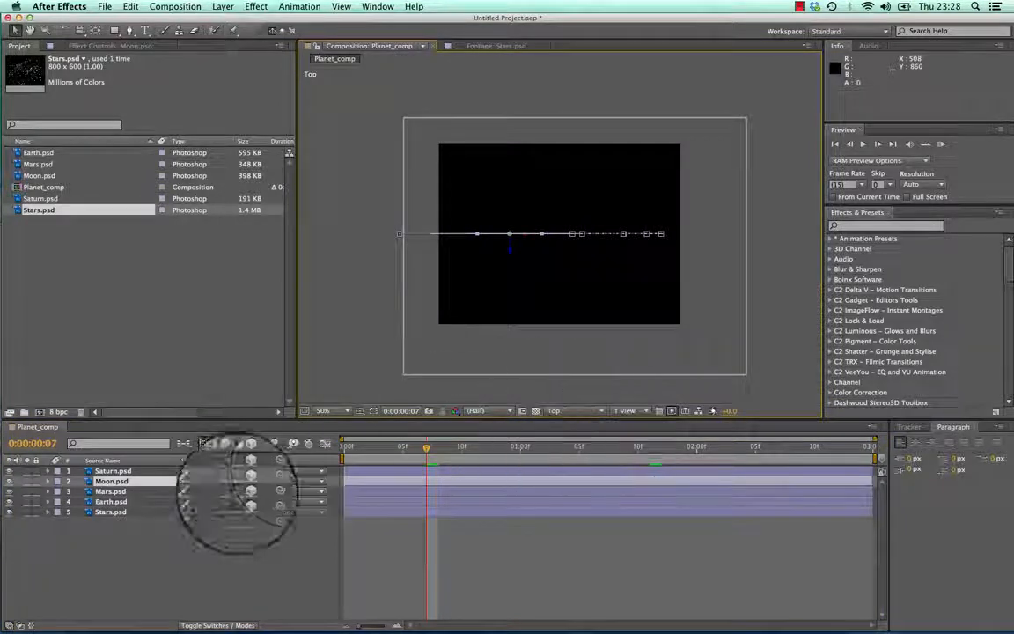
{"action": "left_click", "coordinate": [120, 472]}
{"action": "left_click", "coordinate": [113, 481]}
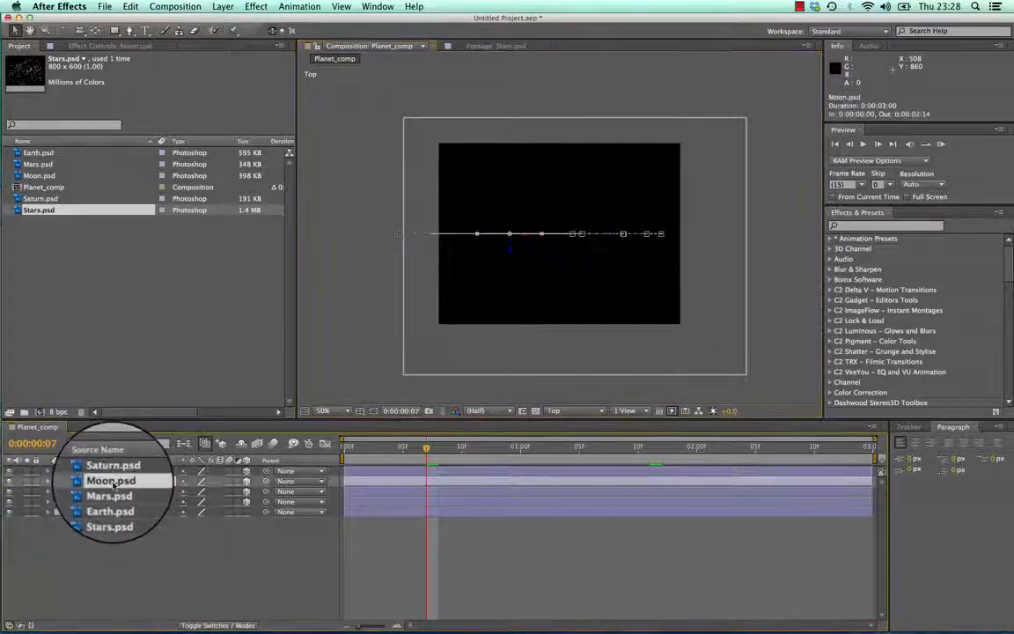
{"action": "left_click_drag", "start_coordinate": [427, 319], "coordinate": [517, 255]}
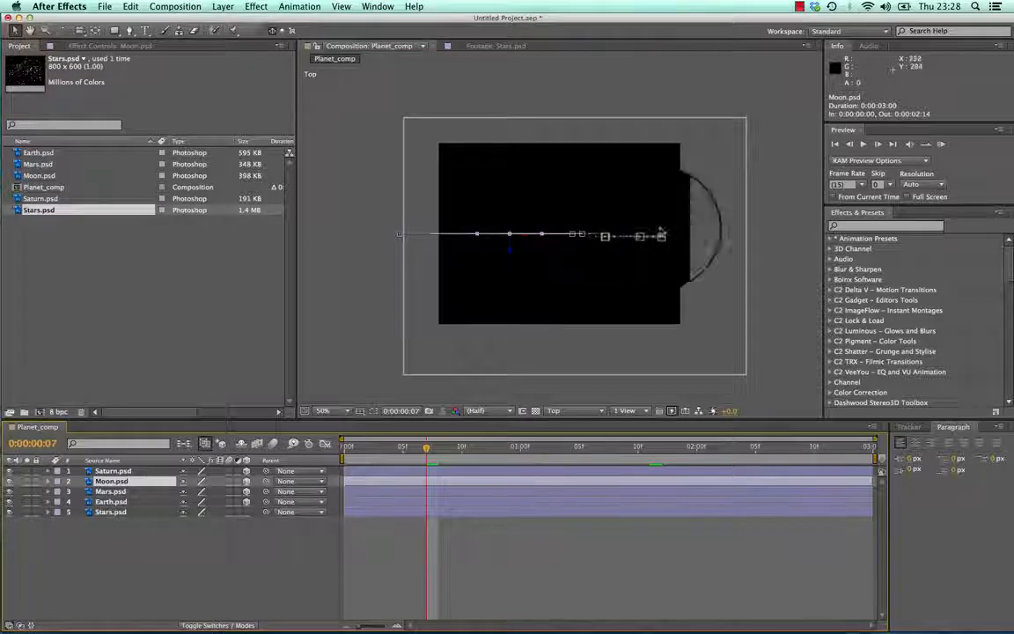
{"action": "left_click", "coordinate": [113, 471]}
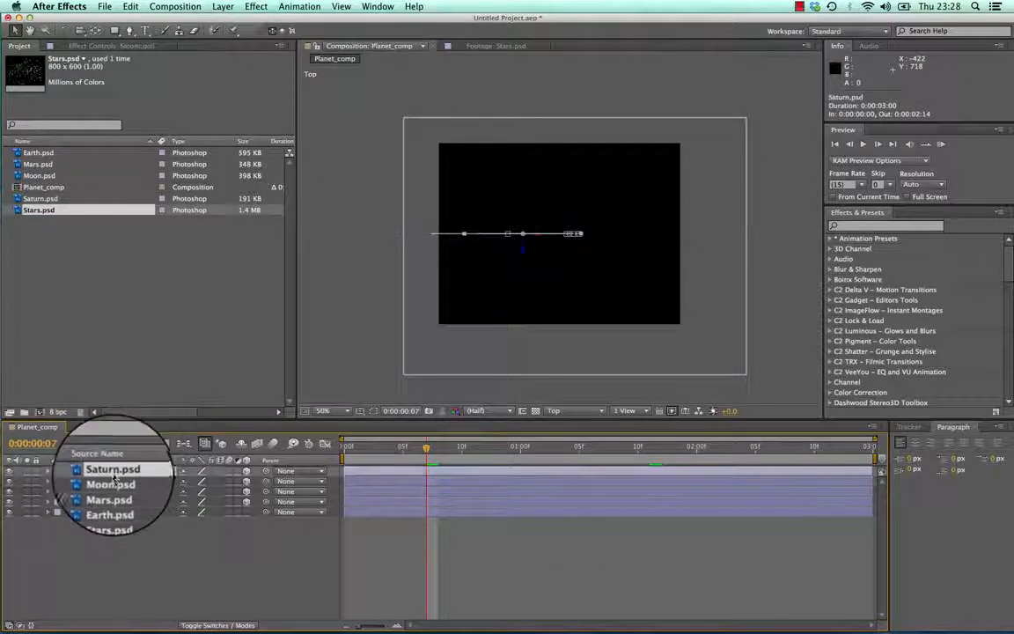
{"action": "left_click", "coordinate": [110, 501]}
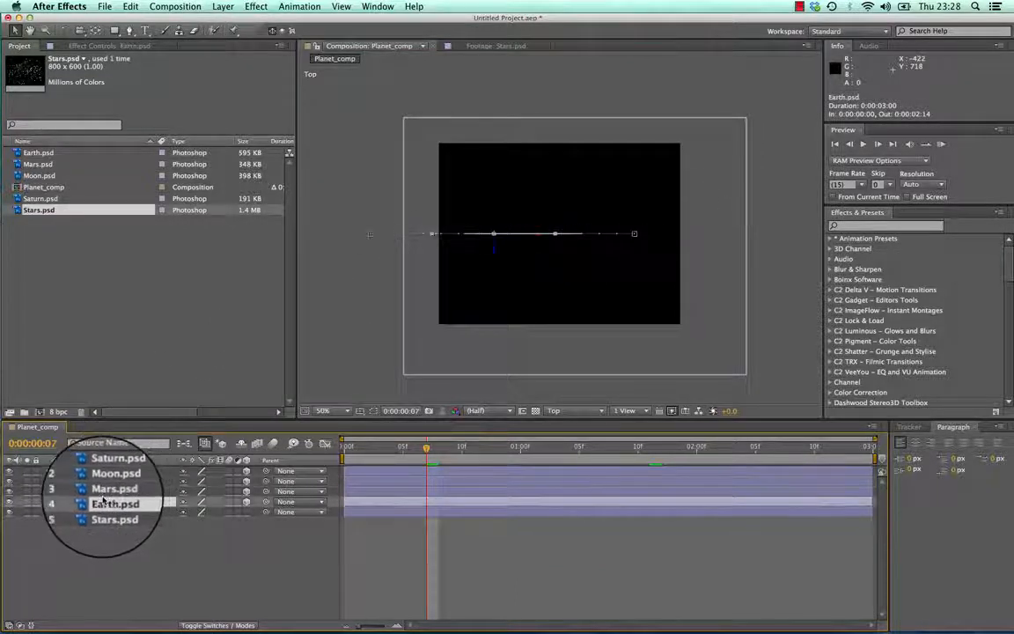
Examine the Earth, Mars and Moon layers in the Top view at several magnifications to judge their spacing in depth
{"action": "scroll", "coordinate": [577, 245], "scroll_direction": "down", "scroll_amount": 4}
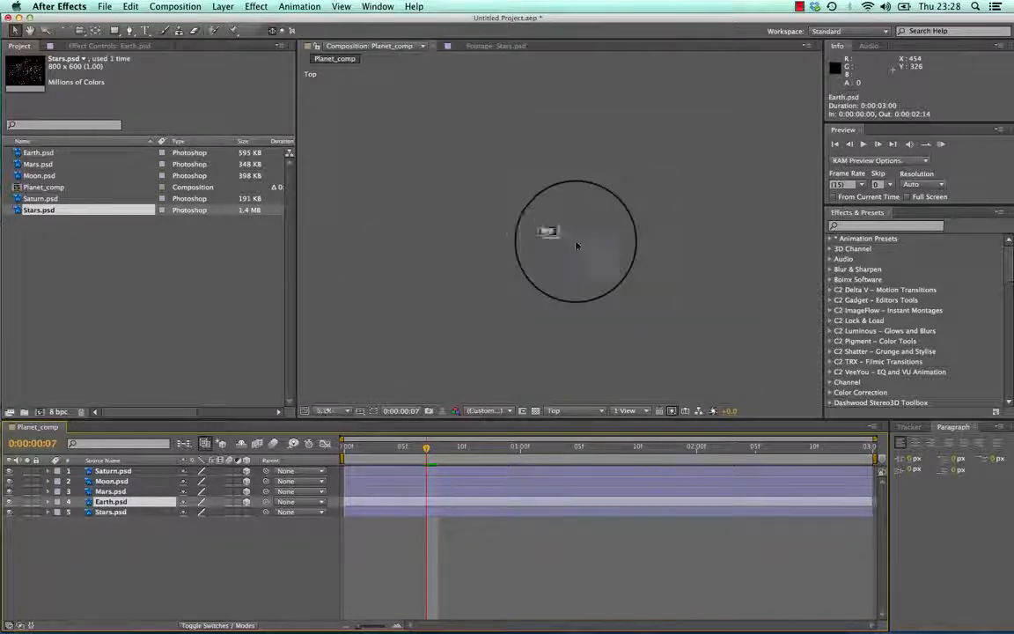
{"action": "scroll", "coordinate": [577, 245], "scroll_direction": "up", "scroll_amount": 5}
{"action": "scroll", "coordinate": [576, 246], "scroll_direction": "down", "scroll_amount": 1}
{"action": "scroll", "coordinate": [577, 245], "scroll_direction": "up", "scroll_amount": 2}
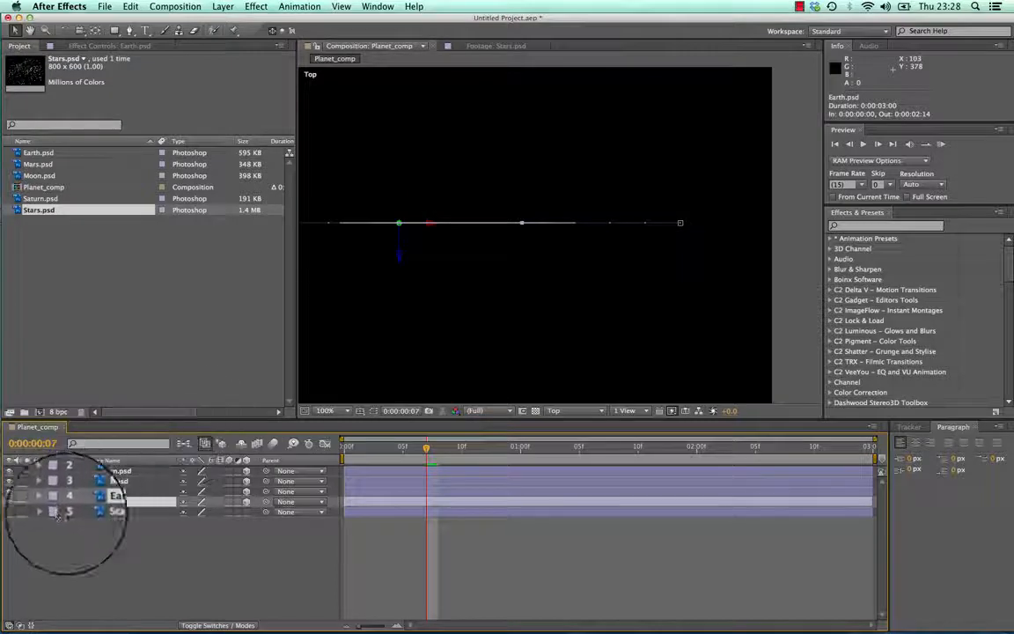
{"action": "left_click", "coordinate": [109, 491]}
{"action": "left_click", "coordinate": [118, 481]}
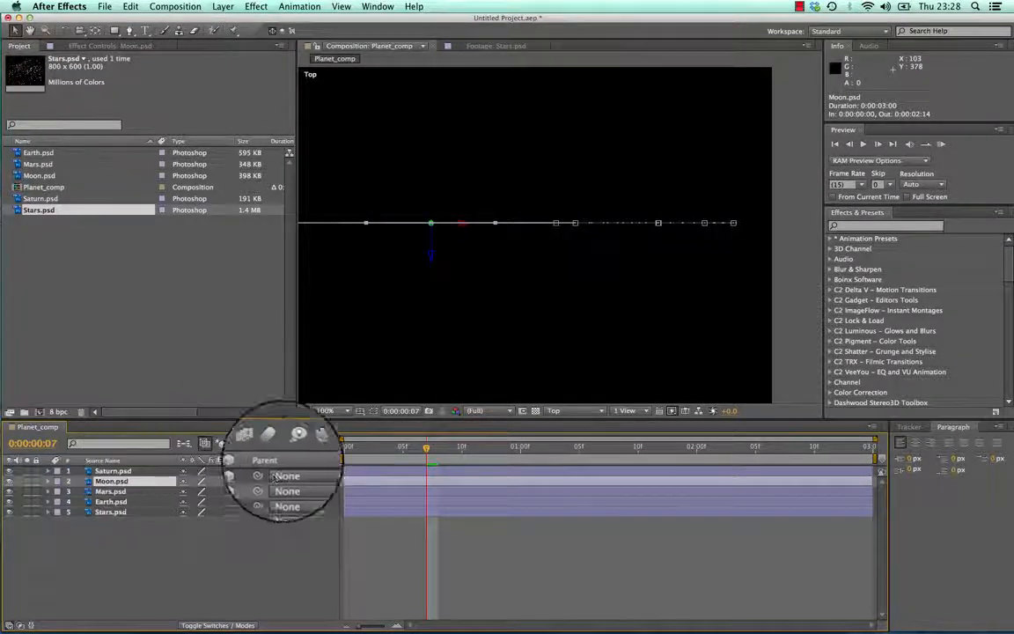
{"action": "scroll", "coordinate": [563, 296], "scroll_direction": "down", "scroll_amount": 4}
{"action": "scroll", "coordinate": [565, 297], "scroll_direction": "up", "scroll_amount": 1}
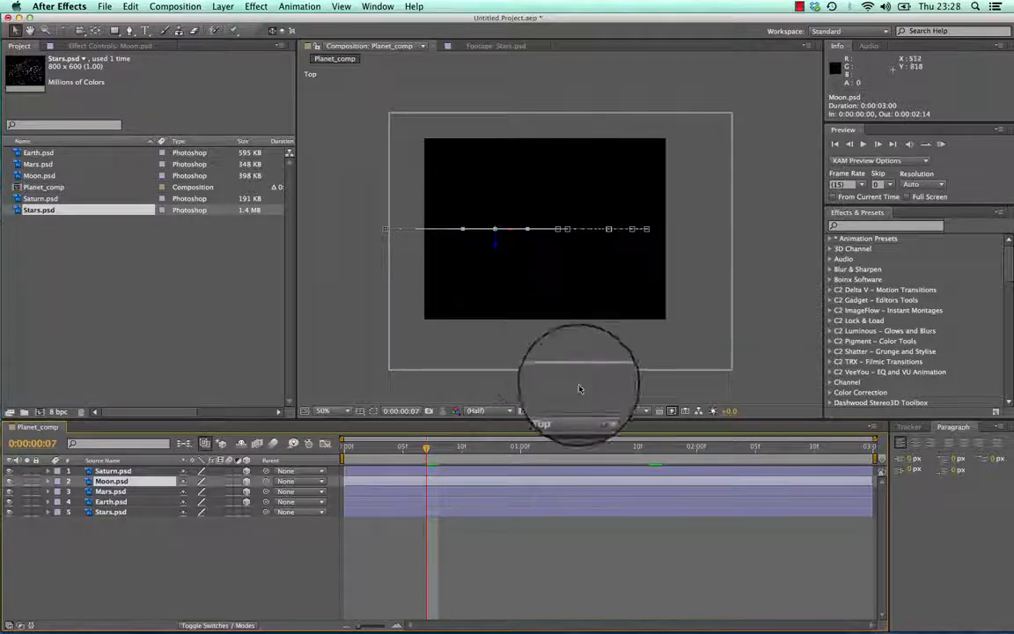
{"action": "scroll", "coordinate": [579, 390], "scroll_direction": "up", "scroll_amount": 1}
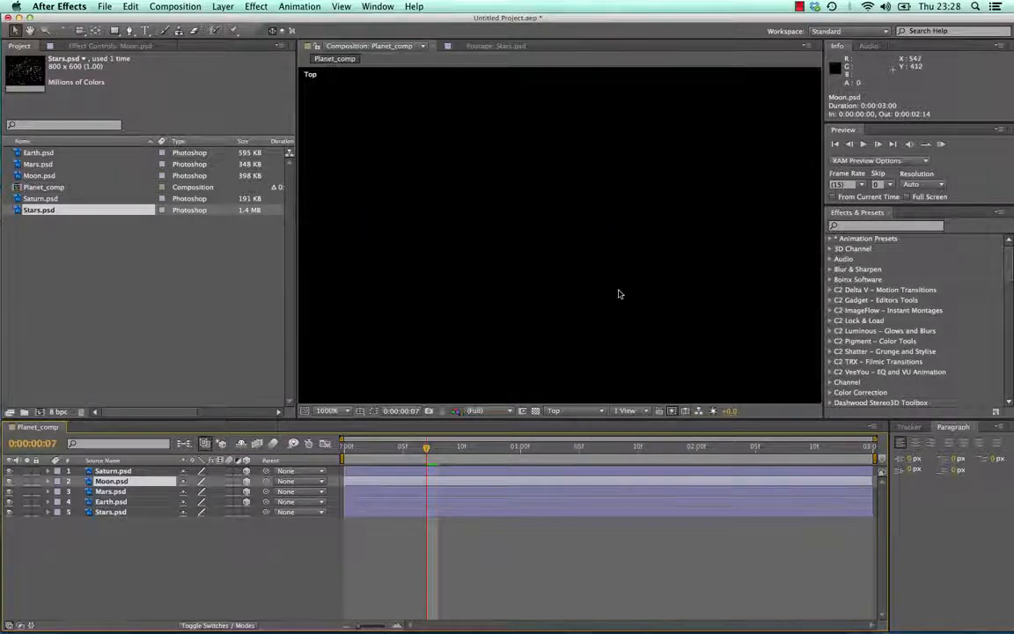
{"action": "scroll", "coordinate": [619, 294], "scroll_direction": "down", "scroll_amount": 1}
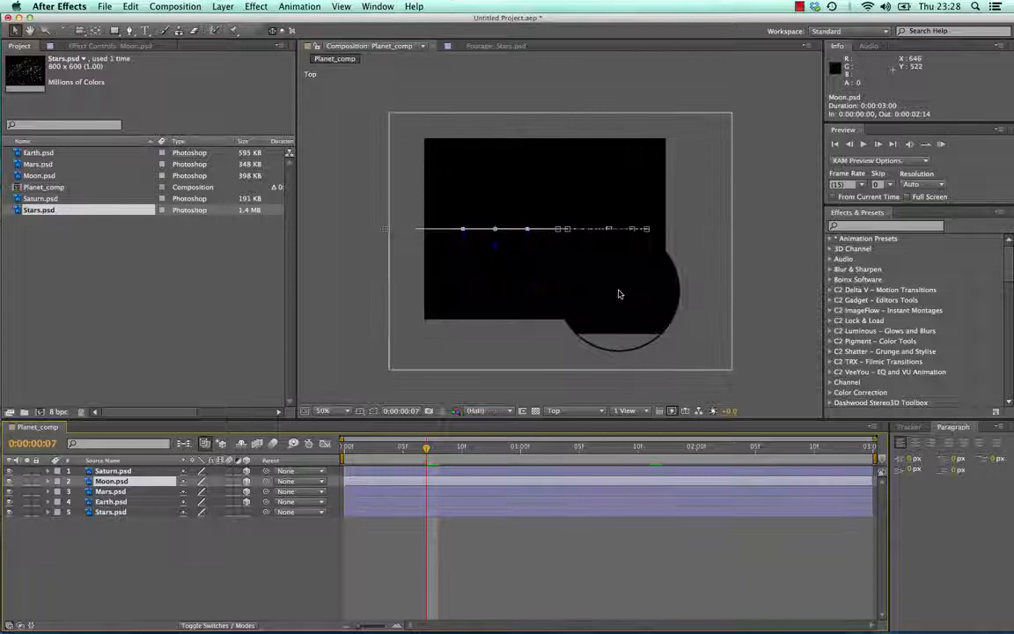
Split the composition viewer into two horizontal views, Active Camera beside Top, and make the Active Camera view active
{"action": "left_click", "coordinate": [625, 410]}
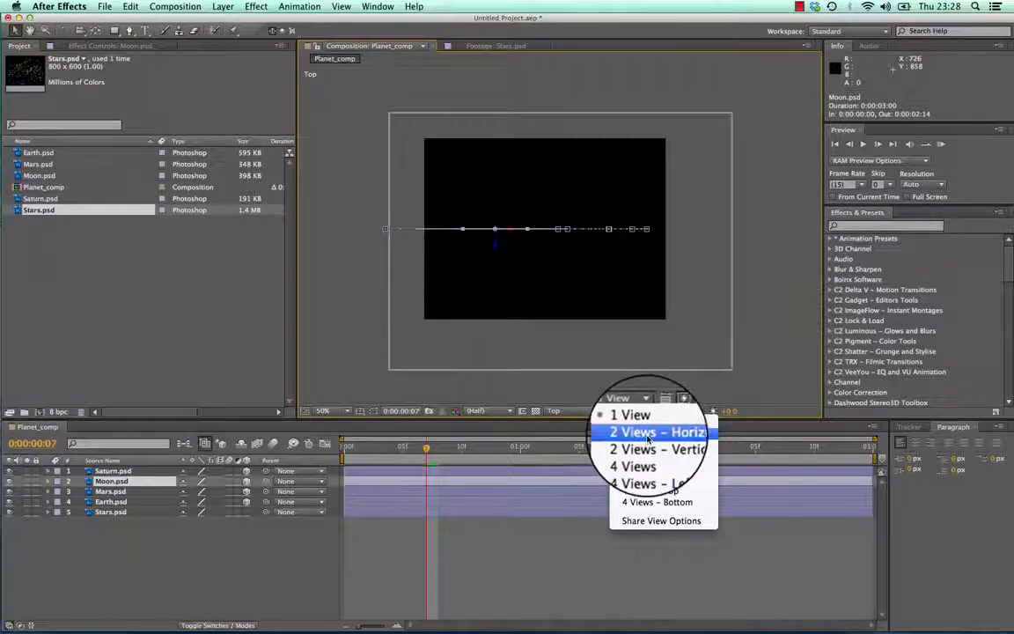
{"action": "left_click", "coordinate": [641, 432]}
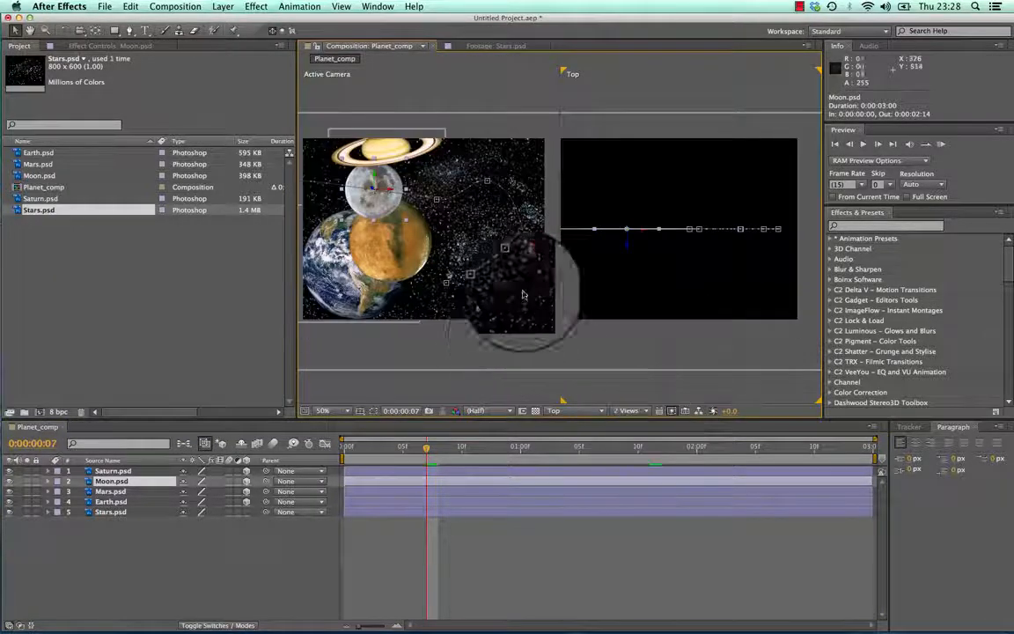
{"action": "left_click", "coordinate": [354, 97]}
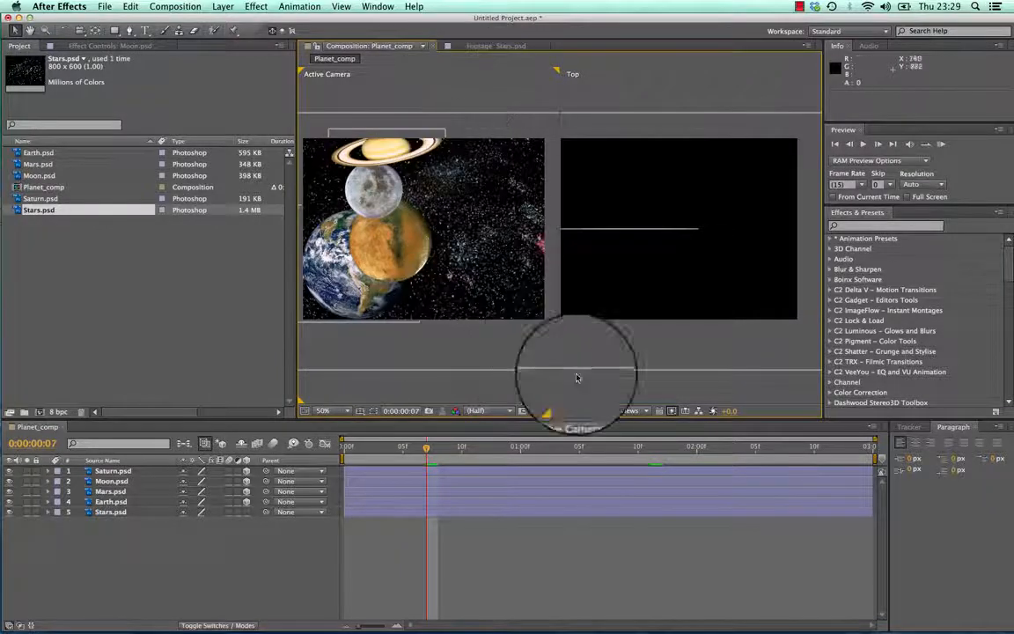
Try showing the Top view in the Active Camera pane, and restore that pane to Active Camera
{"action": "left_click", "coordinate": [585, 420]}
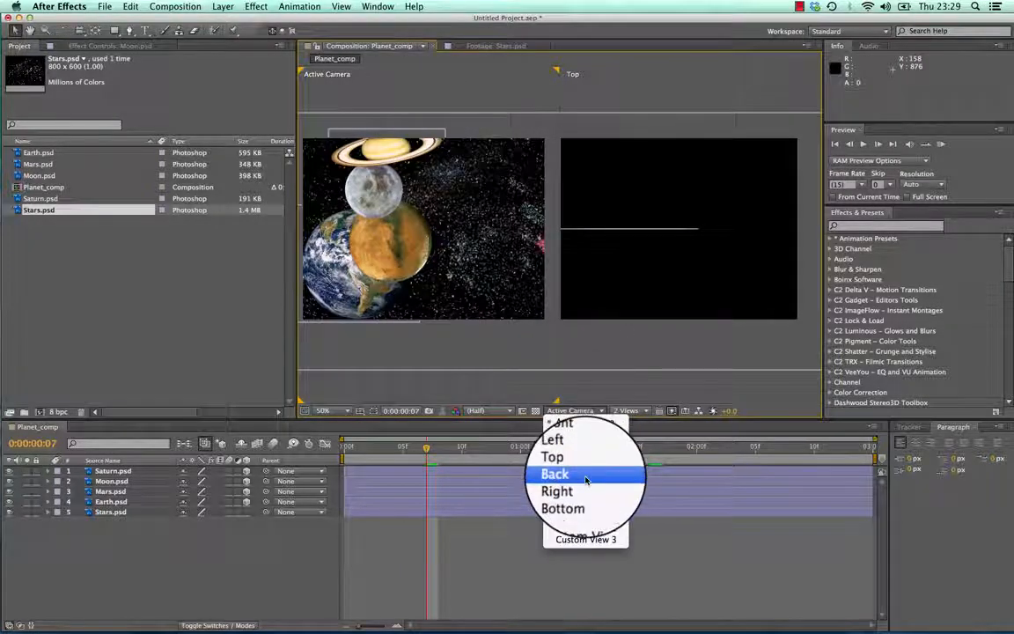
{"action": "left_click", "coordinate": [585, 473]}
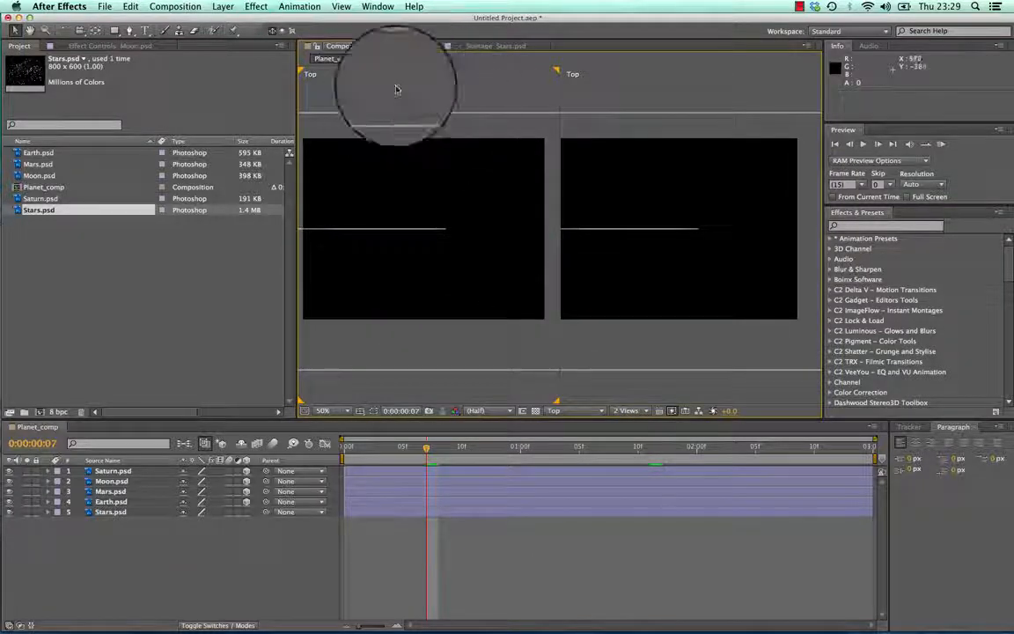
{"action": "left_click", "coordinate": [464, 352]}
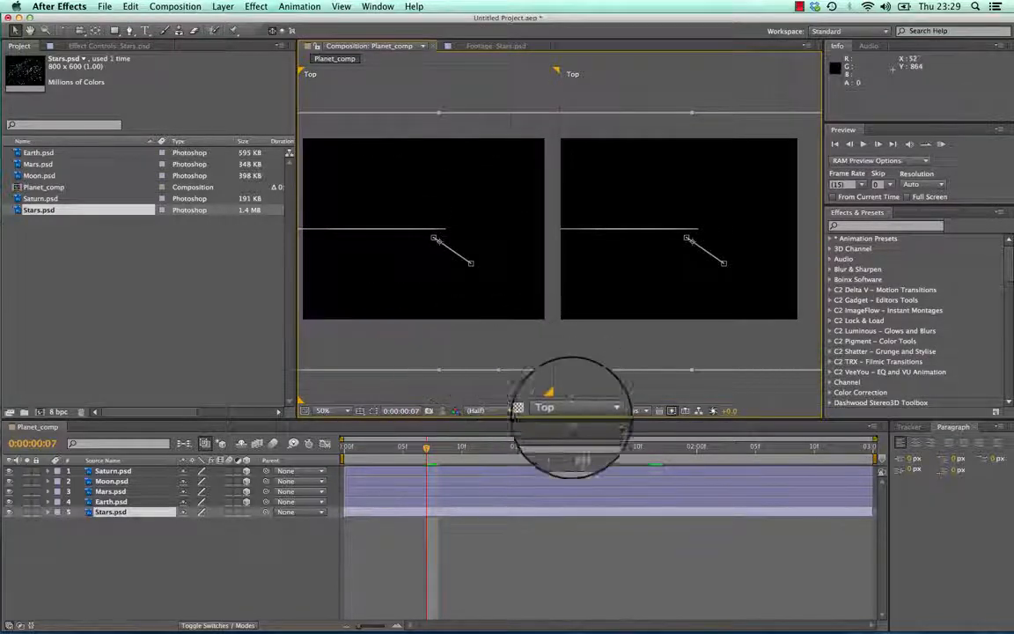
{"action": "left_click", "coordinate": [587, 414]}
{"action": "left_click", "coordinate": [585, 414]}
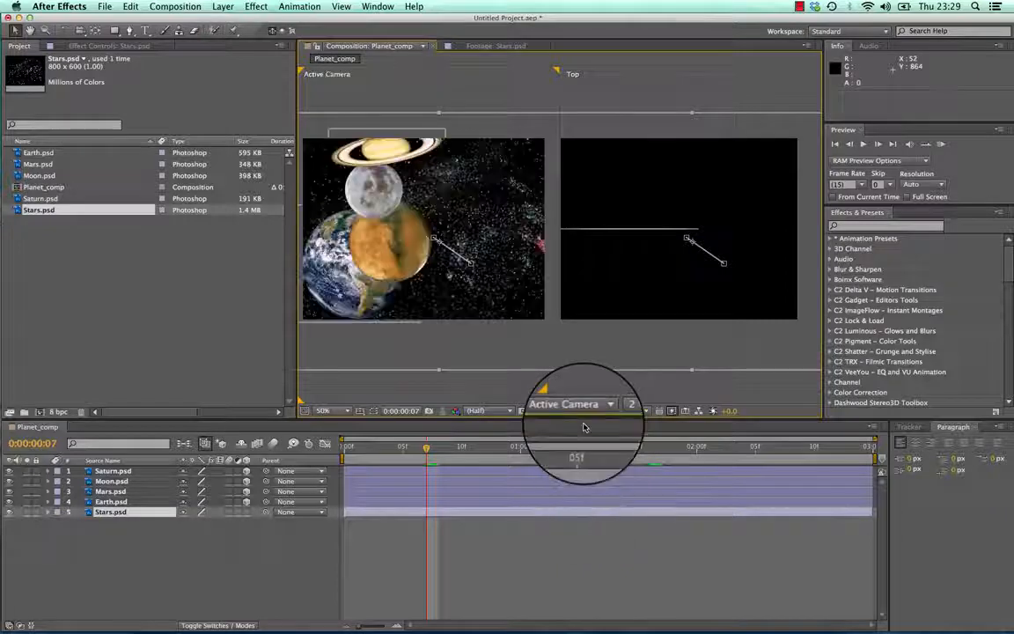
Scrub through the composition to 0:00:00:10 and back to 0:00:00:09, comparing the planets in the Active Camera and Top views
{"action": "left_click_drag", "start_coordinate": [422, 447], "coordinate": [462, 446]}
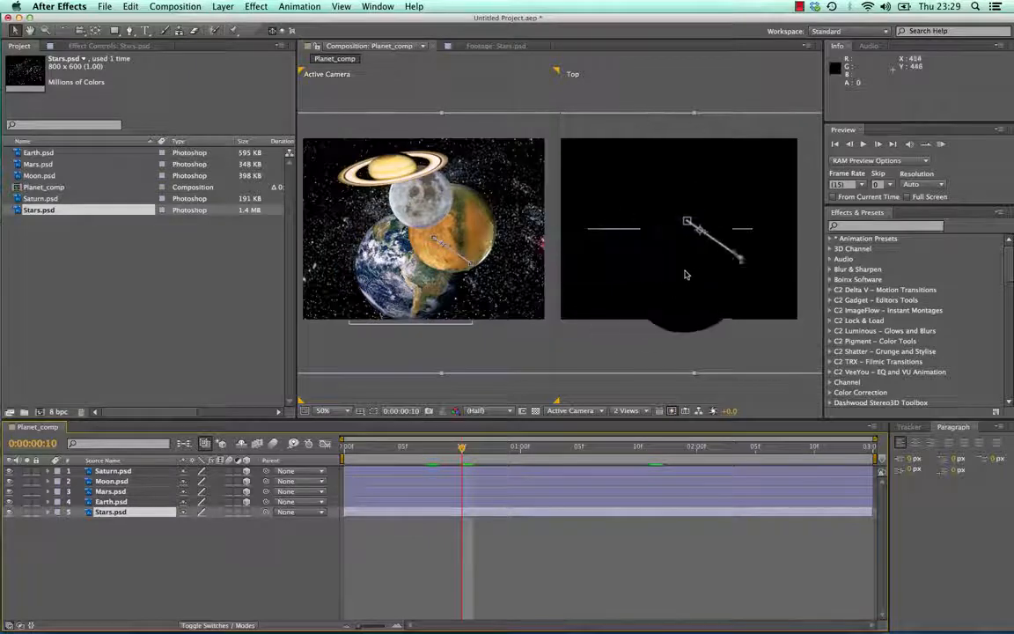
{"action": "left_click_drag", "start_coordinate": [422, 452], "coordinate": [449, 446]}
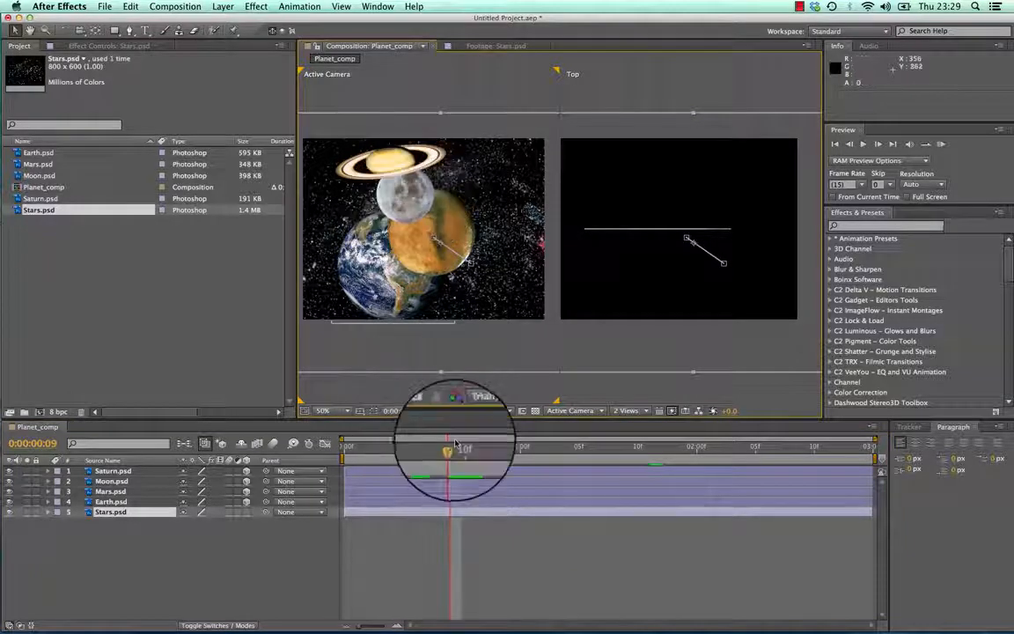
Select the Moon layer and push it back in depth to Z 122 in the Top view at 0:00:00:04
{"action": "left_click_drag", "start_coordinate": [450, 448], "coordinate": [426, 445]}
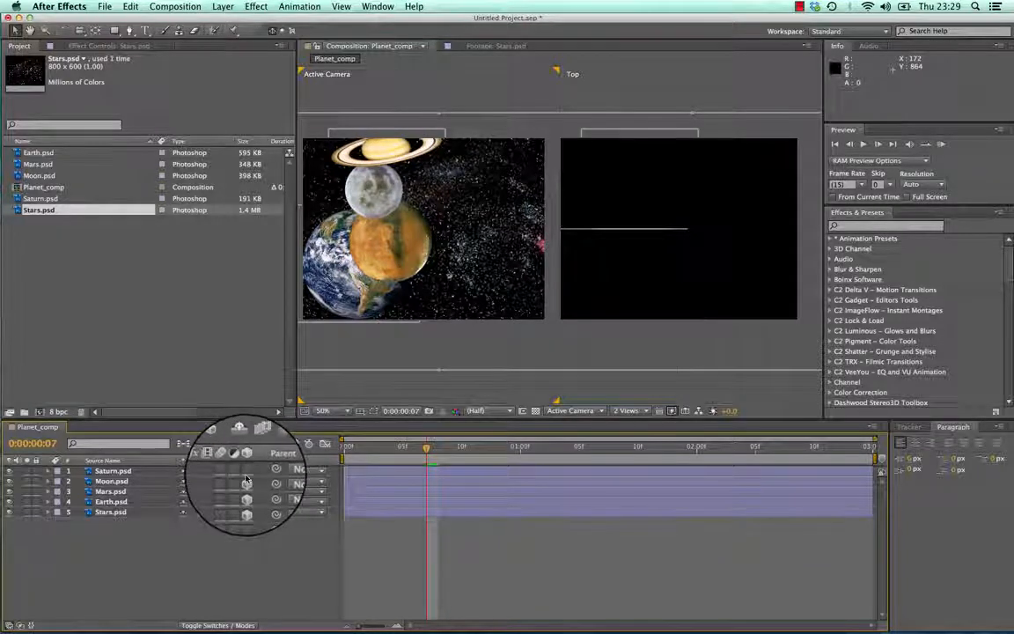
{"action": "left_click", "coordinate": [111, 480]}
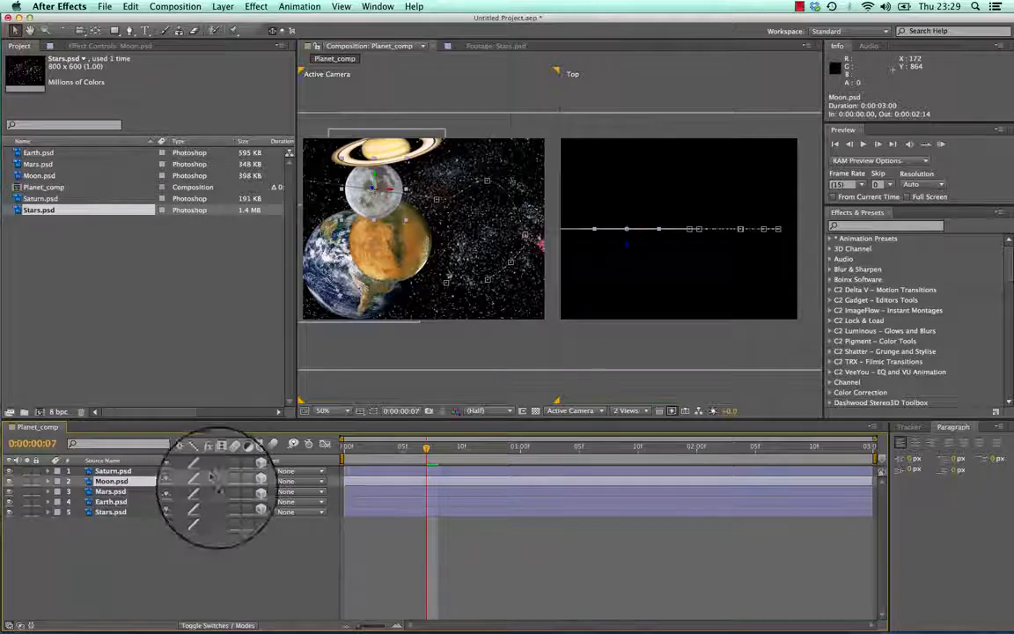
{"action": "left_click_drag", "start_coordinate": [427, 447], "coordinate": [387, 451]}
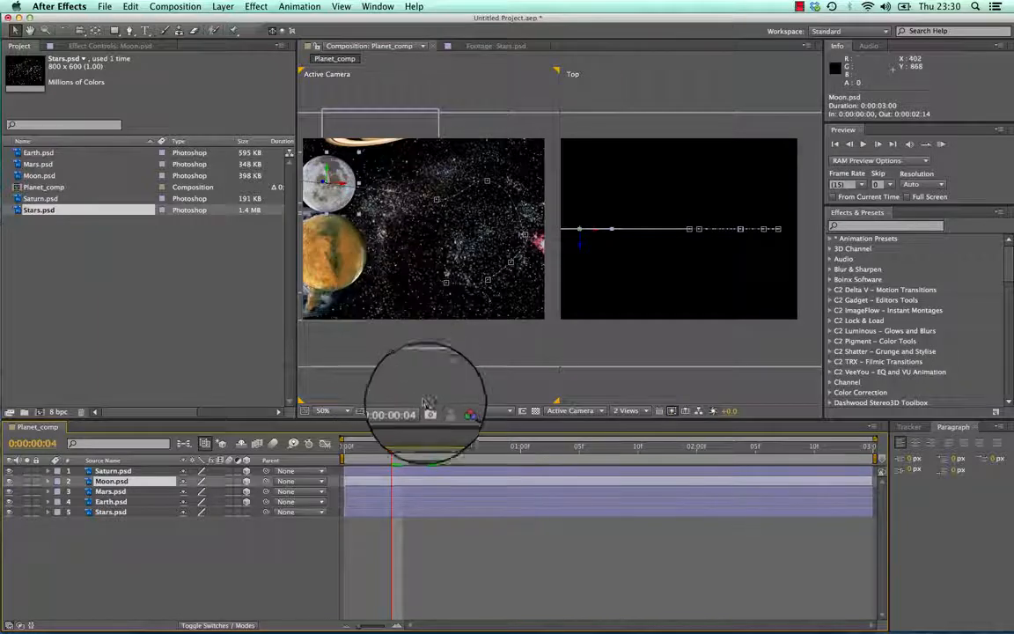
{"action": "mouse_move", "coordinate": [393, 446]}
{"action": "left_mouse_down"}
{"action": "mouse_move", "coordinate": [370, 449]}
{"action": "mouse_move", "coordinate": [393, 457]}
{"action": "left_mouse_up"}
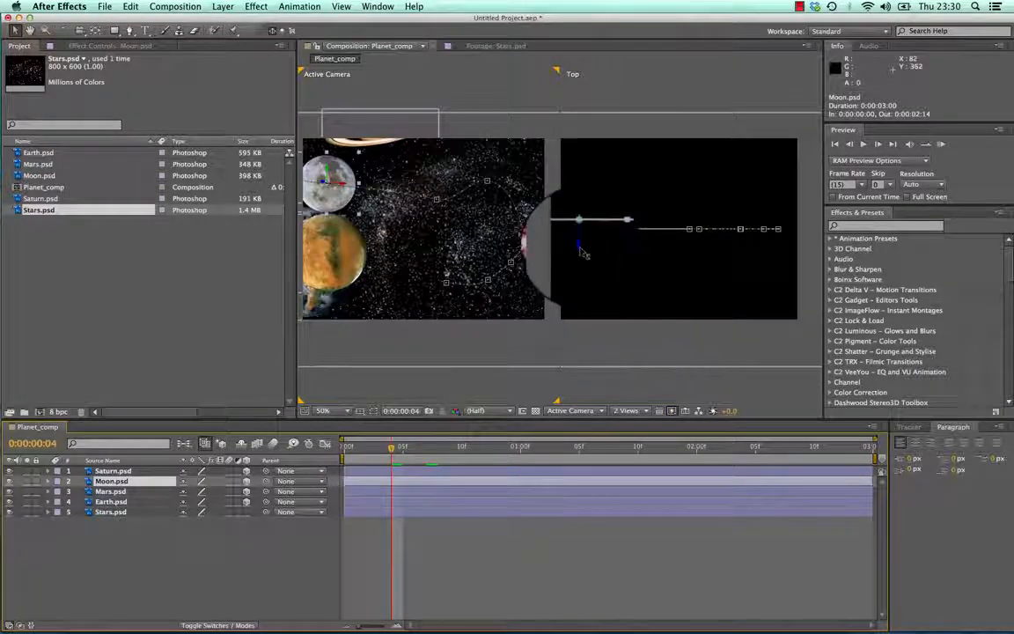
{"action": "left_click", "coordinate": [581, 252]}
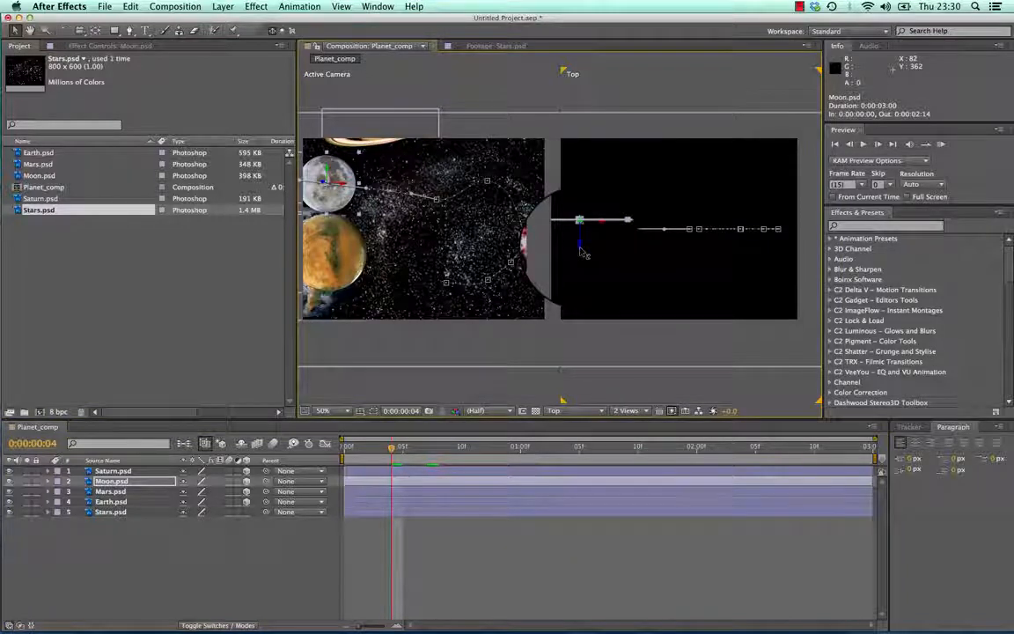
{"action": "left_click_drag", "start_coordinate": [581, 249], "coordinate": [577, 218]}
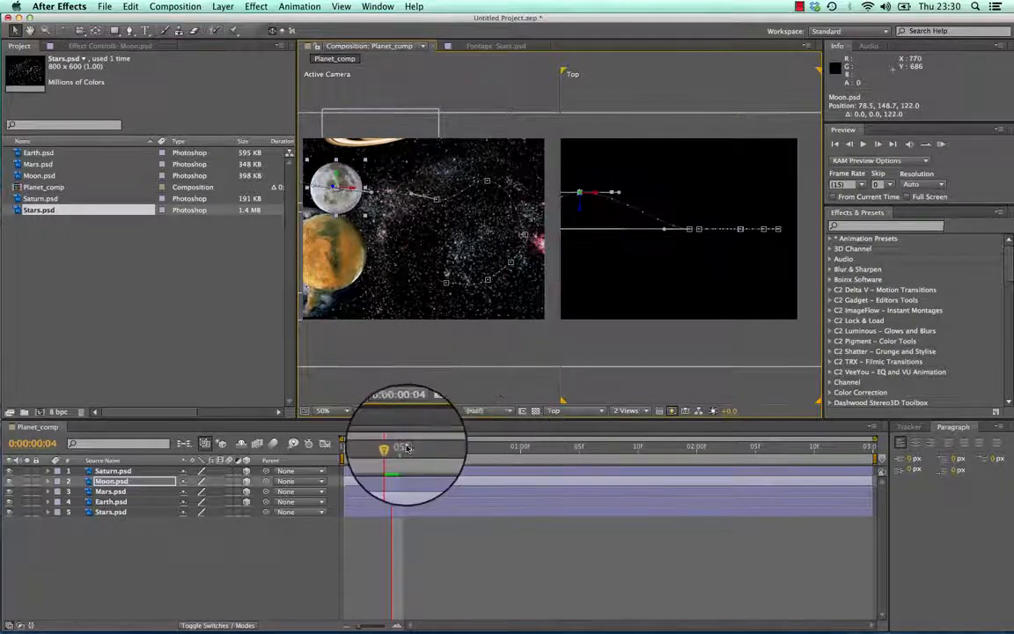
Push the Moon back in the Top view to about Z 47 at 0:00:00:10 and Z 46 at 0:00:00:11
{"action": "left_click_drag", "start_coordinate": [391, 446], "coordinate": [466, 447]}
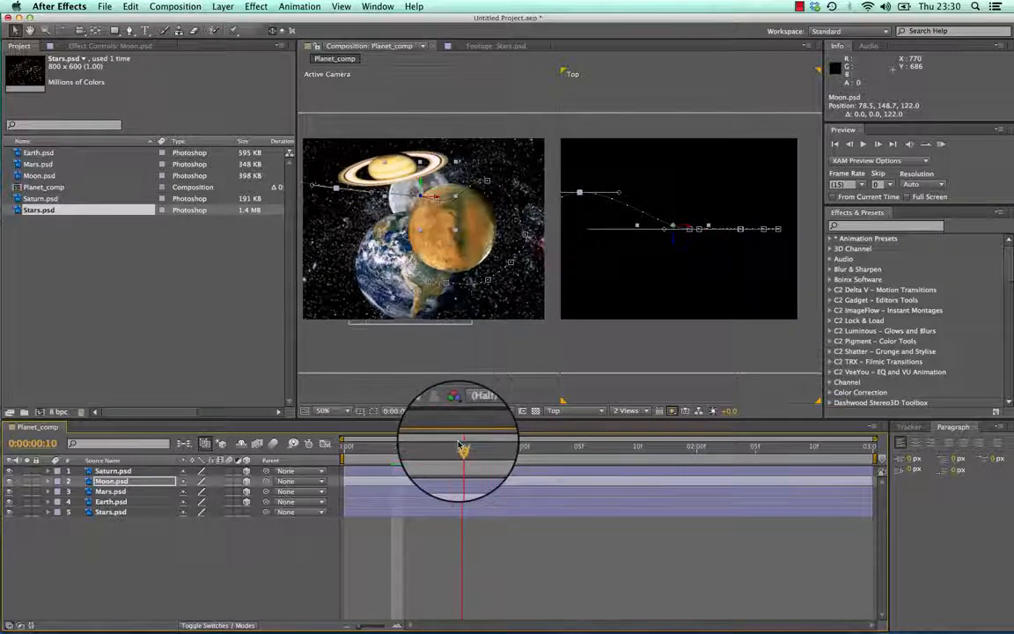
{"action": "left_click_drag", "start_coordinate": [676, 249], "coordinate": [678, 236]}
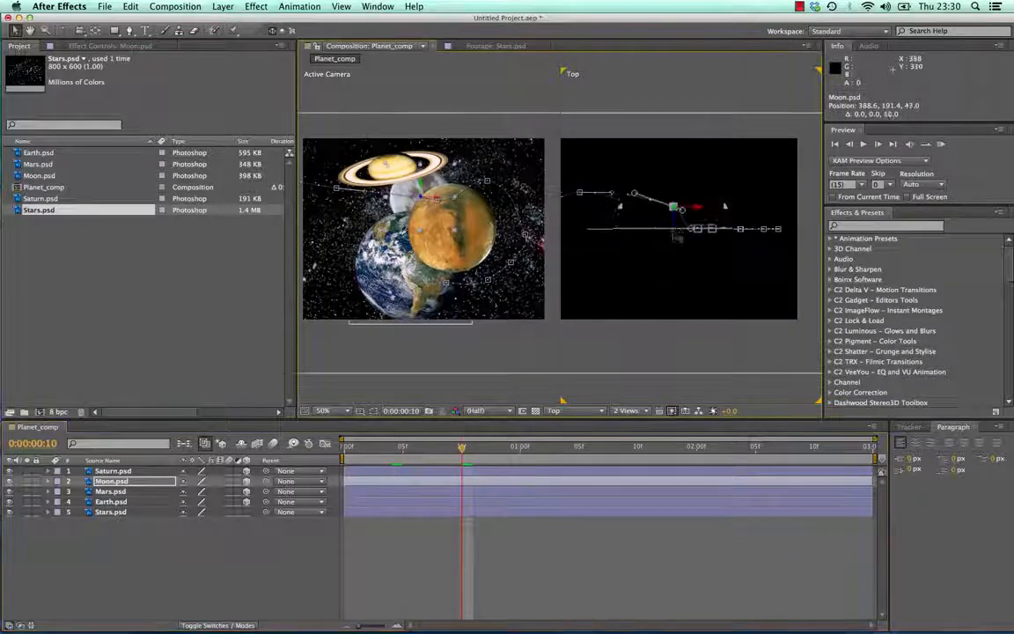
{"action": "mouse_move", "coordinate": [467, 449]}
{"action": "left_mouse_down"}
{"action": "mouse_move", "coordinate": [482, 448]}
{"action": "mouse_move", "coordinate": [460, 448]}
{"action": "mouse_move", "coordinate": [473, 449]}
{"action": "left_mouse_up"}
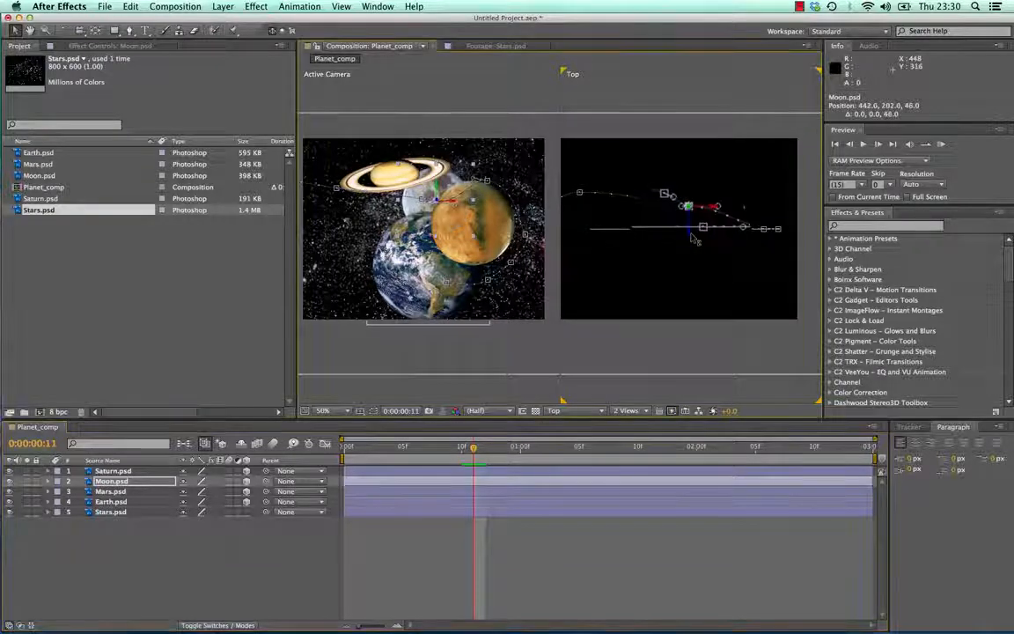
Select the Mars layer and push it back in depth to about Z 494 in the Top view at 0:00:00:04
{"action": "left_click_drag", "start_coordinate": [473, 449], "coordinate": [580, 419]}
{"action": "left_click", "coordinate": [111, 491]}
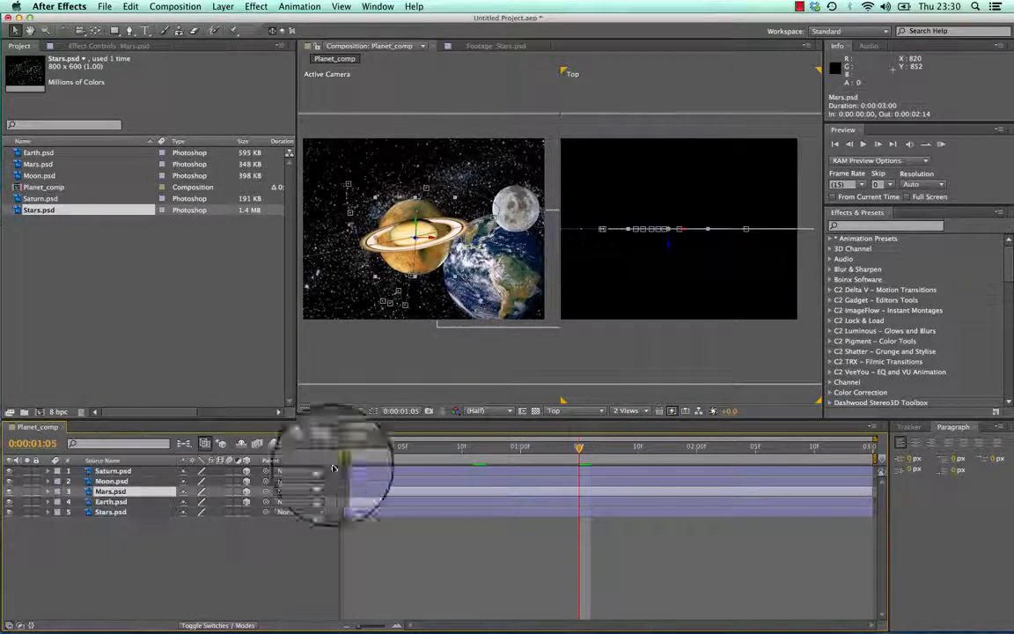
{"action": "left_click_drag", "start_coordinate": [585, 446], "coordinate": [343, 446]}
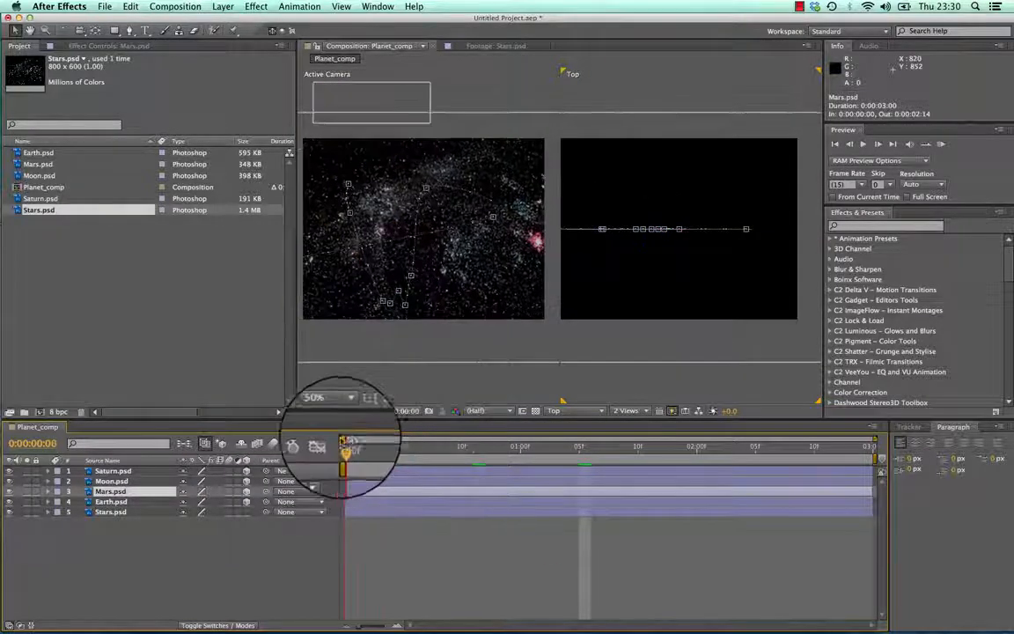
{"action": "mouse_move", "coordinate": [359, 446]}
{"action": "left_mouse_down"}
{"action": "mouse_move", "coordinate": [445, 445]}
{"action": "mouse_move", "coordinate": [345, 445]}
{"action": "mouse_move", "coordinate": [416, 447]}
{"action": "mouse_move", "coordinate": [521, 415]}
{"action": "mouse_move", "coordinate": [350, 444]}
{"action": "mouse_move", "coordinate": [402, 445]}
{"action": "mouse_move", "coordinate": [368, 438]}
{"action": "left_mouse_up"}
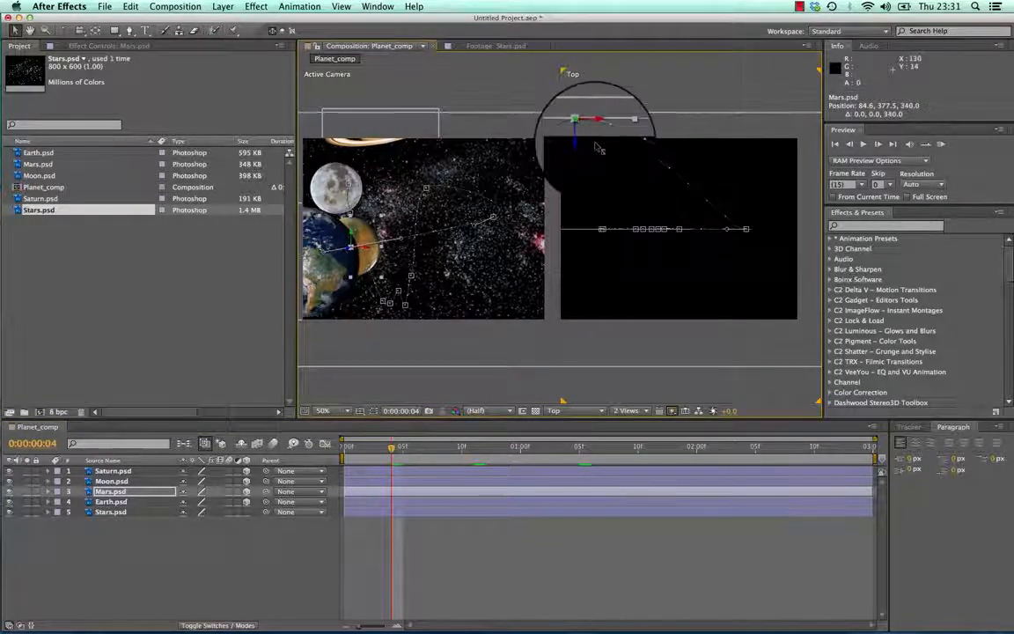
{"action": "left_click_drag", "start_coordinate": [597, 147], "coordinate": [608, 100]}
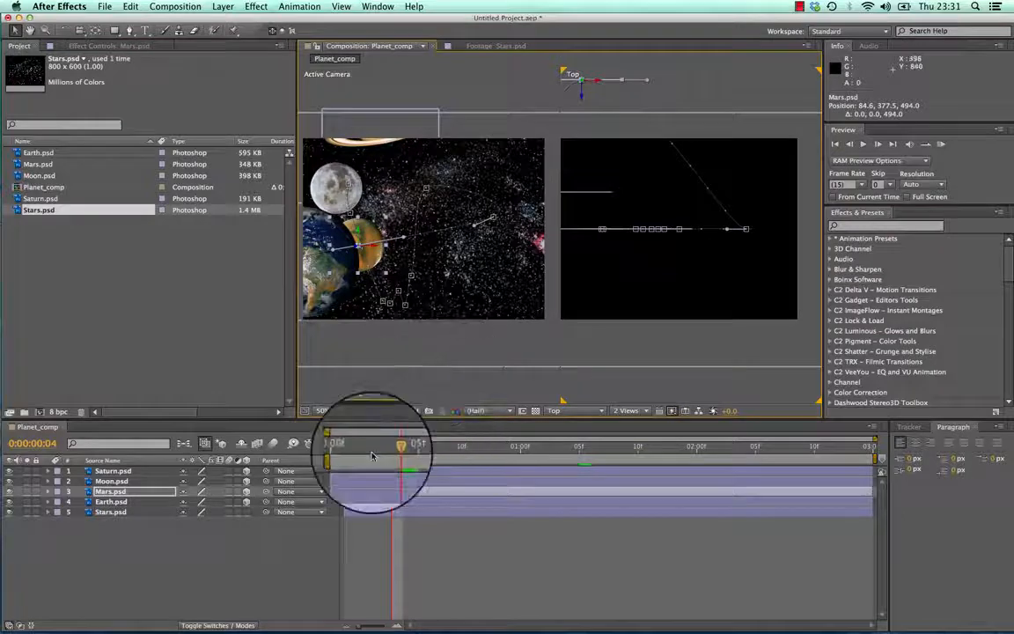
At 0:00:00:11, push Mars back to about Z 172.6 and move it away from Earth to about X 716.6, Y 255.9
{"action": "left_click_drag", "start_coordinate": [392, 446], "coordinate": [472, 421]}
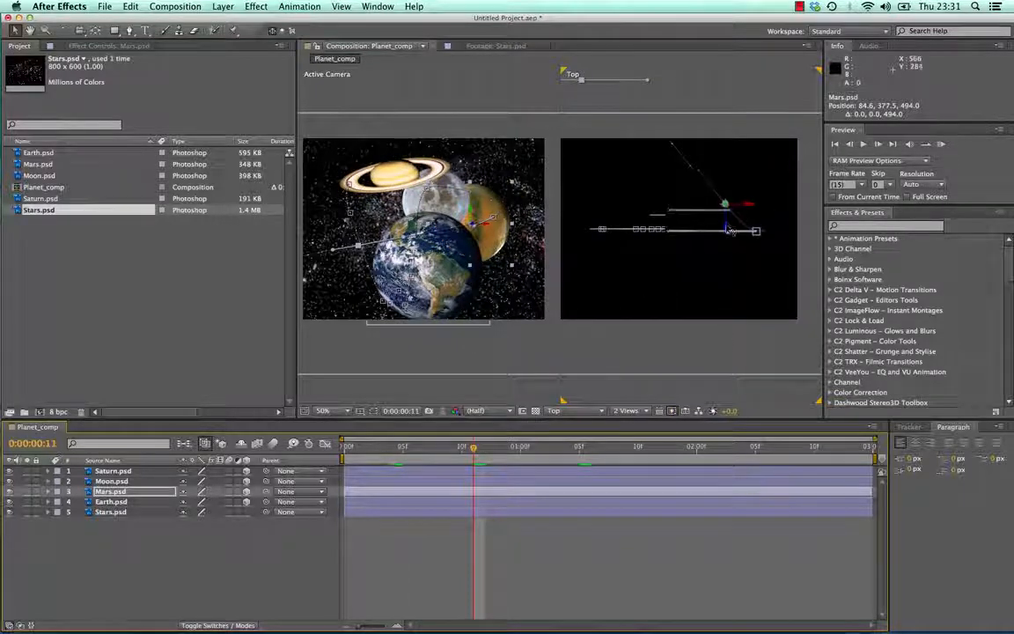
{"action": "left_click_drag", "start_coordinate": [729, 230], "coordinate": [730, 218]}
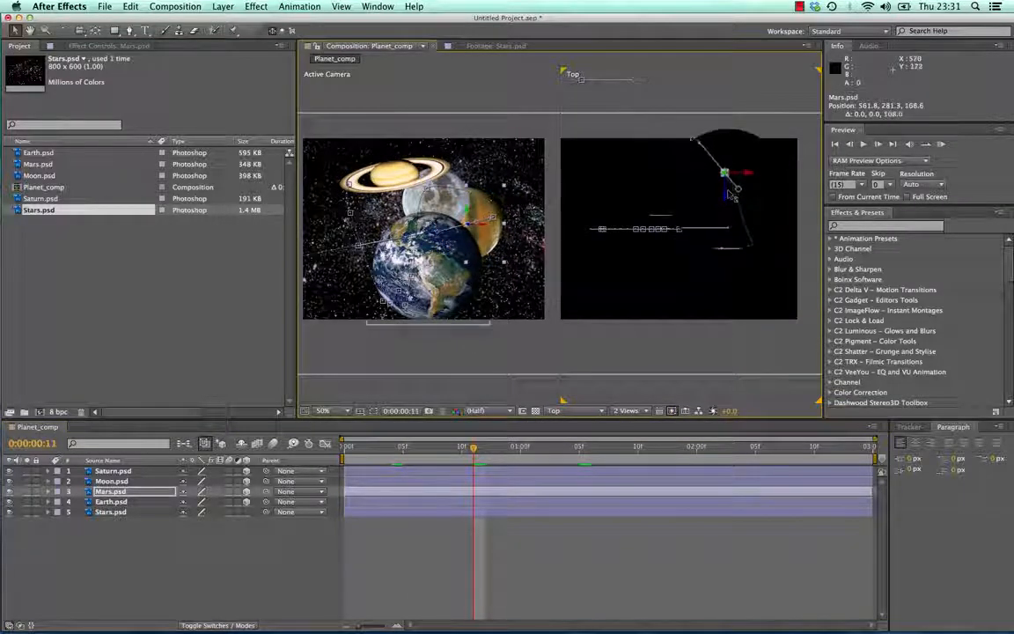
{"action": "mouse_move", "coordinate": [474, 446]}
{"action": "left_mouse_down"}
{"action": "mouse_move", "coordinate": [503, 448]}
{"action": "mouse_move", "coordinate": [463, 451]}
{"action": "left_mouse_up"}
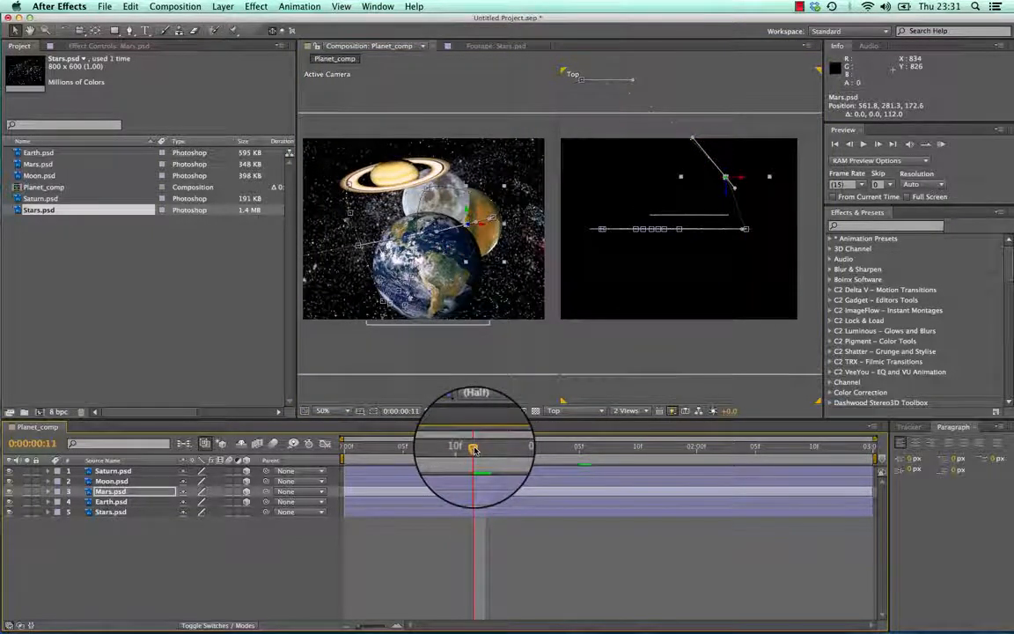
{"action": "left_click_drag", "start_coordinate": [491, 236], "coordinate": [504, 236]}
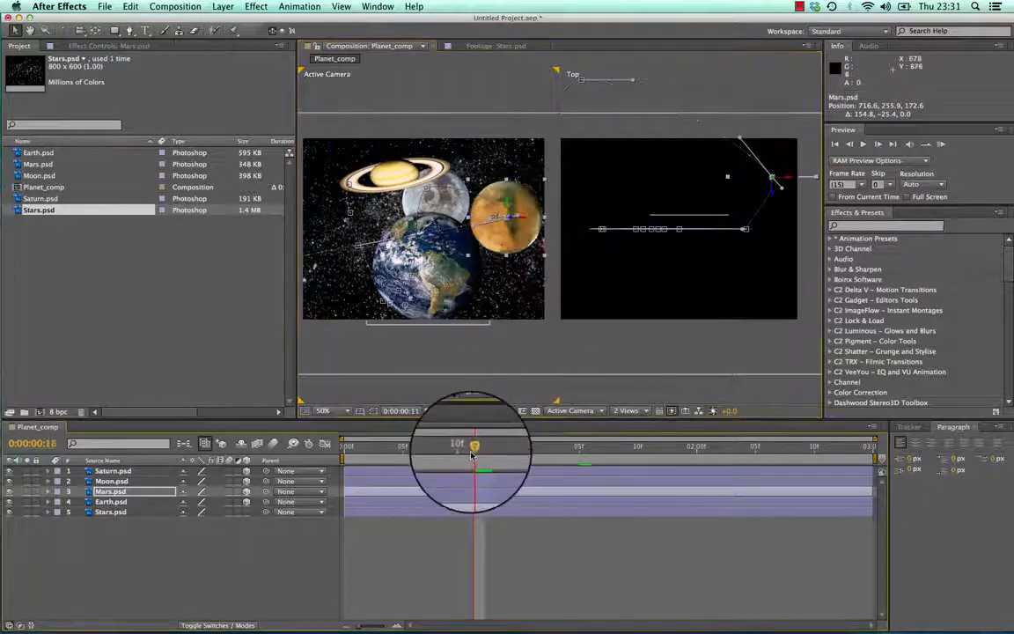
Scrub back and forth through the composition to check how the planets pass each other in both views
{"action": "left_click_drag", "start_coordinate": [474, 460], "coordinate": [441, 449]}
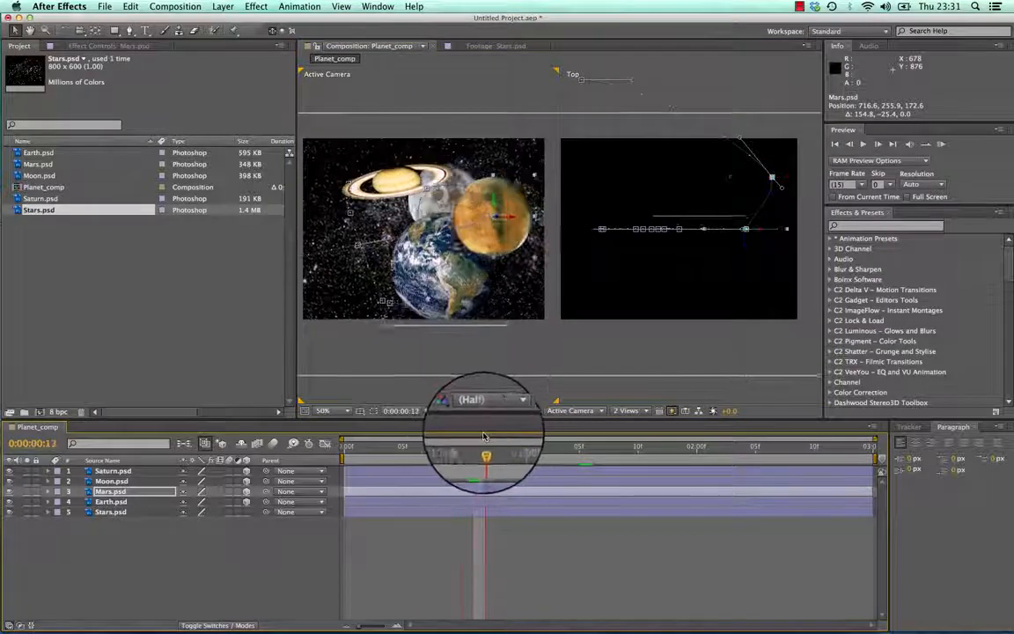
{"action": "left_click_drag", "start_coordinate": [427, 450], "coordinate": [696, 421]}
{"action": "left_click_drag", "start_coordinate": [691, 365], "coordinate": [478, 366]}
{"action": "left_click_drag", "start_coordinate": [366, 363], "coordinate": [514, 349]}
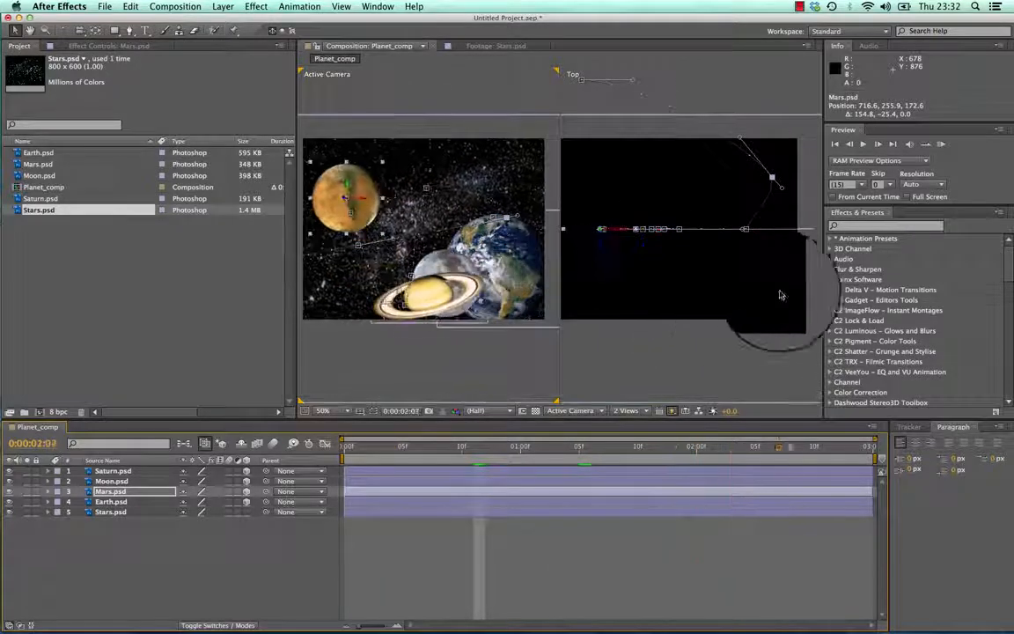
{"action": "left_click_drag", "start_coordinate": [779, 295], "coordinate": [557, 310]}
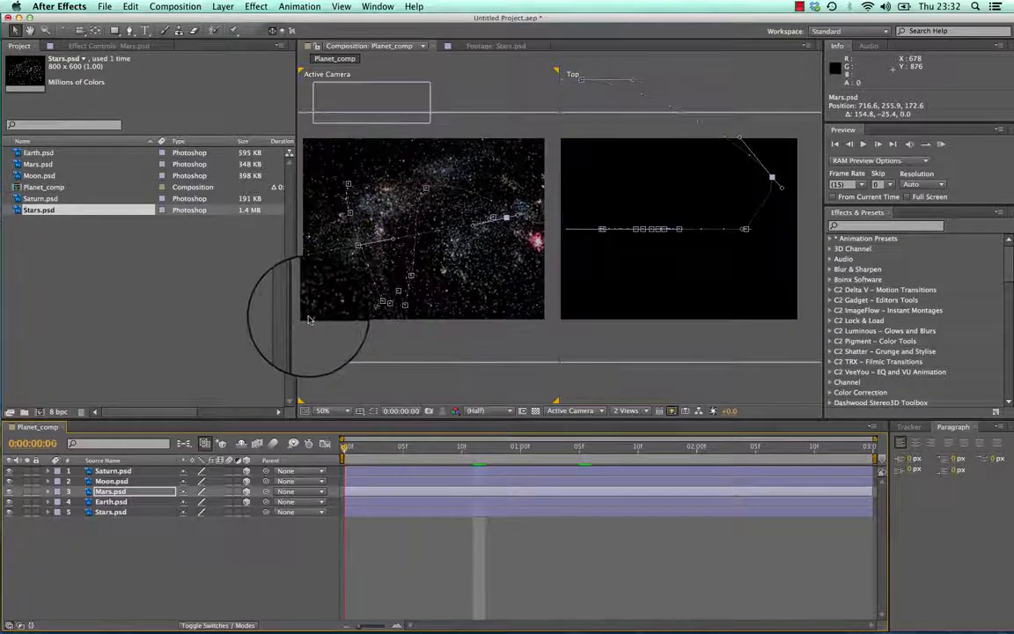
{"action": "left_click_drag", "start_coordinate": [309, 320], "coordinate": [471, 305]}
{"action": "left_click_drag", "start_coordinate": [558, 301], "coordinate": [476, 298]}
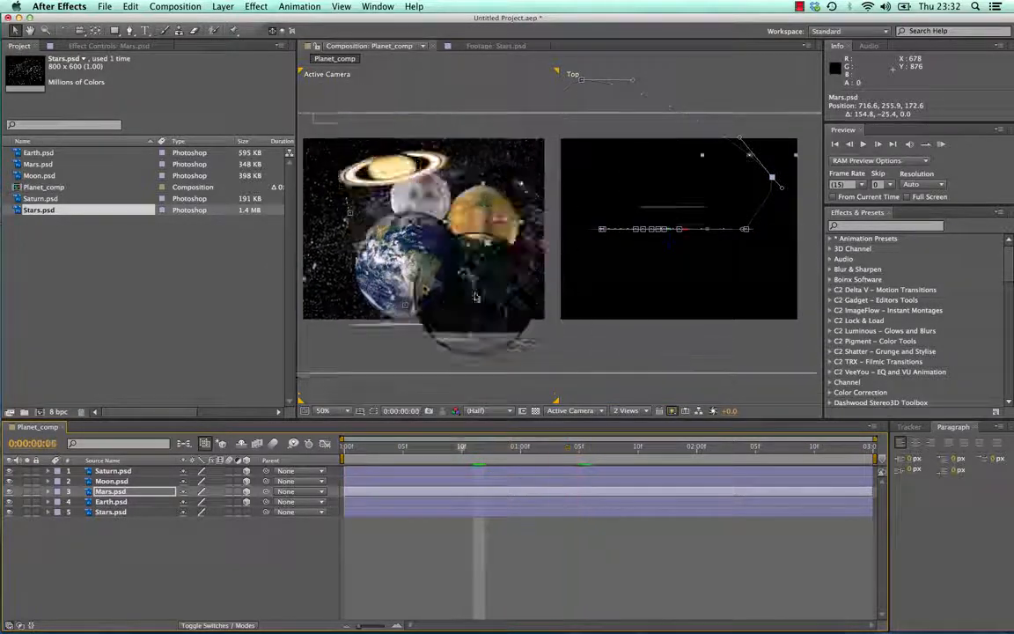
{"action": "left_click", "coordinate": [799, 7]}
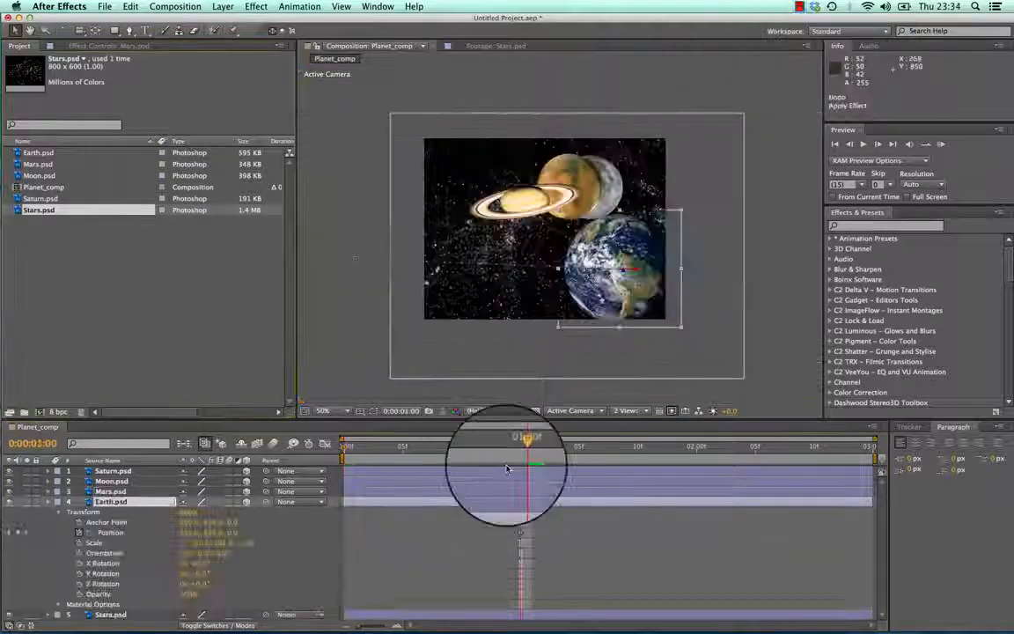
Review Earth's motion between 0:00:00:07 and 0:00:01:00, and show the Earth layer's Transform properties at 0:00:01:00
{"action": "left_click_drag", "start_coordinate": [525, 445], "coordinate": [426, 437]}
{"action": "left_click", "coordinate": [48, 501]}
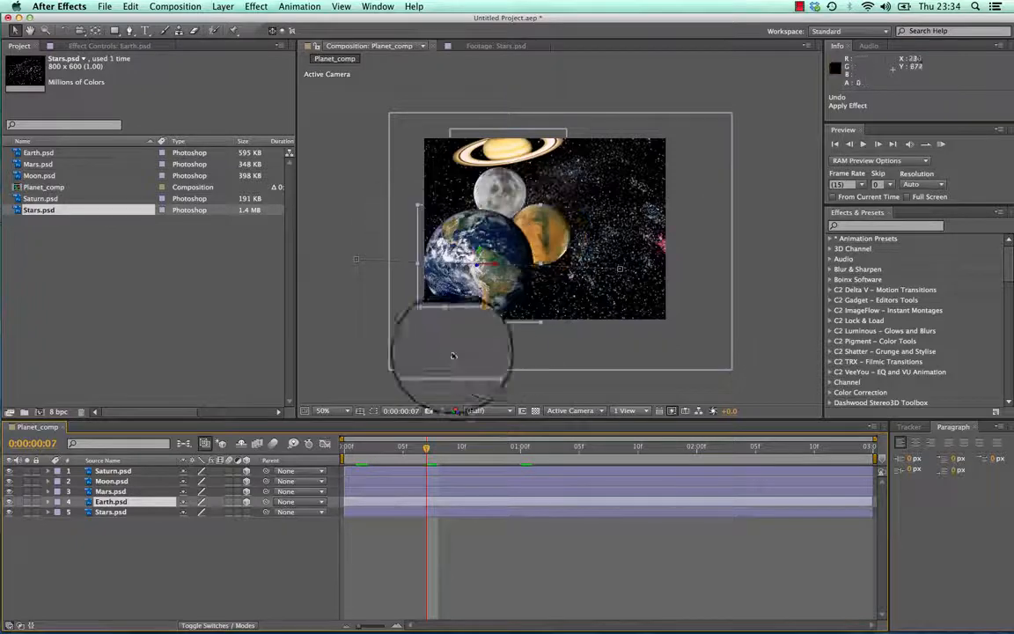
{"action": "left_click_drag", "start_coordinate": [431, 438], "coordinate": [521, 445]}
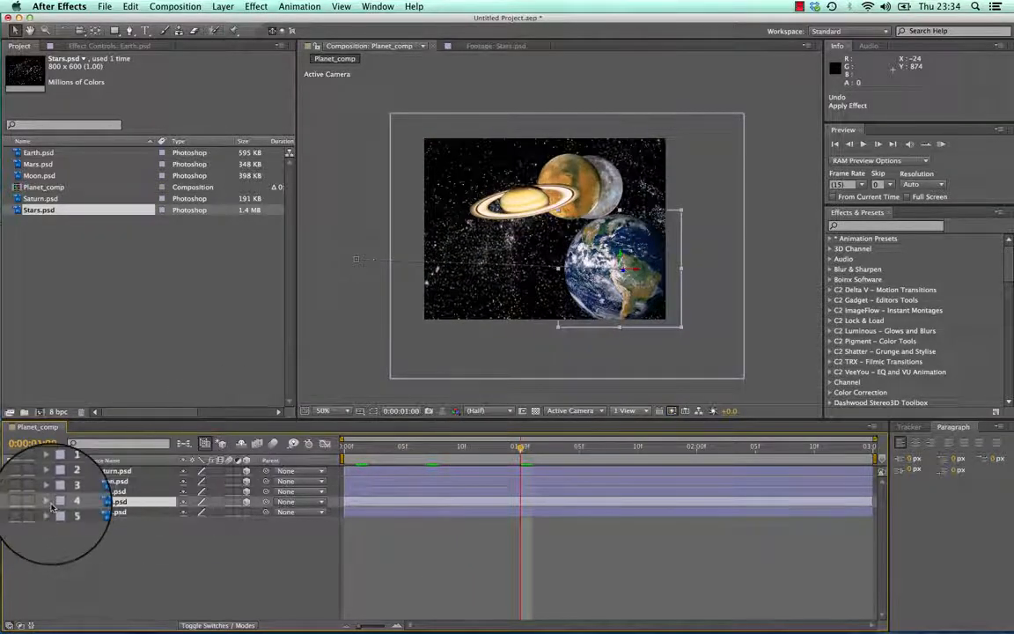
{"action": "left_click", "coordinate": [50, 504]}
{"action": "left_click", "coordinate": [48, 505]}
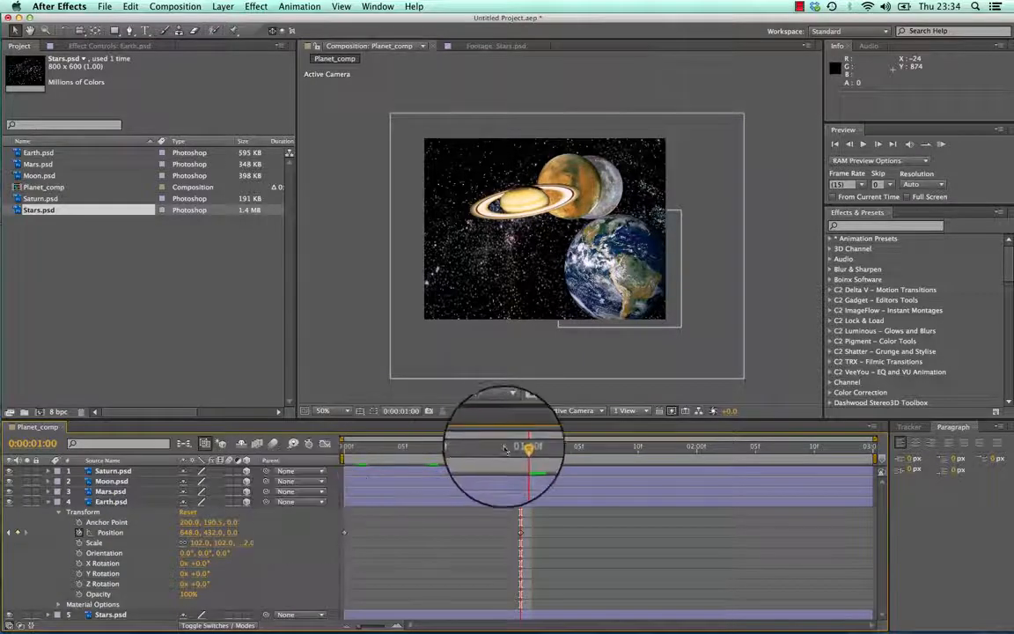
{"action": "mouse_move", "coordinate": [522, 446]}
{"action": "left_mouse_down"}
{"action": "mouse_move", "coordinate": [372, 457]}
{"action": "mouse_move", "coordinate": [524, 451]}
{"action": "left_mouse_up"}
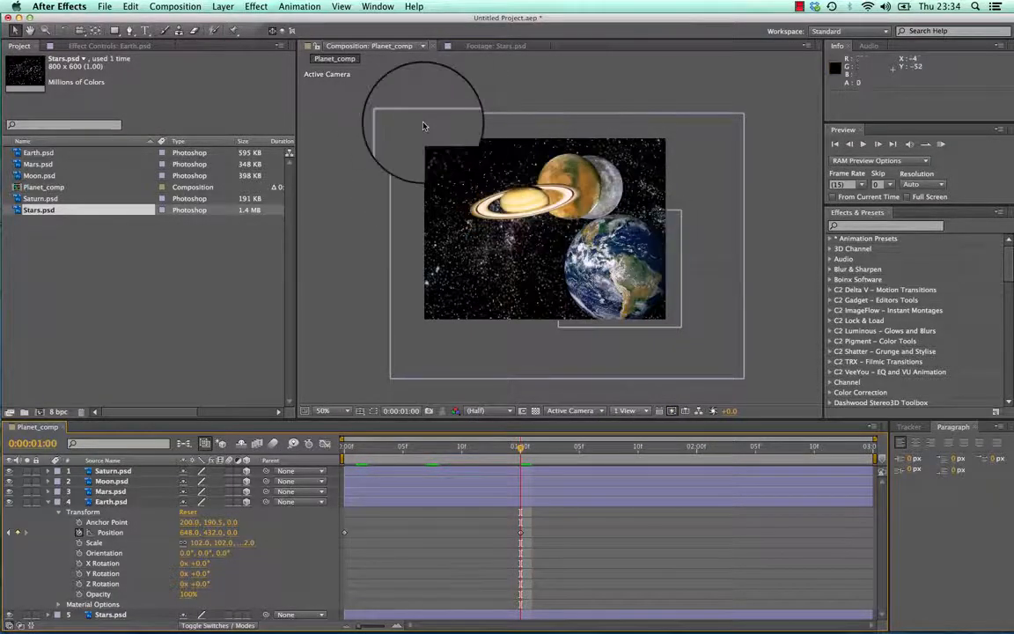
Apply the Transform effect from the Distort category to the Earth layer
{"action": "left_click", "coordinate": [257, 7]}
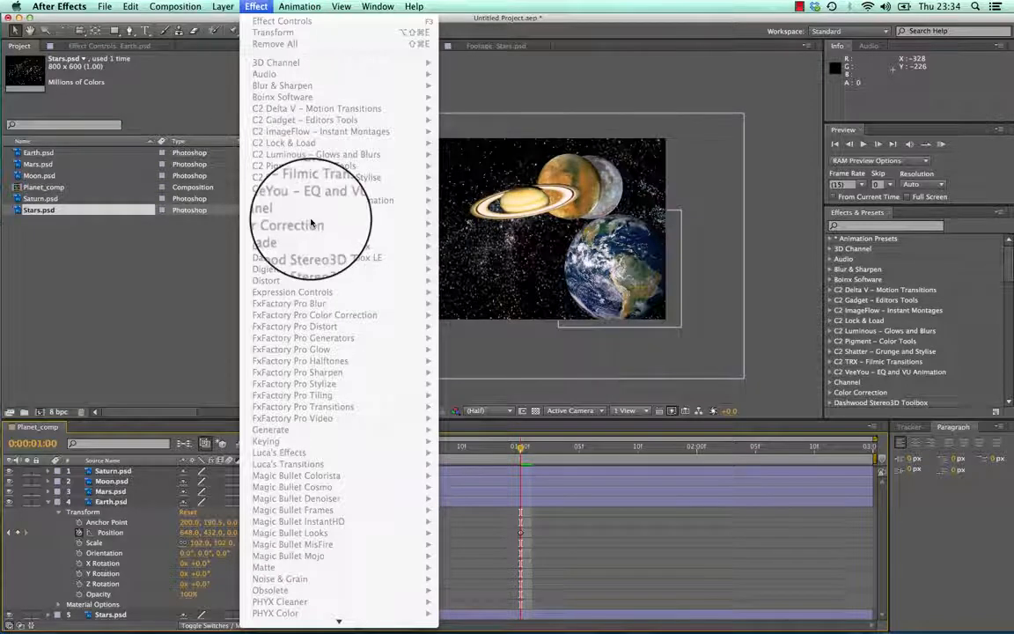
{"action": "left_click", "coordinate": [188, 277]}
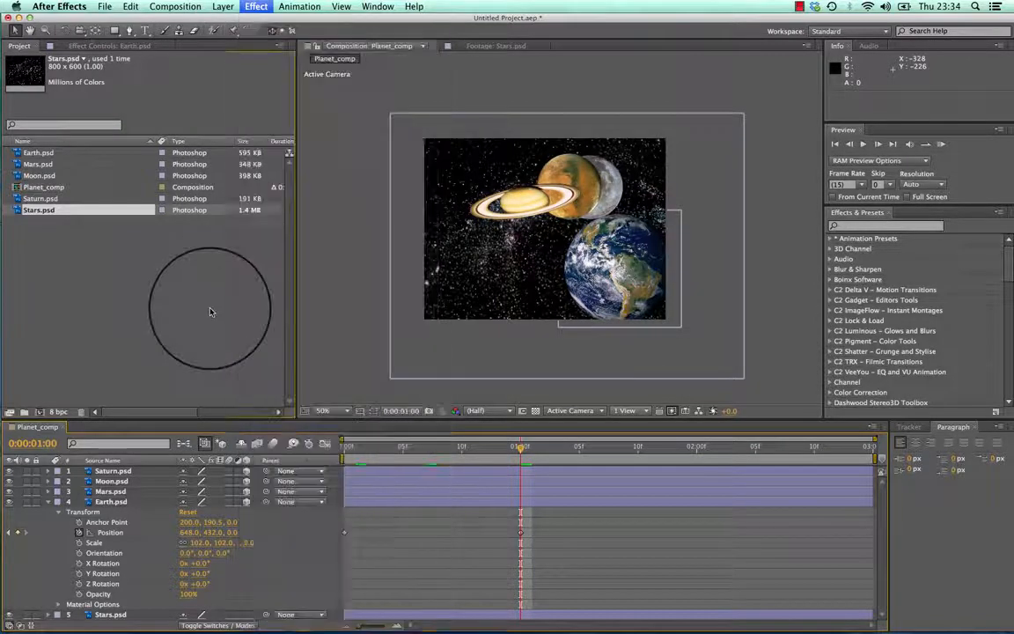
{"action": "left_click", "coordinate": [112, 502]}
{"action": "left_click", "coordinate": [256, 7]}
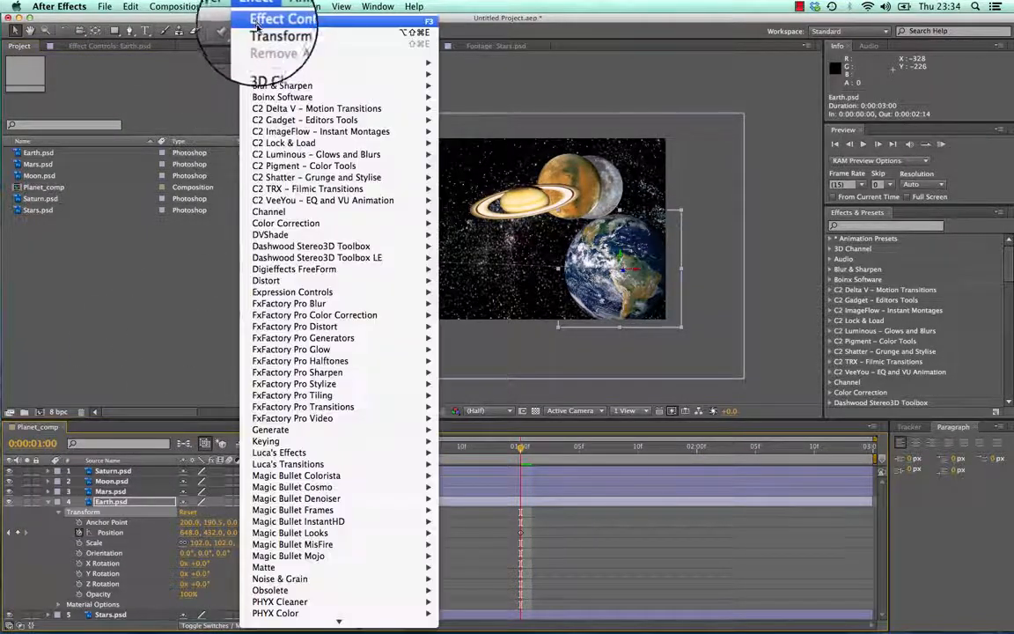
{"action": "mouse_move", "coordinate": [299, 287]}
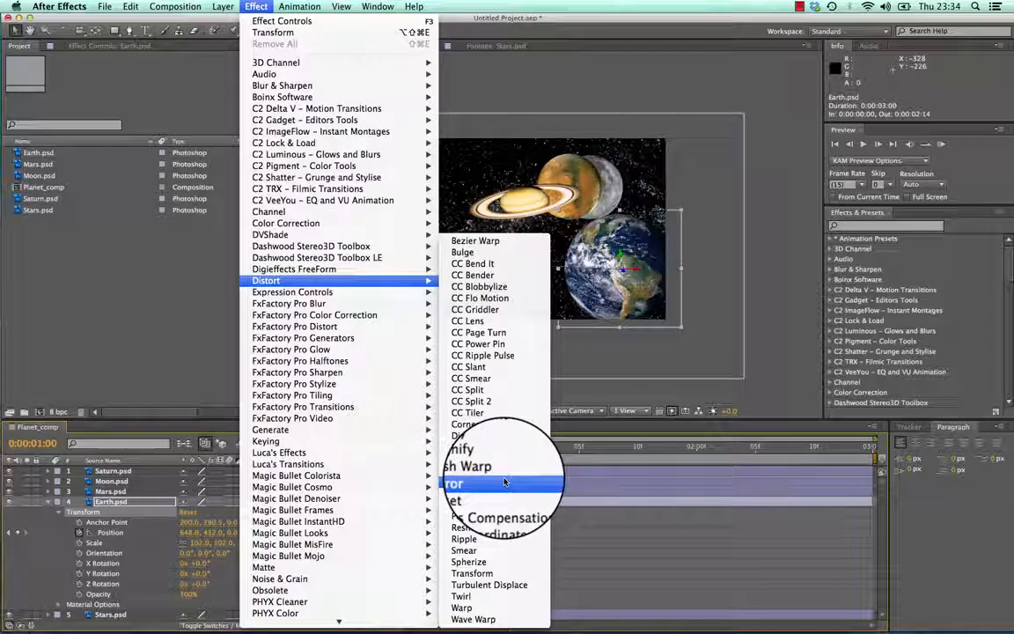
{"action": "left_click", "coordinate": [497, 573]}
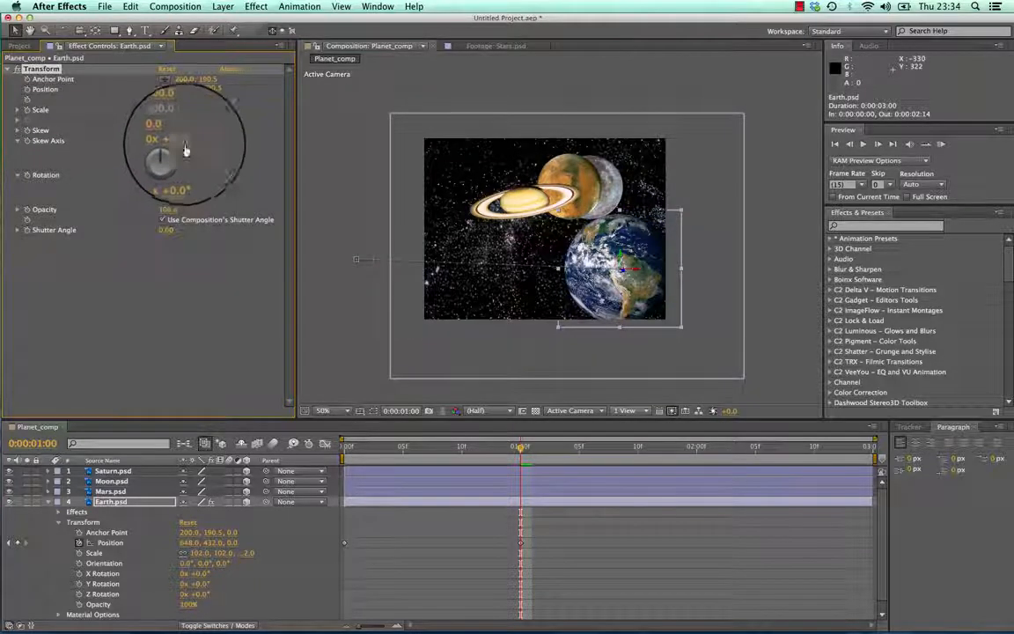
Try skewing Earth with the Transform effect, and set its Skew back to 0
{"action": "mouse_move", "coordinate": [166, 130]}
{"action": "left_mouse_down"}
{"action": "mouse_move", "coordinate": [192, 130]}
{"action": "mouse_move", "coordinate": [141, 132]}
{"action": "mouse_move", "coordinate": [179, 134]}
{"action": "left_mouse_up"}
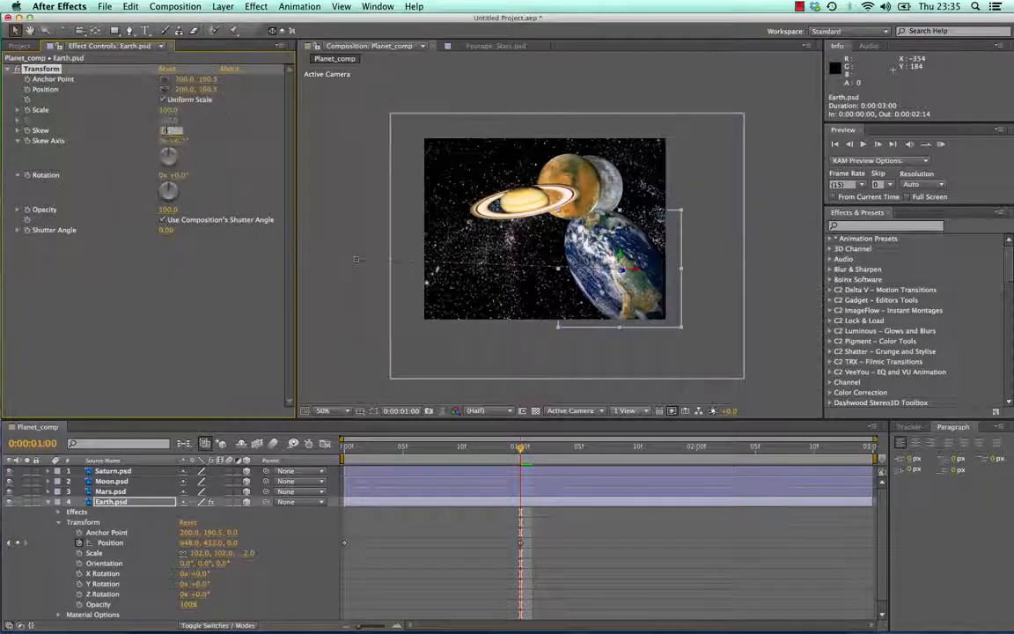
{"action": "type", "text": "0"}
{"action": "key", "text": "Return"}
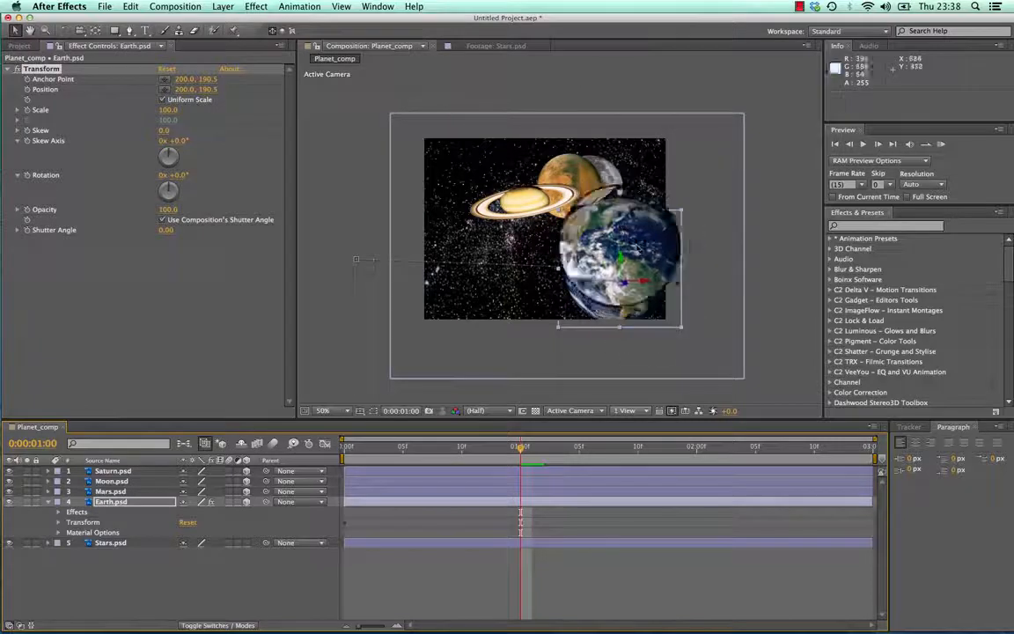
Move Earth in the Active Camera view to about X 604, Y 408 at 0:00:01:00
{"action": "left_click", "coordinate": [628, 244]}
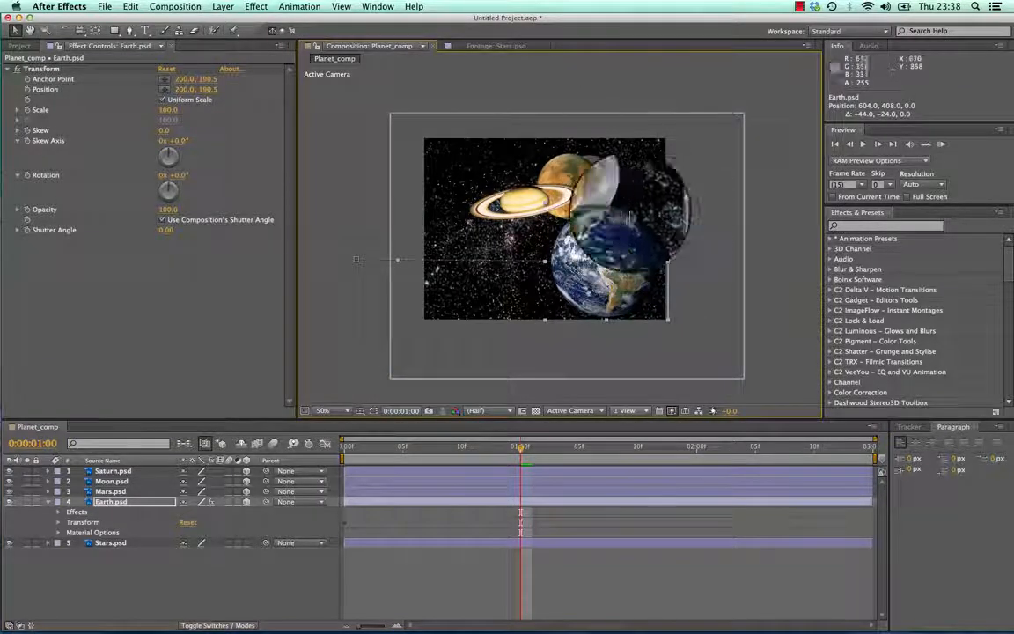
{"action": "mouse_move", "coordinate": [521, 445]}
{"action": "left_mouse_down"}
{"action": "mouse_move", "coordinate": [543, 451]}
{"action": "mouse_move", "coordinate": [464, 449]}
{"action": "mouse_move", "coordinate": [551, 449]}
{"action": "mouse_move", "coordinate": [429, 458]}
{"action": "mouse_move", "coordinate": [521, 449]}
{"action": "left_mouse_up"}
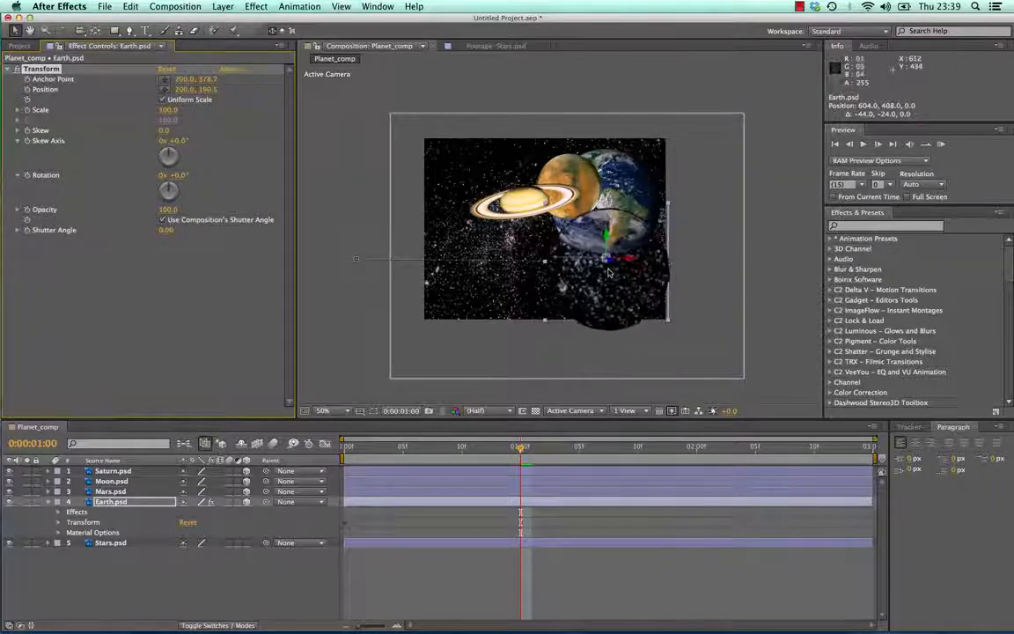
Set the Y value of Position in Earth's Transform effect to 377.5
{"action": "key", "text": "period"}
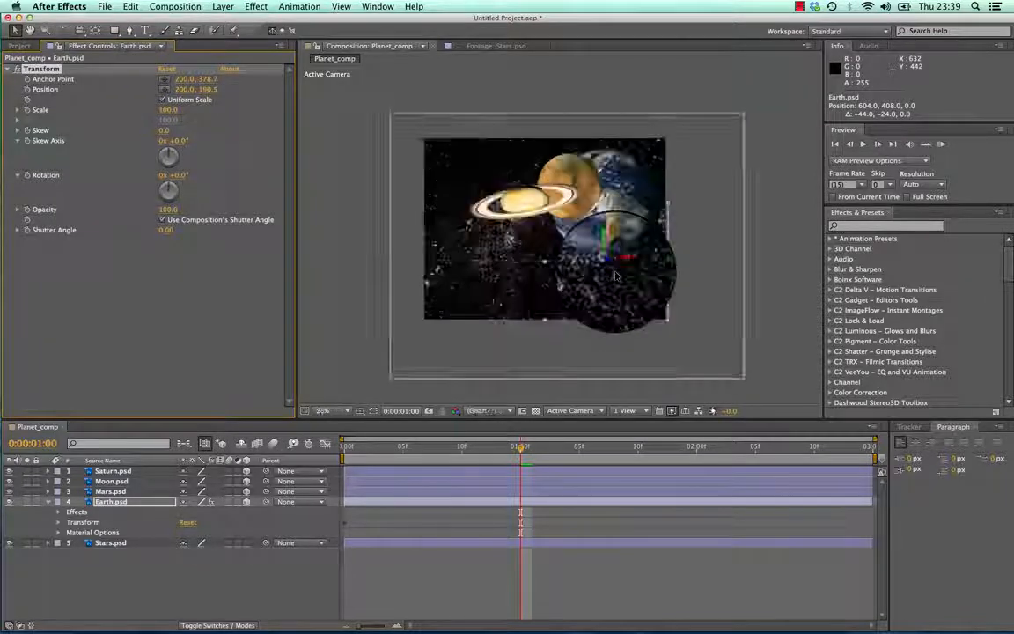
{"action": "key", "text": "comma"}
{"action": "key", "text": "comma"}
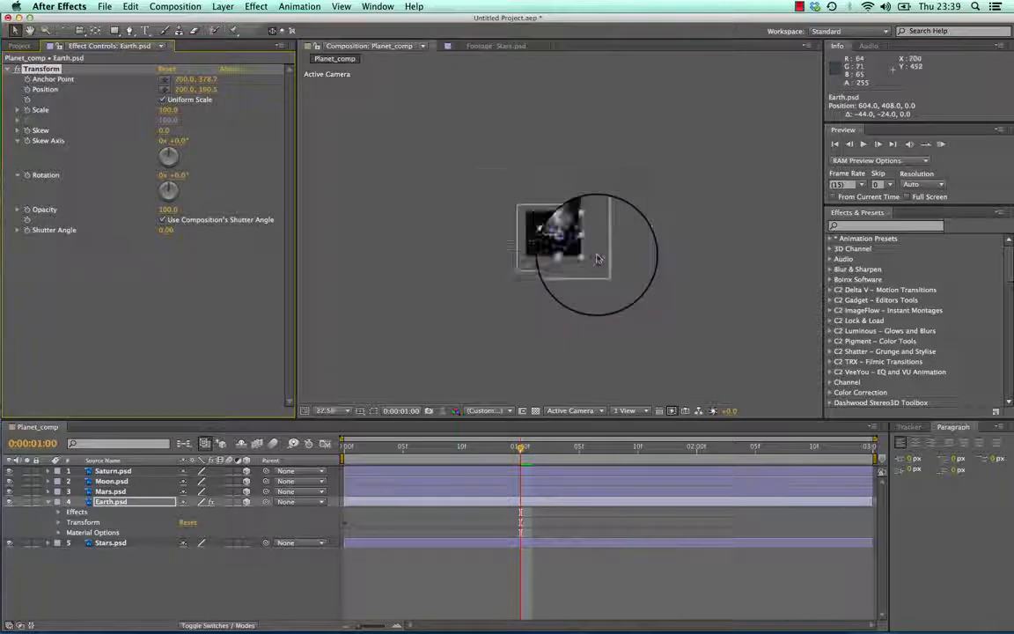
{"action": "scroll", "coordinate": [597, 258], "scroll_direction": "up", "scroll_amount": 4}
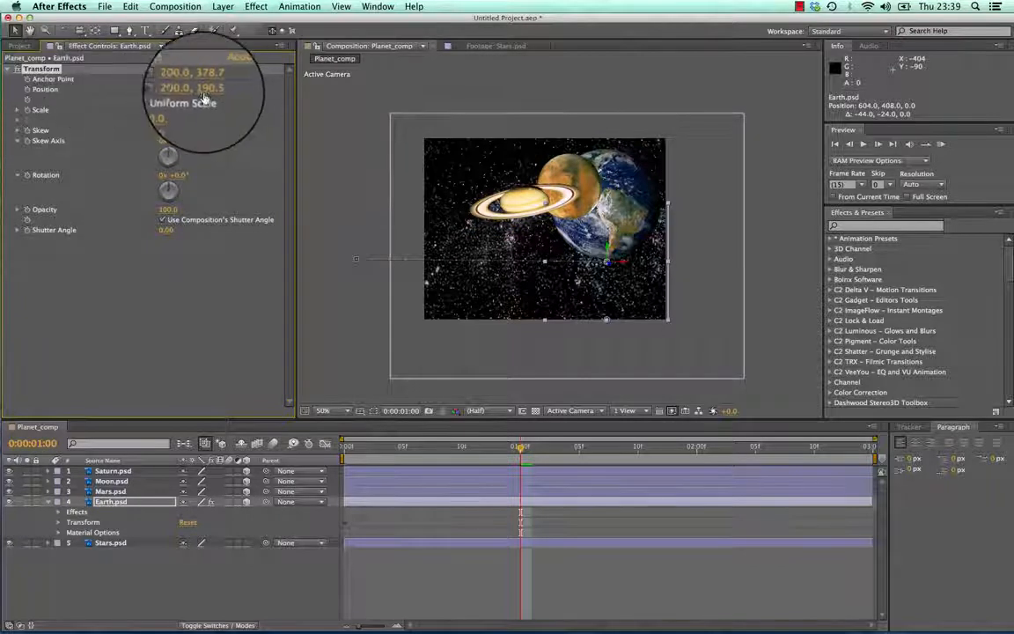
{"action": "left_click_drag", "start_coordinate": [211, 90], "coordinate": [324, 77]}
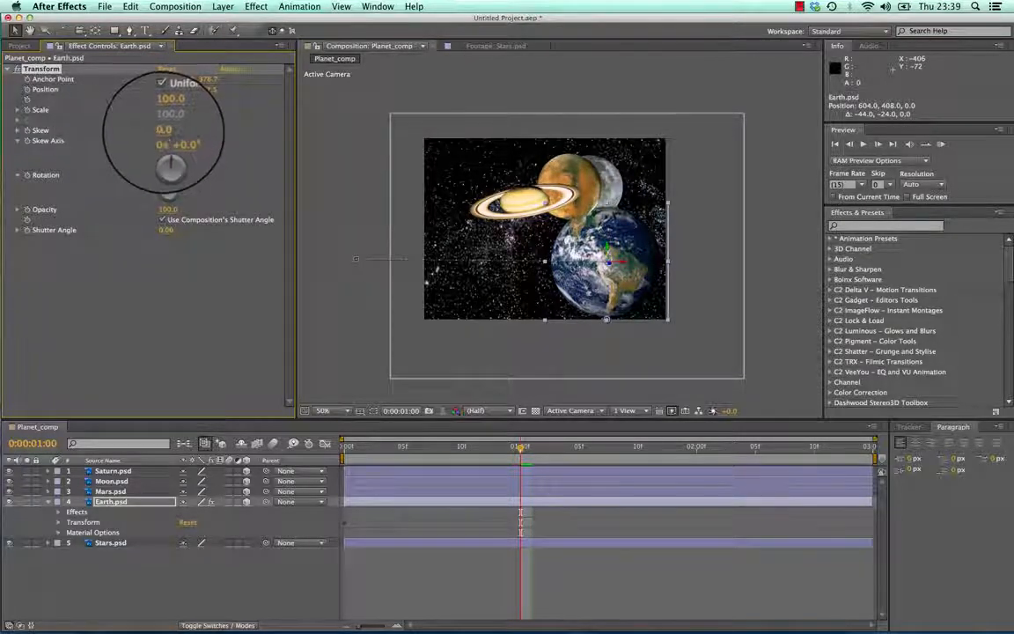
Set the Skew Axis of Earth's Transform effect to 90°, then try a Skew of 22 and undo it
{"action": "mouse_move", "coordinate": [164, 129]}
{"action": "left_mouse_down"}
{"action": "mouse_move", "coordinate": [199, 114]}
{"action": "mouse_move", "coordinate": [148, 129]}
{"action": "mouse_move", "coordinate": [159, 116]}
{"action": "mouse_move", "coordinate": [181, 122]}
{"action": "mouse_move", "coordinate": [153, 130]}
{"action": "mouse_move", "coordinate": [168, 132]}
{"action": "left_mouse_up"}
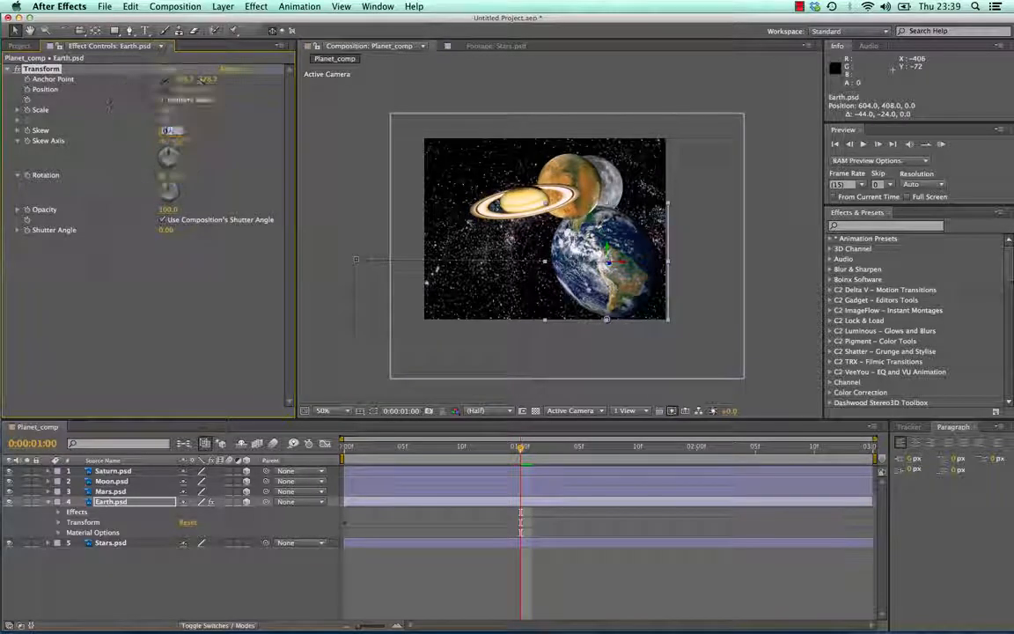
{"action": "key", "text": "Return"}
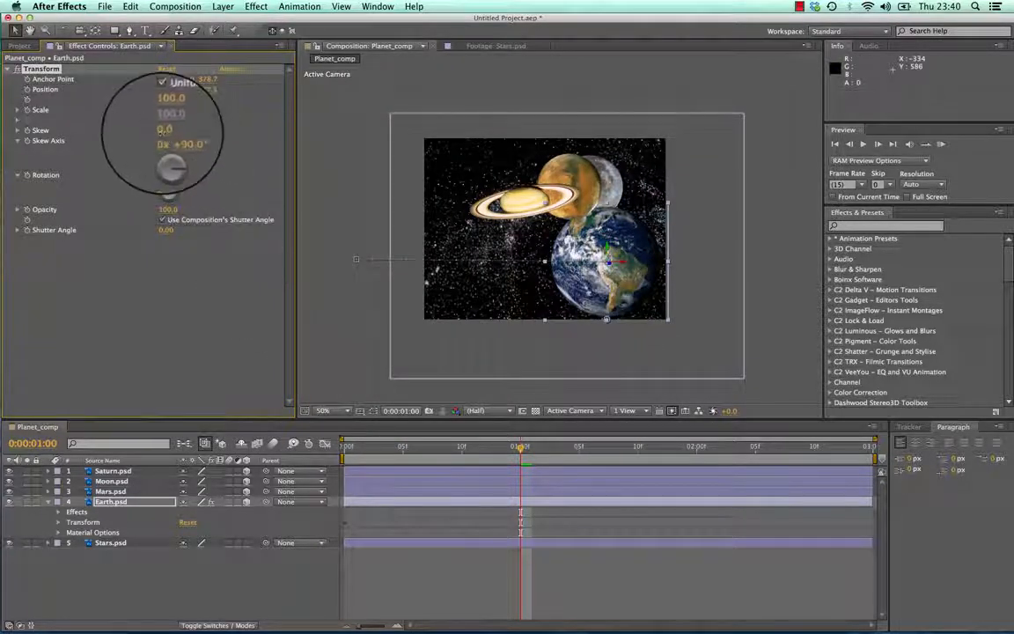
{"action": "left_click_drag", "start_coordinate": [165, 130], "coordinate": [169, 130]}
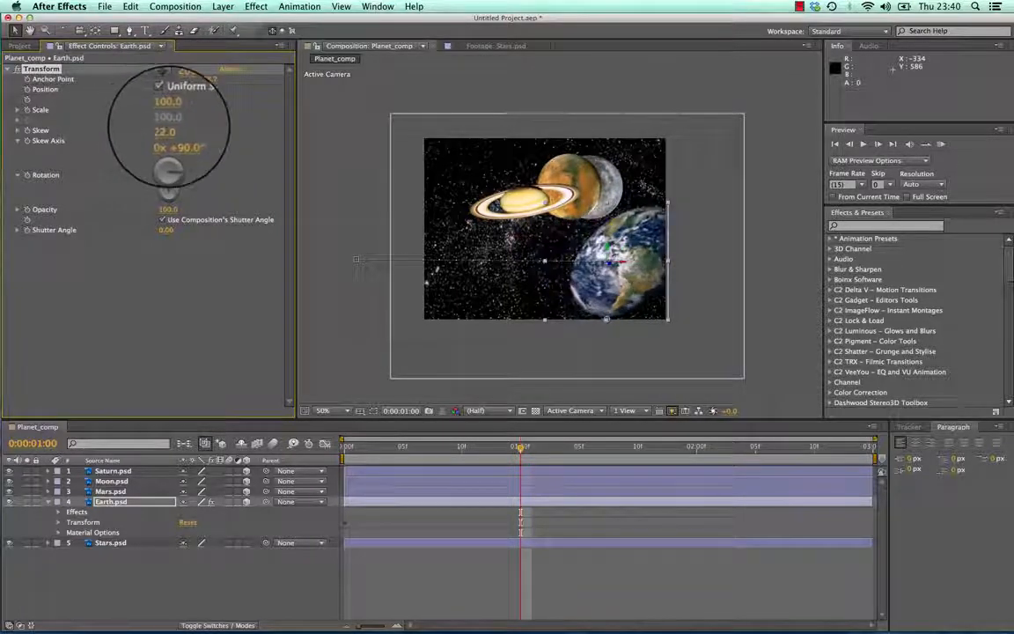
{"action": "key", "text": "super+z"}
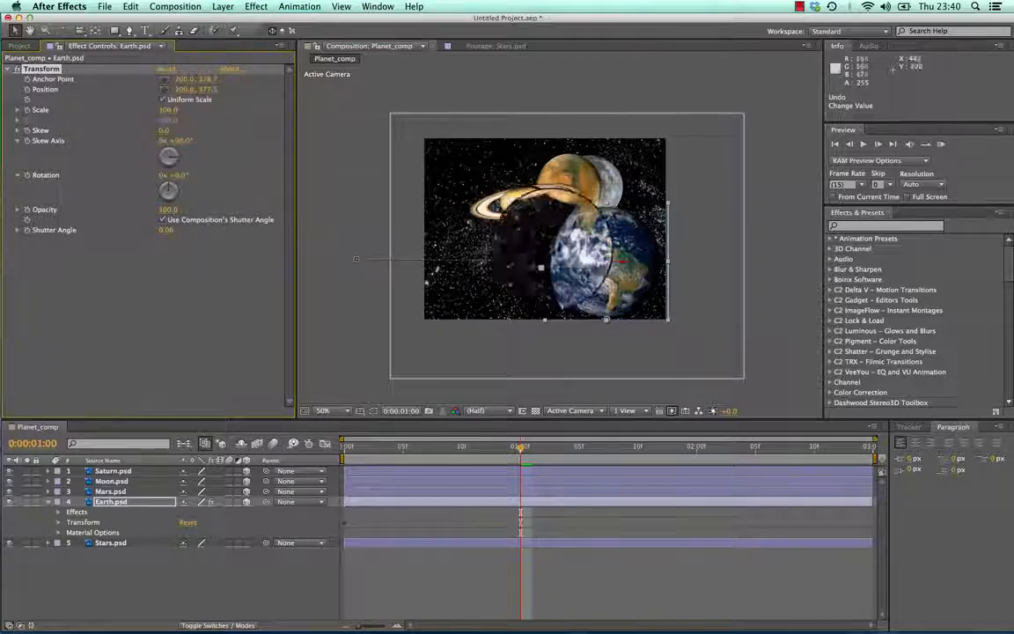
Move Earth to about X 530, Y 408 at 0:00:01:00 while testing a Skew of 14, and set the Skew back to 0
{"action": "left_click_drag", "start_coordinate": [596, 277], "coordinate": [558, 266]}
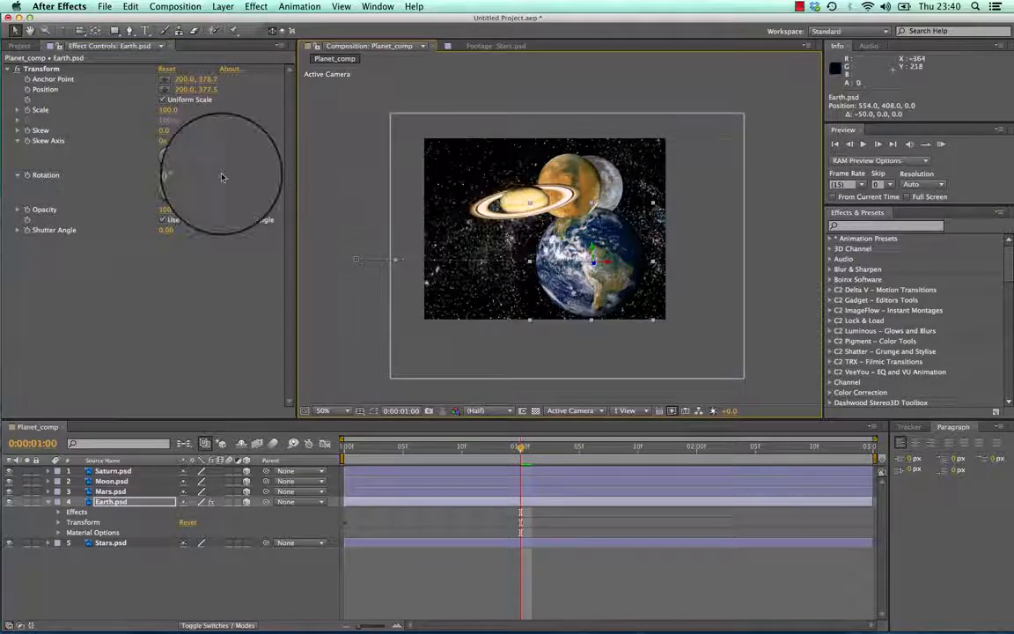
{"action": "left_click_drag", "start_coordinate": [164, 133], "coordinate": [172, 131]}
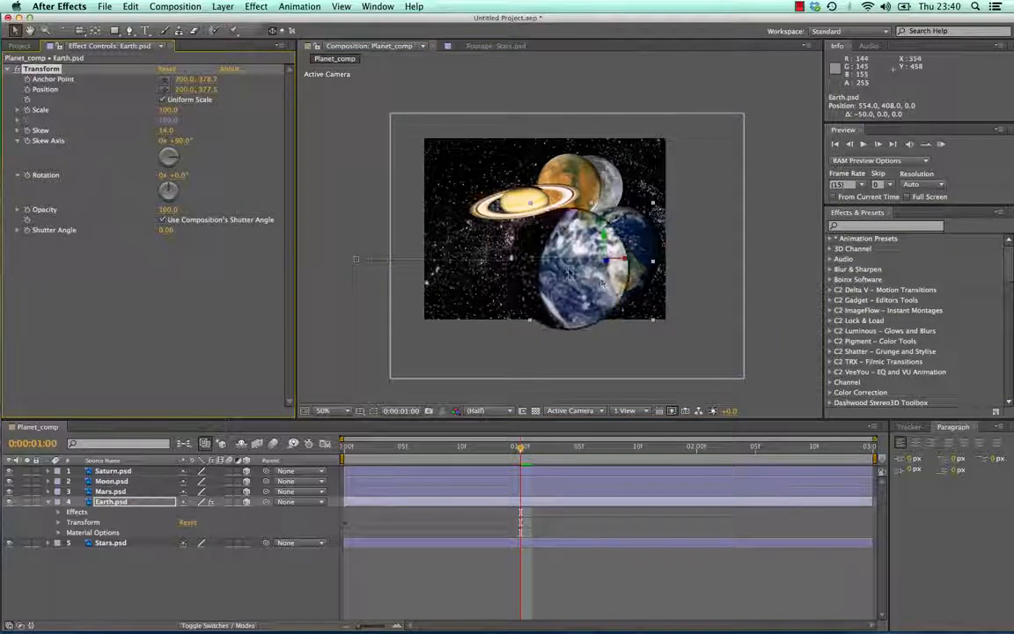
{"action": "left_click_drag", "start_coordinate": [595, 280], "coordinate": [585, 280]}
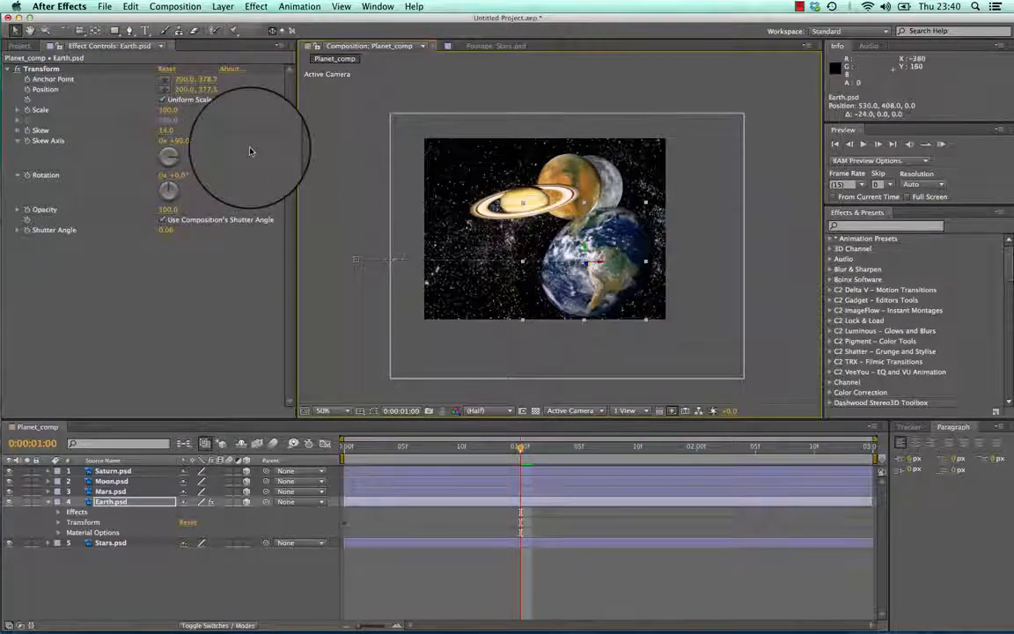
{"action": "mouse_move", "coordinate": [163, 132]}
{"action": "left_mouse_down"}
{"action": "mouse_move", "coordinate": [129, 130]}
{"action": "mouse_move", "coordinate": [160, 132]}
{"action": "left_mouse_up"}
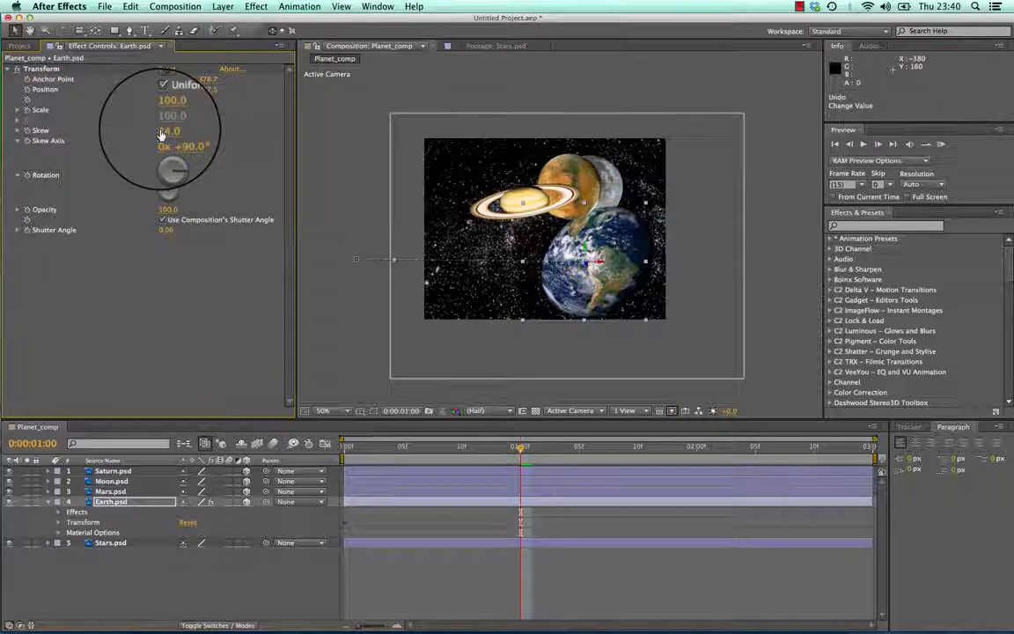
{"action": "type", "text": "0"}
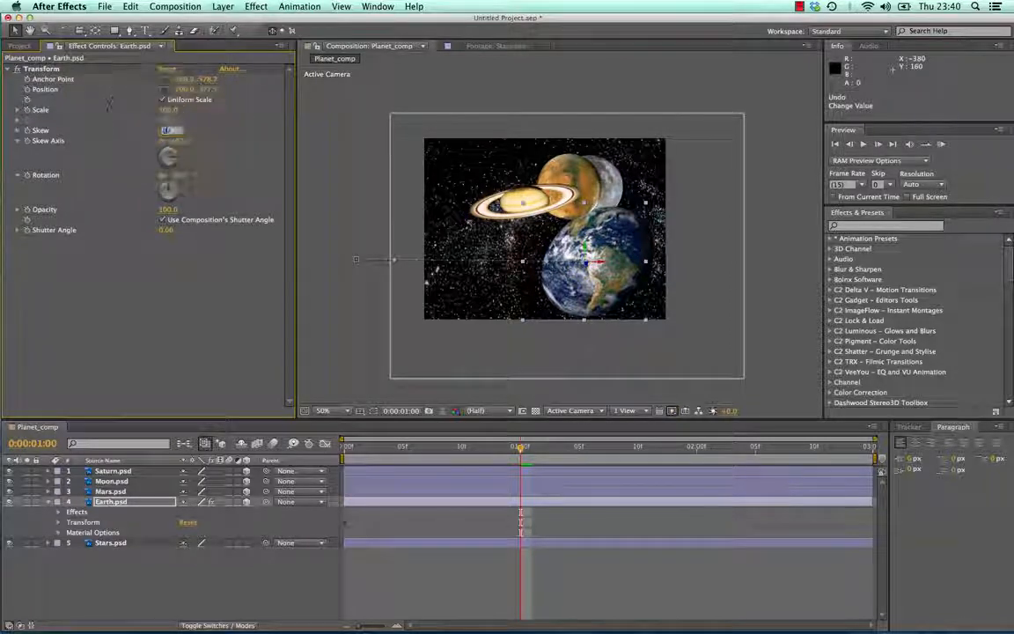
{"action": "key", "text": "Return"}
Preview the animation from 0:00:00:00 to check Earth's motion past the one-second mark
{"action": "left_click_drag", "start_coordinate": [518, 450], "coordinate": [311, 453]}
{"action": "key", "text": "space"}
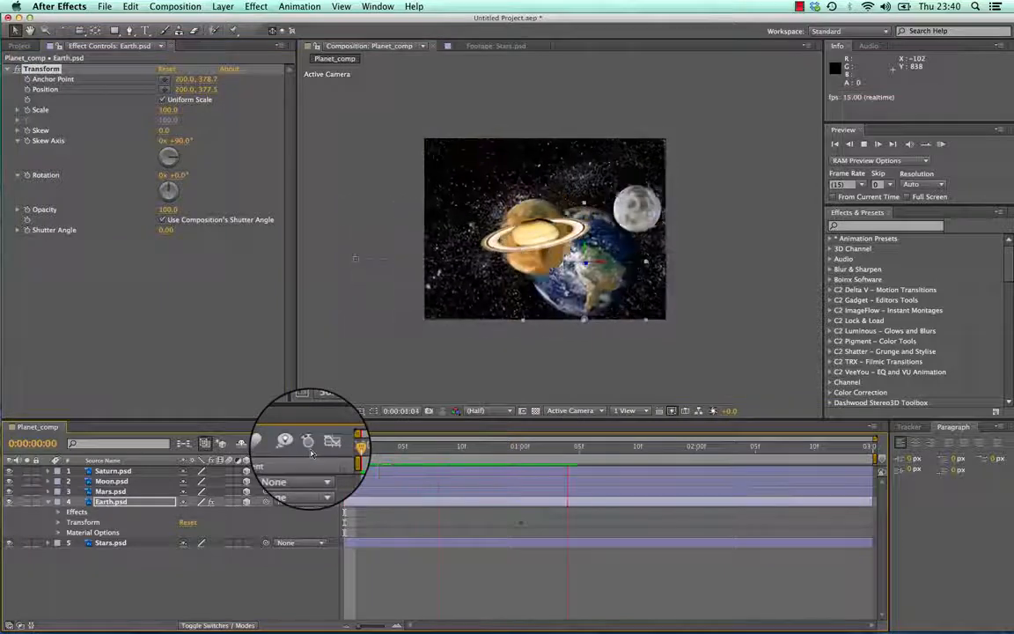
{"action": "key", "text": "space"}
Start keyframing the Skew of Earth's Transform effect at 0:00:01:00 with a value of 0
{"action": "left_click_drag", "start_coordinate": [639, 448], "coordinate": [521, 457]}
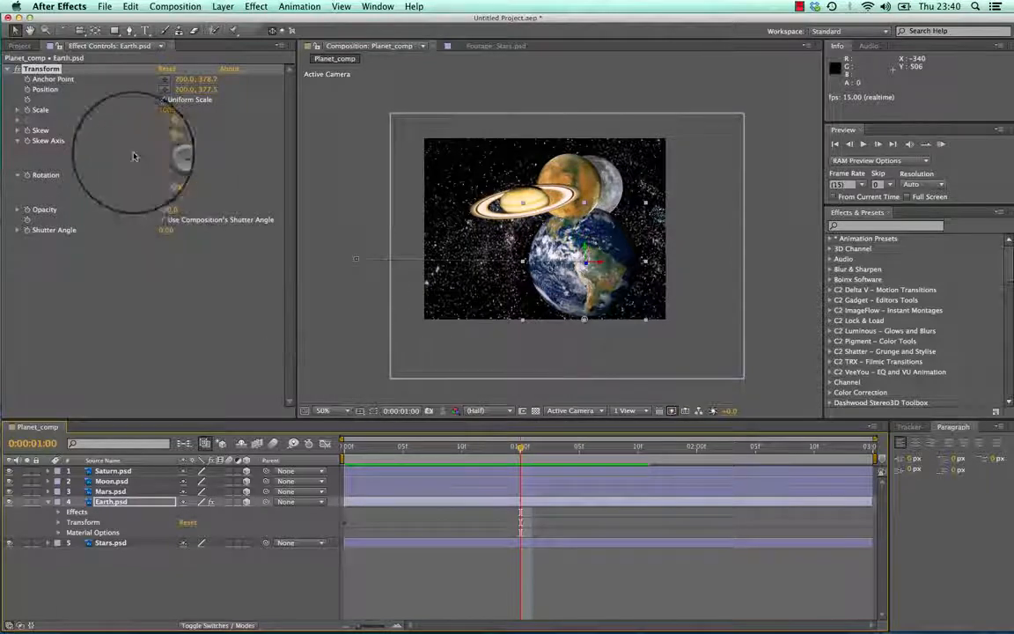
{"action": "left_click", "coordinate": [16, 131]}
{"action": "left_click", "coordinate": [17, 132]}
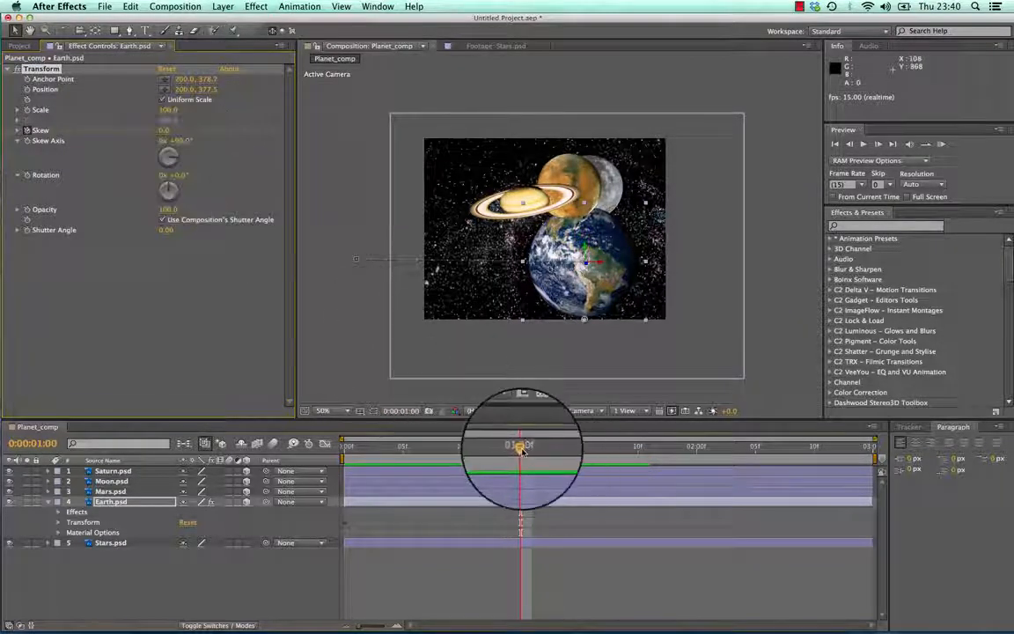
Keyframe Earth's Skew at 21 on 0:00:01:01 and at -22 on 0:00:01:02
{"action": "left_click_drag", "start_coordinate": [521, 449], "coordinate": [532, 447]}
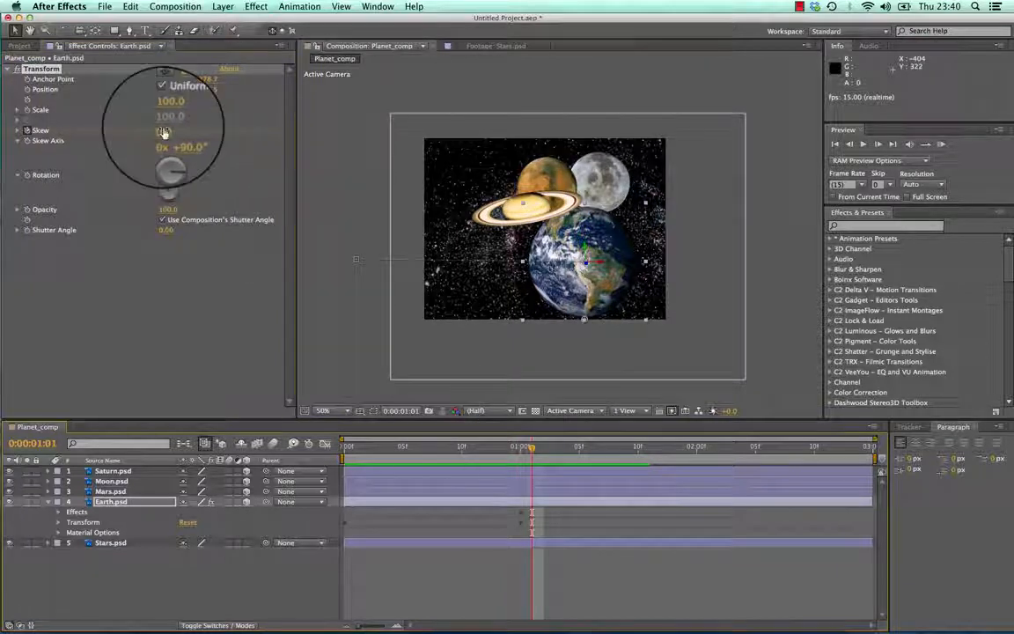
{"action": "left_click_drag", "start_coordinate": [163, 132], "coordinate": [175, 131]}
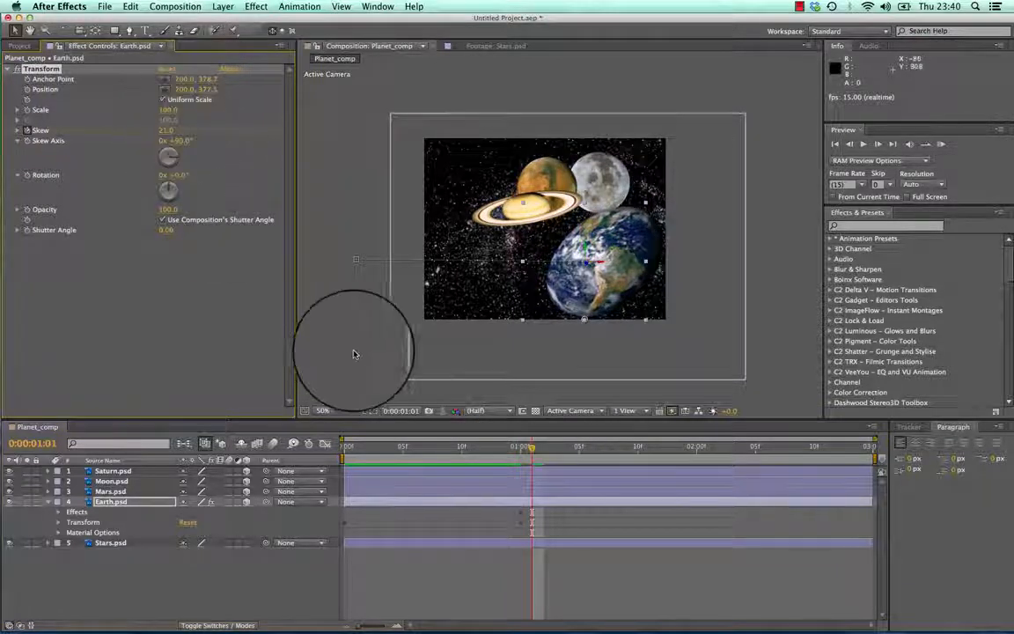
{"action": "left_click_drag", "start_coordinate": [532, 453], "coordinate": [544, 449]}
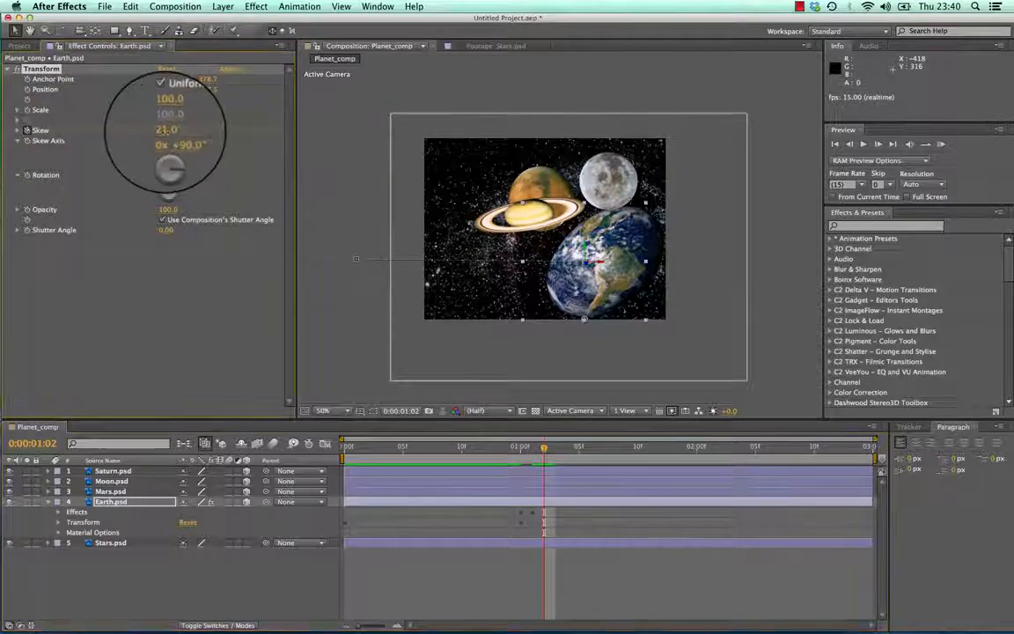
{"action": "left_click_drag", "start_coordinate": [163, 131], "coordinate": [126, 130]}
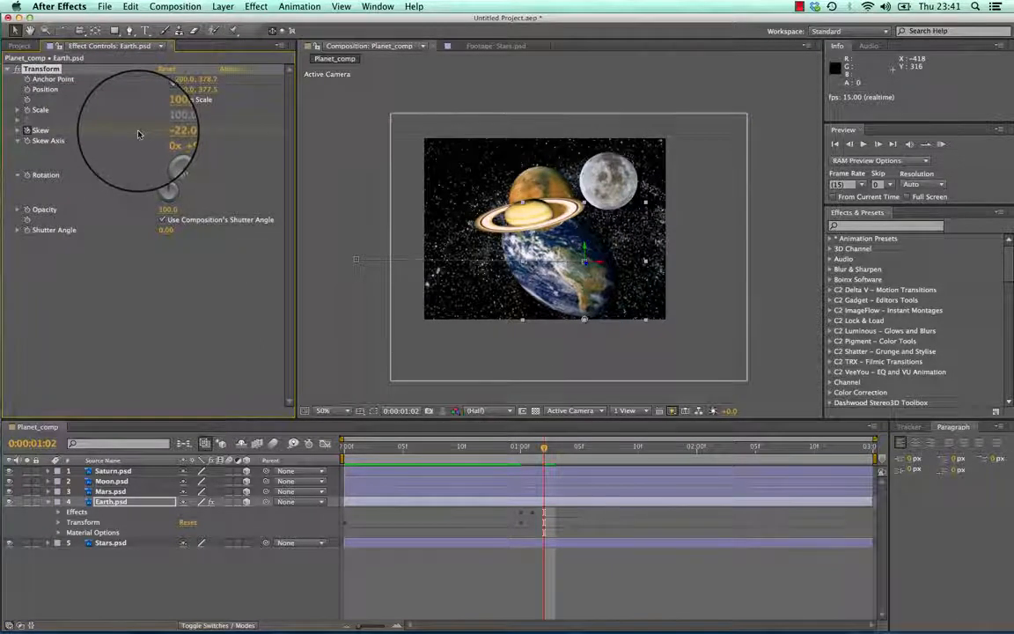
Keyframe Earth's Skew at 22 on 0:00:01:03 and at about -31 on 0:00:01:04
{"action": "left_click_drag", "start_coordinate": [545, 446], "coordinate": [556, 446]}
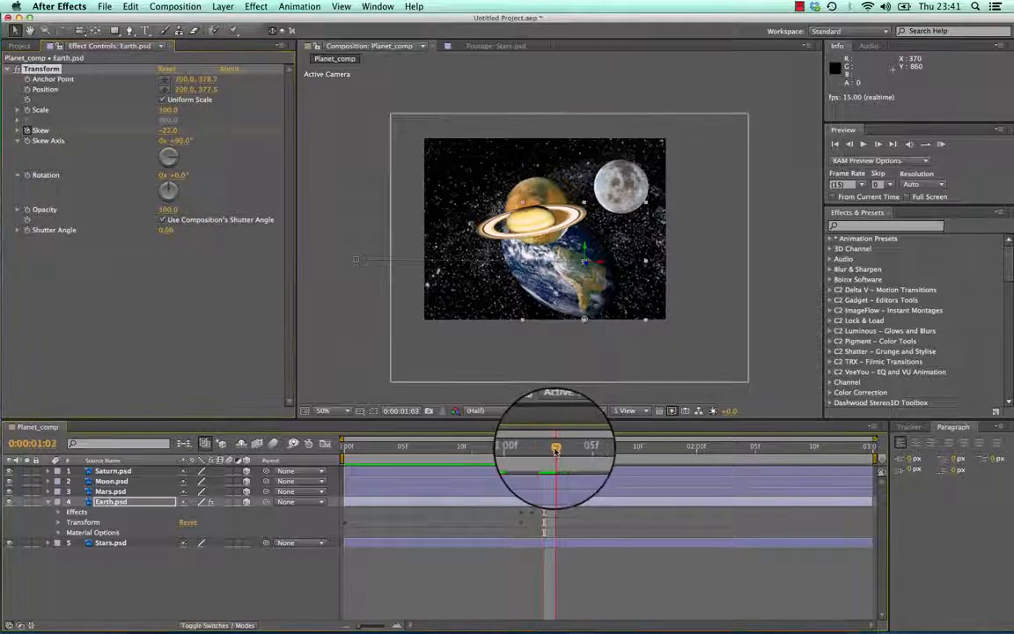
{"action": "left_click_drag", "start_coordinate": [169, 131], "coordinate": [180, 136]}
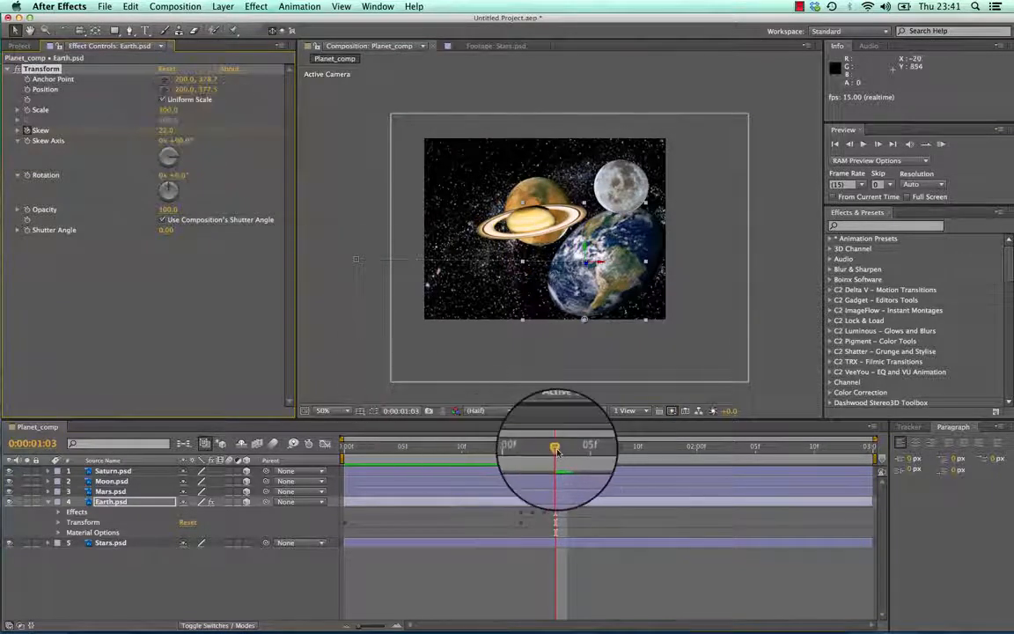
{"action": "left_click_drag", "start_coordinate": [556, 446], "coordinate": [568, 447]}
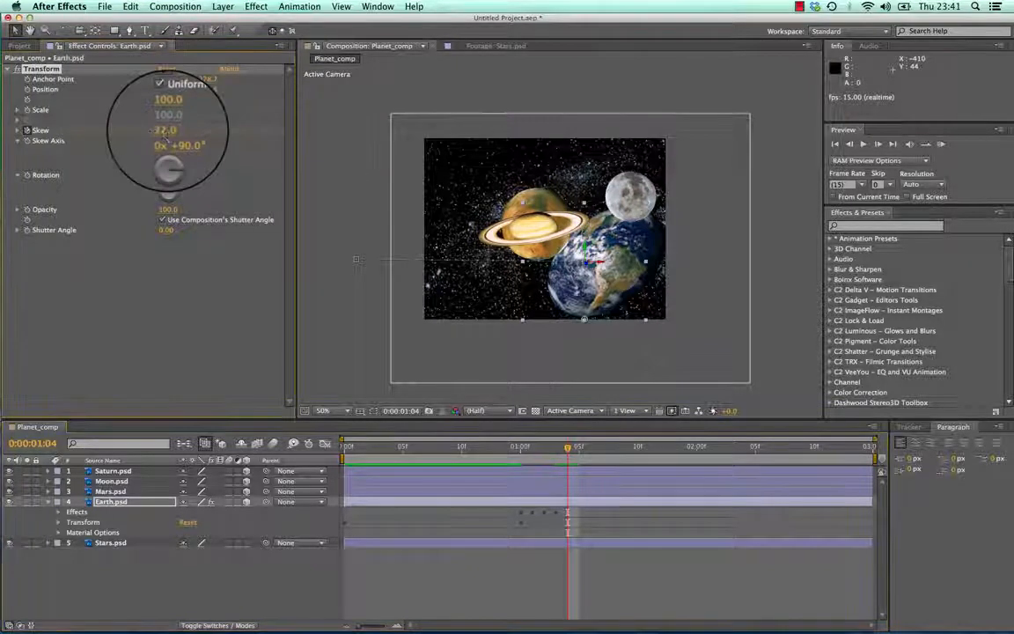
{"action": "left_click_drag", "start_coordinate": [167, 132], "coordinate": [139, 132]}
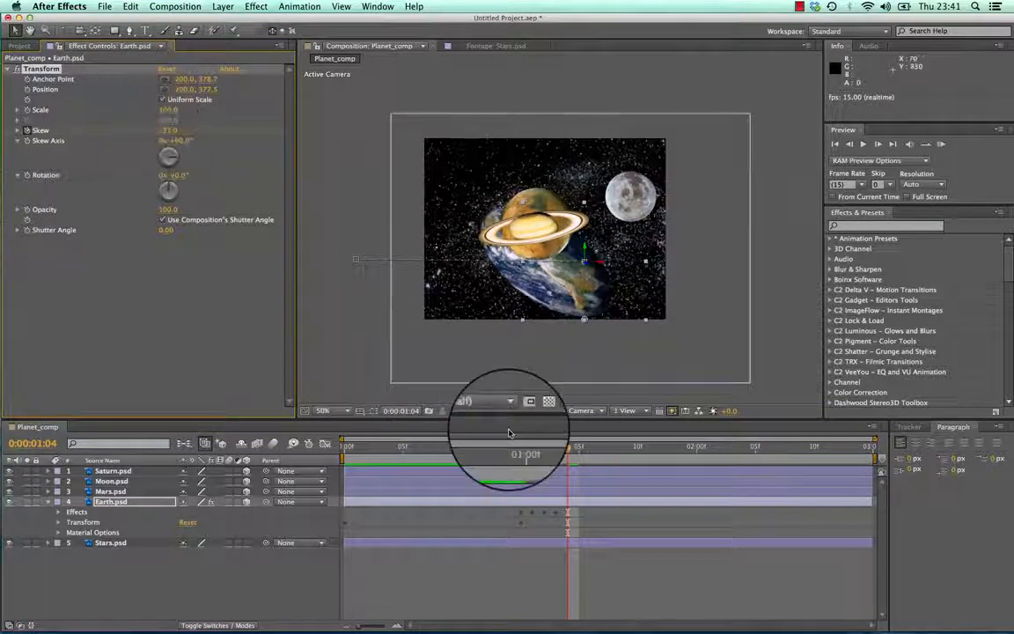
Keyframe Earth's Skew at 18 on 0:00:01:05 and at -21 on 0:00:01:06
{"action": "left_click_drag", "start_coordinate": [568, 446], "coordinate": [578, 449]}
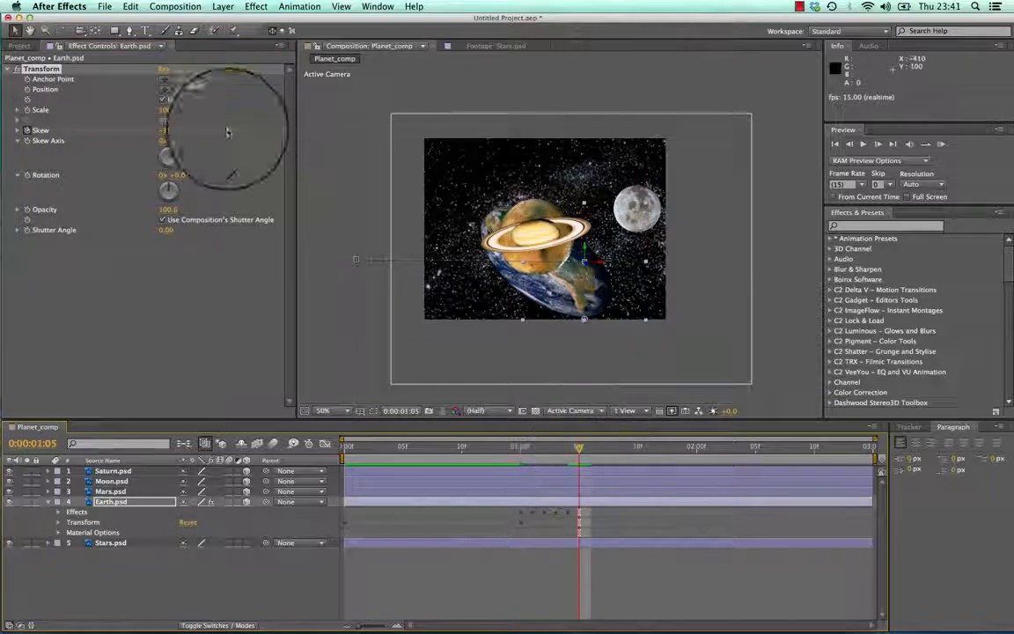
{"action": "left_click_drag", "start_coordinate": [173, 138], "coordinate": [204, 132]}
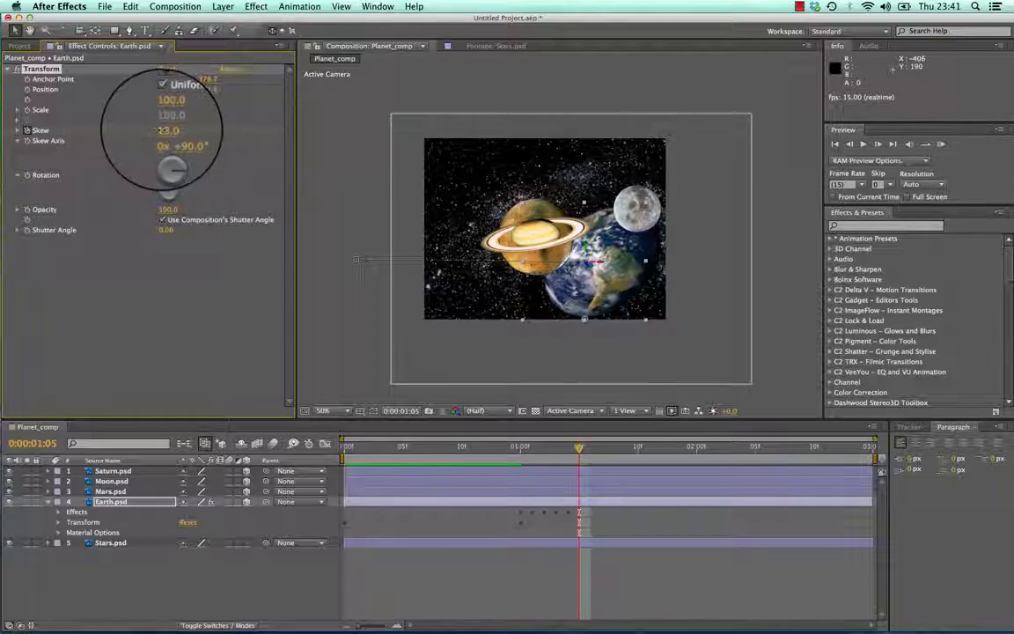
{"action": "left_click", "coordinate": [592, 447]}
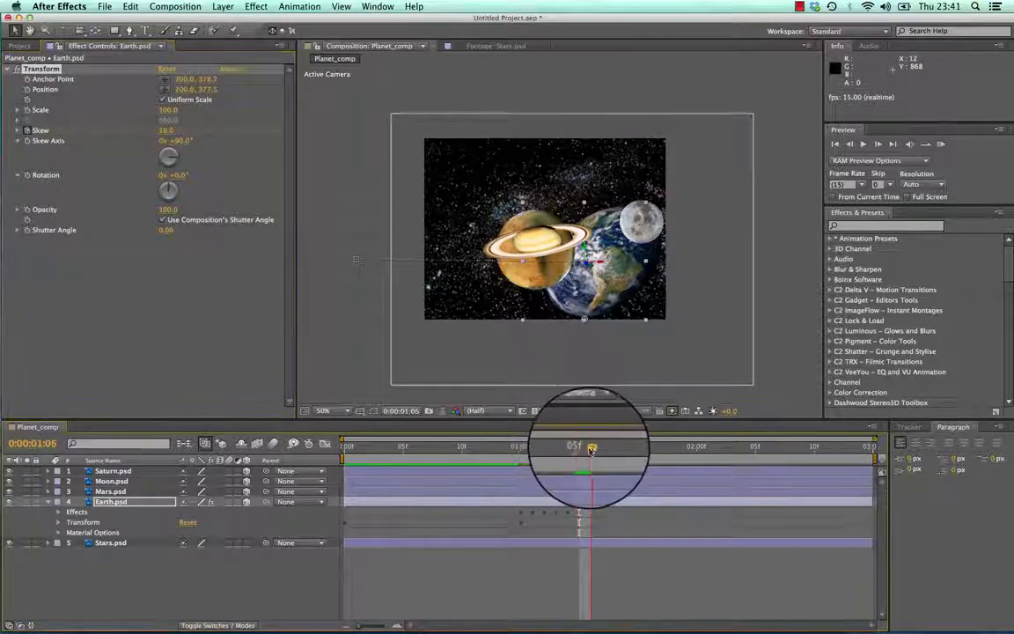
{"action": "left_click_drag", "start_coordinate": [168, 131], "coordinate": [148, 130]}
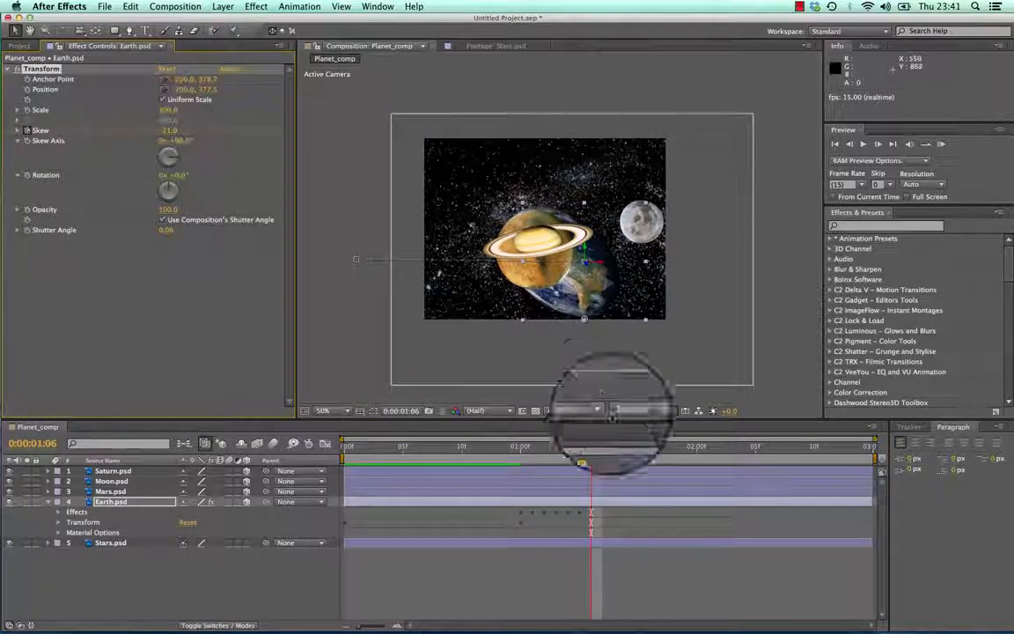
Keyframe Earth's Skew at 21 on 0:00:01:07 and at -37 on 0:00:01:08
{"action": "left_click", "coordinate": [602, 448]}
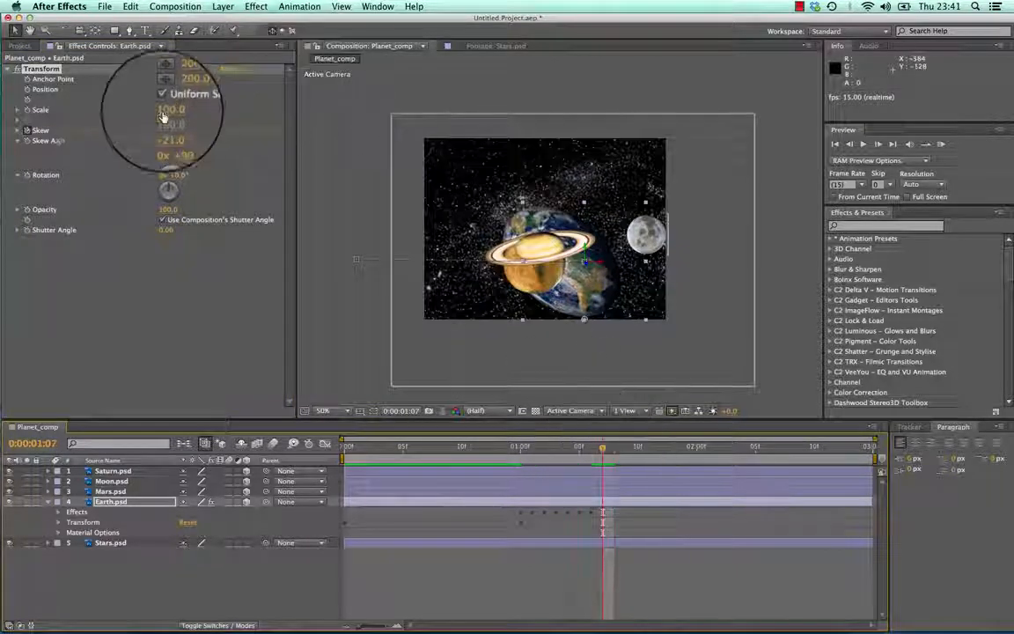
{"action": "left_click_drag", "start_coordinate": [167, 130], "coordinate": [191, 131]}
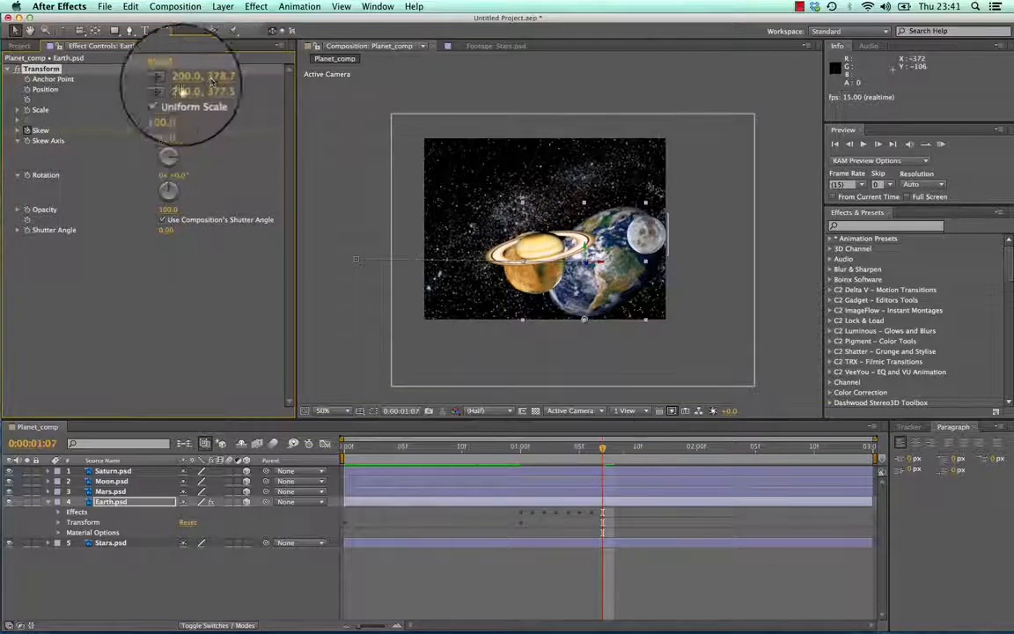
{"action": "left_click_drag", "start_coordinate": [602, 446], "coordinate": [614, 446]}
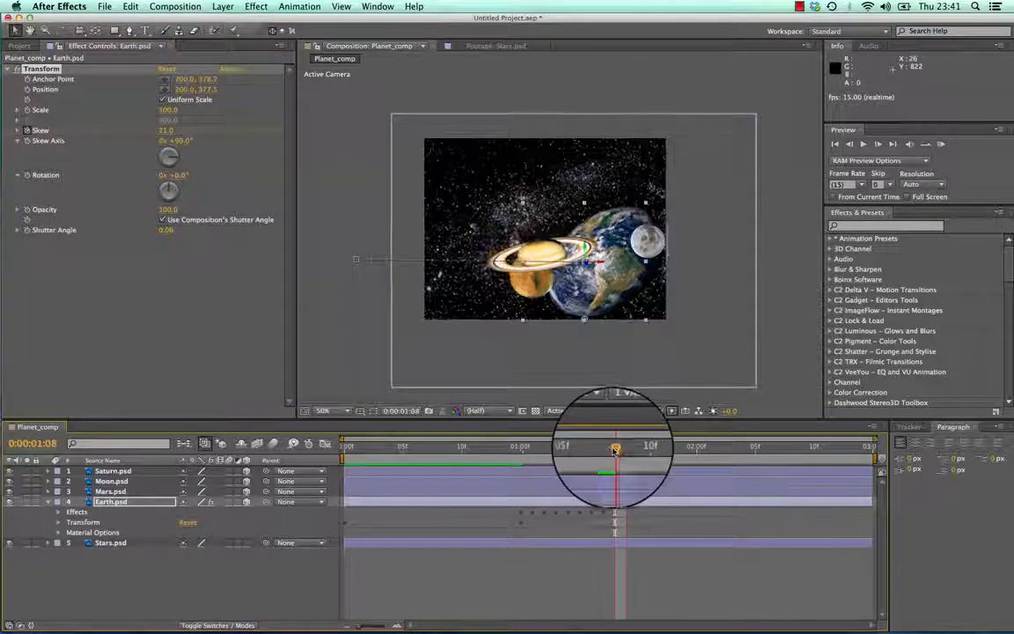
{"action": "left_click_drag", "start_coordinate": [167, 134], "coordinate": [129, 132]}
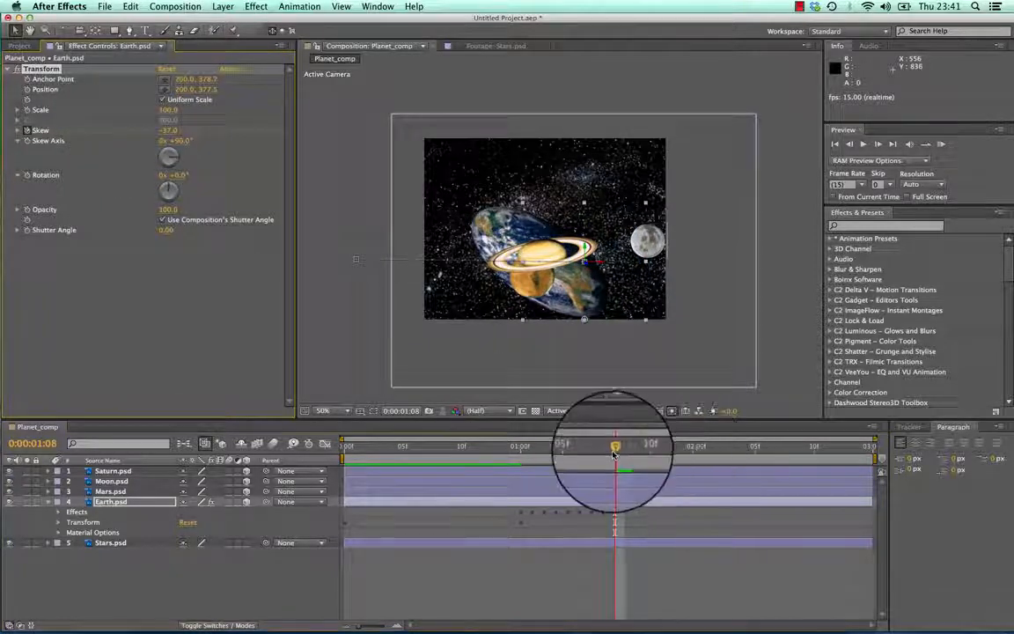
Keyframe Earth's Skew at 23 on 0:00:01:09 and at about -26 on 0:00:01:10
{"action": "left_click_drag", "start_coordinate": [614, 447], "coordinate": [626, 451]}
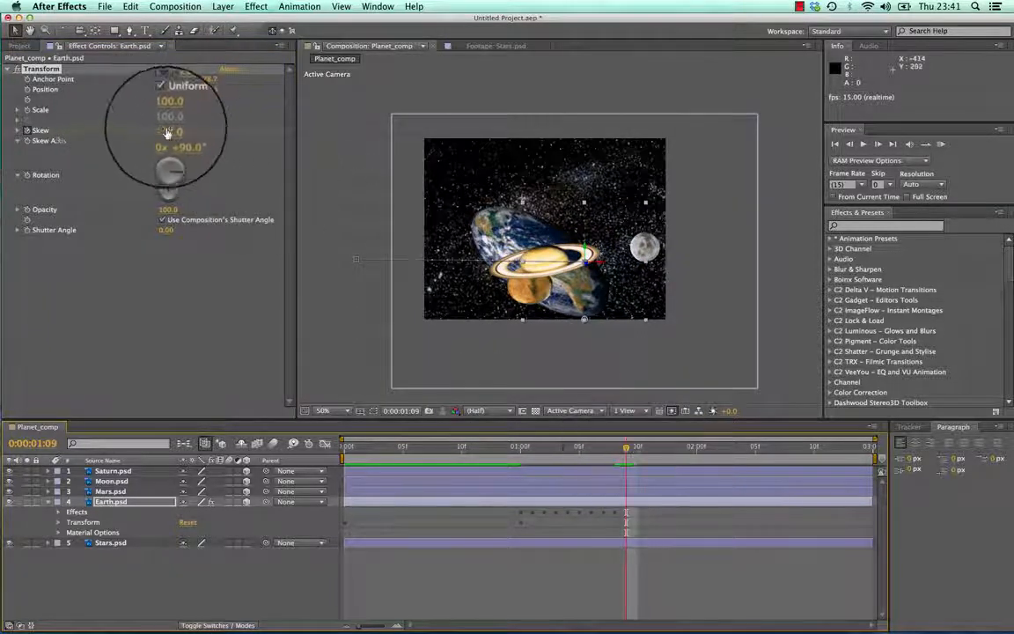
{"action": "left_click_drag", "start_coordinate": [168, 131], "coordinate": [190, 128]}
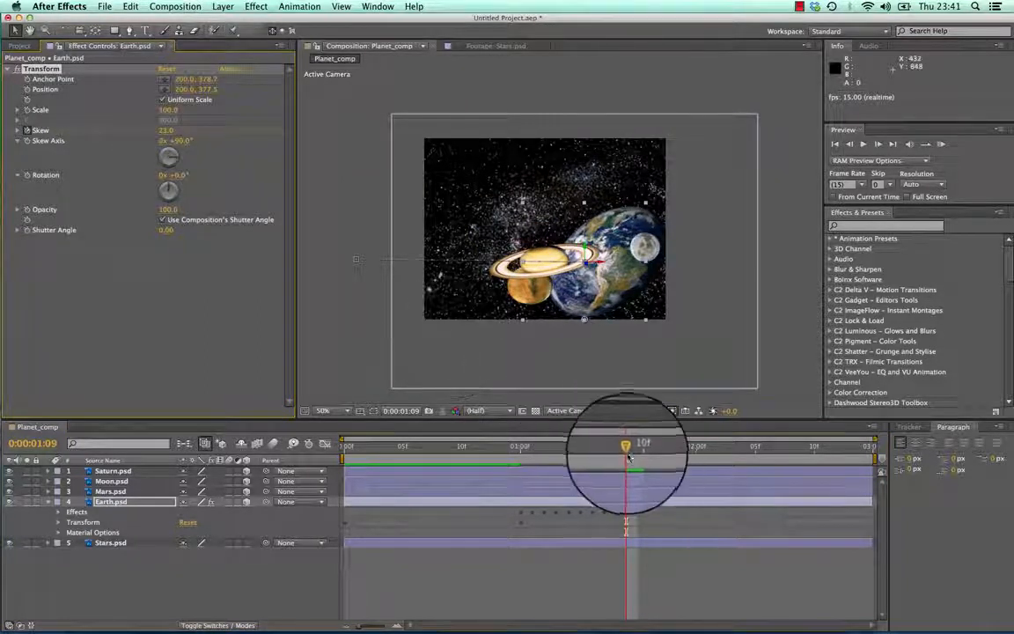
{"action": "left_click_drag", "start_coordinate": [627, 446], "coordinate": [639, 451]}
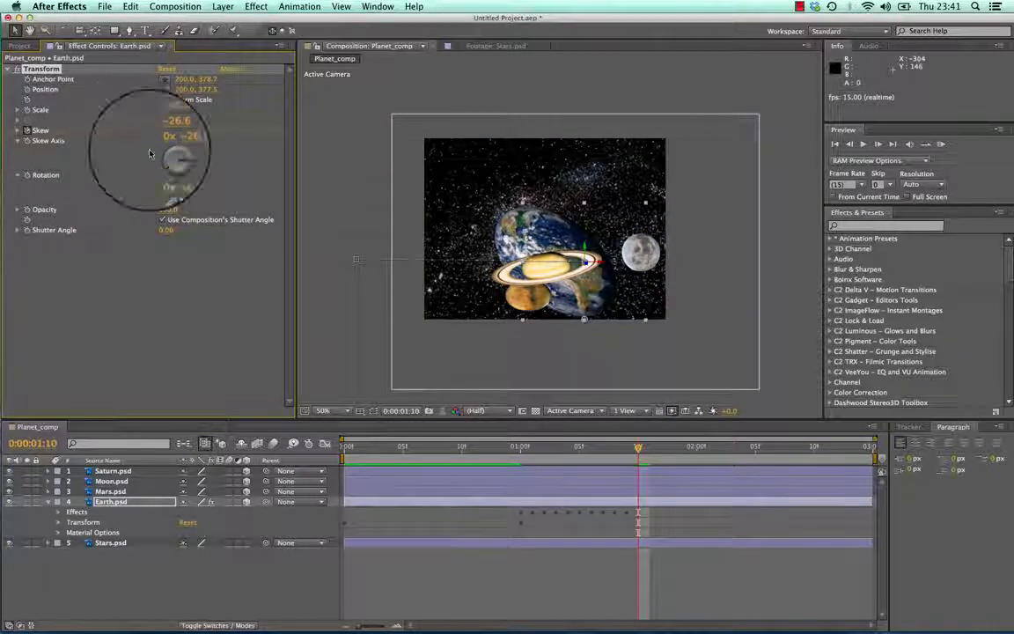
Preview the animation from the start and scrub back through Earth's wobble
{"action": "left_click_drag", "start_coordinate": [638, 446], "coordinate": [317, 453]}
{"action": "key", "text": "space"}
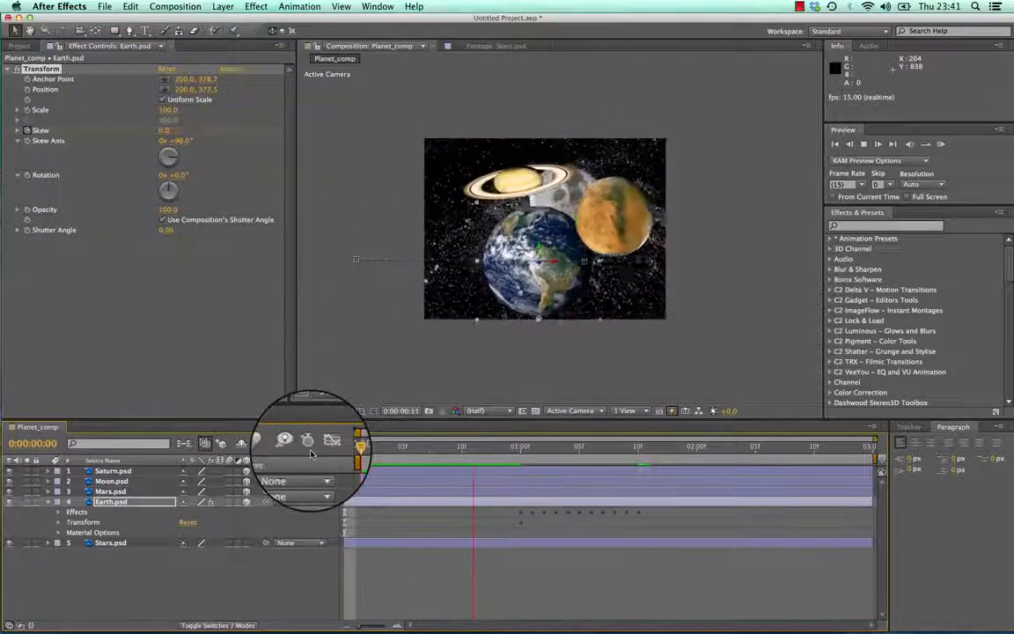
{"action": "left_click", "coordinate": [615, 447]}
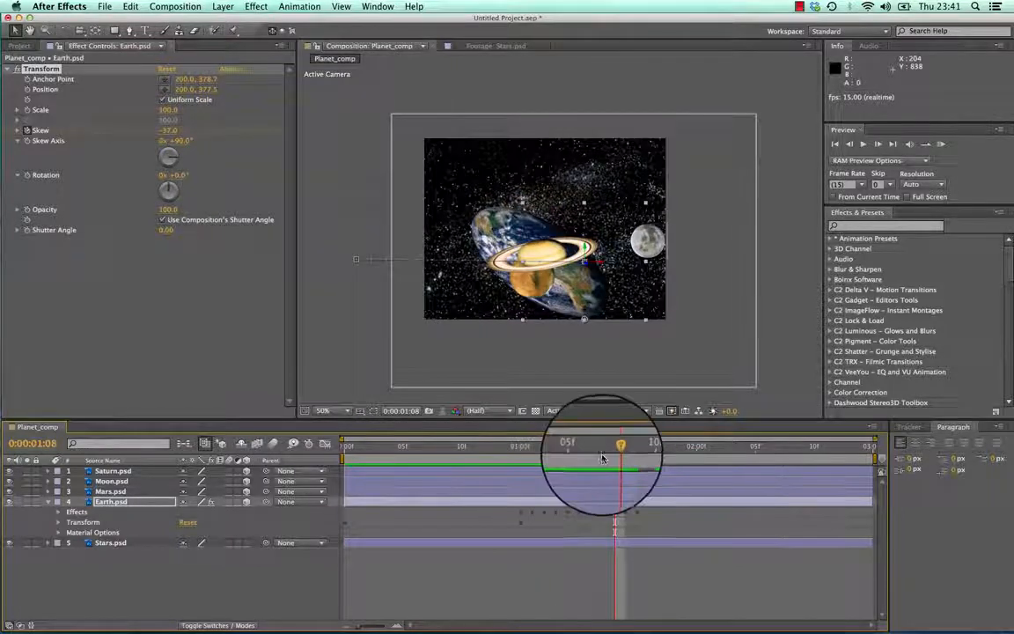
{"action": "left_click_drag", "start_coordinate": [603, 447], "coordinate": [497, 447]}
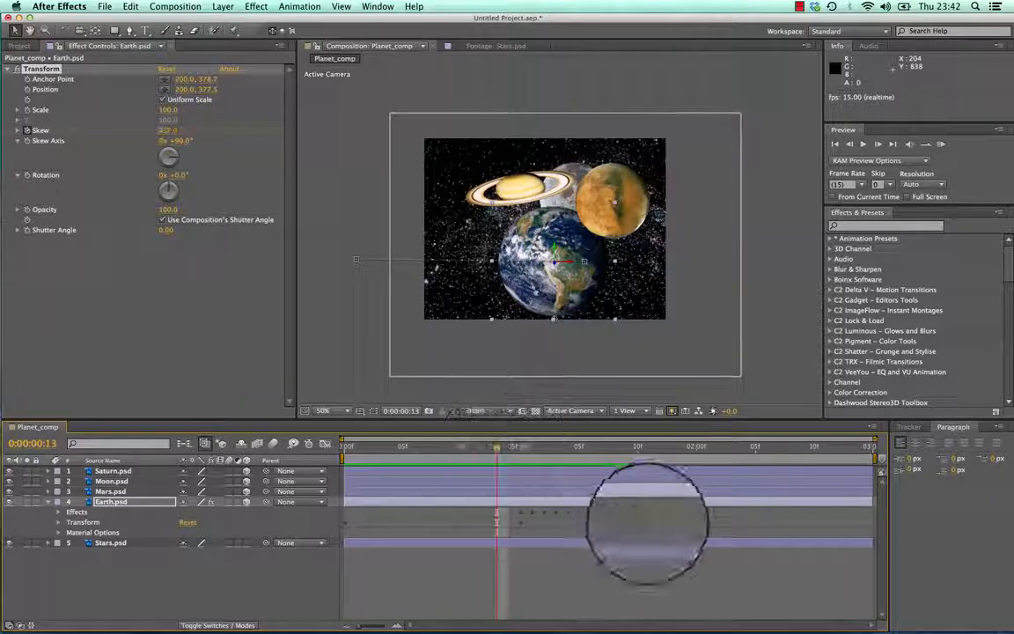
Expand Earth's Transform effect in the timeline and shift every Skew keyframe after the first one frame later, starting at 0:00:01:02
{"action": "left_click_drag", "start_coordinate": [654, 511], "coordinate": [530, 519]}
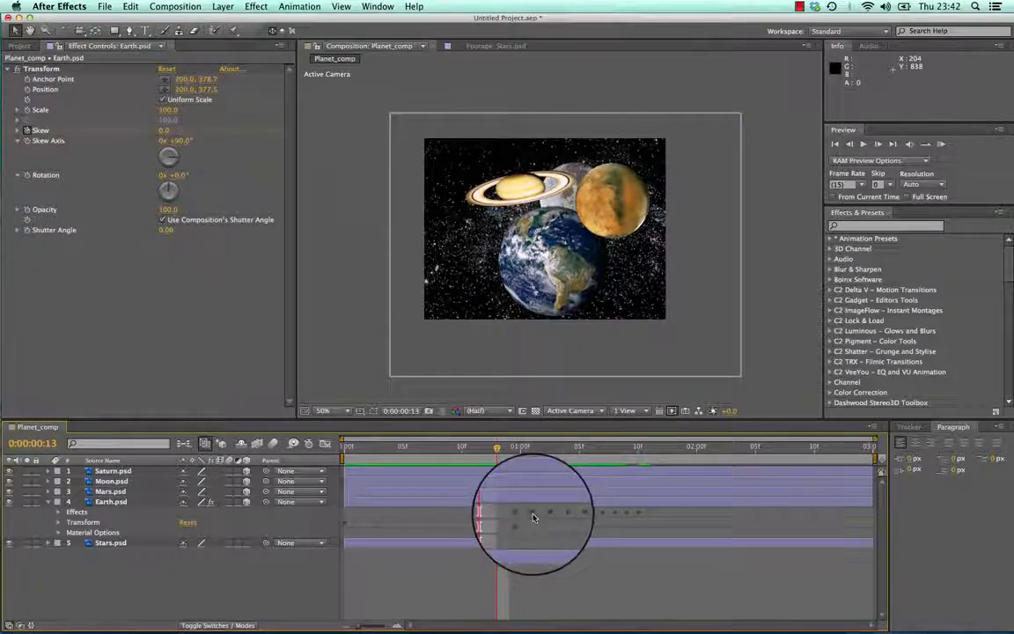
{"action": "left_click", "coordinate": [58, 512]}
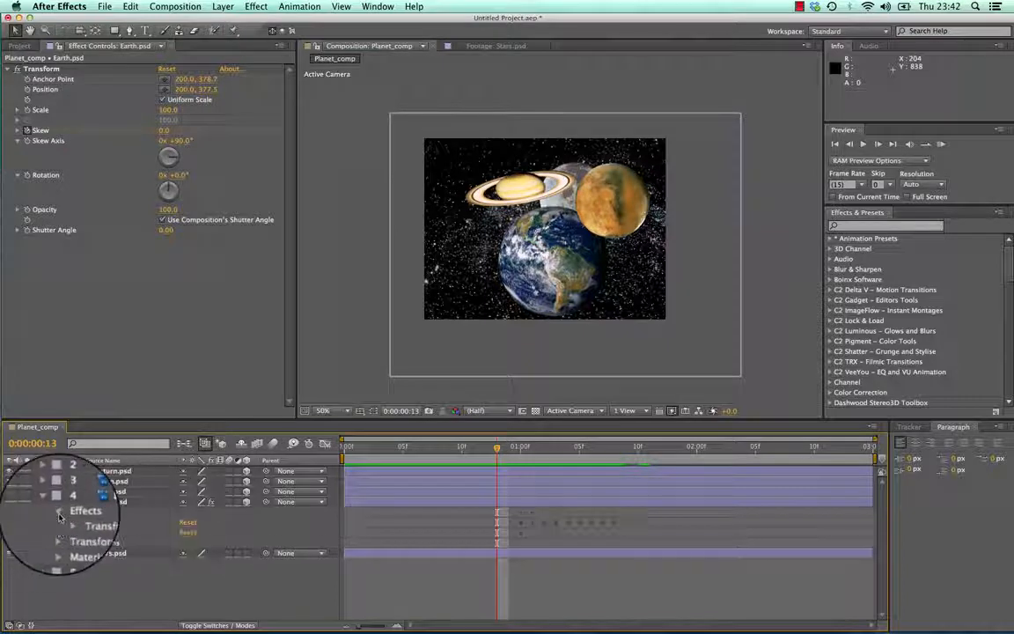
{"action": "left_click", "coordinate": [71, 523]}
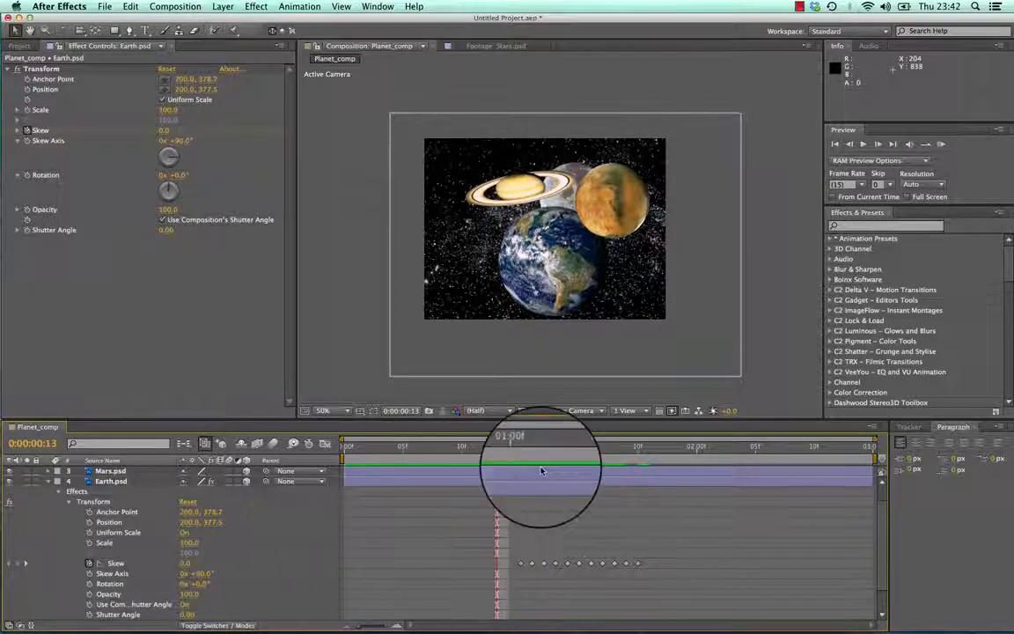
{"action": "left_click_drag", "start_coordinate": [497, 449], "coordinate": [530, 447]}
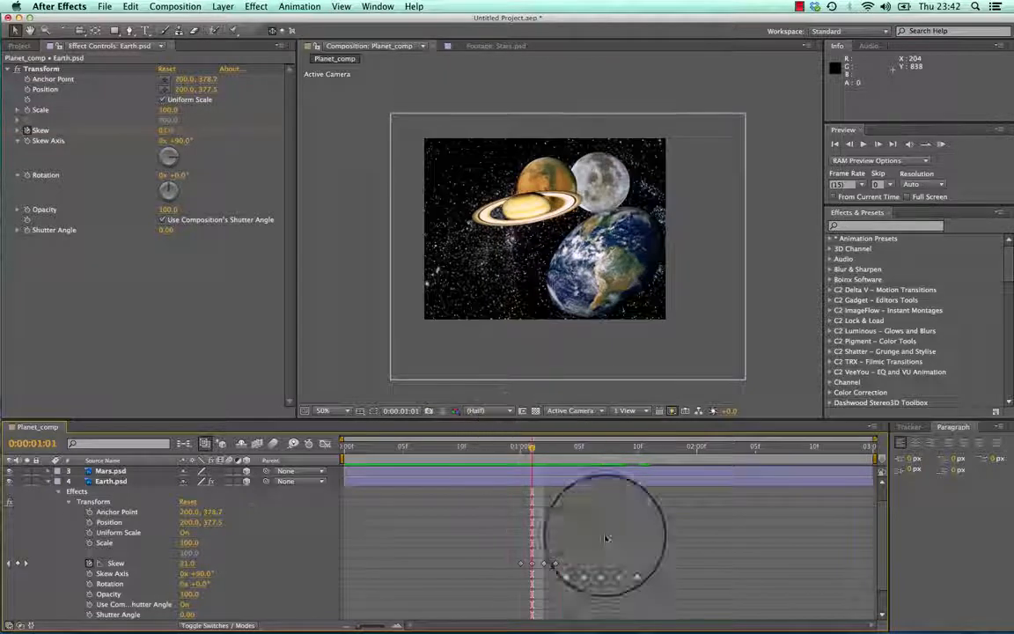
{"action": "left_click_drag", "start_coordinate": [666, 550], "coordinate": [544, 566]}
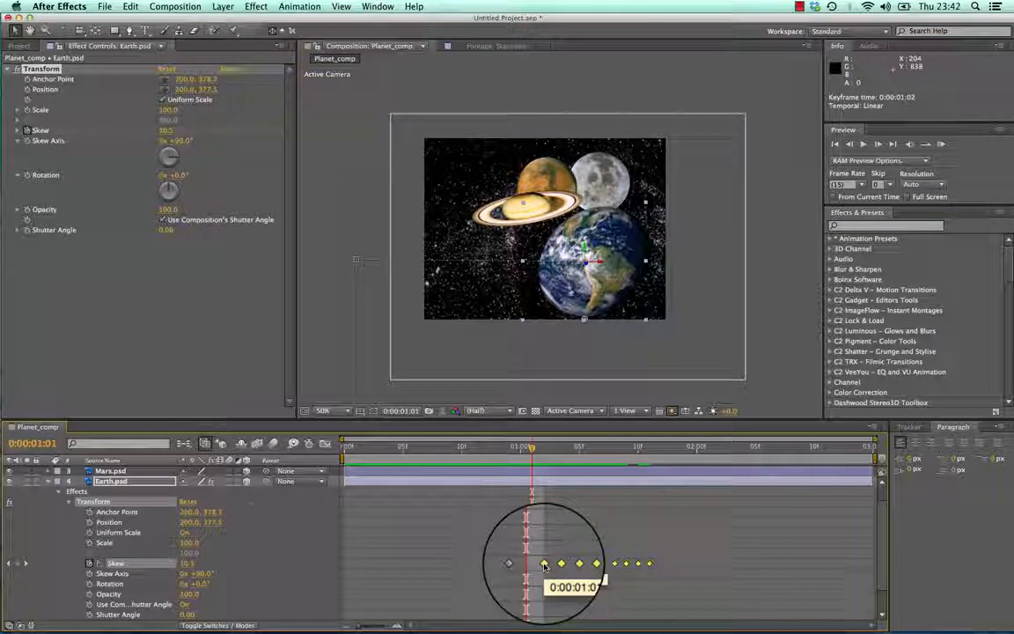
Shift the remaining Skew keyframes so the third falls on 0:00:01:04 and the fourth on 0:00:01:06
{"action": "left_click", "coordinate": [628, 545]}
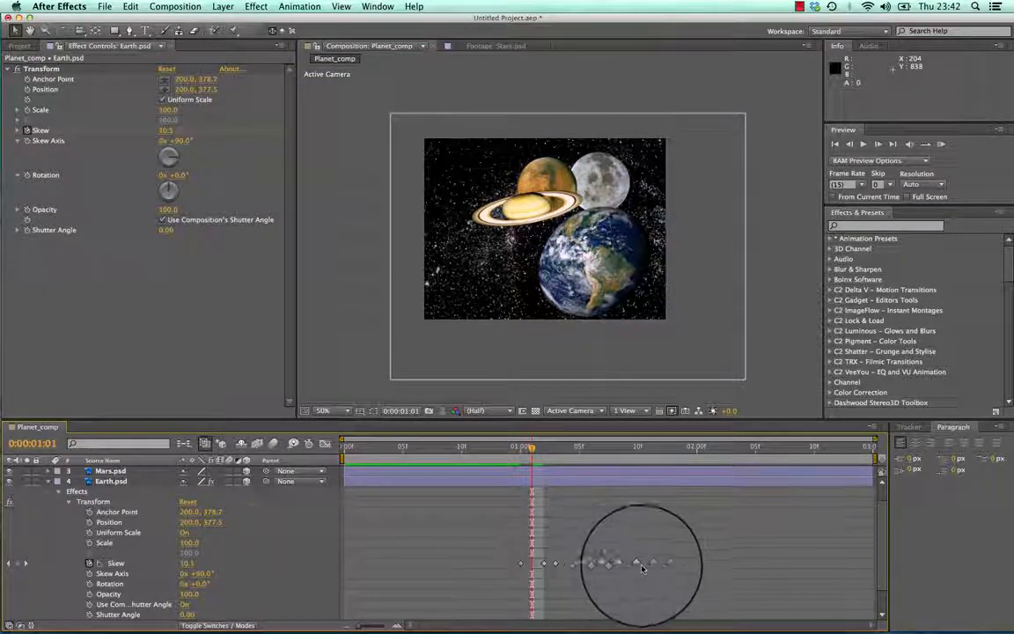
{"action": "left_click", "coordinate": [645, 564]}
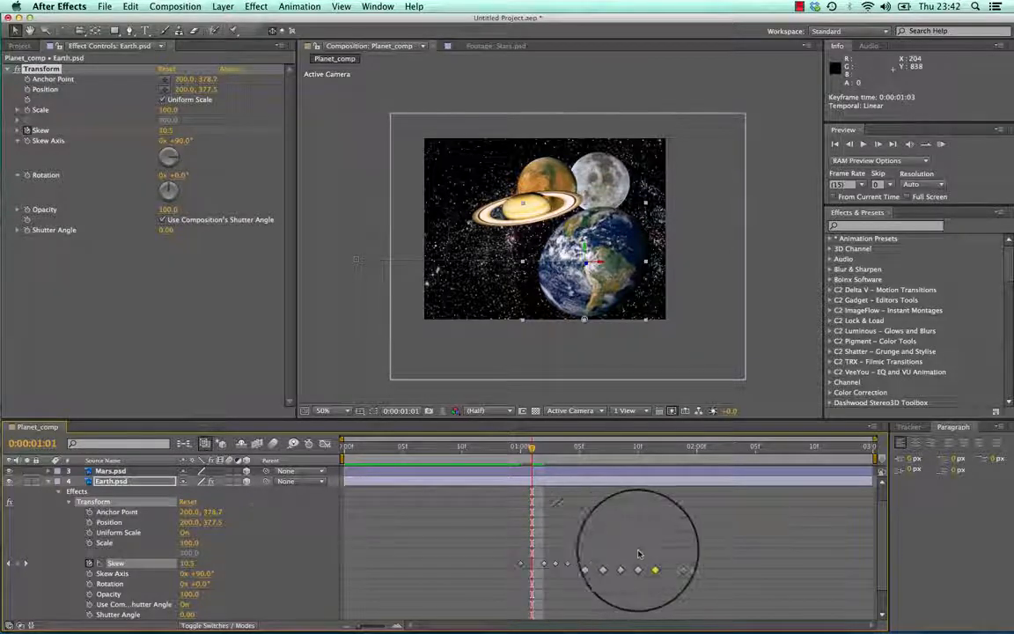
{"action": "left_click_drag", "start_coordinate": [658, 561], "coordinate": [557, 568]}
{"action": "left_click_drag", "start_coordinate": [705, 545], "coordinate": [577, 570]}
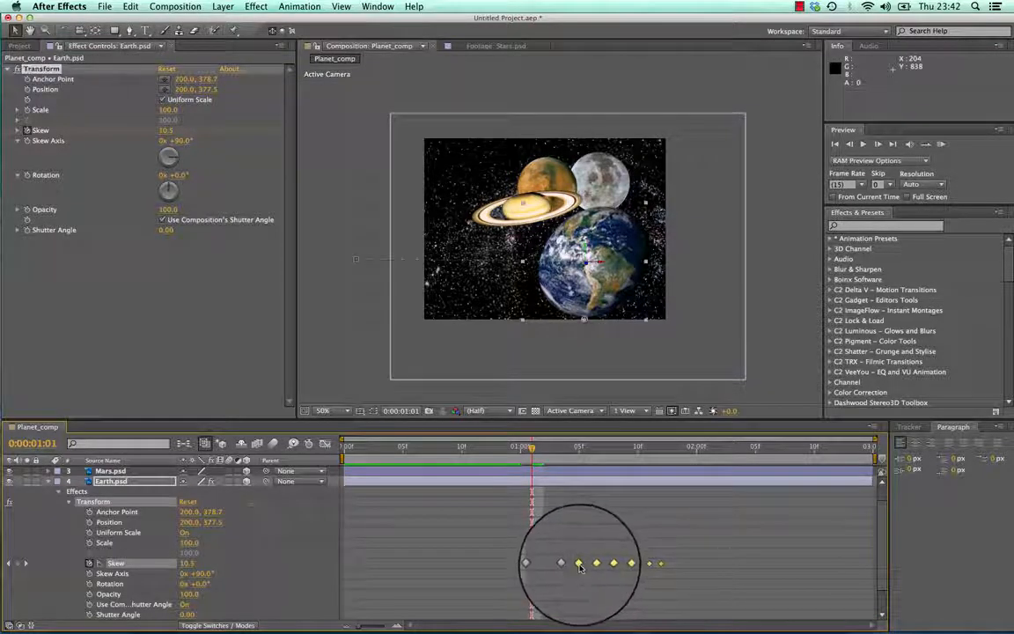
{"action": "left_click_drag", "start_coordinate": [663, 568], "coordinate": [604, 567]}
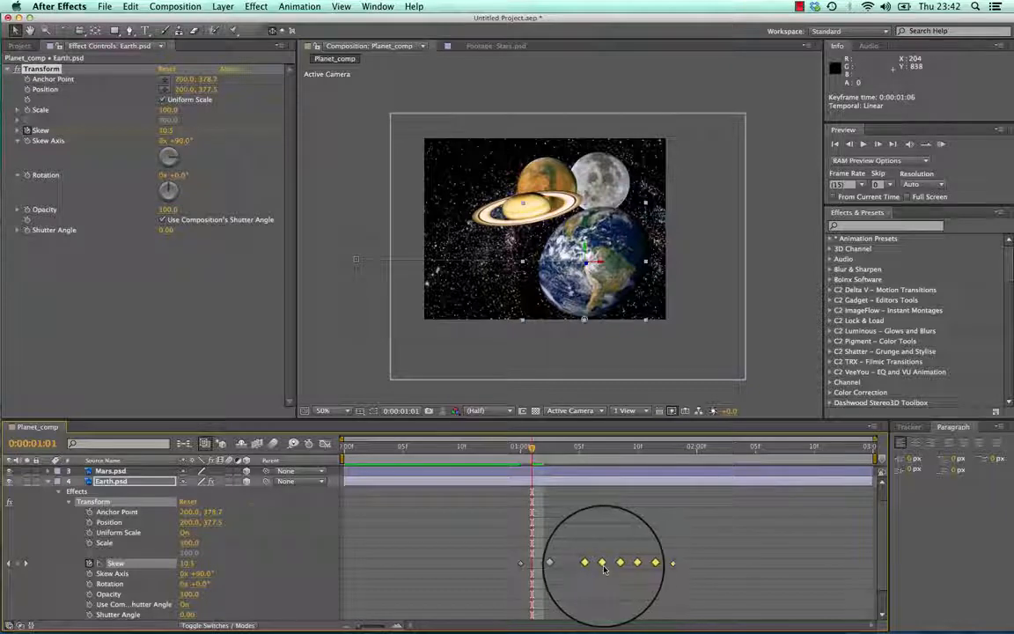
Shift the fifth Skew keyframe to 0:00:01:08 and delete all Skew keyframes after it
{"action": "left_click", "coordinate": [704, 542]}
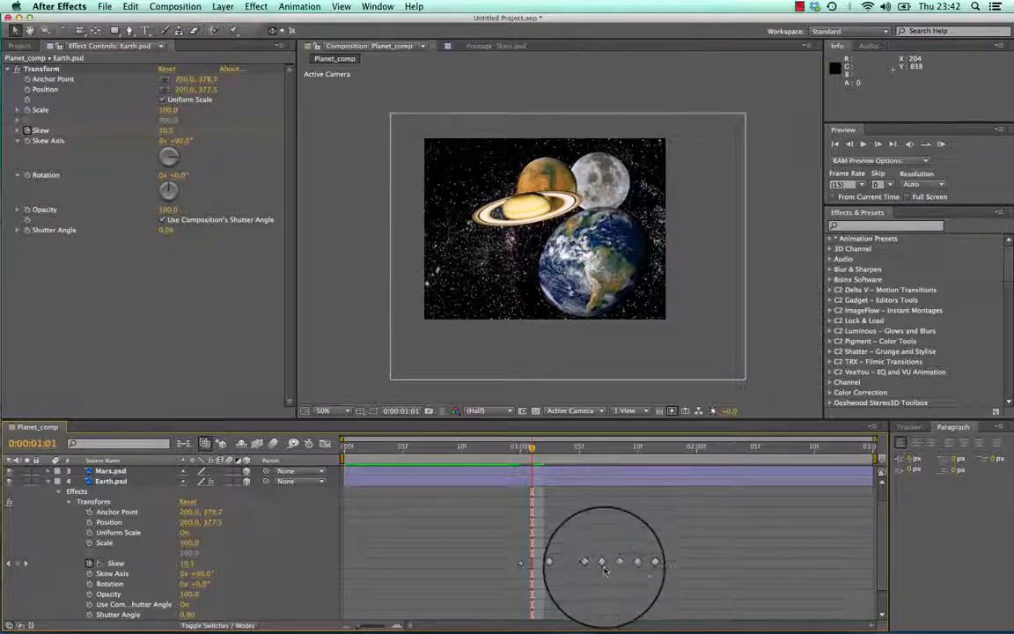
{"action": "left_click", "coordinate": [673, 563]}
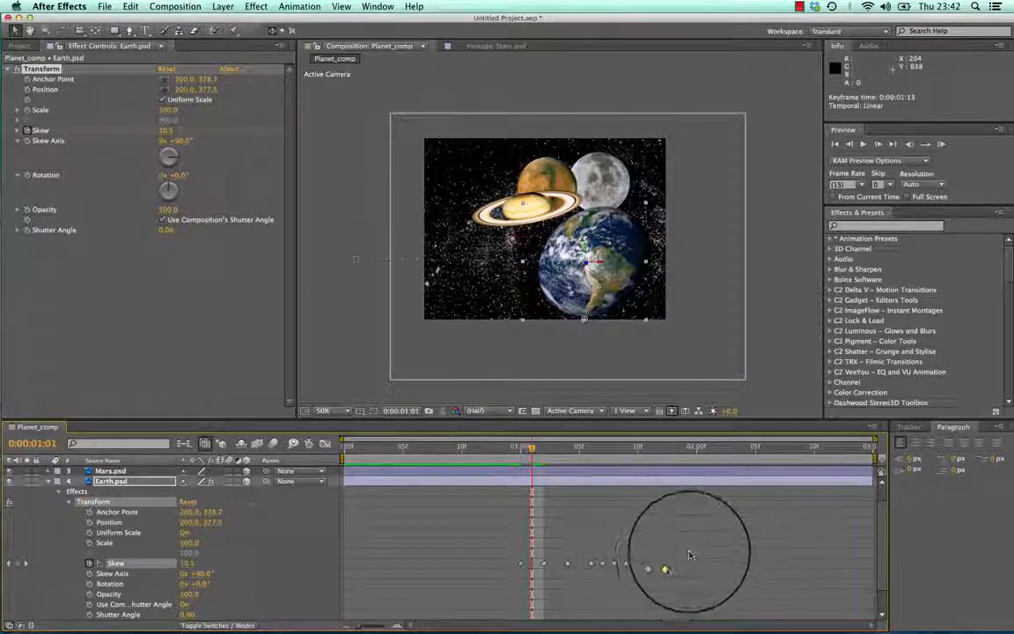
{"action": "left_click", "coordinate": [648, 535]}
{"action": "left_click_drag", "start_coordinate": [700, 539], "coordinate": [603, 569]}
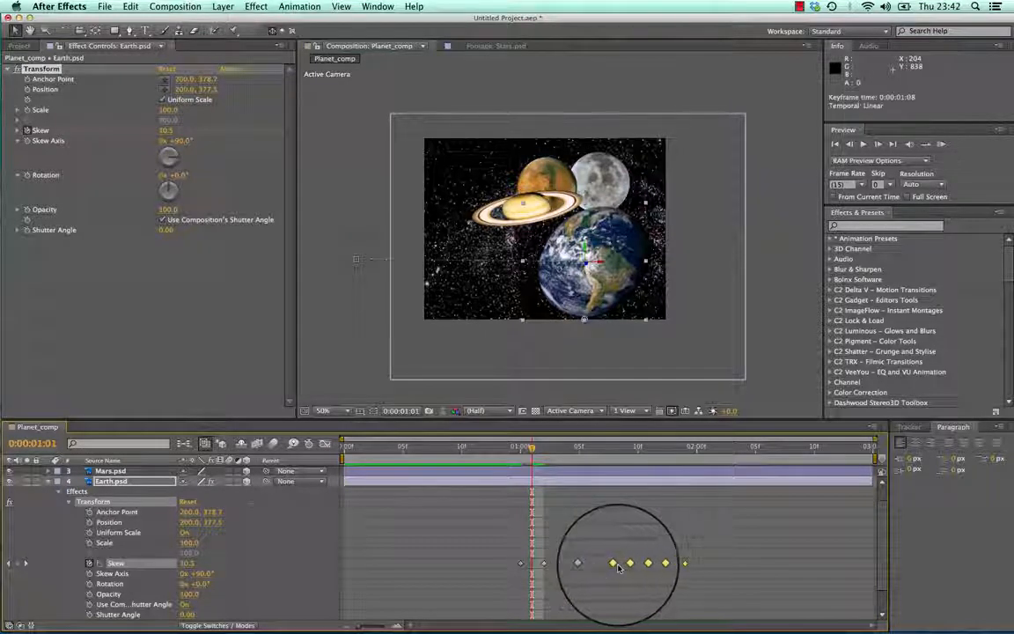
{"action": "left_click_drag", "start_coordinate": [709, 550], "coordinate": [617, 571]}
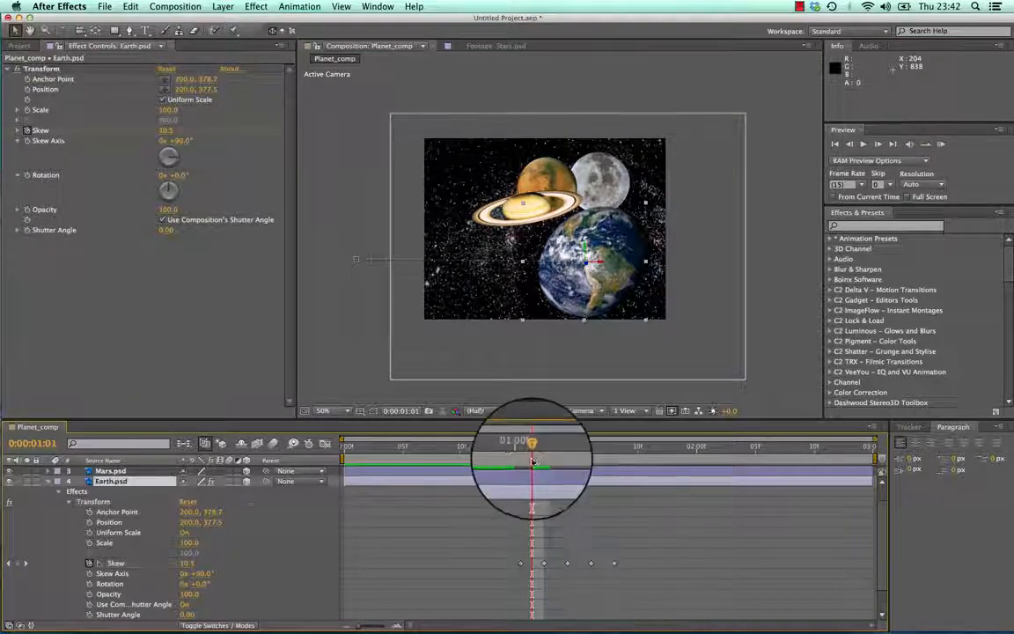
Preview the respaced wobble, and paste a copy of Earth's five Skew keyframes starting at 0:00:01:10
{"action": "left_click_drag", "start_coordinate": [532, 446], "coordinate": [458, 451]}
{"action": "key", "text": "space"}
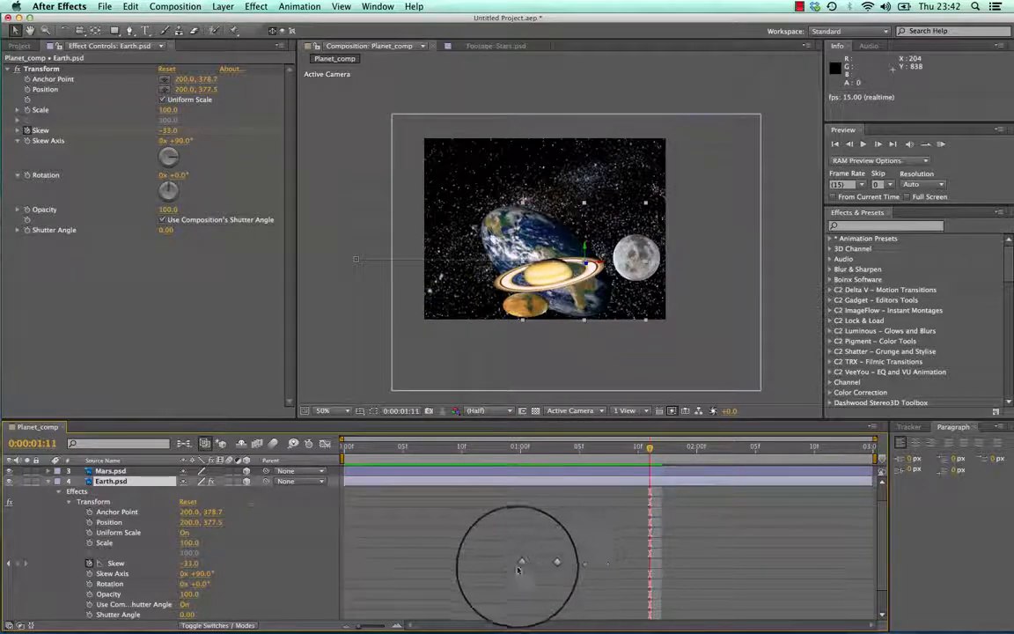
{"action": "left_click", "coordinate": [614, 565]}
{"action": "left_click_drag", "start_coordinate": [630, 568], "coordinate": [519, 566]}
{"action": "key", "text": "ctrl+c"}
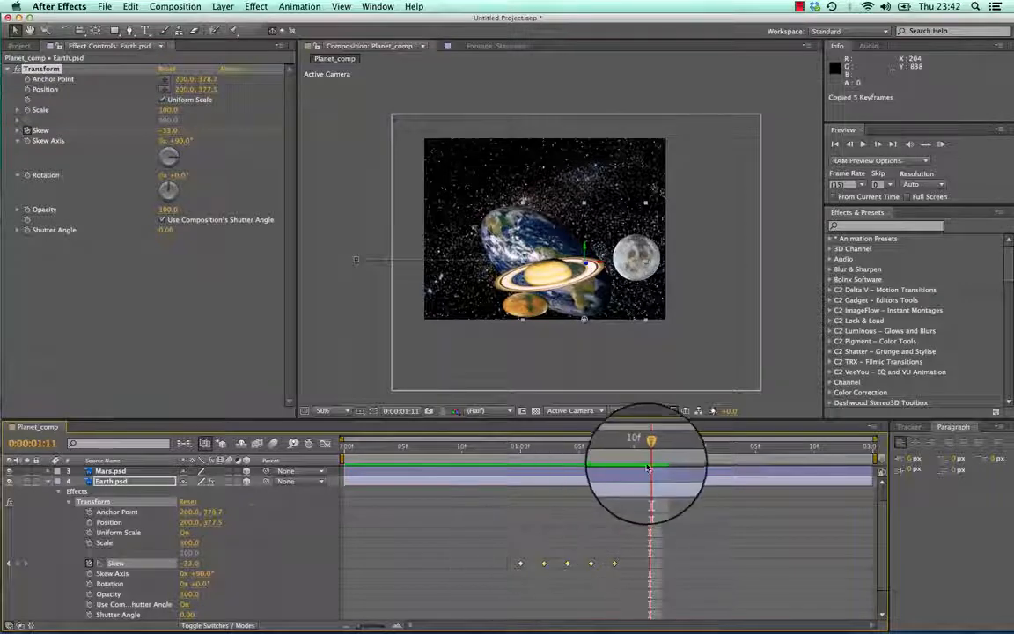
{"action": "mouse_move", "coordinate": [650, 447]}
{"action": "left_mouse_down"}
{"action": "mouse_move", "coordinate": [616, 447]}
{"action": "mouse_move", "coordinate": [632, 451]}
{"action": "left_mouse_up"}
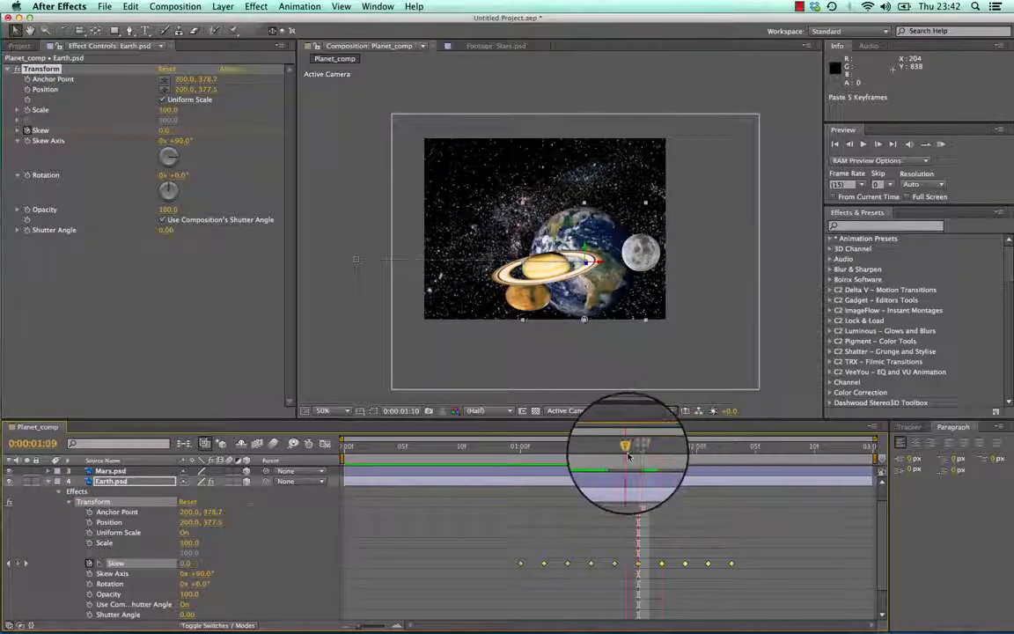
Delete only the last pasted Skew keyframe and add a Skew keyframe of -2 at 0:00:02:02
{"action": "left_click_drag", "start_coordinate": [638, 450], "coordinate": [718, 463]}
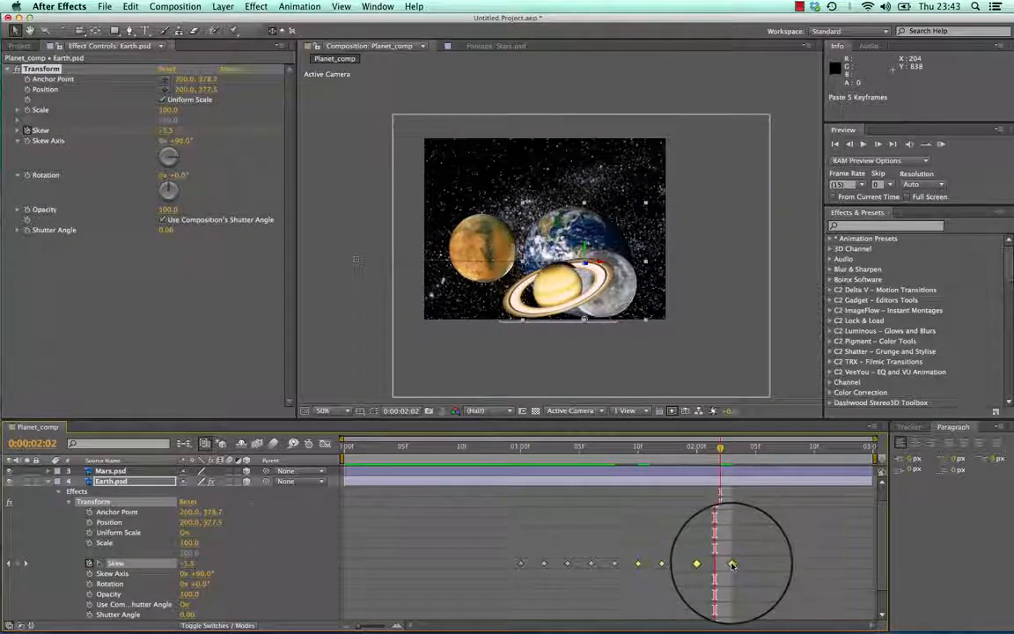
{"action": "key", "text": "Delete"}
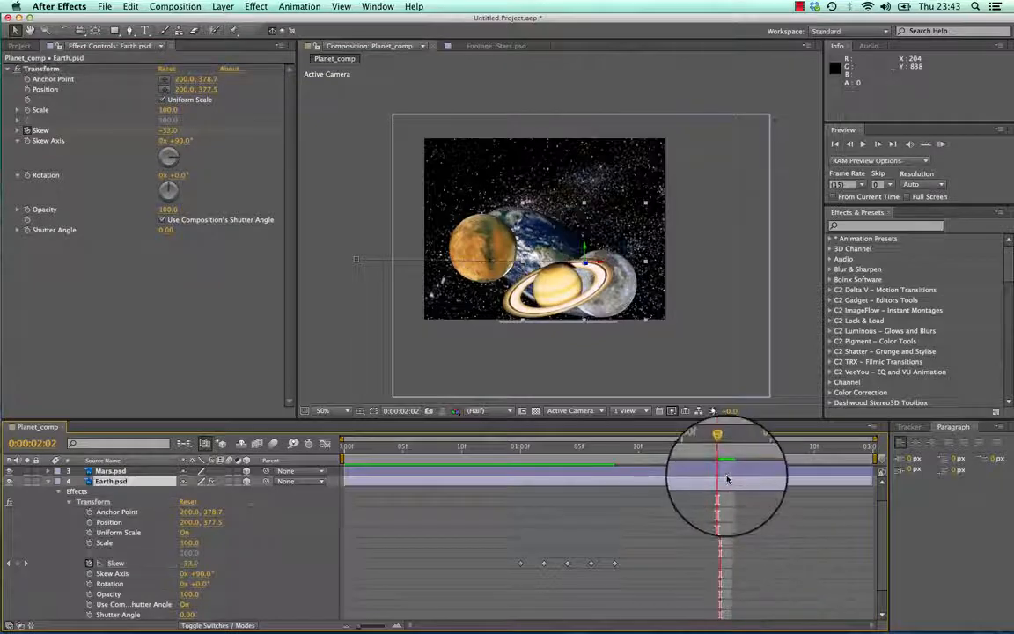
{"action": "key", "text": "super+z"}
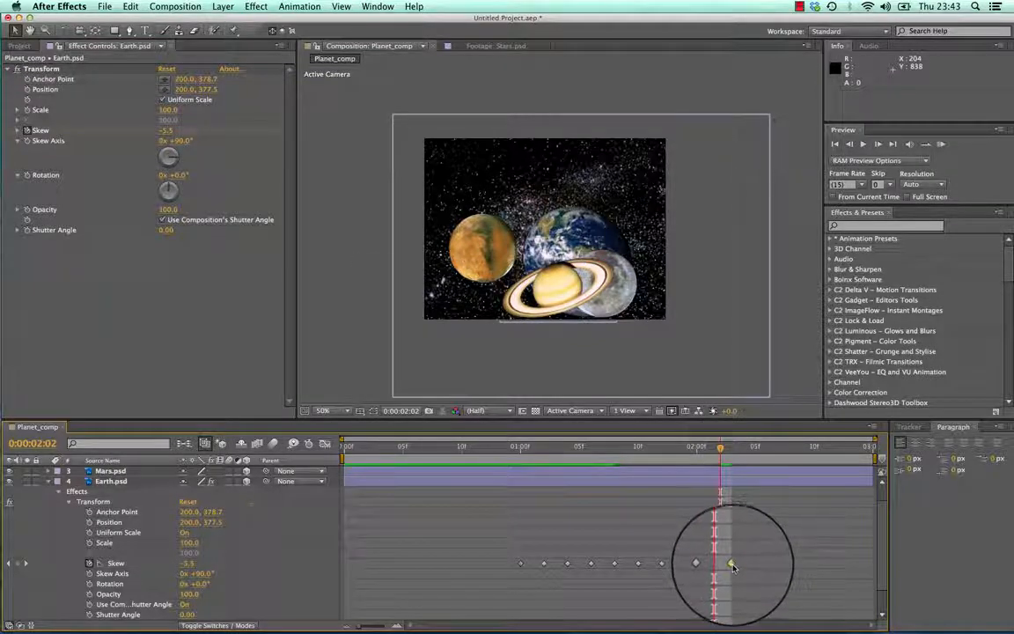
{"action": "left_click", "coordinate": [731, 565]}
{"action": "key", "text": "Delete"}
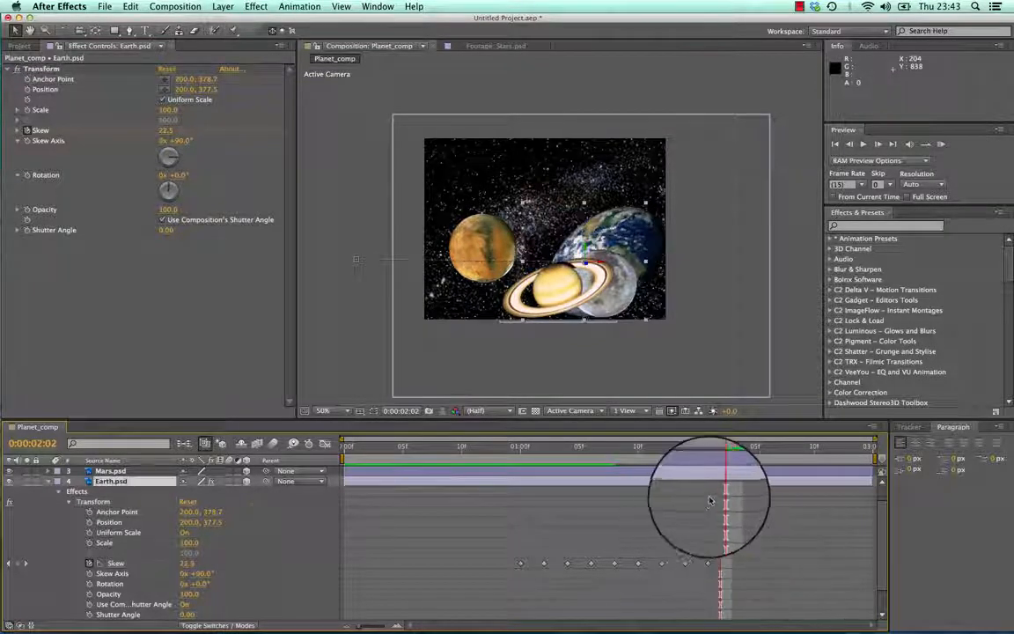
{"action": "mouse_move", "coordinate": [719, 457]}
{"action": "left_mouse_down"}
{"action": "mouse_move", "coordinate": [701, 458]}
{"action": "mouse_move", "coordinate": [721, 458]}
{"action": "left_mouse_up"}
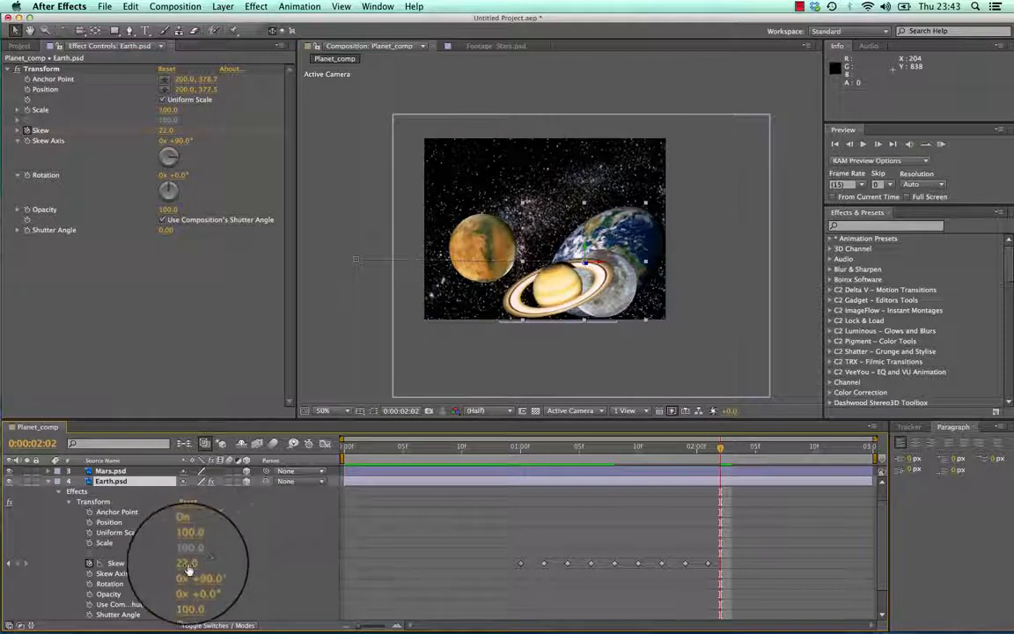
{"action": "left_click_drag", "start_coordinate": [187, 566], "coordinate": [179, 563]}
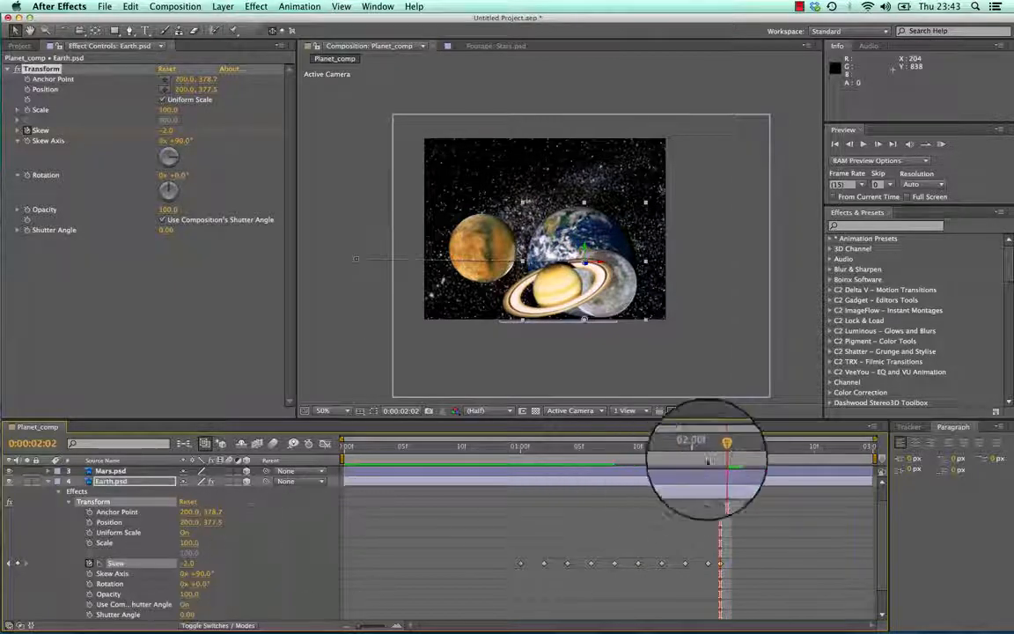
Preview the whole animation from the start
{"action": "left_click_drag", "start_coordinate": [720, 454], "coordinate": [245, 458]}
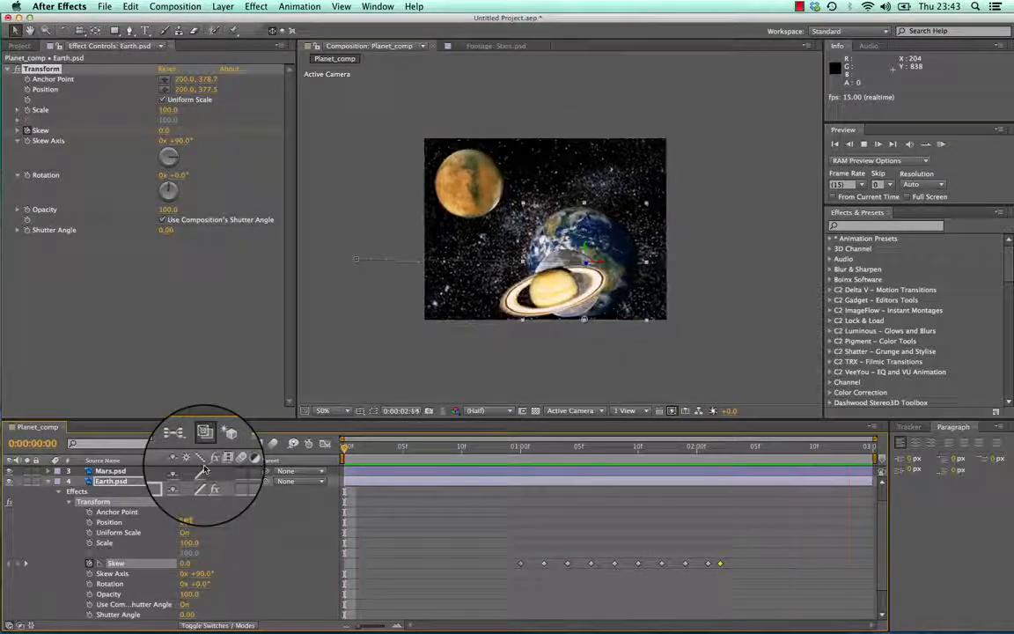
{"action": "key", "text": "space"}
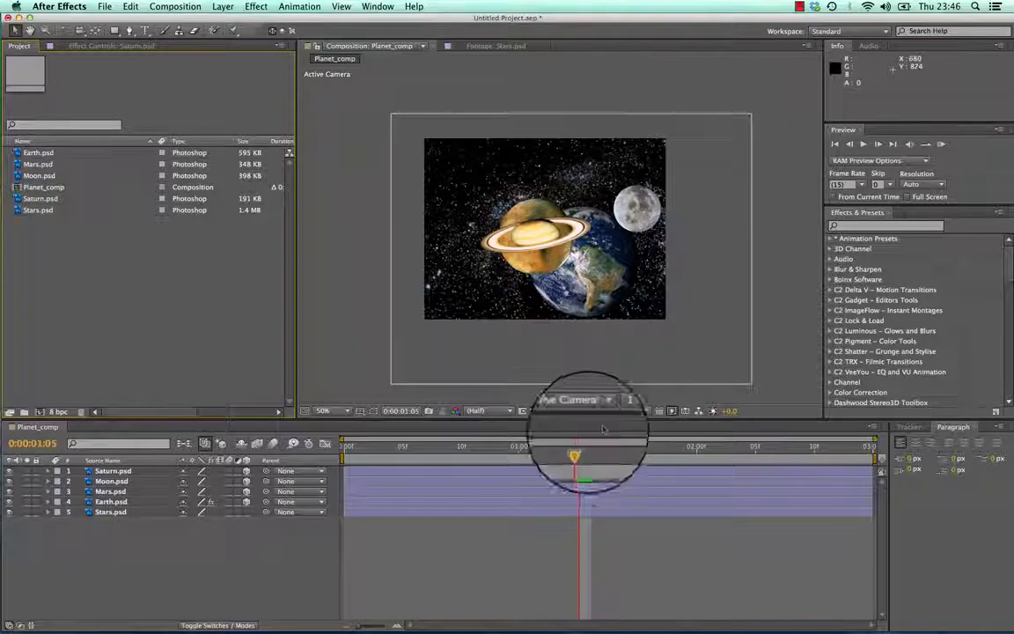
At 0:00:00:13, turn 3D off for the Saturn, Moon, Mars and Earth layers and turn it back on for all four
{"action": "left_click_drag", "start_coordinate": [580, 448], "coordinate": [498, 475]}
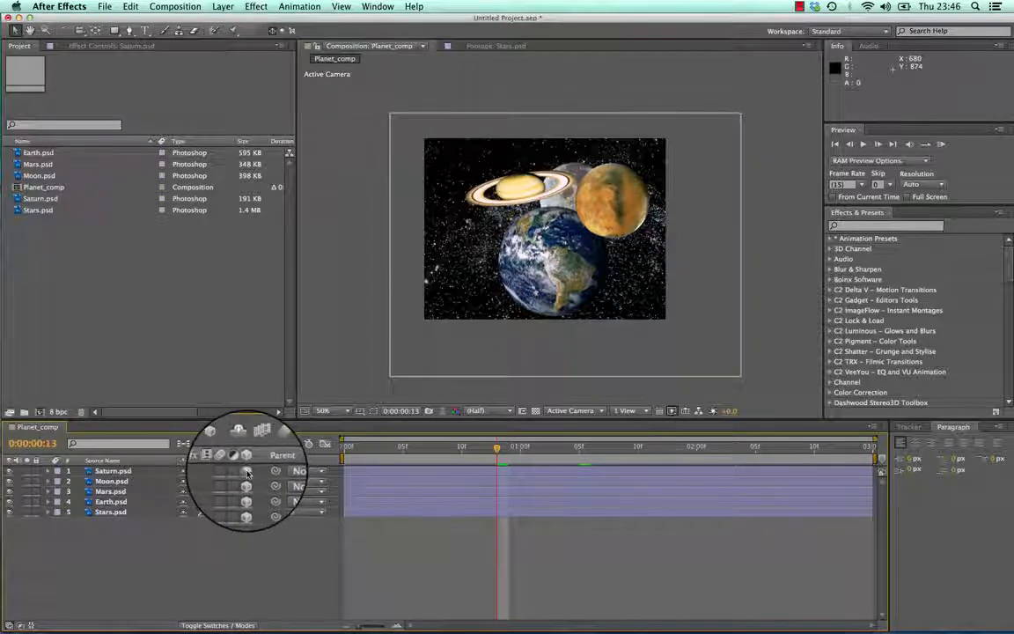
{"action": "left_click", "coordinate": [248, 481]}
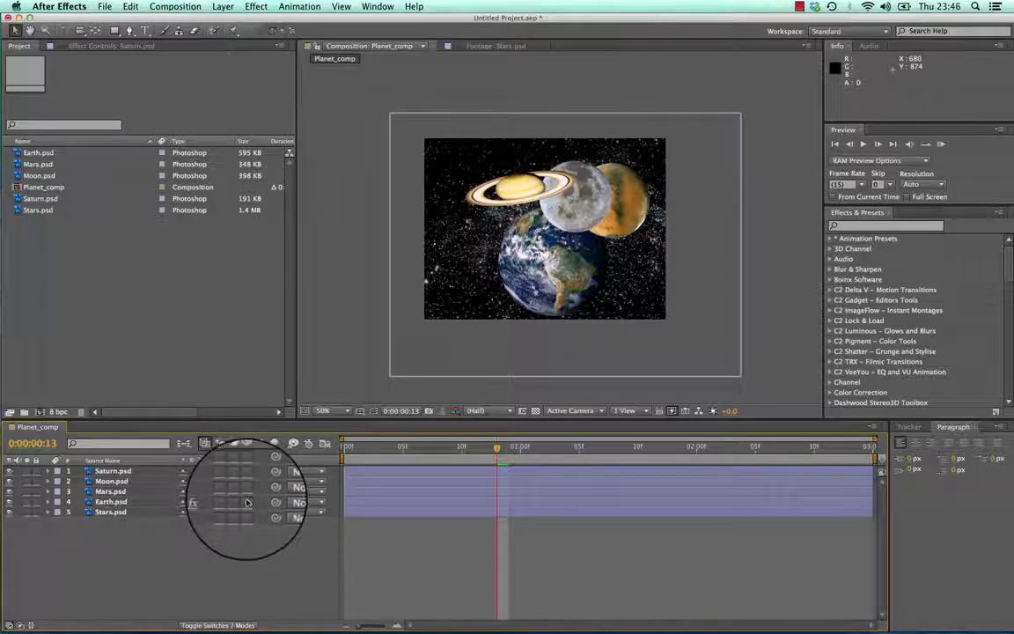
{"action": "left_click_drag", "start_coordinate": [247, 502], "coordinate": [247, 471]}
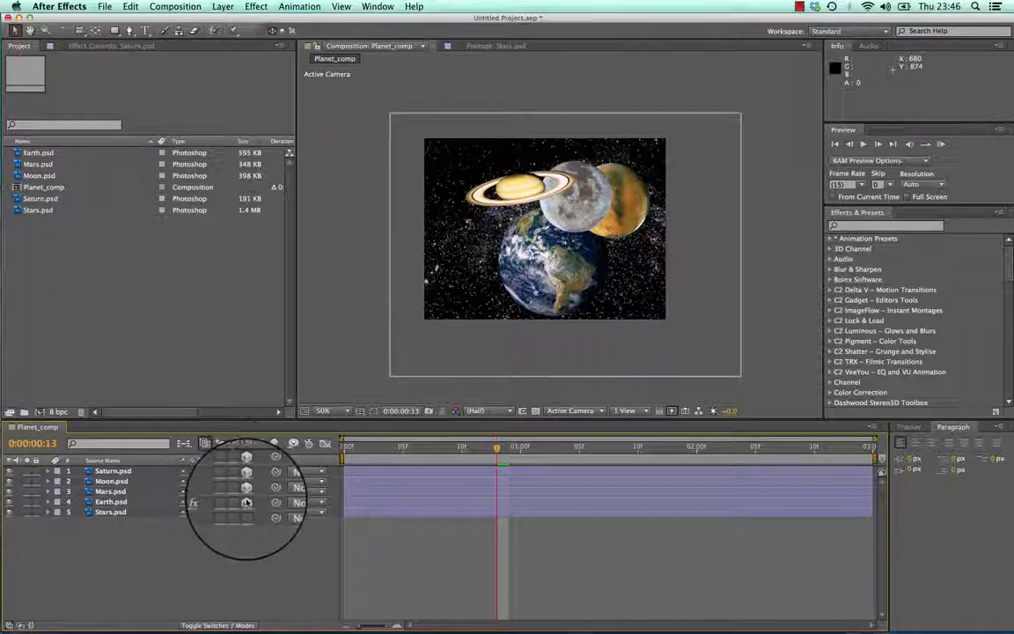
Change the composition's view layout to 2 Views - Horizontal
{"action": "left_click", "coordinate": [634, 411]}
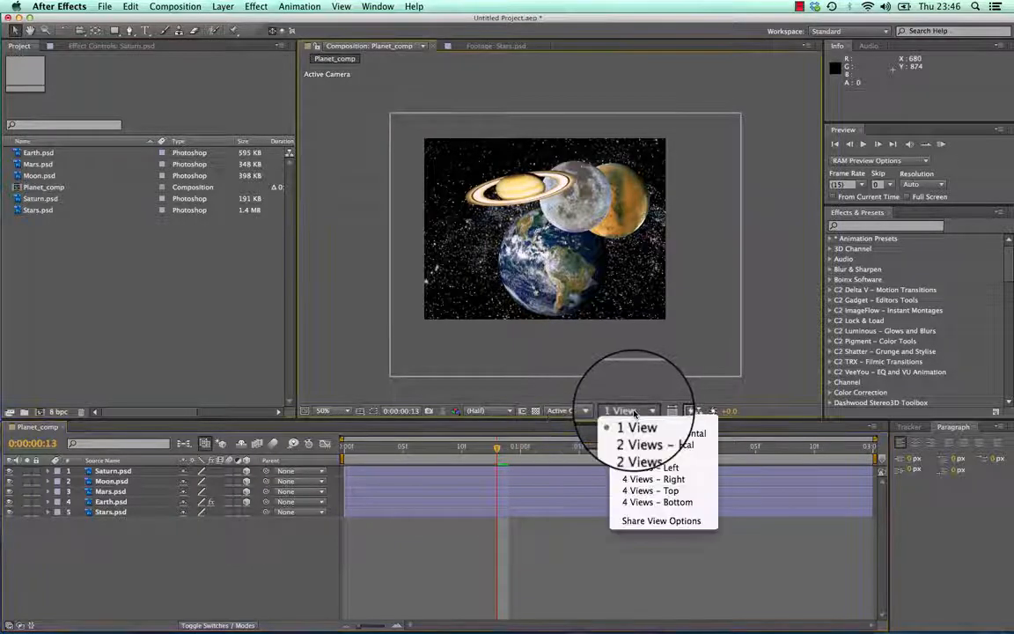
{"action": "left_click", "coordinate": [641, 435]}
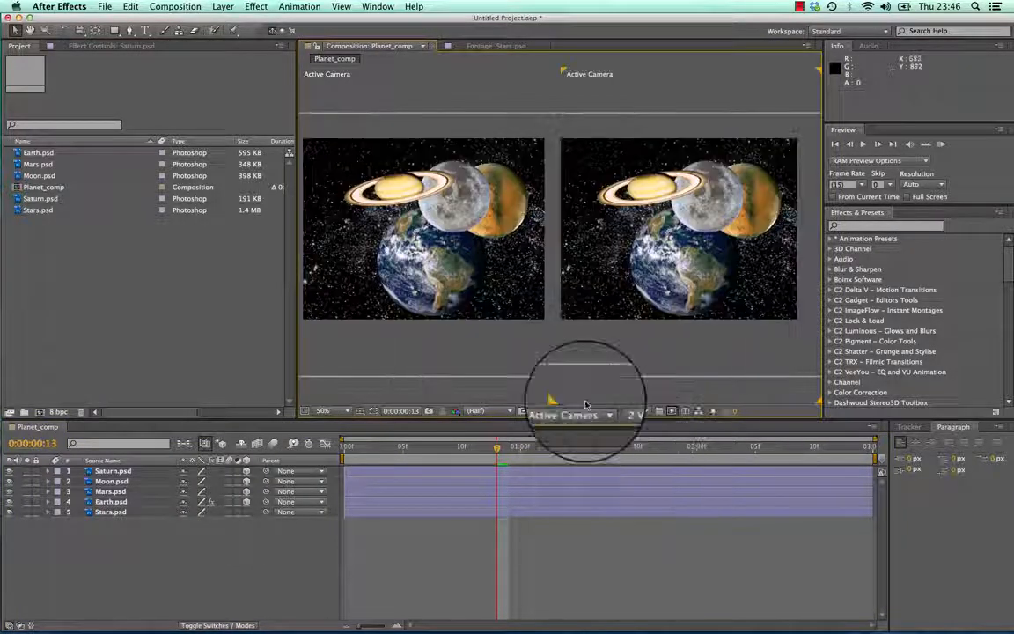
Move the current time to 0:00:01:05 and switch the second composition view from Active Camera to Top
{"action": "left_click_drag", "start_coordinate": [515, 458], "coordinate": [578, 457]}
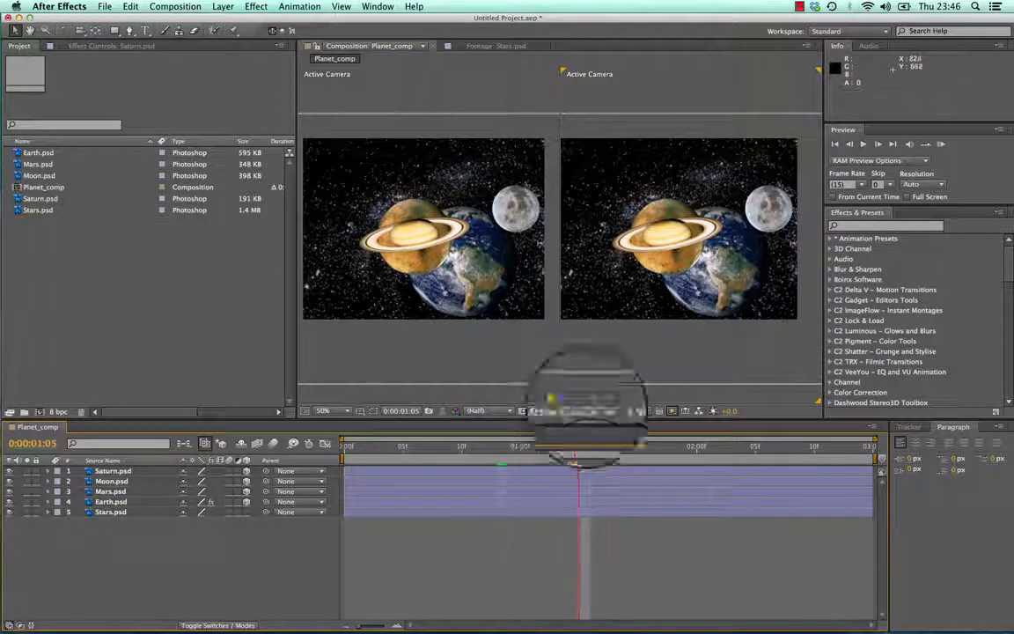
{"action": "left_click", "coordinate": [563, 306]}
{"action": "left_click", "coordinate": [563, 410]}
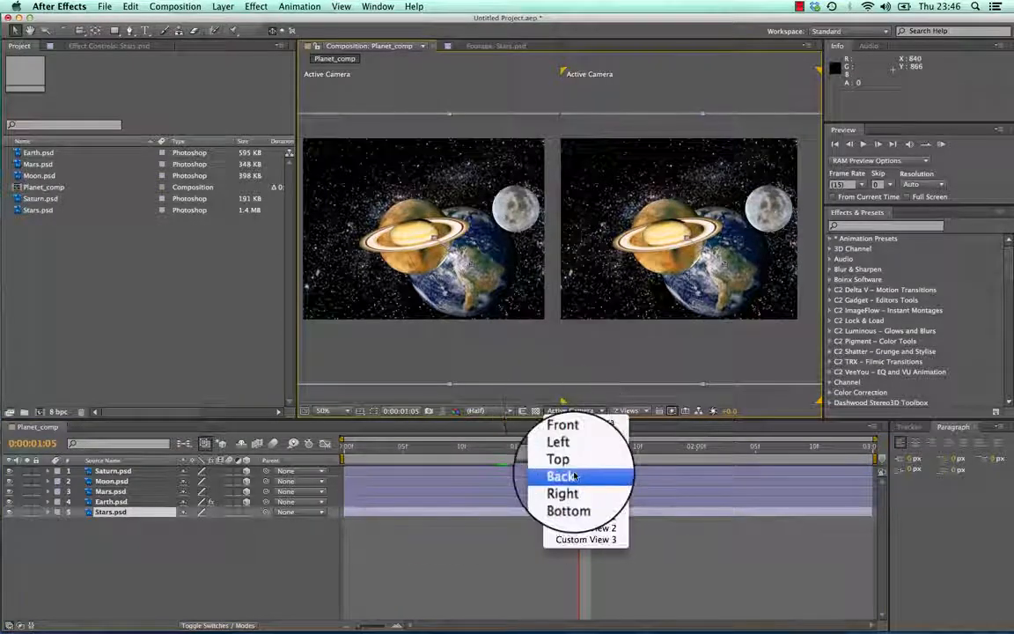
{"action": "left_click", "coordinate": [576, 465]}
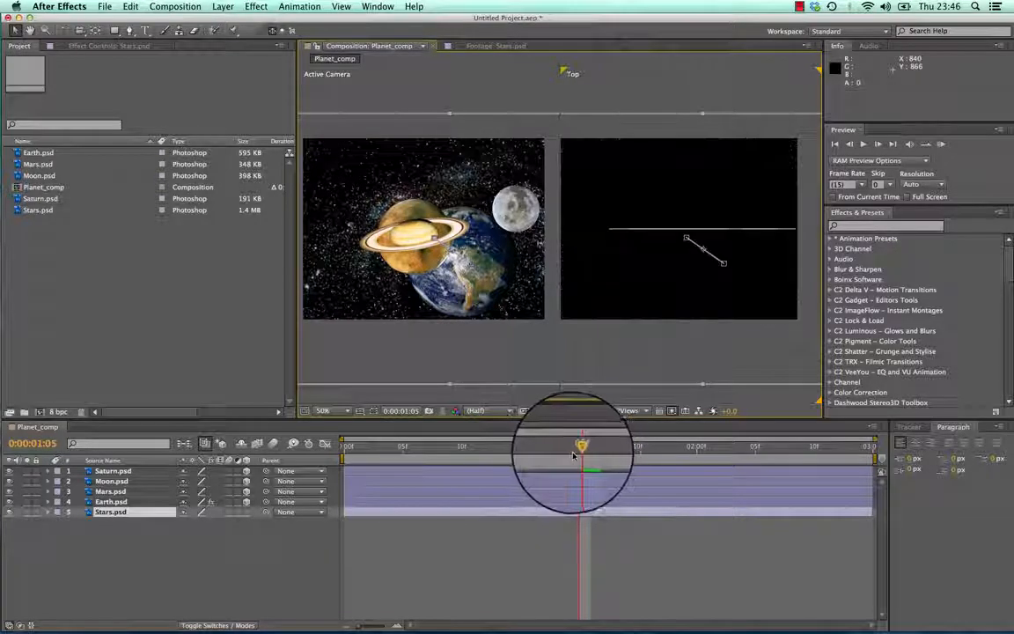
Examine the depth positions of the Mars, Moon and Earth layers in the Top view at 0:00:00:11 and 0:00:01:05
{"action": "left_click_drag", "start_coordinate": [579, 446], "coordinate": [475, 425]}
{"action": "left_click", "coordinate": [107, 491]}
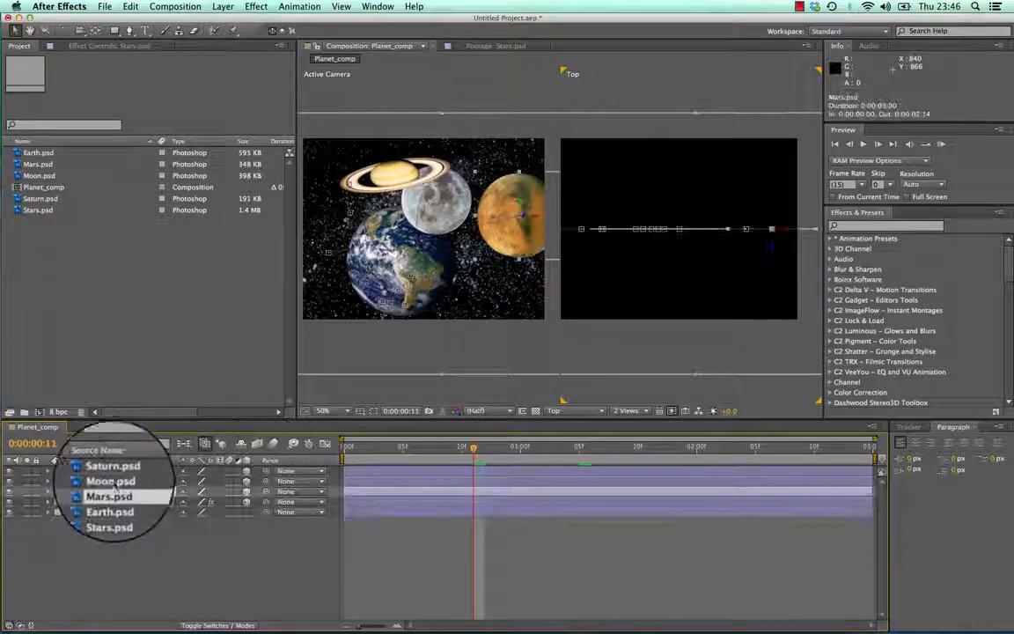
{"action": "left_click", "coordinate": [107, 481]}
{"action": "left_click", "coordinate": [109, 491]}
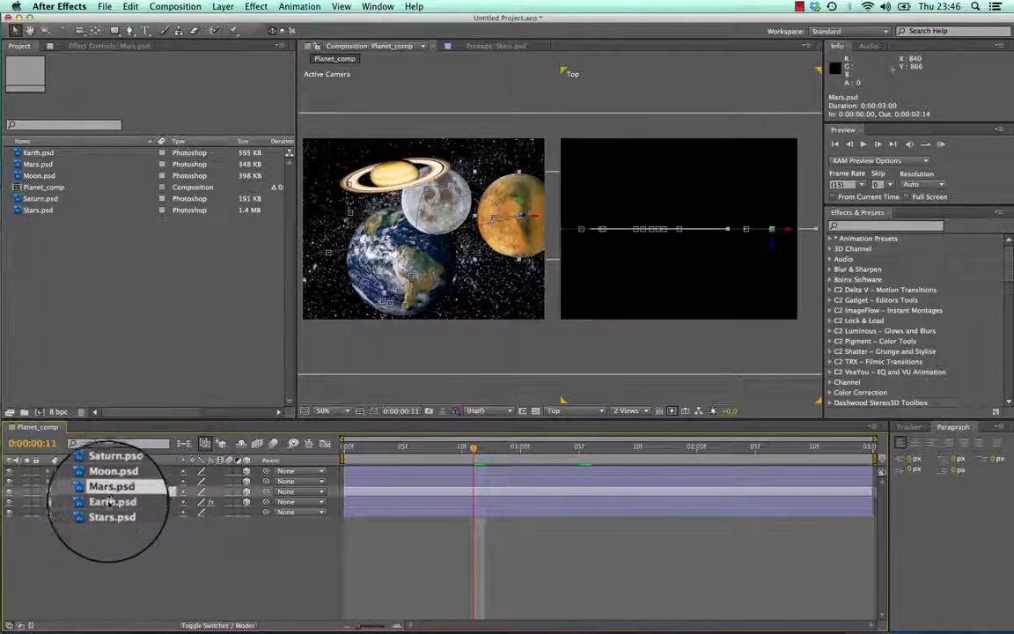
{"action": "left_click", "coordinate": [110, 501]}
{"action": "left_click", "coordinate": [463, 451]}
{"action": "left_click_drag", "start_coordinate": [465, 458], "coordinate": [577, 460]}
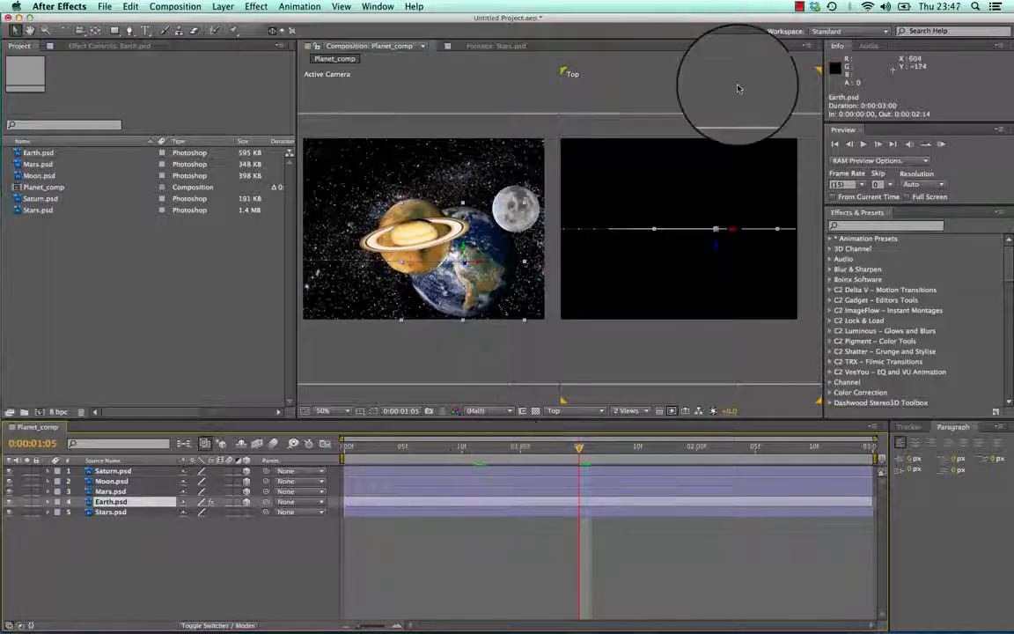
{"action": "left_click", "coordinate": [799, 6]}
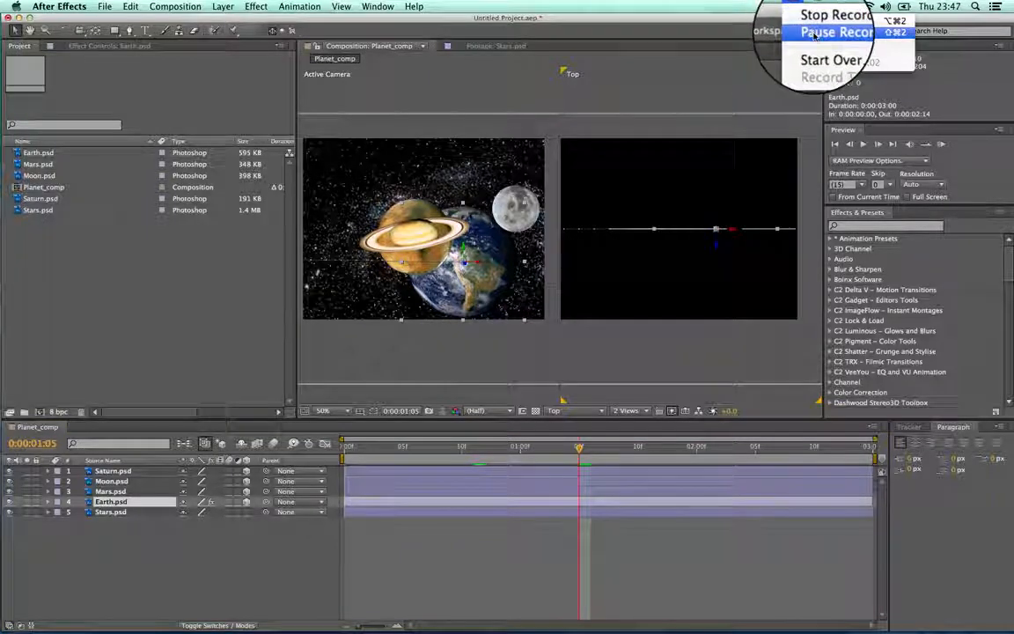